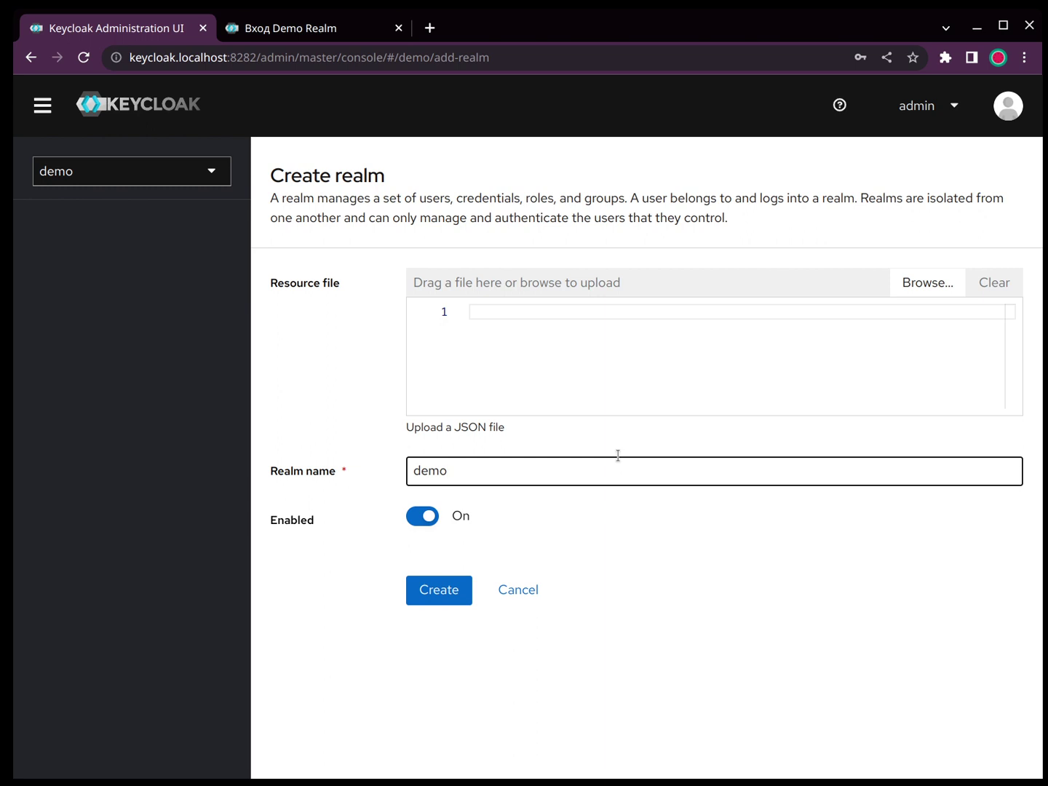
Step: Open the demo realm's general settings and view its OpenID Endpoint Configuration JSON
{"action": "key", "text": "Return"}
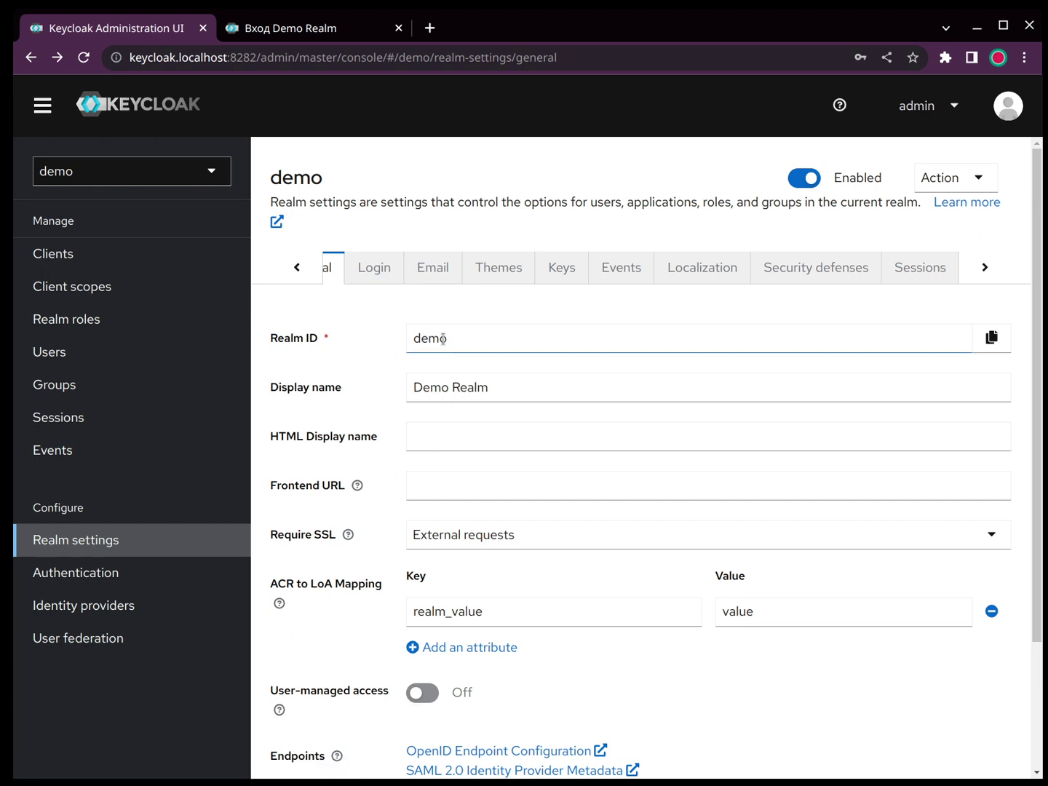
{"action": "scroll", "coordinate": [489, 678], "scroll_direction": "down", "scroll_amount": 2}
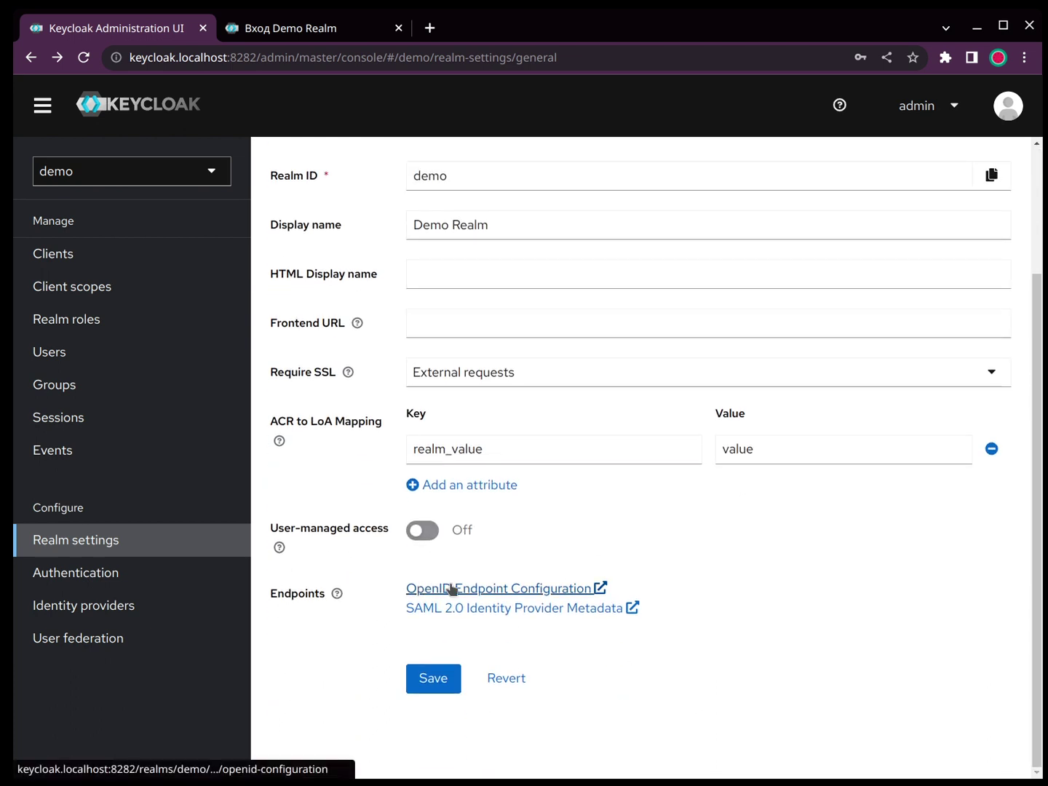
{"action": "left_click", "coordinate": [452, 588]}
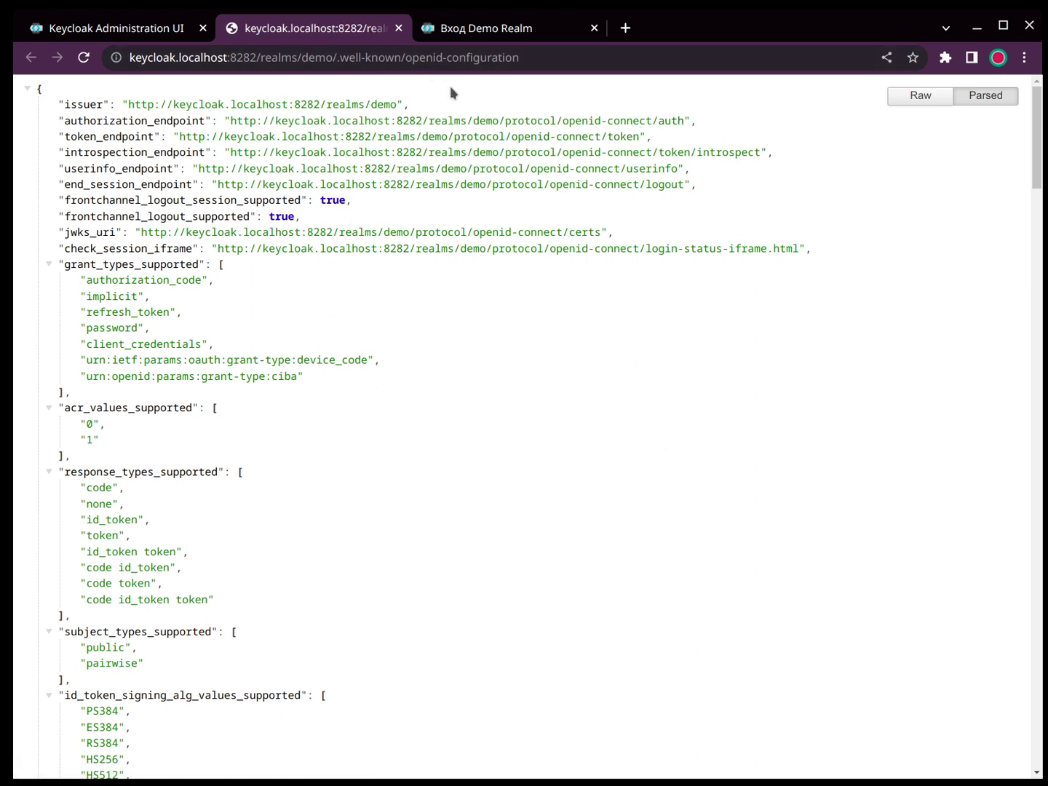
Step: Close the OpenID configuration JSON tab and scroll Realm settings back to the top
{"action": "key", "text": "ctrl+w"}
{"action": "scroll", "coordinate": [592, 502], "scroll_direction": "up", "scroll_amount": 3}
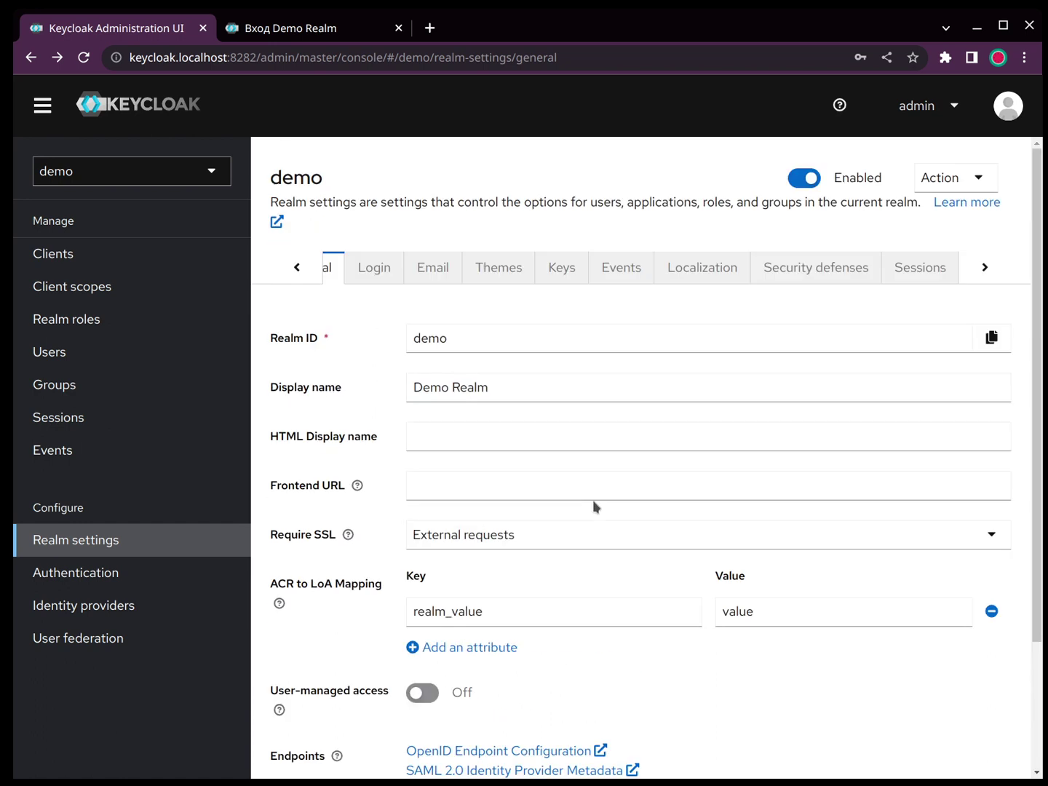
Step: Review the Login tab's toggles, then switch to the Email tab's sender settings
{"action": "left_click", "coordinate": [366, 264]}
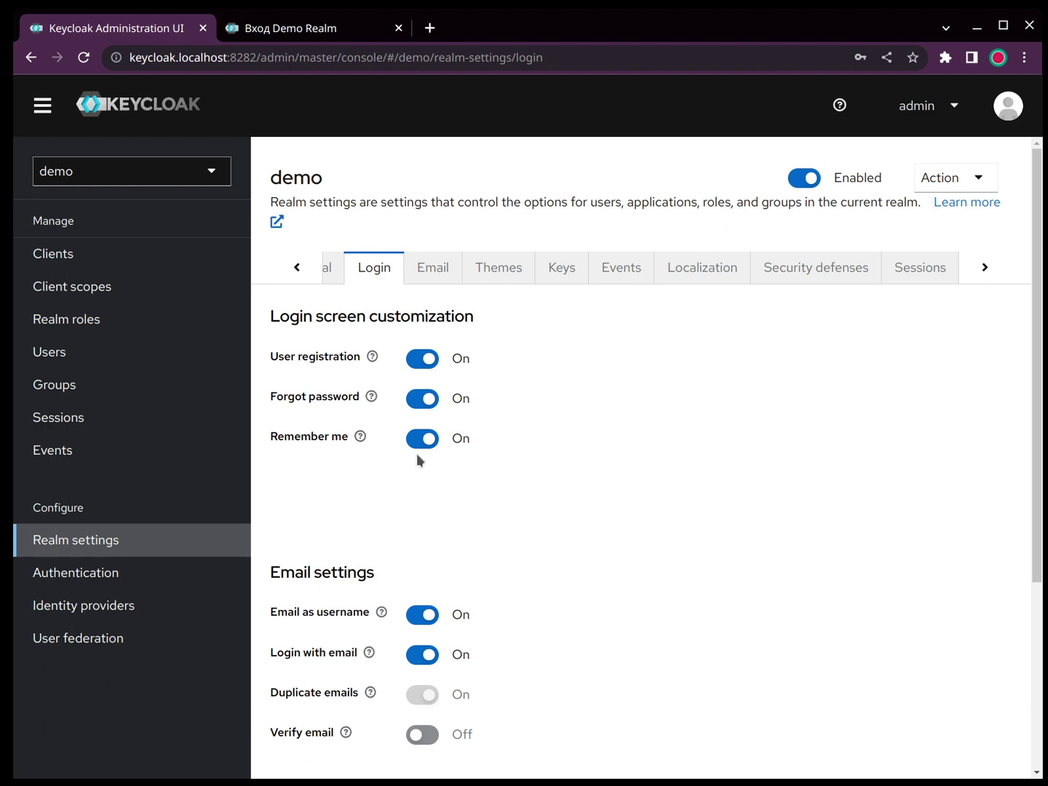
{"action": "scroll", "coordinate": [509, 549], "scroll_direction": "down", "scroll_amount": 2}
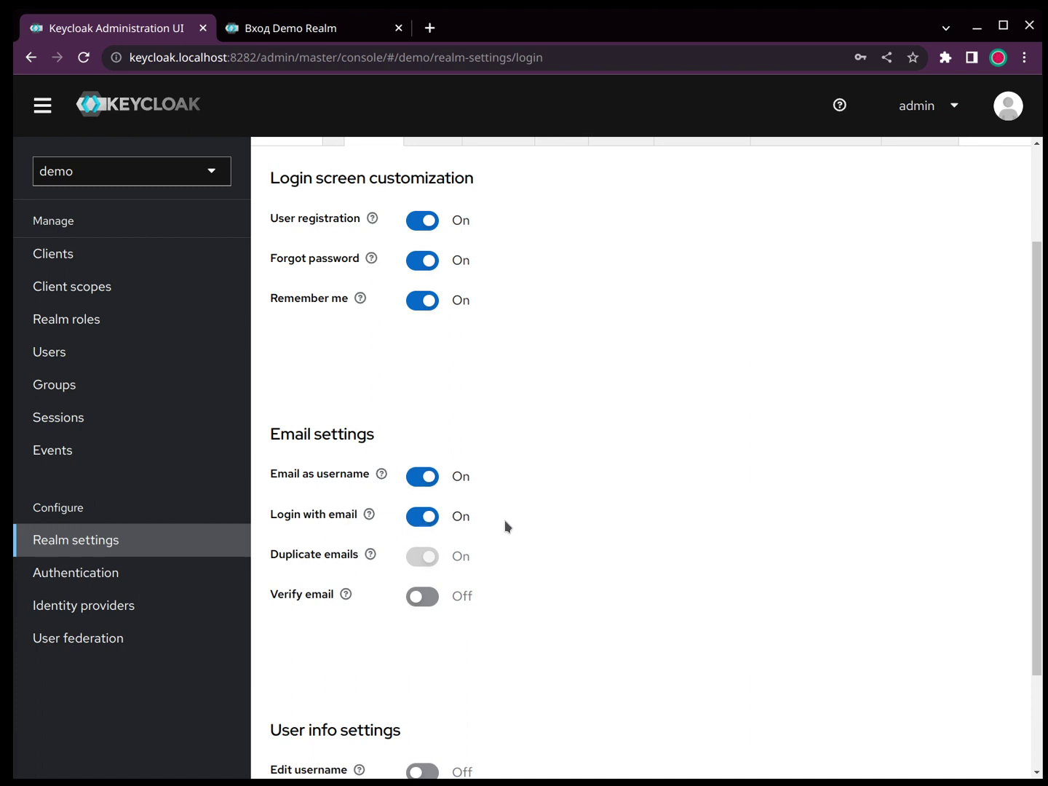
{"action": "scroll", "coordinate": [514, 526], "scroll_direction": "down", "scroll_amount": 2}
{"action": "scroll", "coordinate": [514, 524], "scroll_direction": "up", "scroll_amount": 4}
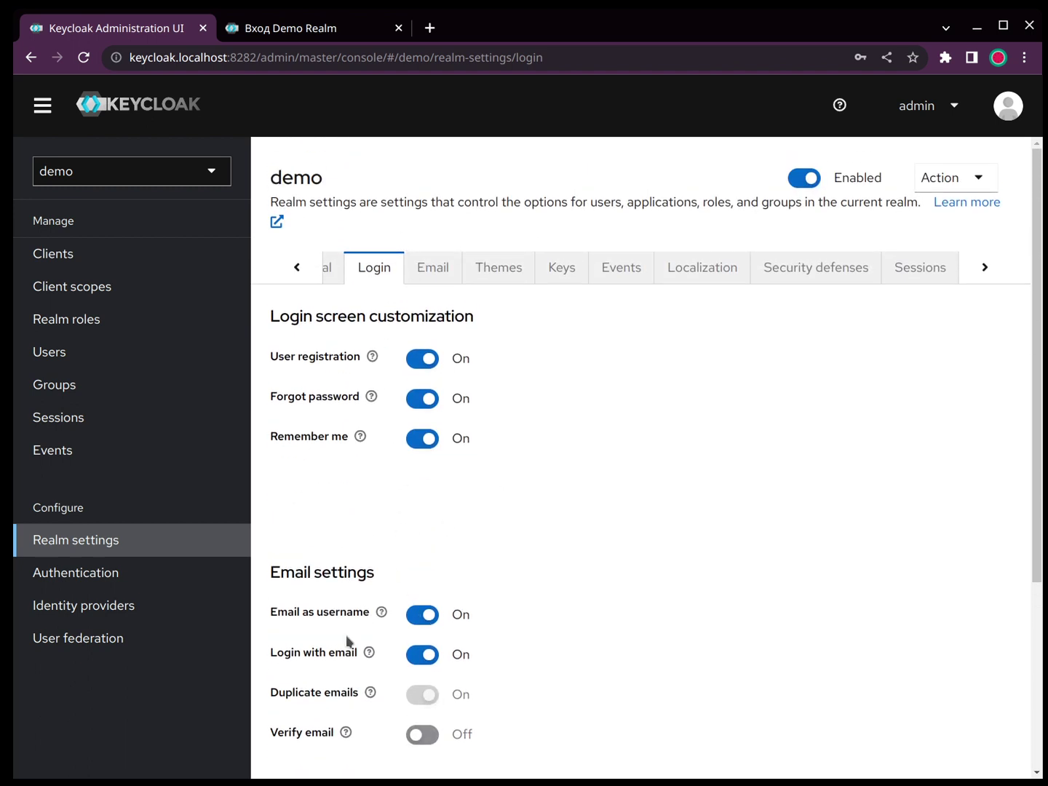
{"action": "left_click", "coordinate": [428, 268]}
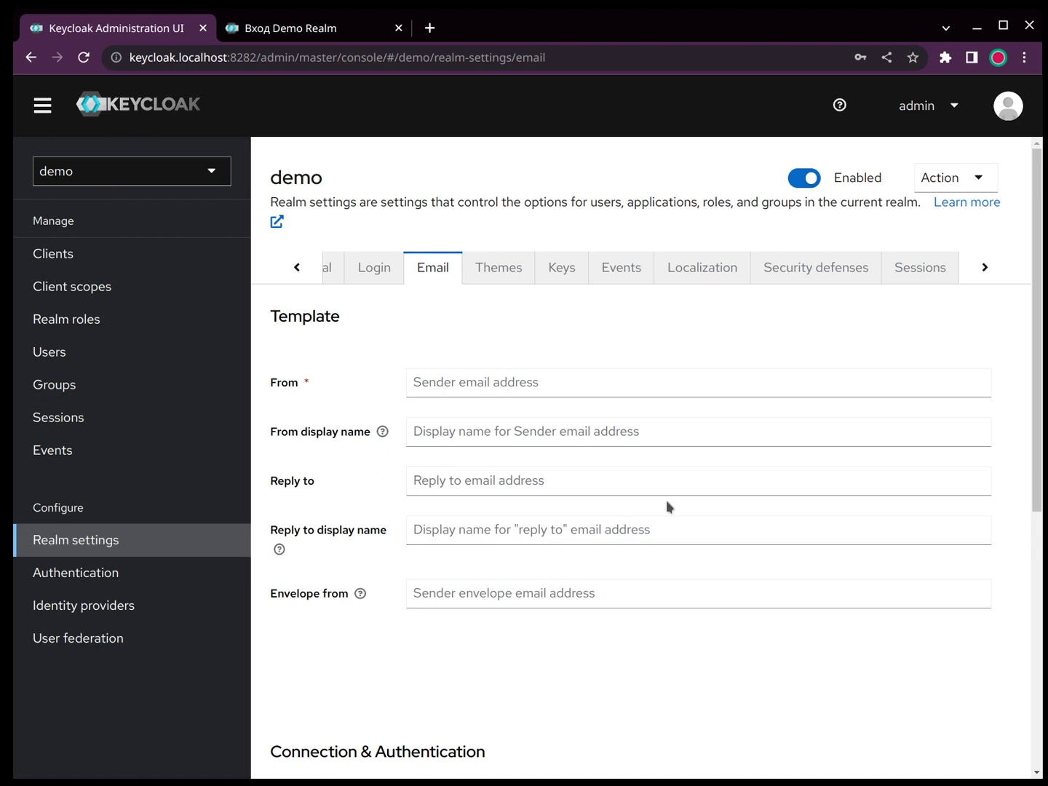
Step: Check the Themes tab, leaving the login theme as keycloak, then view Localization
{"action": "scroll", "coordinate": [666, 500], "scroll_direction": "down", "scroll_amount": 5}
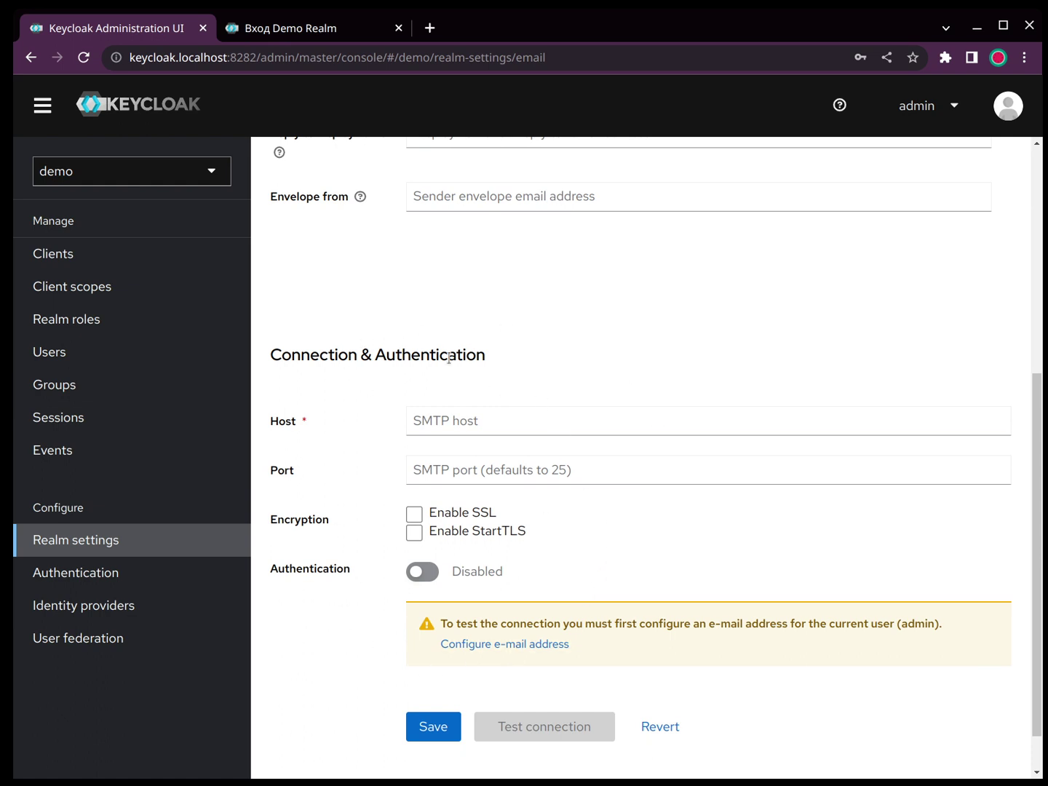
{"action": "scroll", "coordinate": [580, 396], "scroll_direction": "up", "scroll_amount": 5}
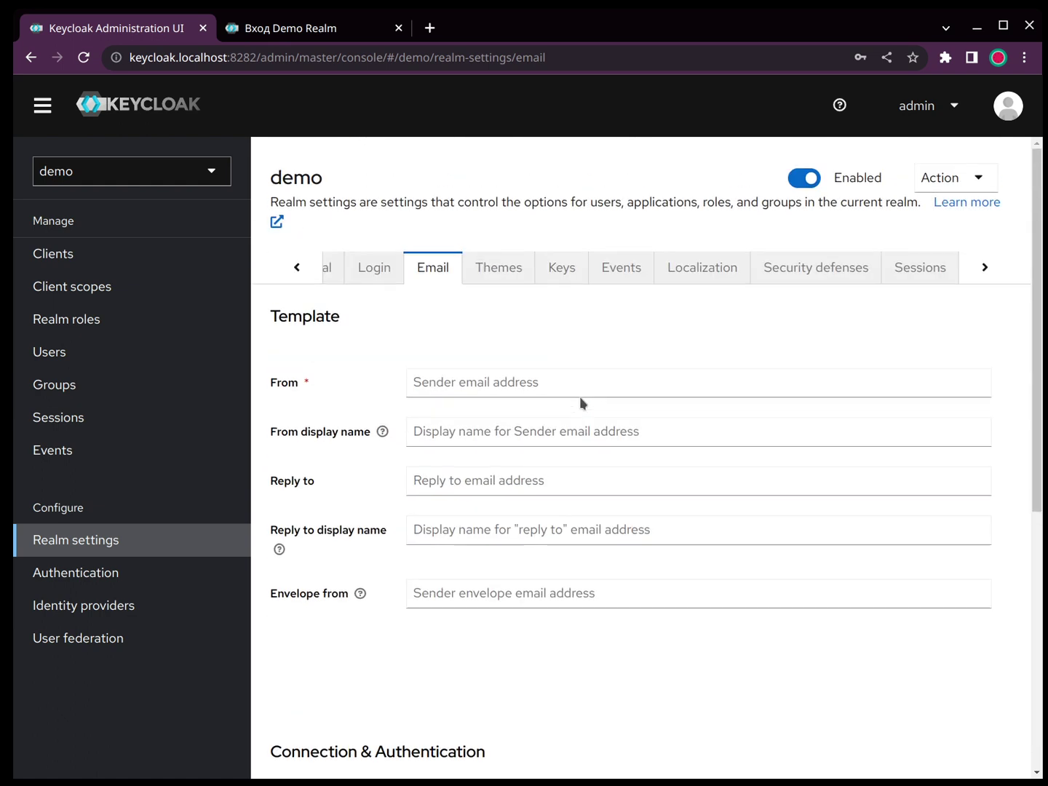
{"action": "left_click", "coordinate": [498, 271]}
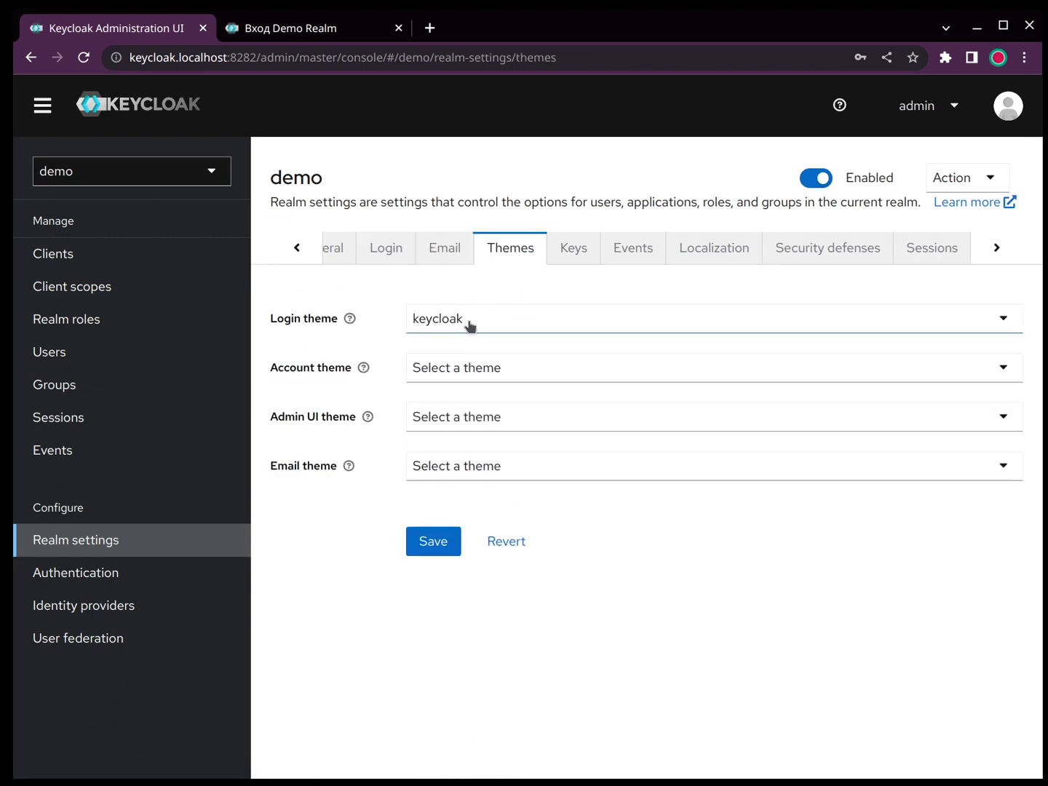
{"action": "left_click", "coordinate": [508, 325]}
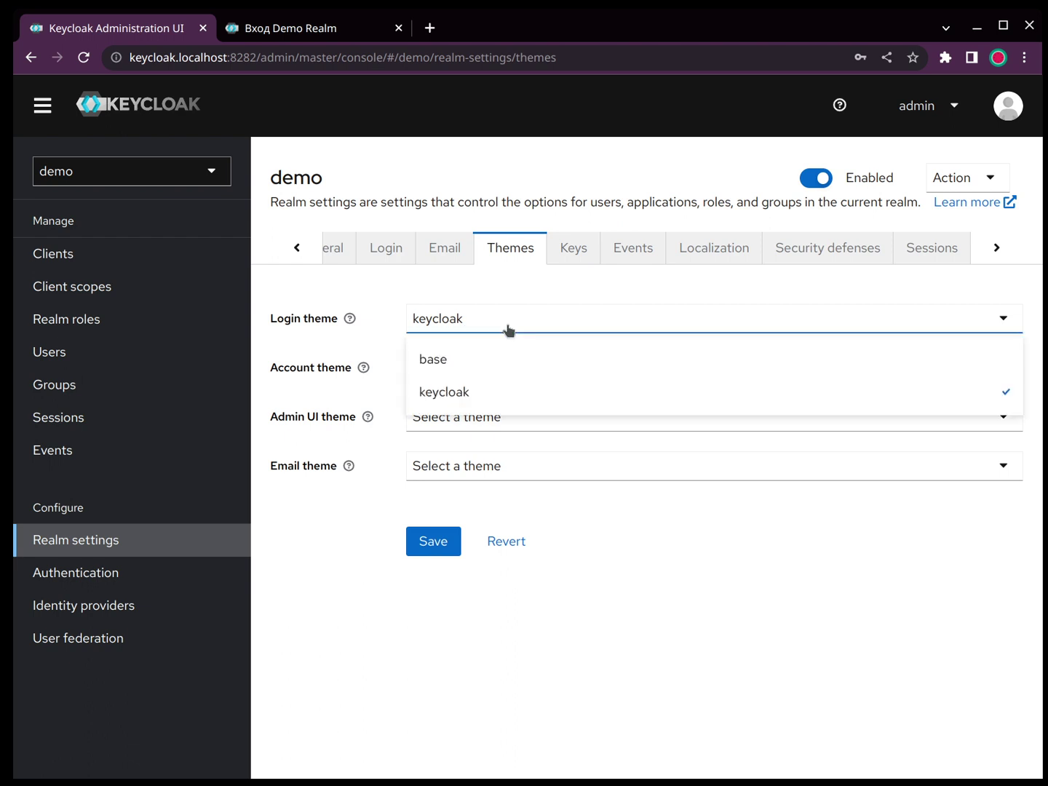
{"action": "left_click", "coordinate": [547, 318]}
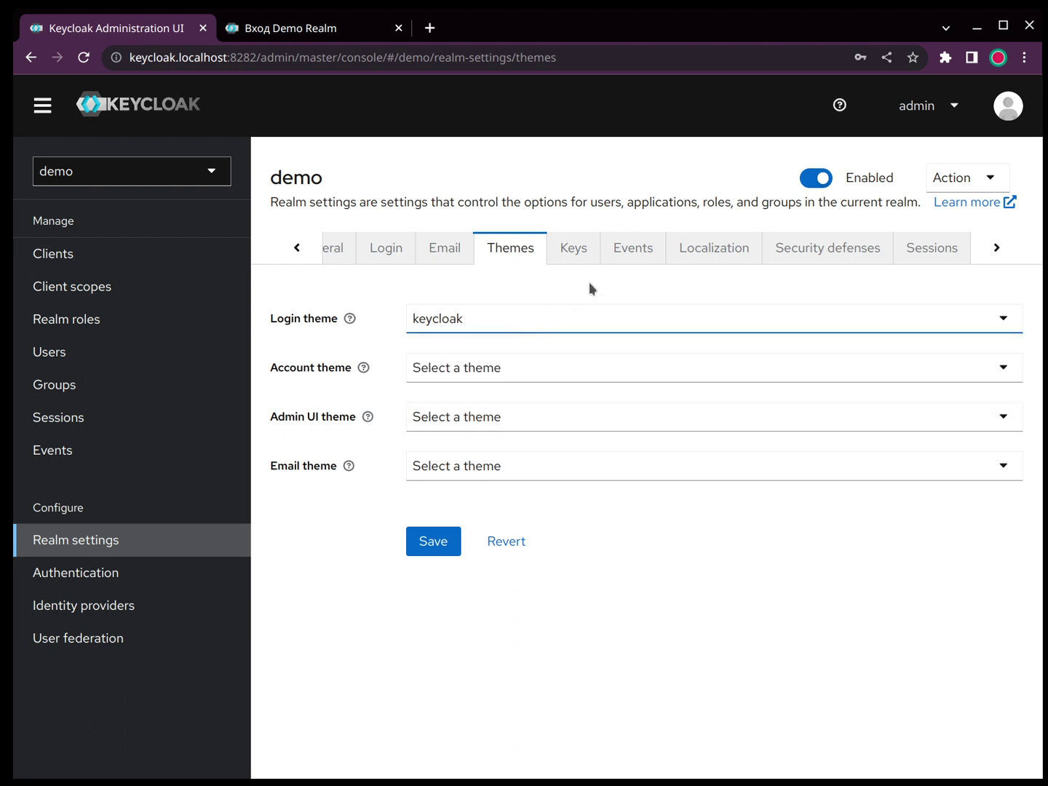
{"action": "left_click", "coordinate": [680, 260]}
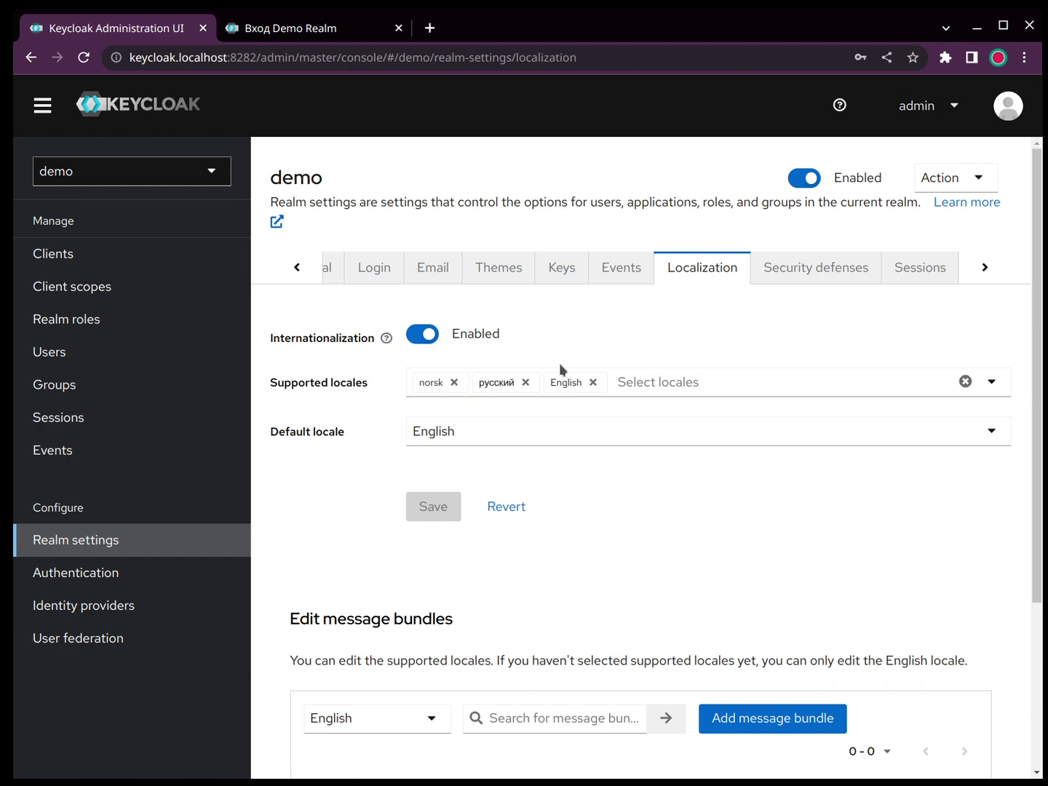
Step: Scroll the realm settings tab strip right and open the Tokens tab
{"action": "scroll", "coordinate": [788, 524], "scroll_direction": "down", "scroll_amount": 3}
{"action": "scroll", "coordinate": [789, 526], "scroll_direction": "up", "scroll_amount": 3}
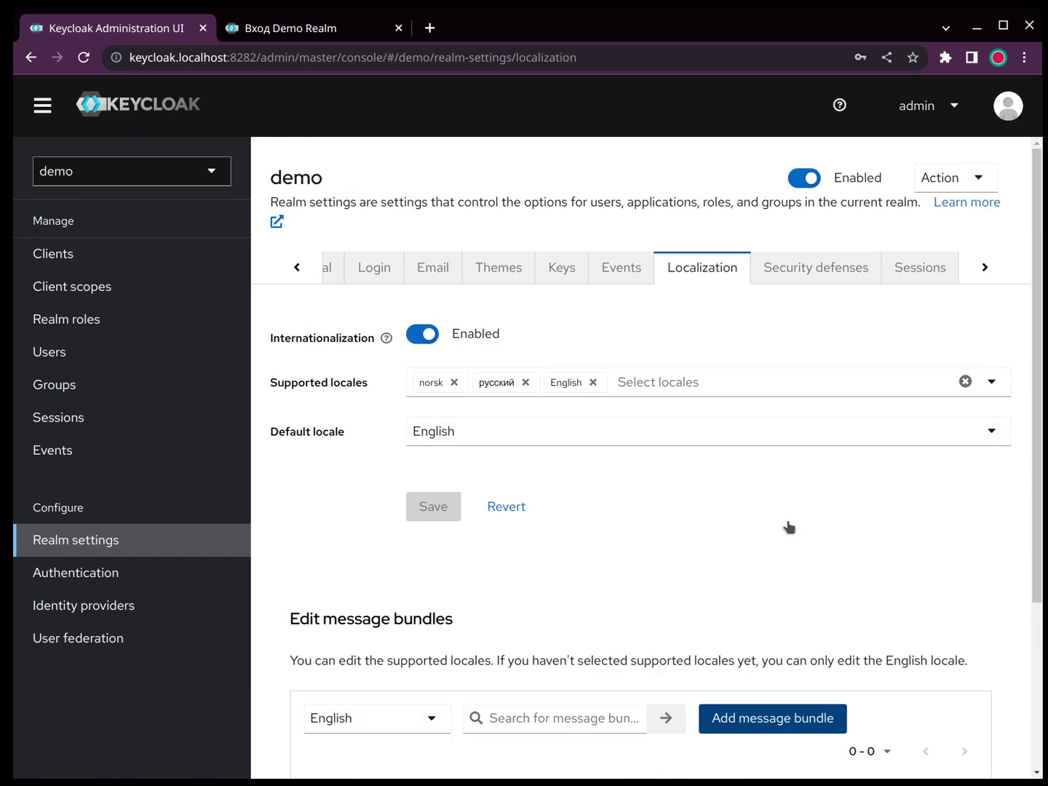
{"action": "left_click", "coordinate": [983, 268]}
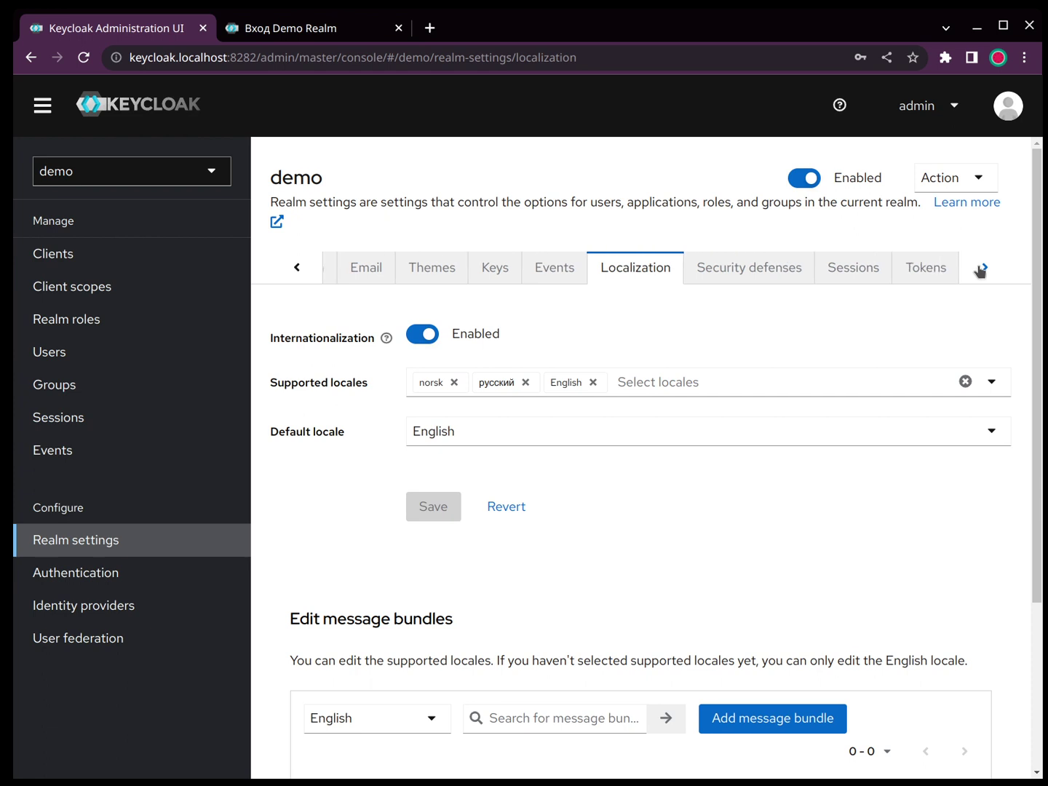
{"action": "left_click", "coordinate": [980, 269]}
{"action": "left_click", "coordinate": [980, 270]}
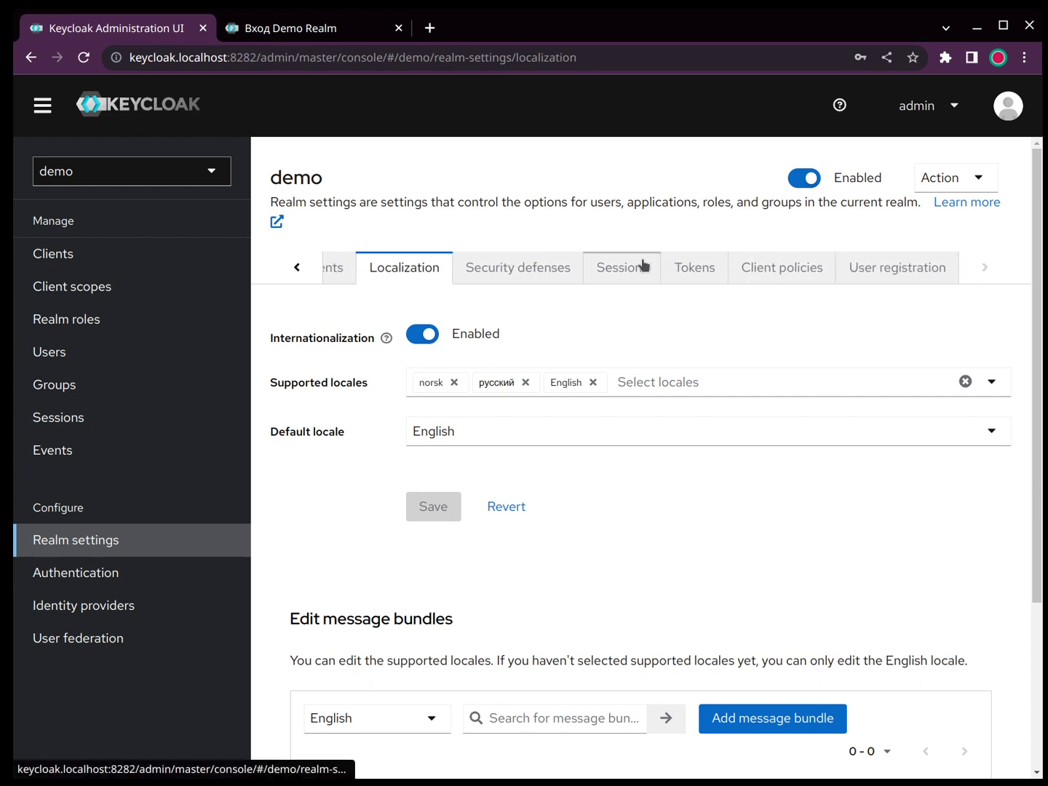
{"action": "left_click", "coordinate": [703, 275]}
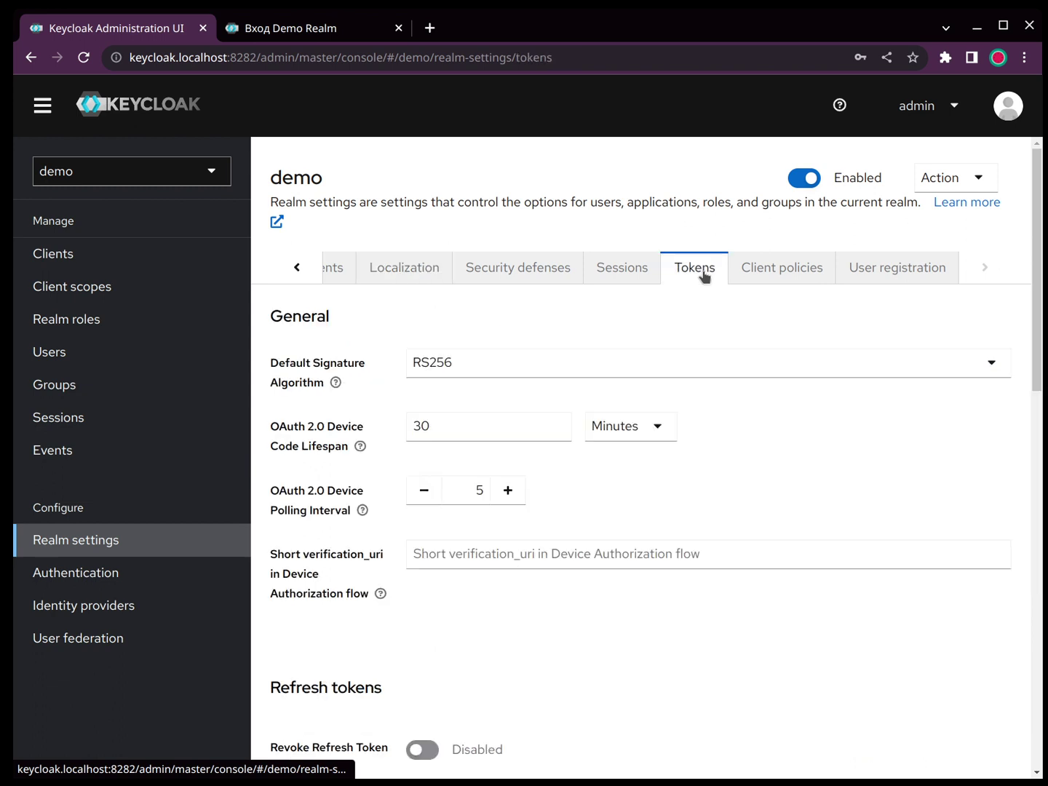
Step: Review the realm's session timeout settings on the Sessions tab
{"action": "left_click", "coordinate": [632, 272]}
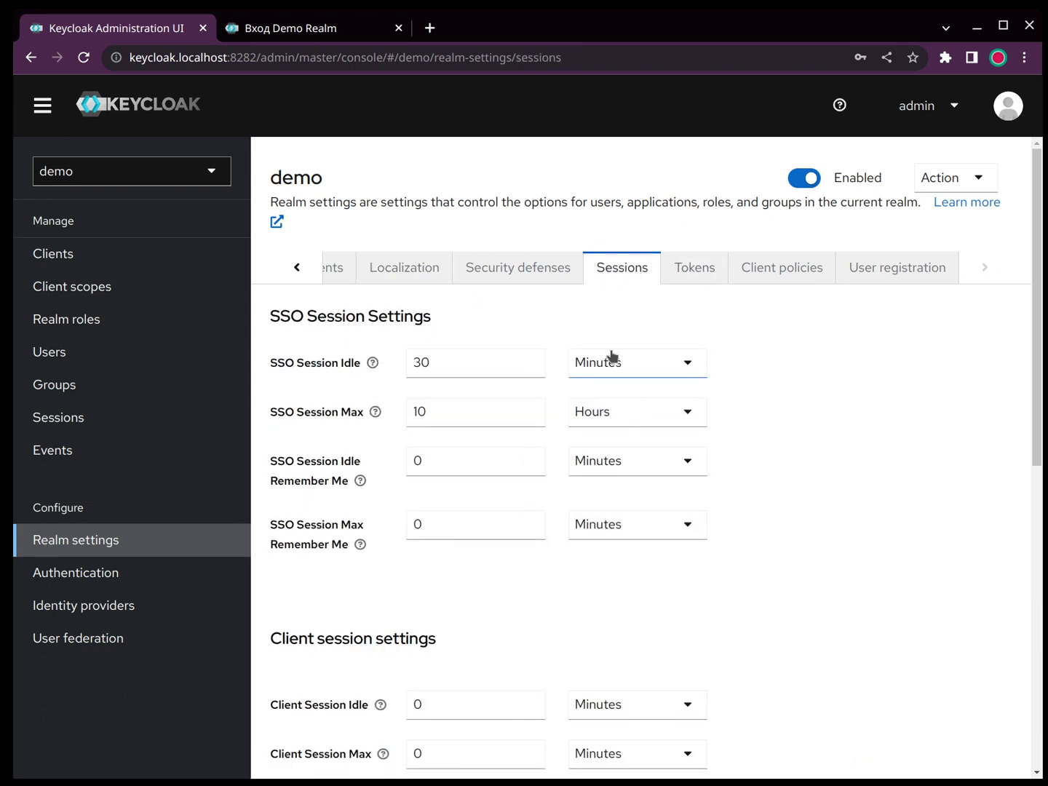
{"action": "scroll", "coordinate": [772, 572], "scroll_direction": "down", "scroll_amount": 3}
{"action": "scroll", "coordinate": [782, 574], "scroll_direction": "down", "scroll_amount": 1}
{"action": "scroll", "coordinate": [783, 575], "scroll_direction": "up", "scroll_amount": 4}
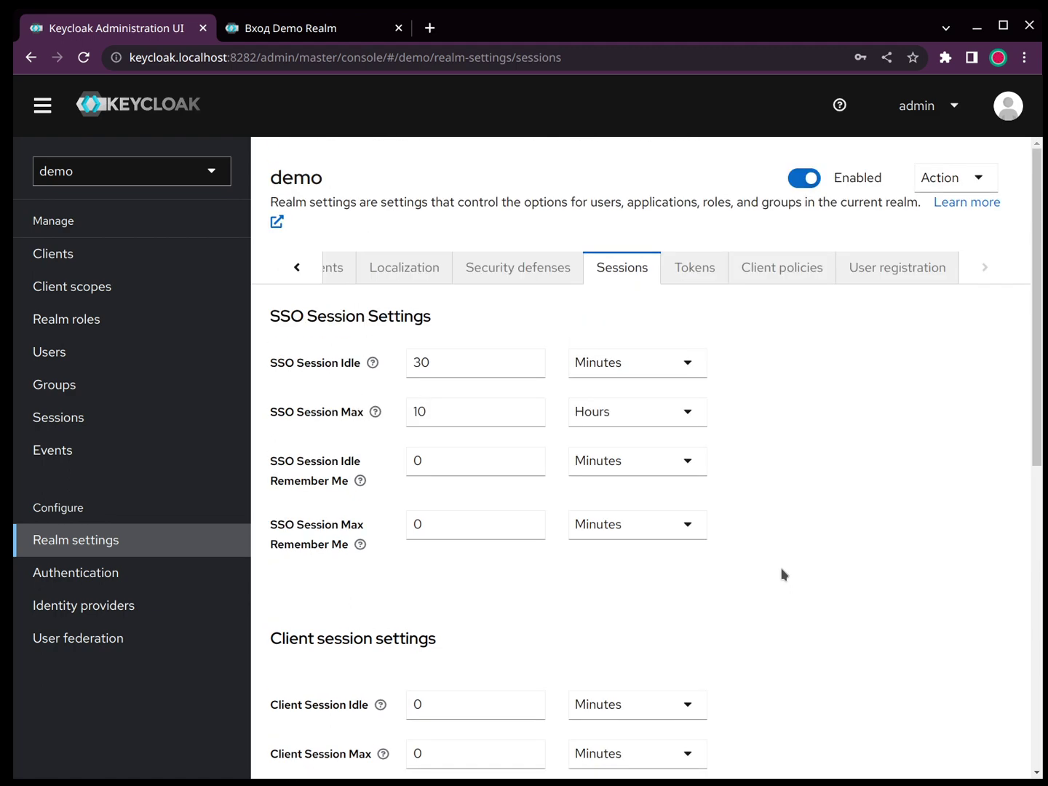
Step: Revisit the Tokens tab's lifespans, including Client Login Timeout, then open Users
{"action": "left_click", "coordinate": [694, 272]}
{"action": "scroll", "coordinate": [703, 541], "scroll_direction": "down", "scroll_amount": 9}
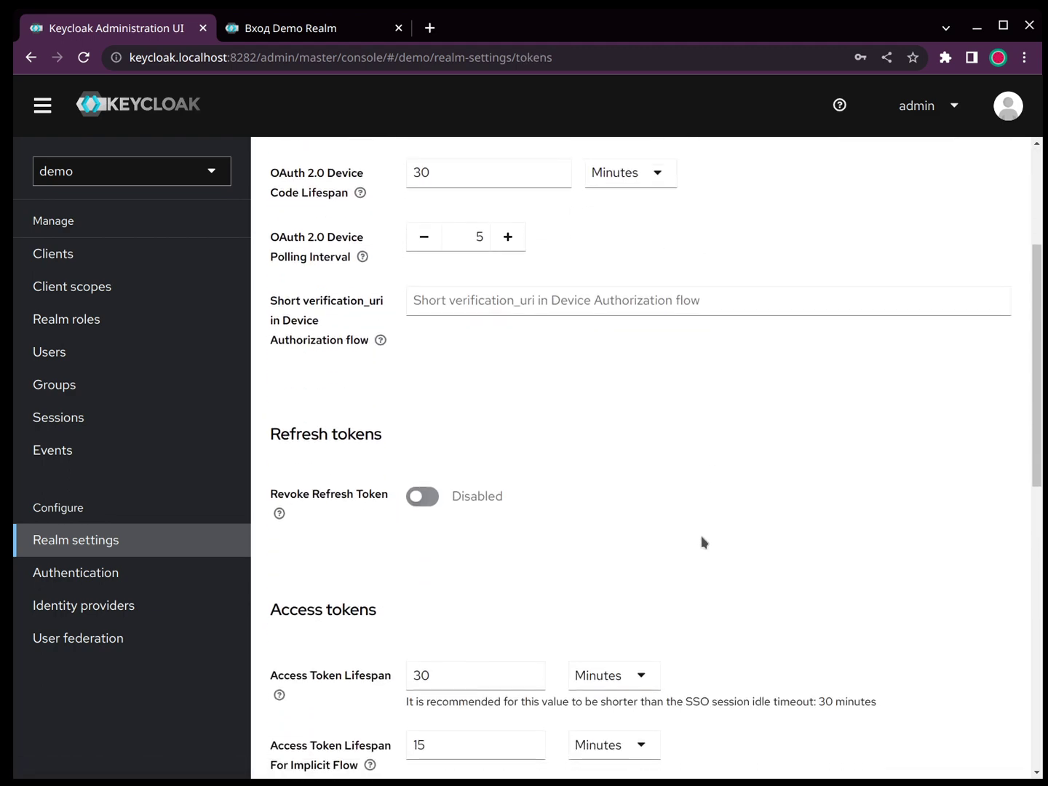
{"action": "left_click", "coordinate": [508, 500]}
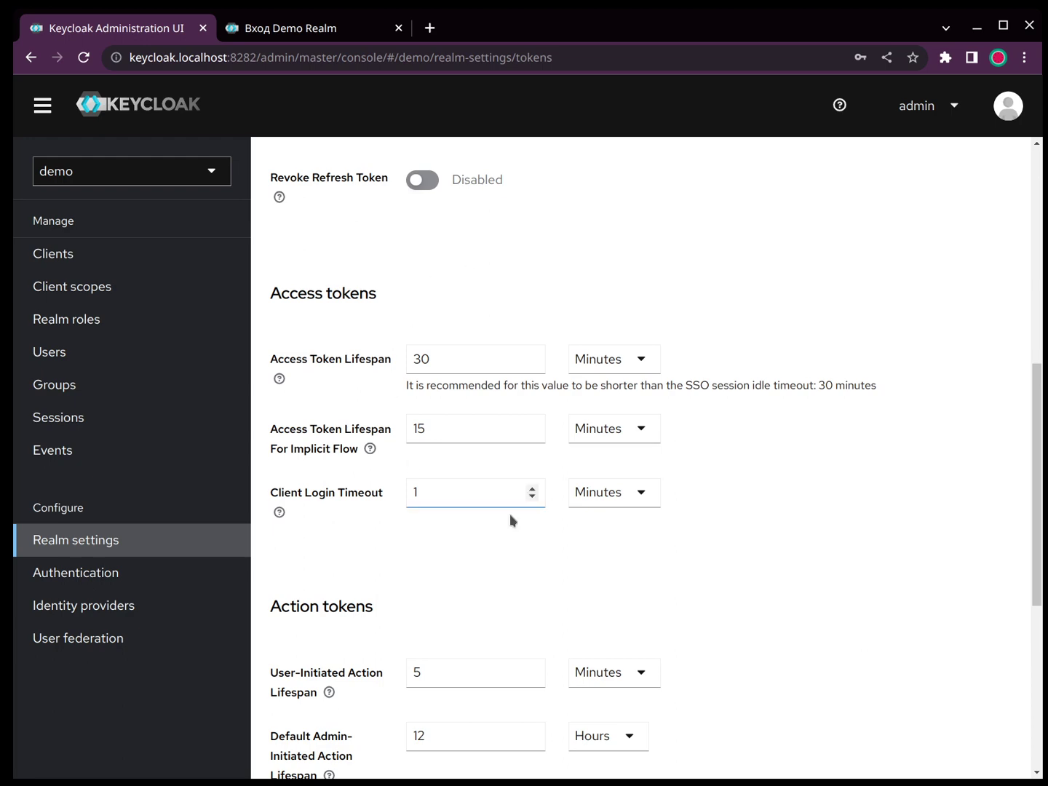
{"action": "scroll", "coordinate": [785, 513], "scroll_direction": "down", "scroll_amount": 4}
{"action": "scroll", "coordinate": [785, 513], "scroll_direction": "up", "scroll_amount": 12}
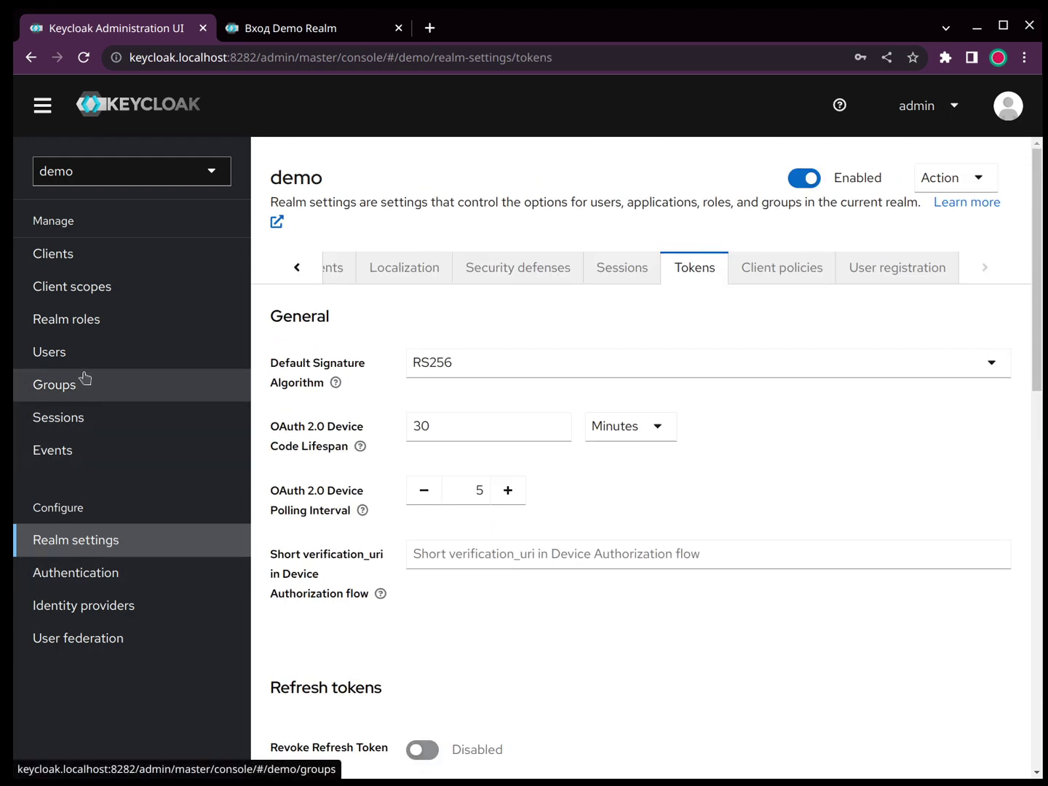
{"action": "left_click", "coordinate": [55, 350]}
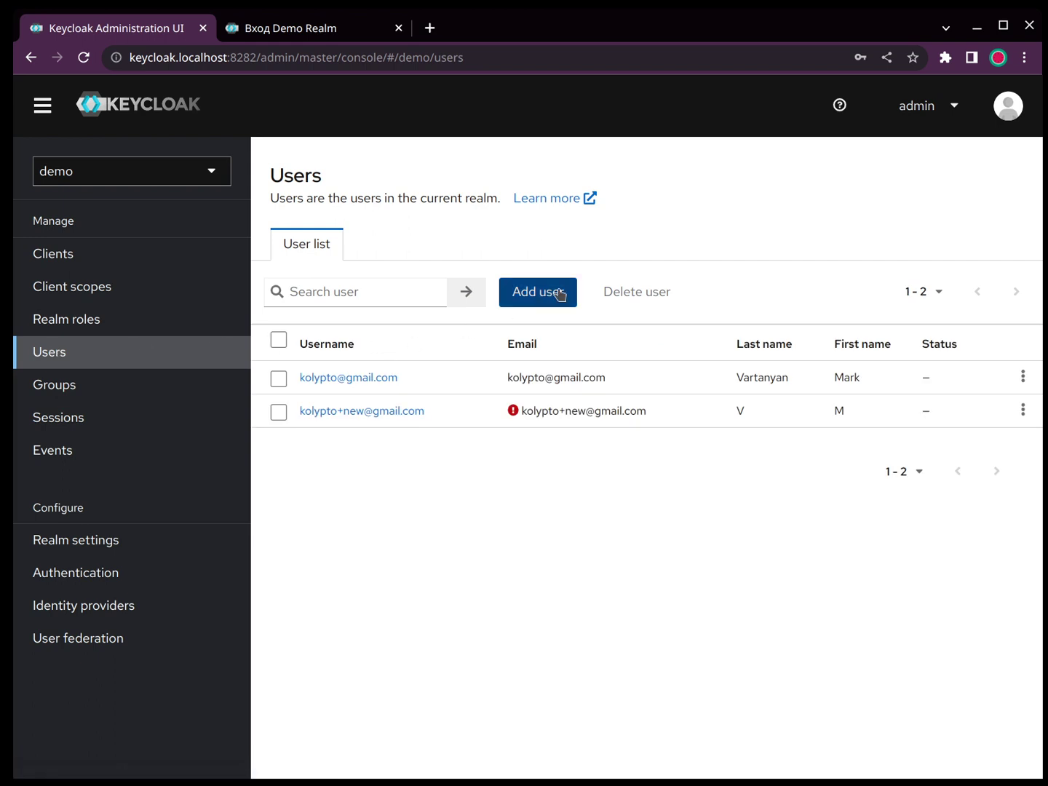
Step: Open the first user's details page
{"action": "left_click", "coordinate": [349, 378]}
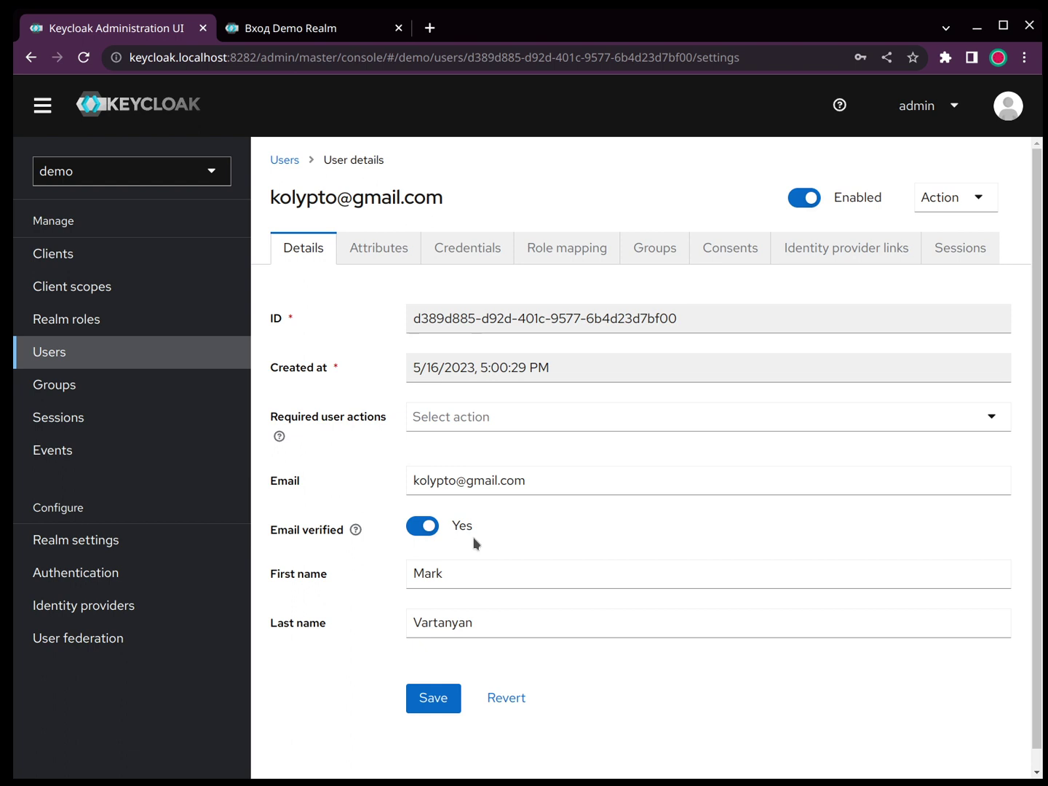
{"action": "scroll", "coordinate": [462, 520], "scroll_direction": "down", "scroll_amount": 1}
{"action": "scroll", "coordinate": [462, 519], "scroll_direction": "up", "scroll_amount": 1}
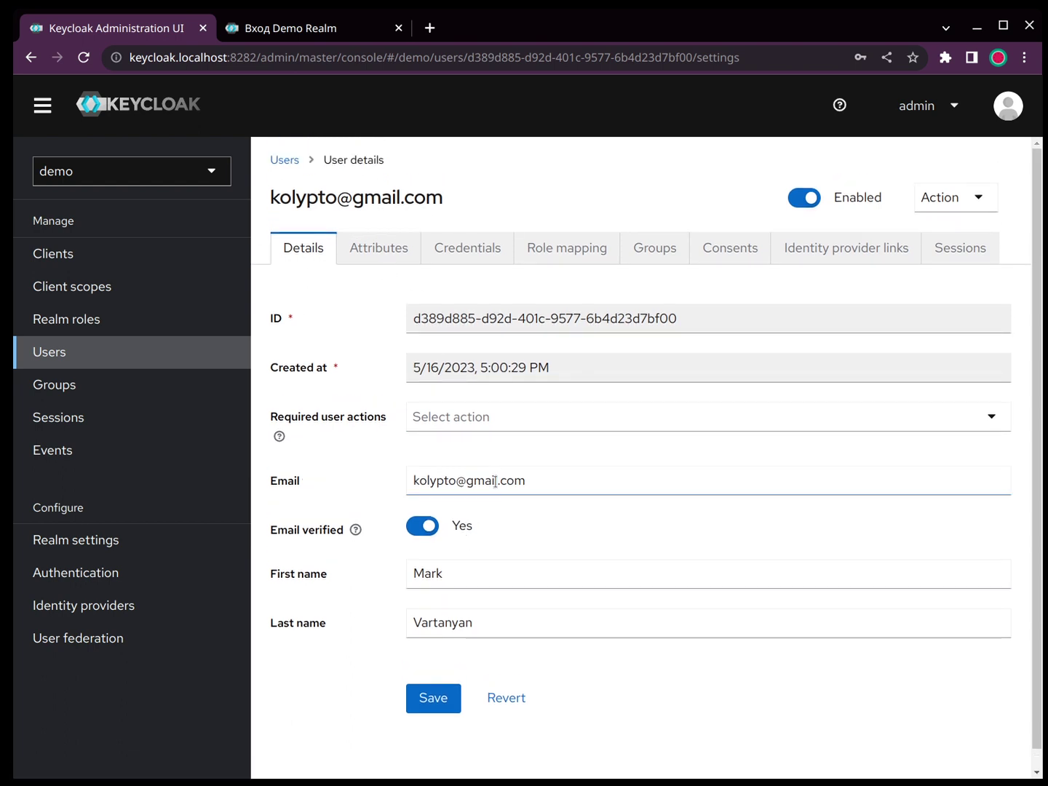
Step: Show the password's hash data (pbkdf2-sha256, 27500 iterations), then return to Details
{"action": "left_click", "coordinate": [452, 249]}
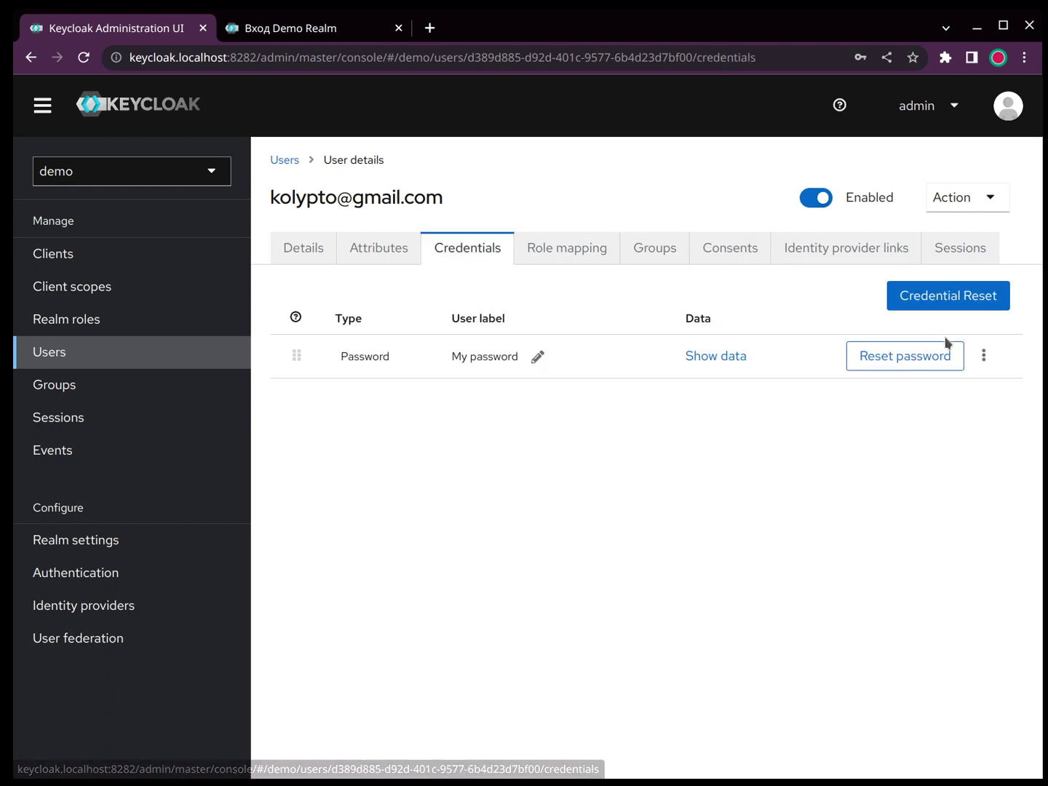
{"action": "left_click", "coordinate": [734, 362]}
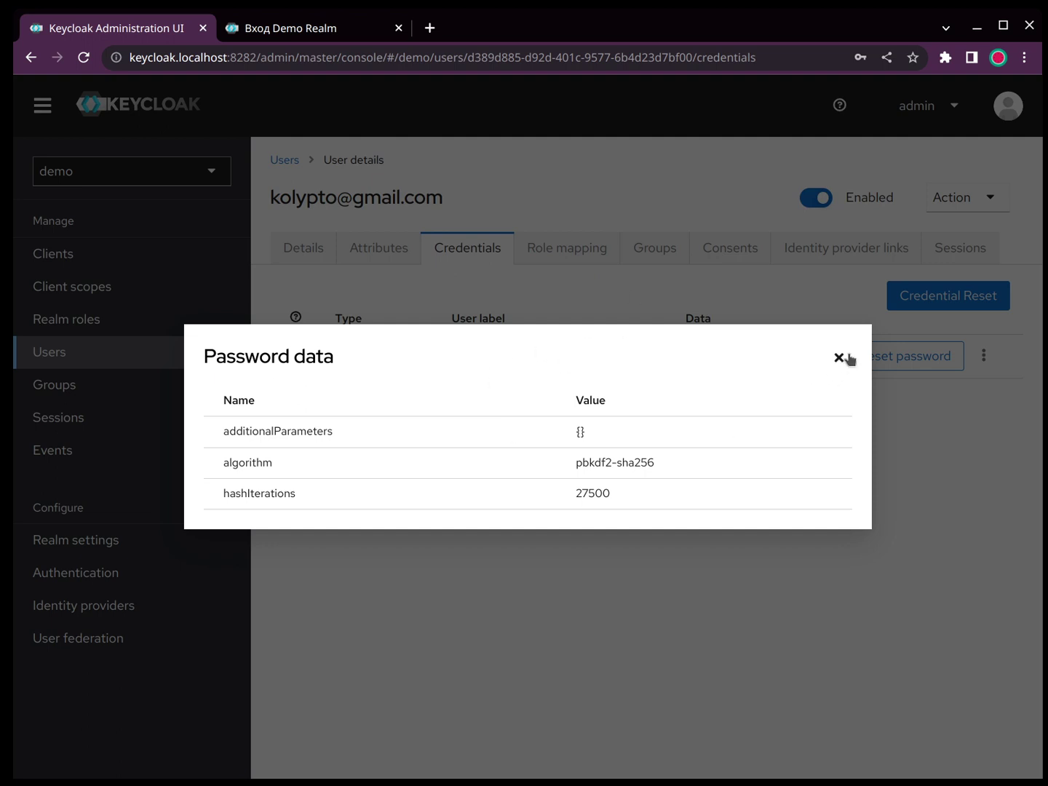
{"action": "left_click", "coordinate": [843, 356]}
{"action": "left_click", "coordinate": [304, 255]}
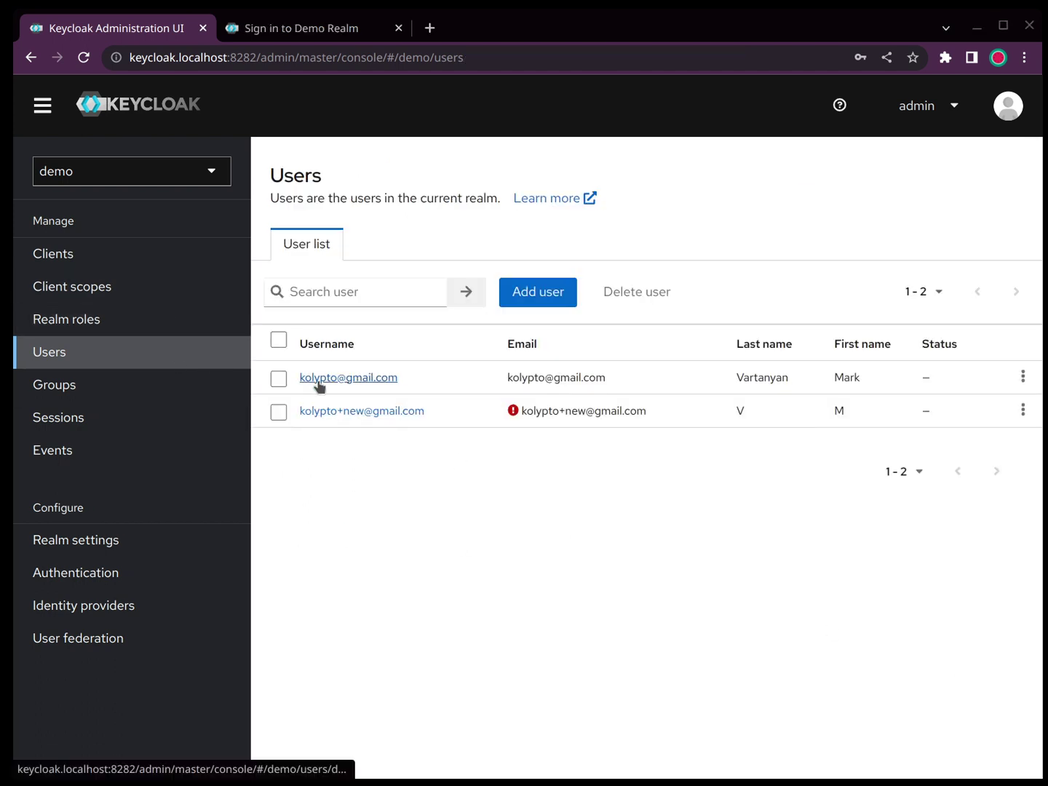
Step: Open the backend client, scroll through Access settings and Capability config, then view Credentials
{"action": "left_click", "coordinate": [73, 255]}
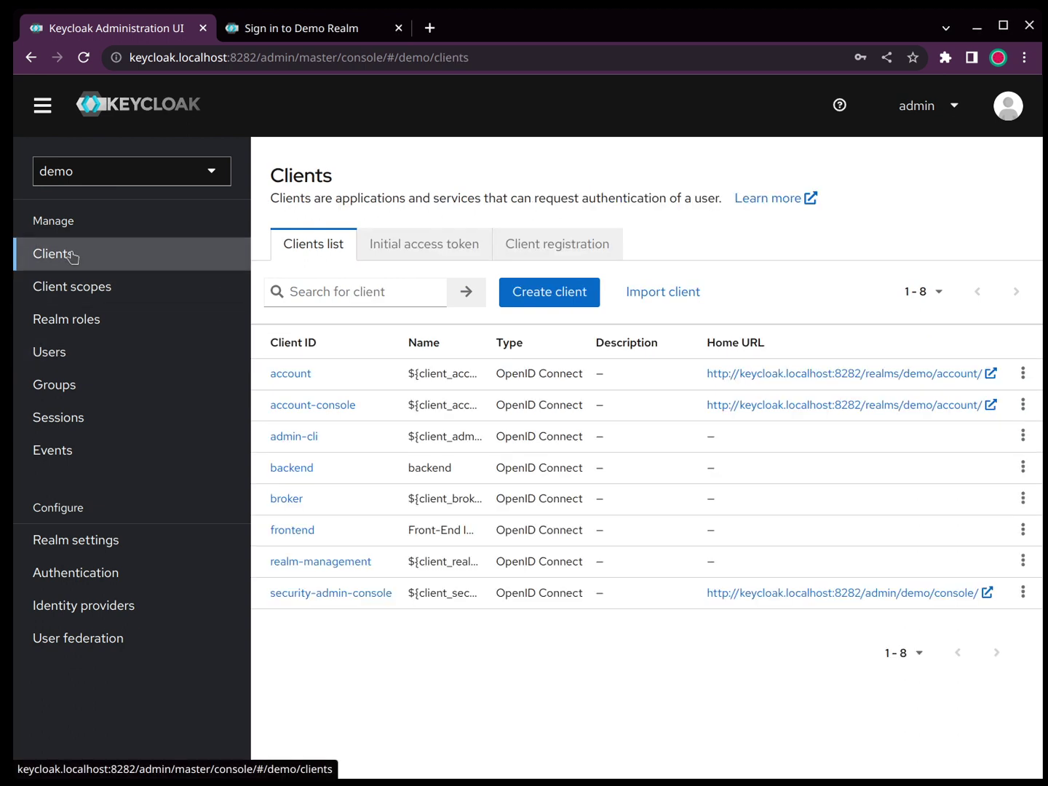
{"action": "left_click", "coordinate": [297, 468]}
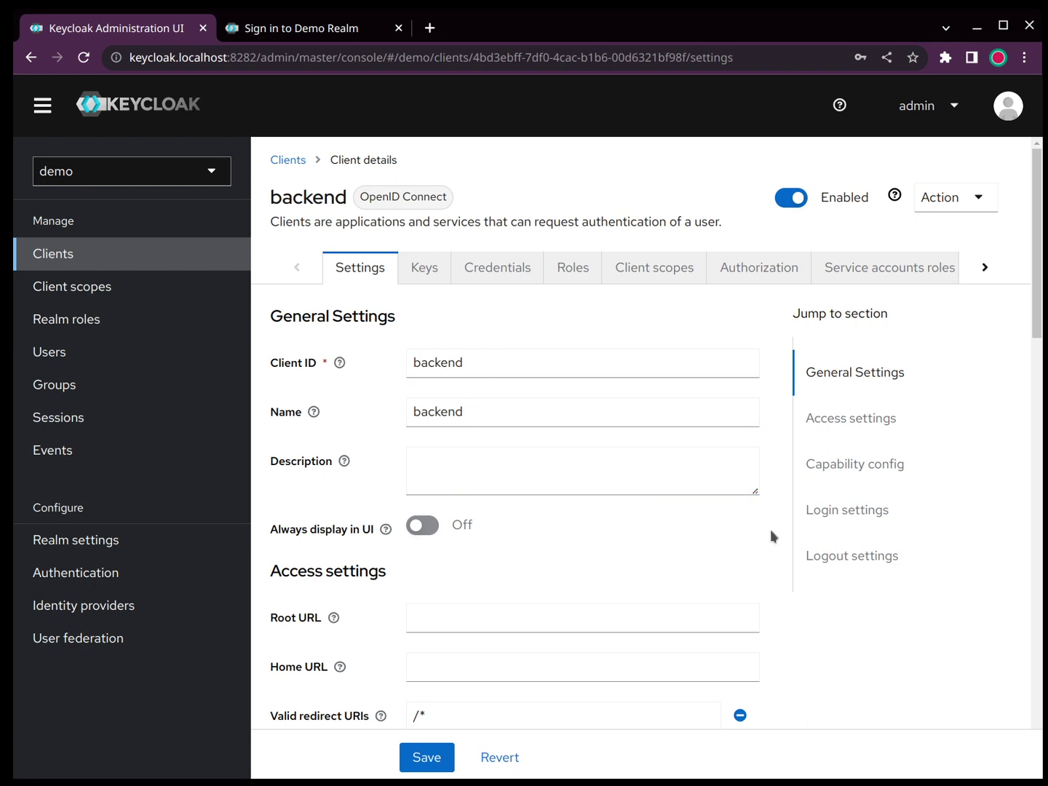
{"action": "scroll", "coordinate": [769, 529], "scroll_direction": "down", "scroll_amount": 3}
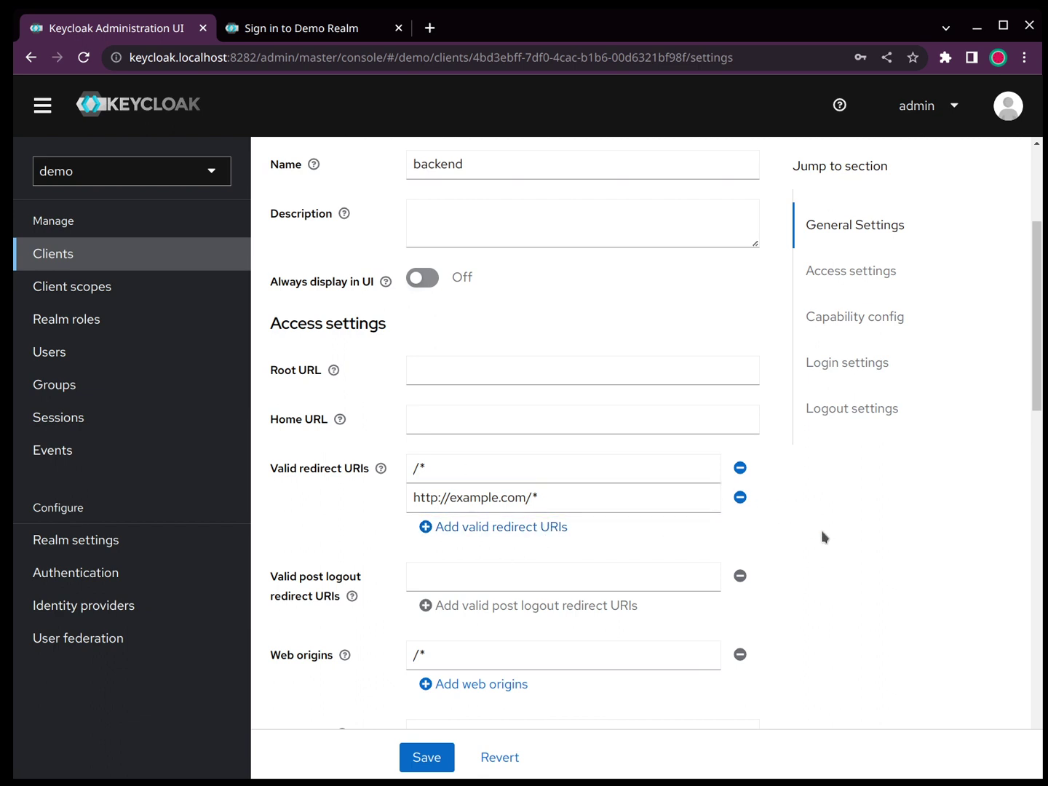
{"action": "scroll", "coordinate": [820, 530], "scroll_direction": "down", "scroll_amount": 6}
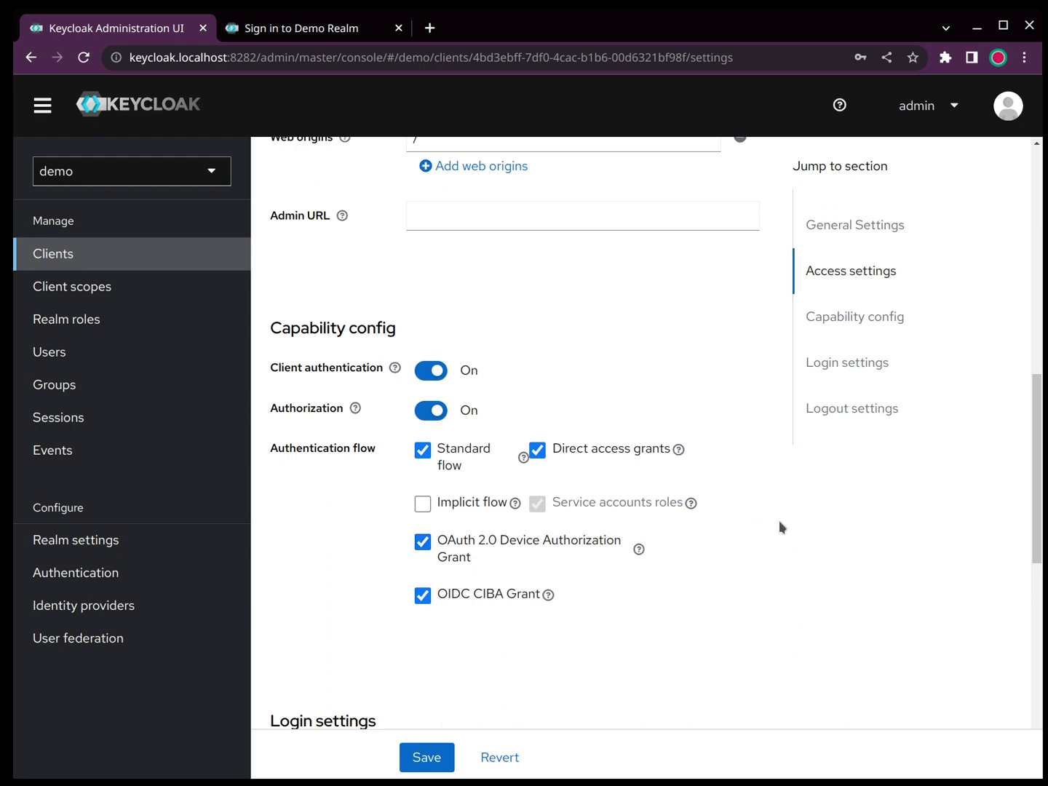
{"action": "scroll", "coordinate": [778, 520], "scroll_direction": "up", "scroll_amount": 10}
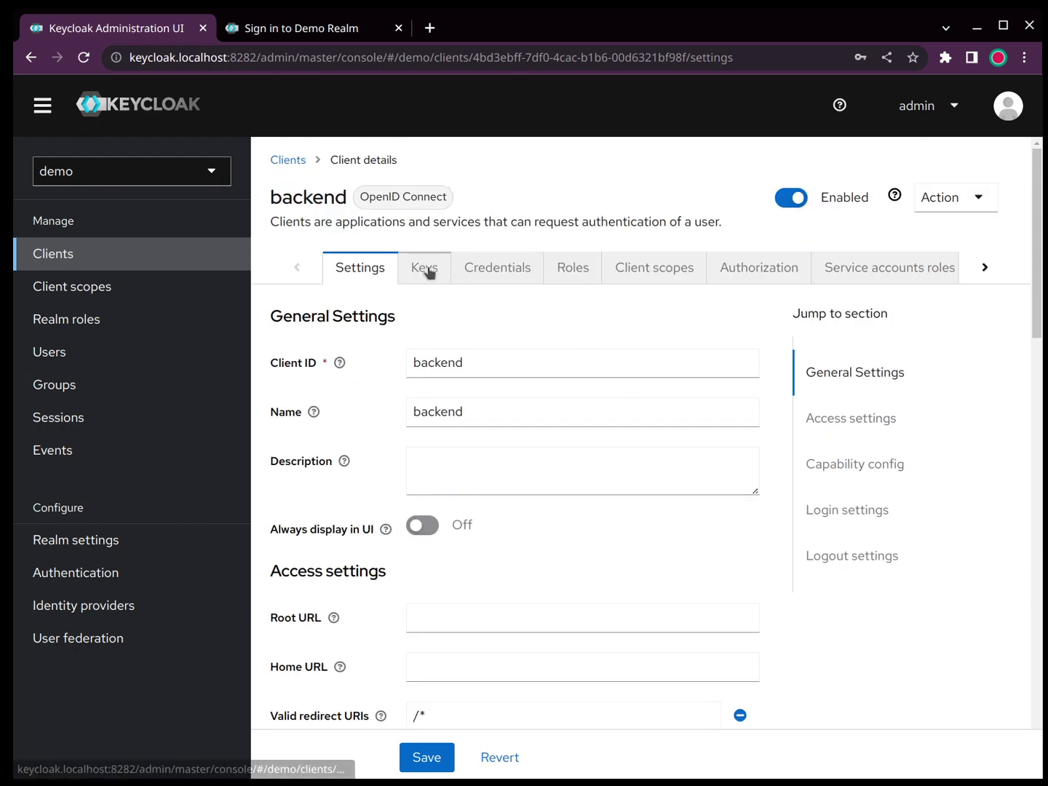
{"action": "left_click", "coordinate": [488, 272]}
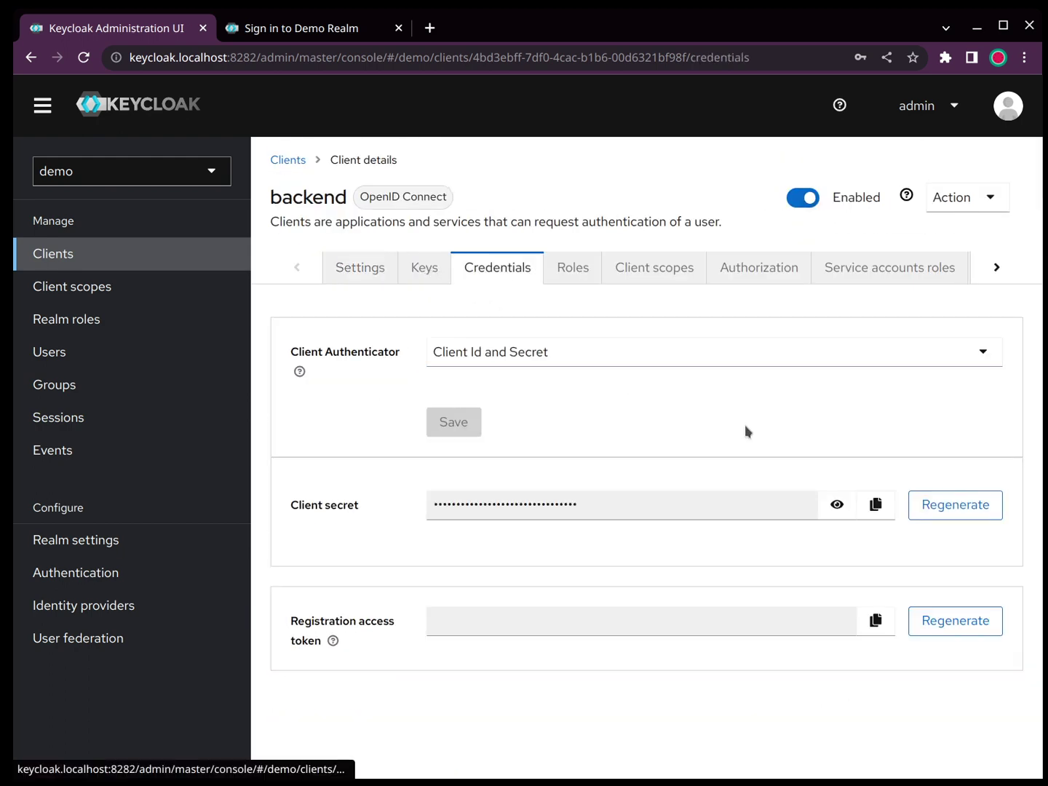
Step: Reveal the backend client's secret in plain text, then return to the Users list
{"action": "left_click", "coordinate": [842, 505]}
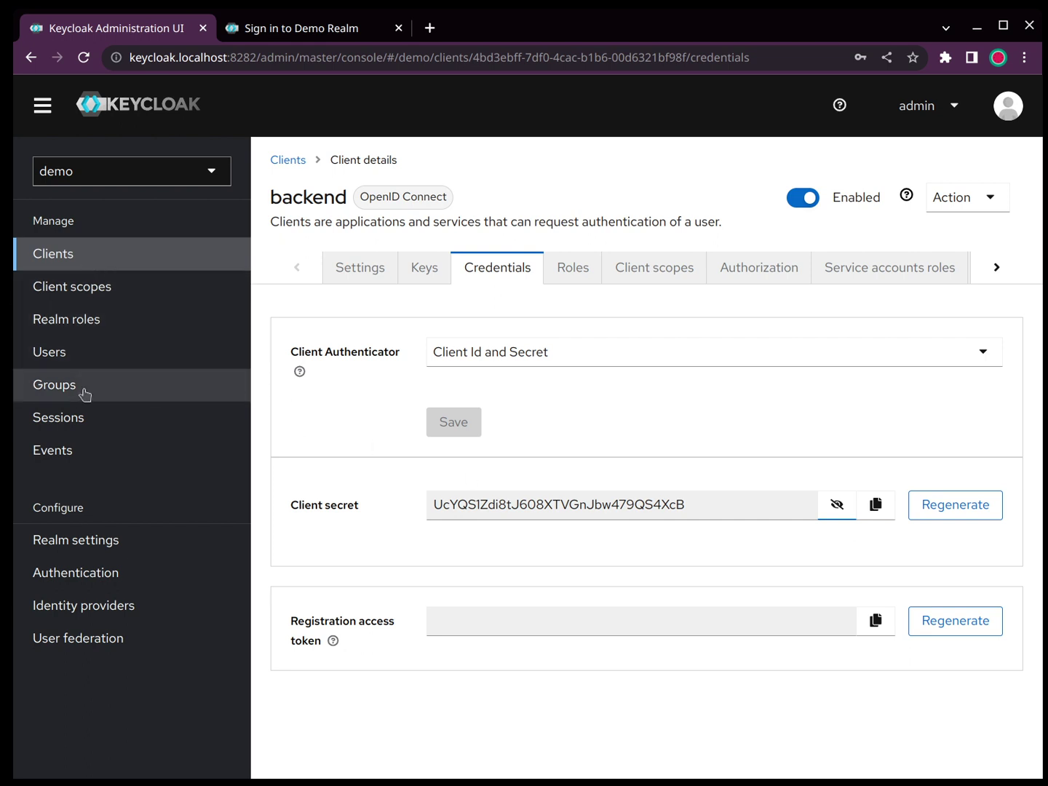
{"action": "left_click", "coordinate": [75, 355]}
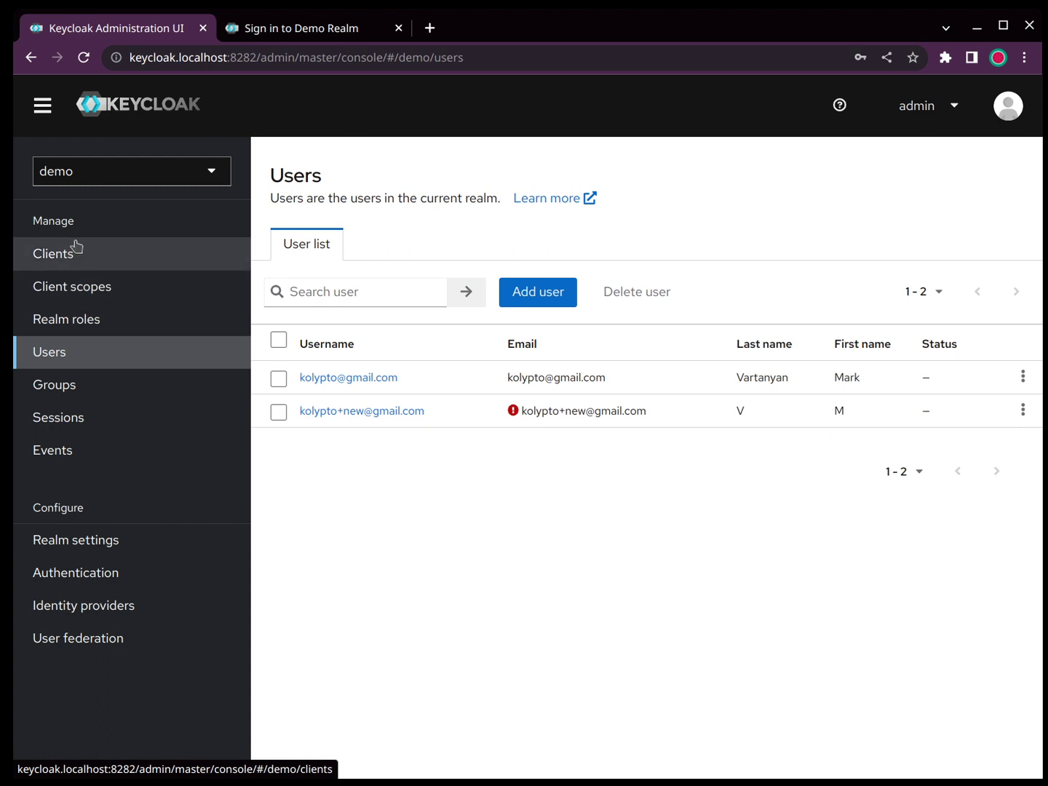
{"action": "key", "text": "alt+Tab"}
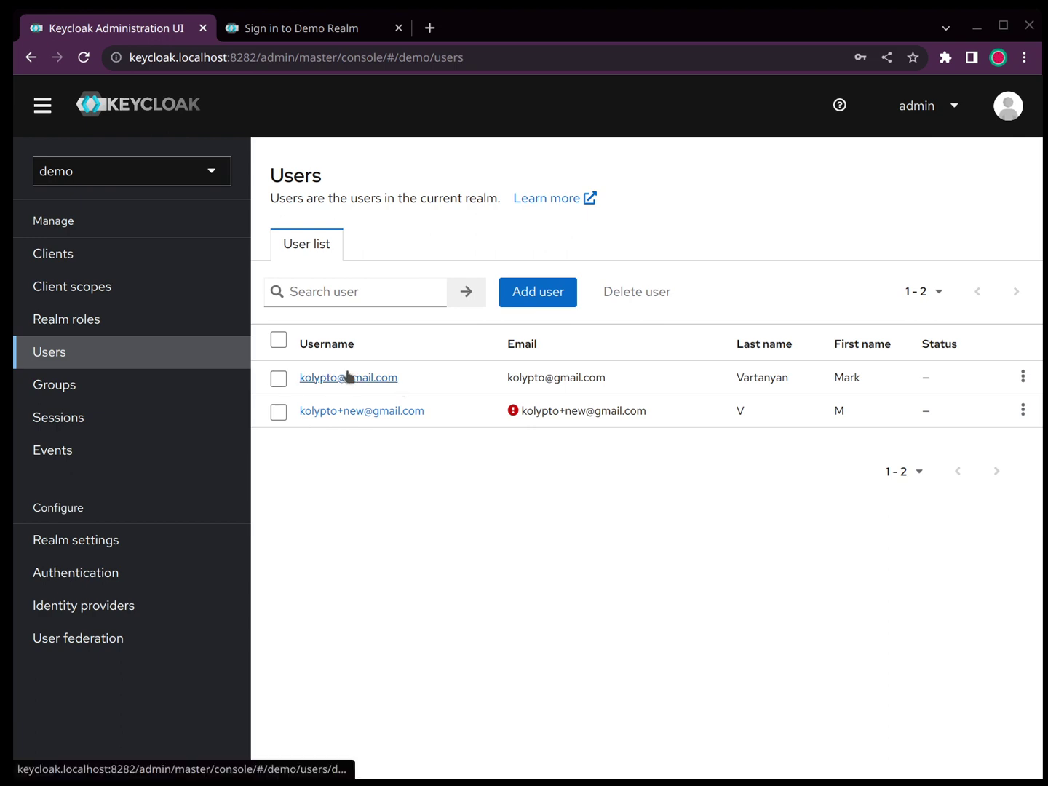
Step: Open Realm settings, view the OpenID Endpoint Configuration JSON, then close that page
{"action": "left_click", "coordinate": [107, 551]}
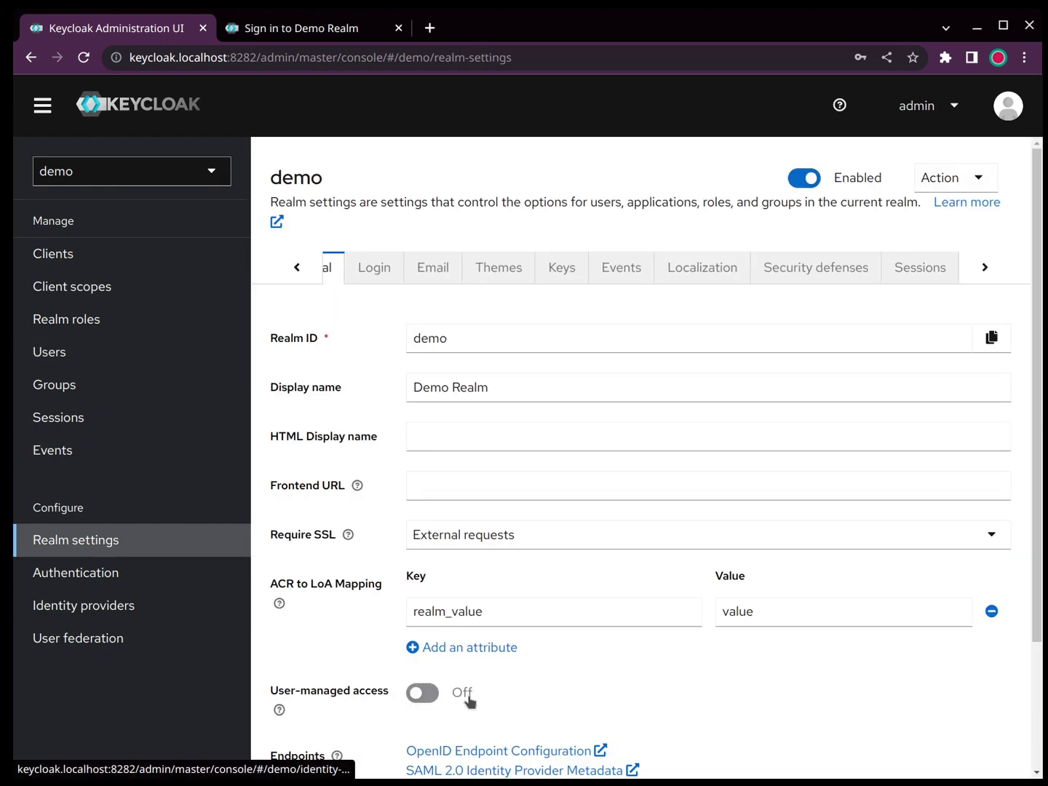
{"action": "left_click", "coordinate": [459, 753]}
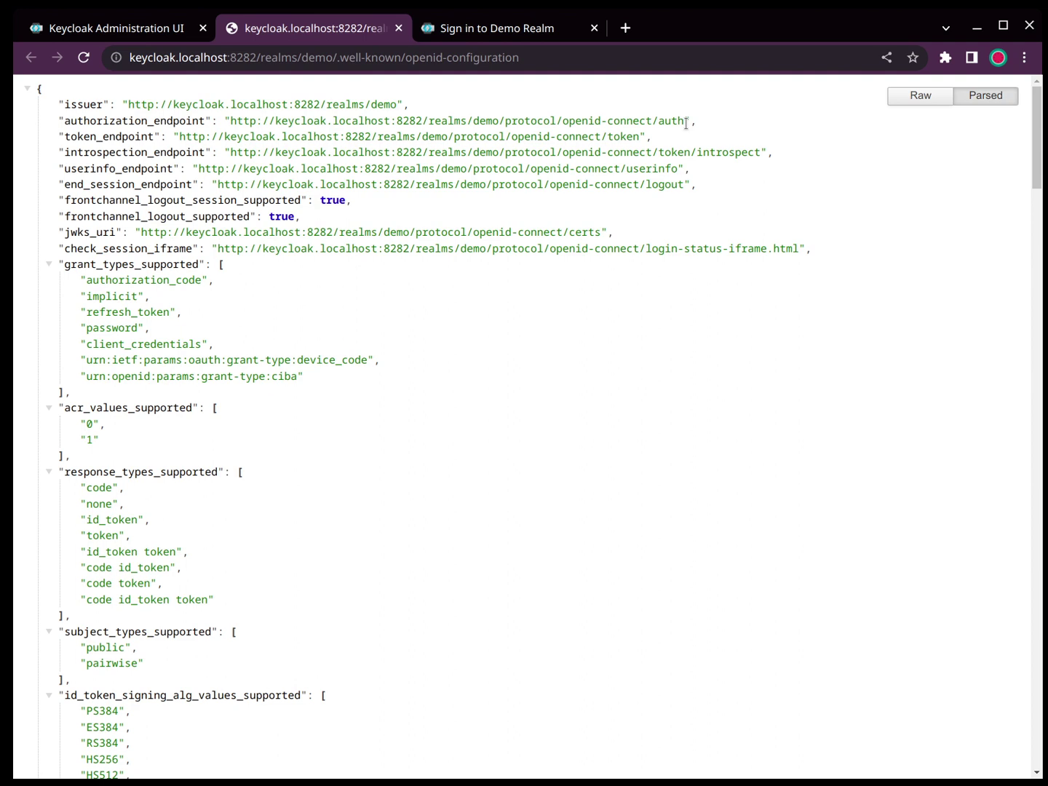
{"action": "left_click", "coordinate": [399, 29]}
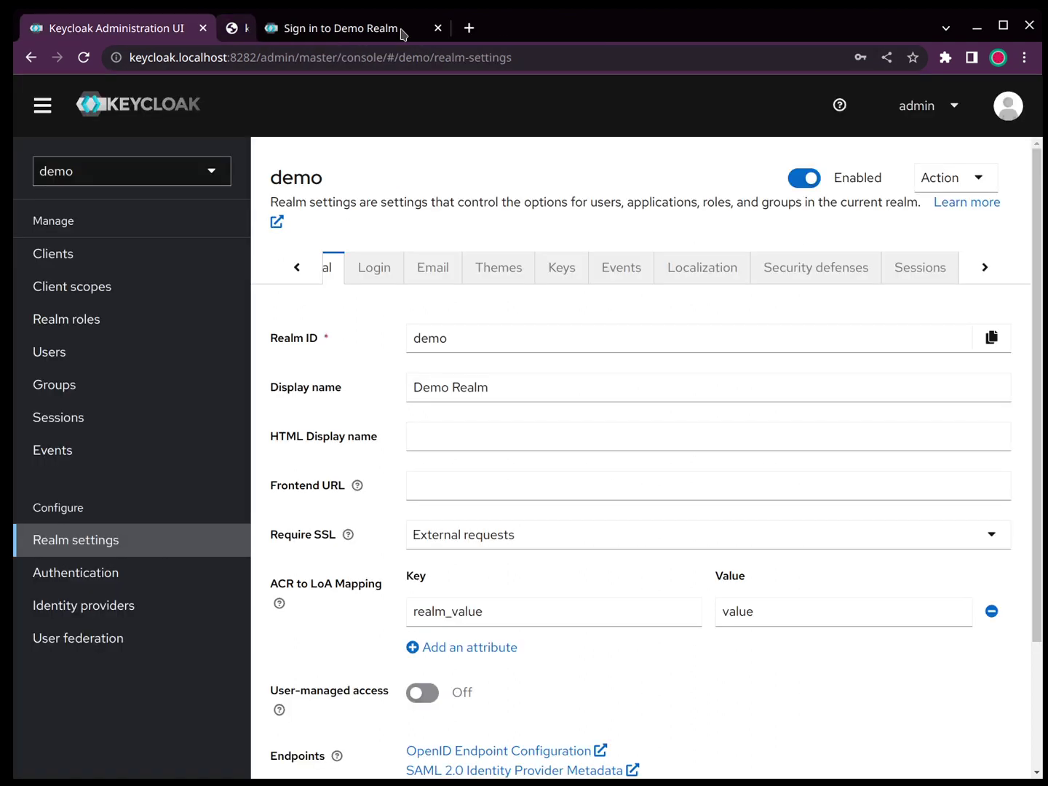
Step: Switch to the Demo Realm sign-in page and check its language menu, keeping English
{"action": "left_click", "coordinate": [339, 33]}
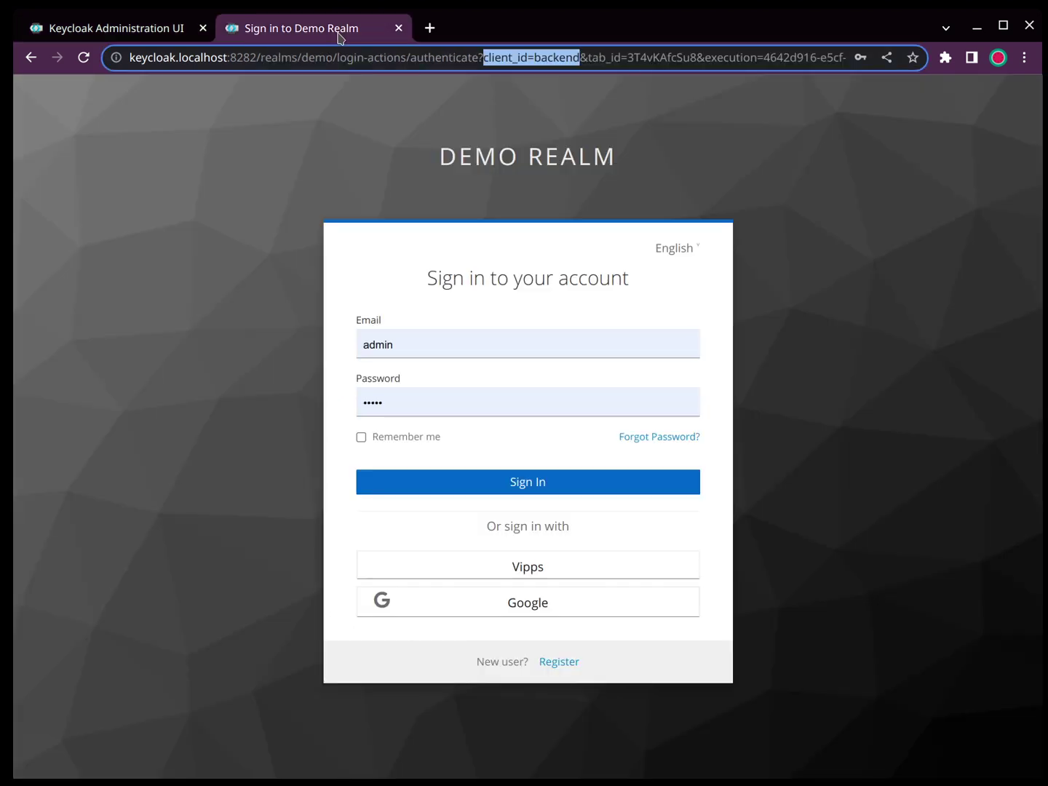
{"action": "mouse_move", "coordinate": [681, 248]}
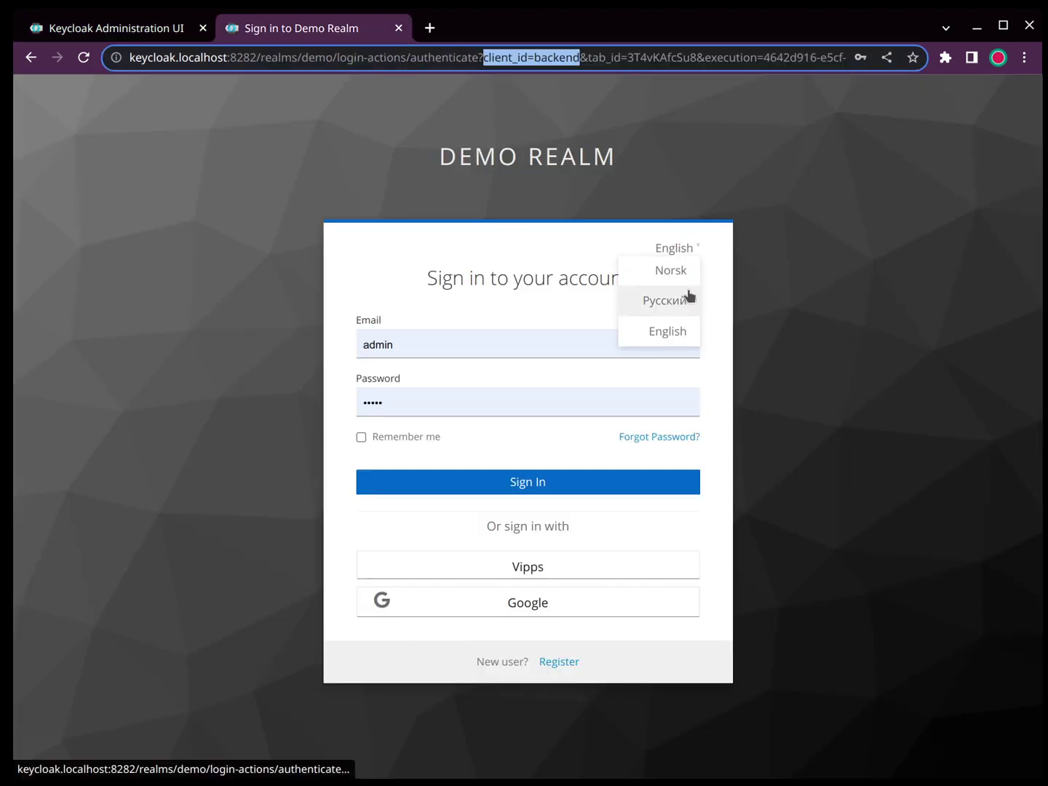
{"action": "left_click", "coordinate": [842, 274]}
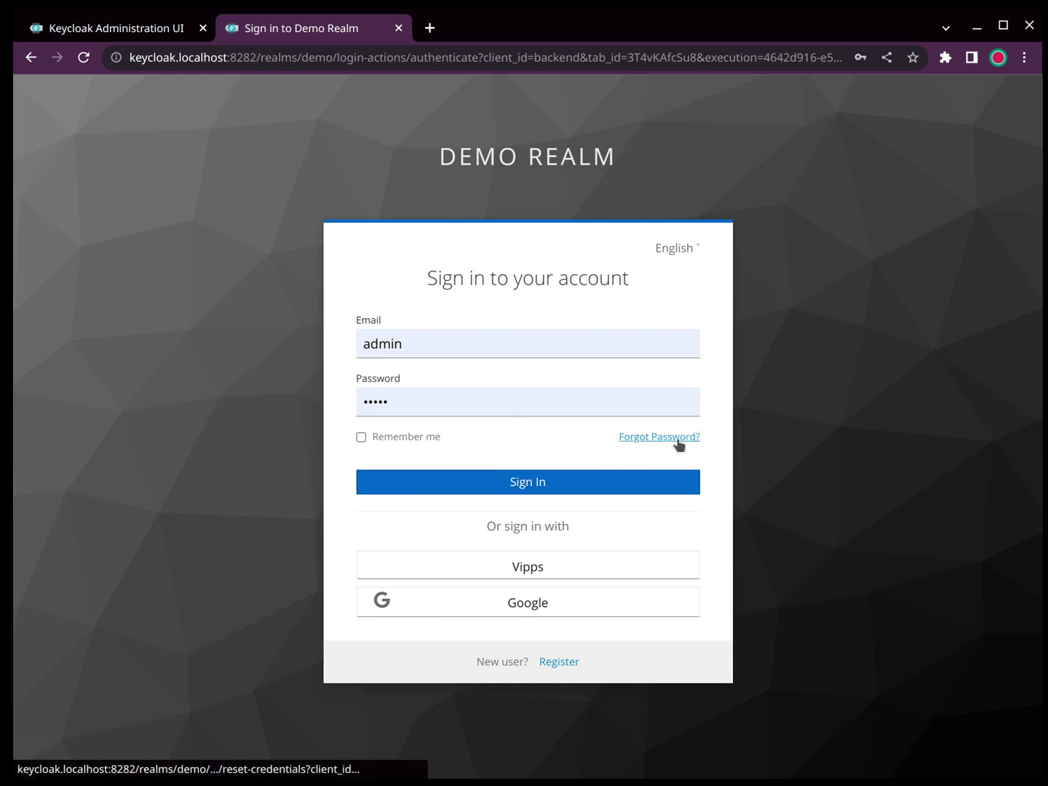
Step: Inspect the login URL's realm and client_id, then append '&redirect_uri=http:' to it
{"action": "left_click", "coordinate": [350, 56]}
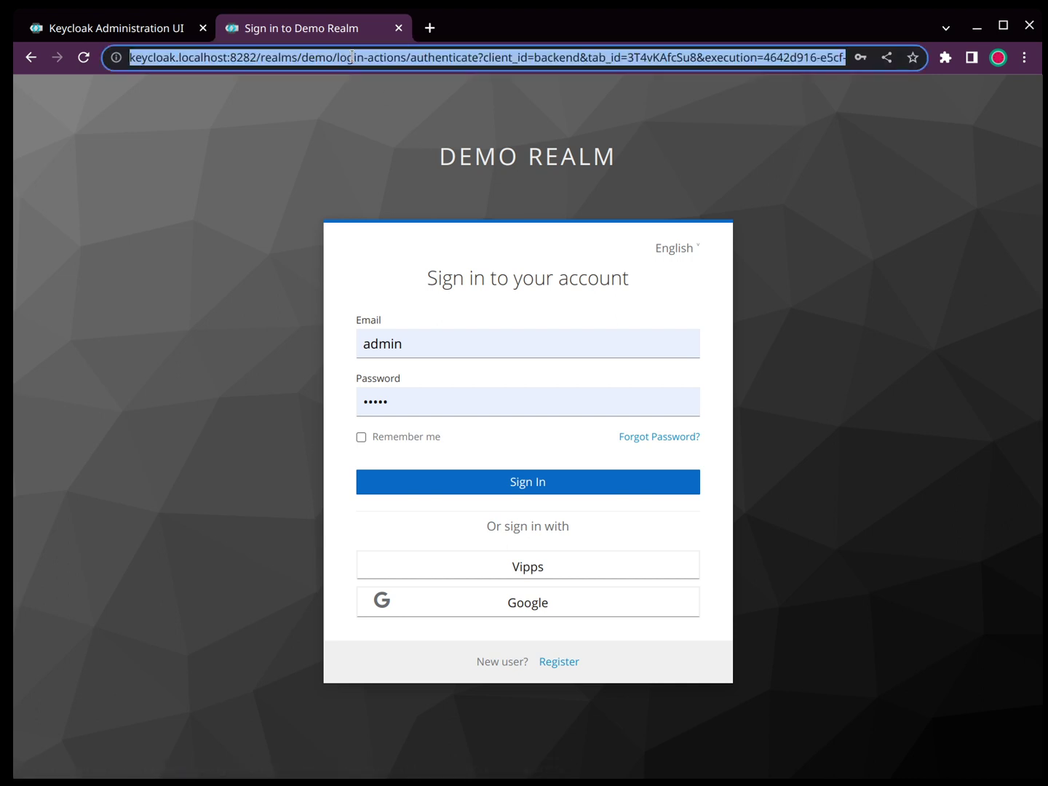
{"action": "left_click", "coordinate": [467, 70]}
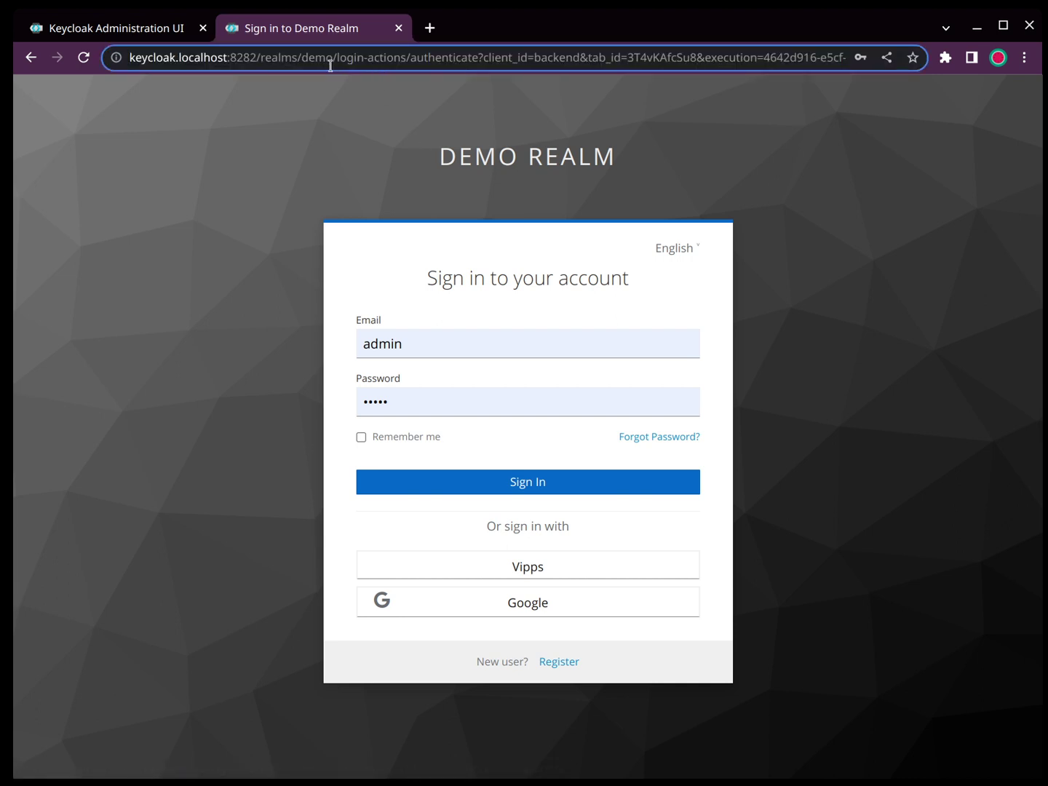
{"action": "double_click", "coordinate": [318, 57]}
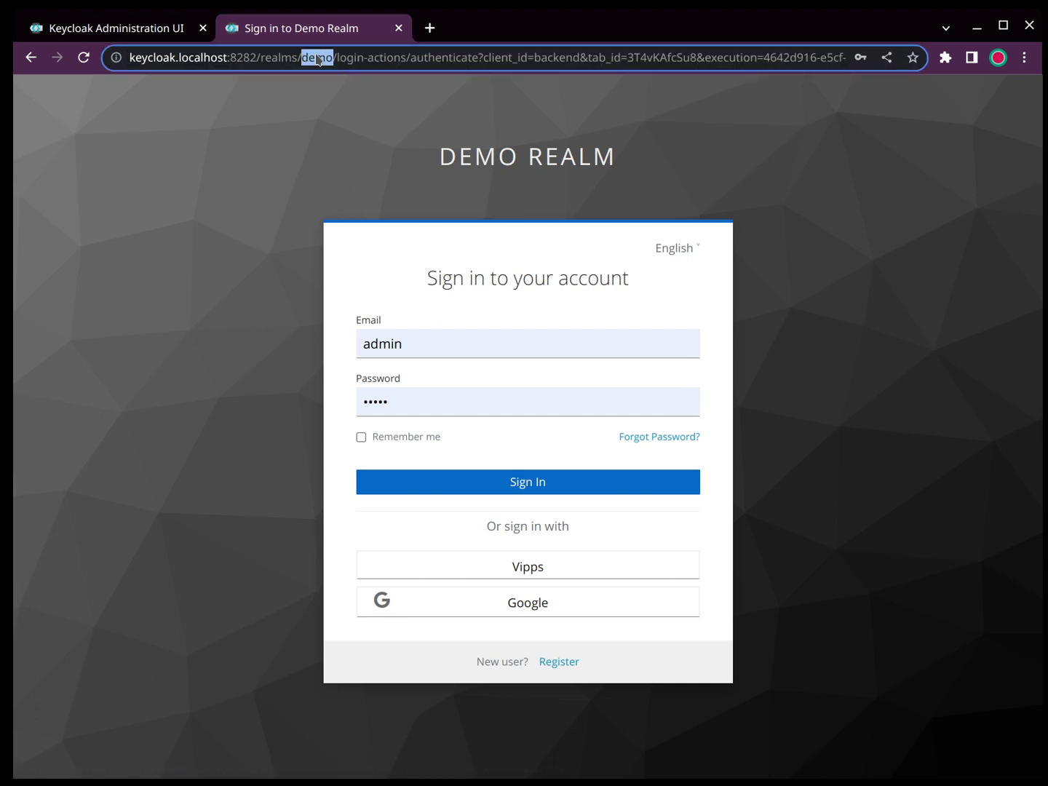
{"action": "left_click", "coordinate": [529, 57]}
{"action": "double_click", "coordinate": [539, 56]}
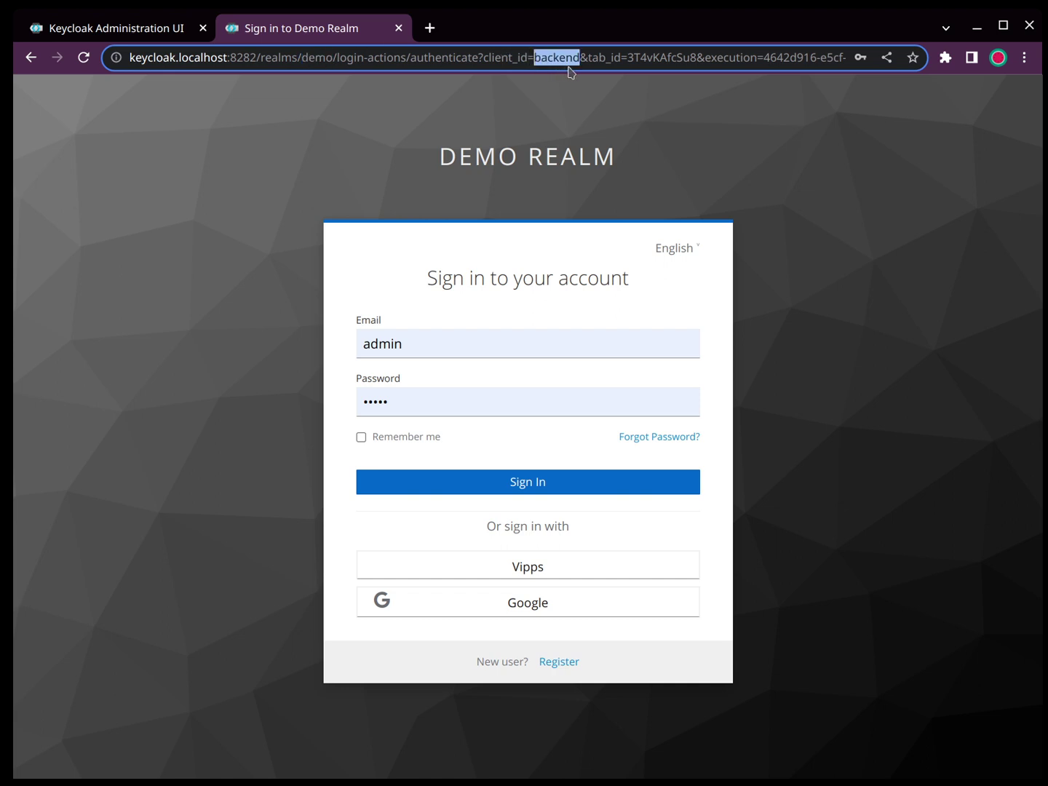
{"action": "key", "text": "ctrl+Right"}
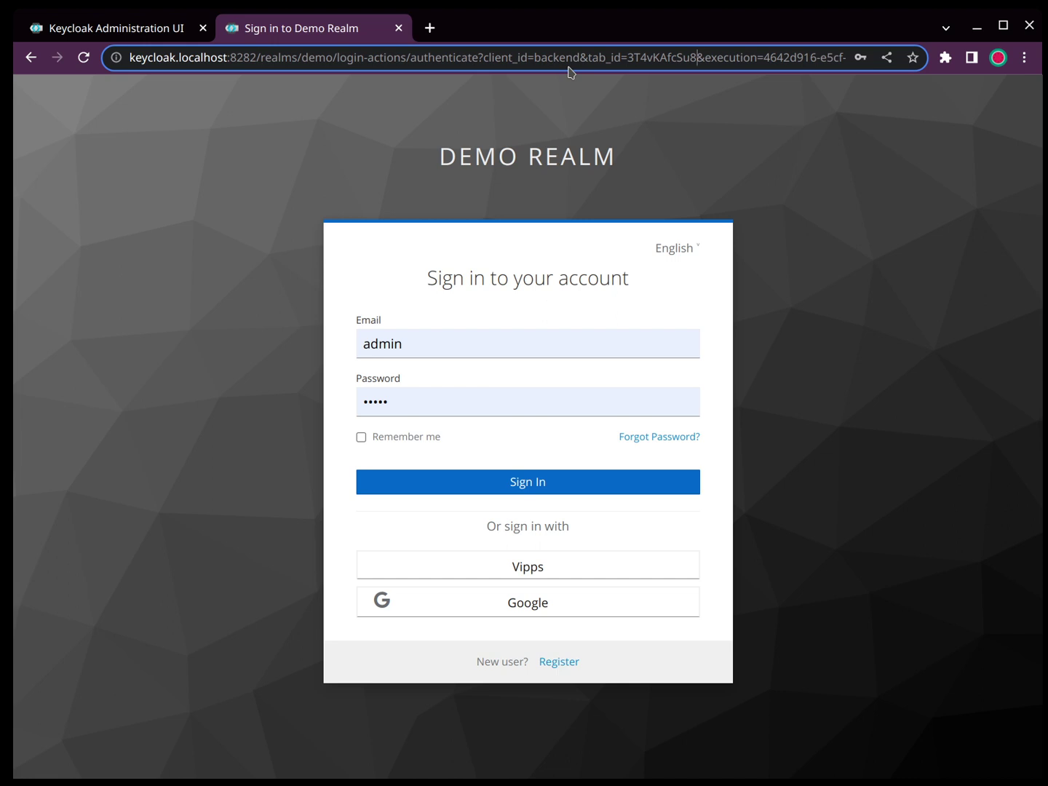
{"action": "key", "text": "ctrl+Right"}
{"action": "key", "text": "ctrl+Right"}
{"action": "key", "text": "ctrl+Right"}
{"action": "key", "text": "ctrl+Right"}
{"action": "key", "text": "ctrl+Right"}
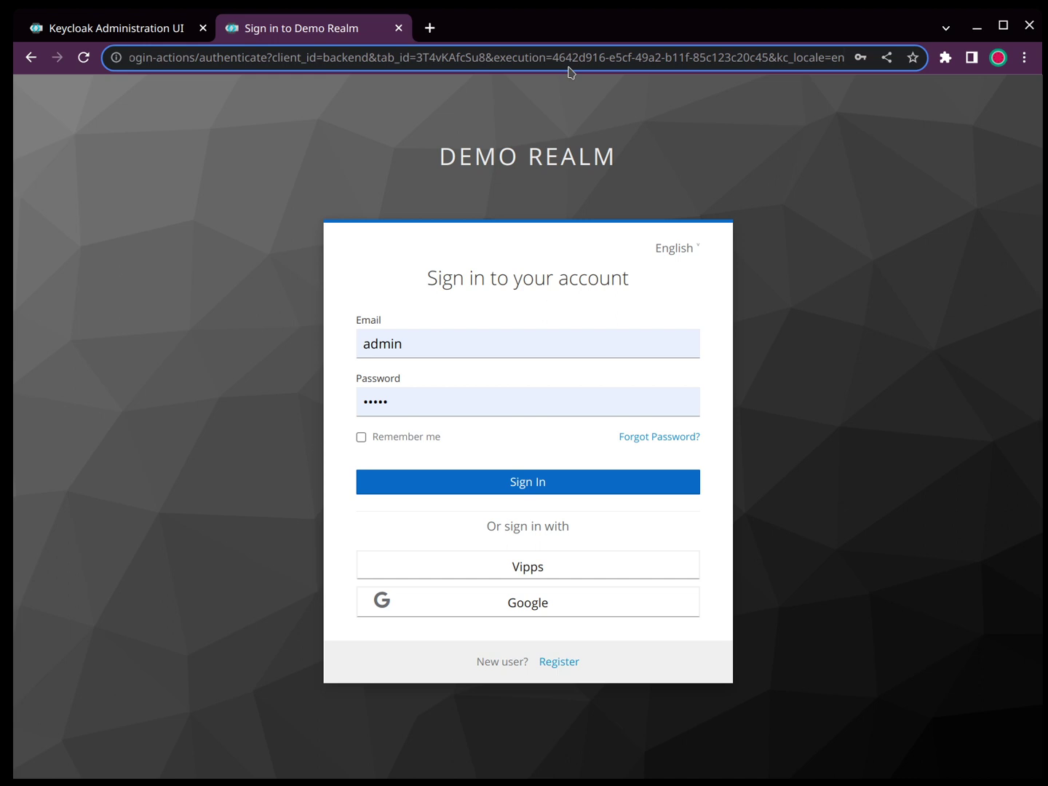
{"action": "type", "text": "&"}
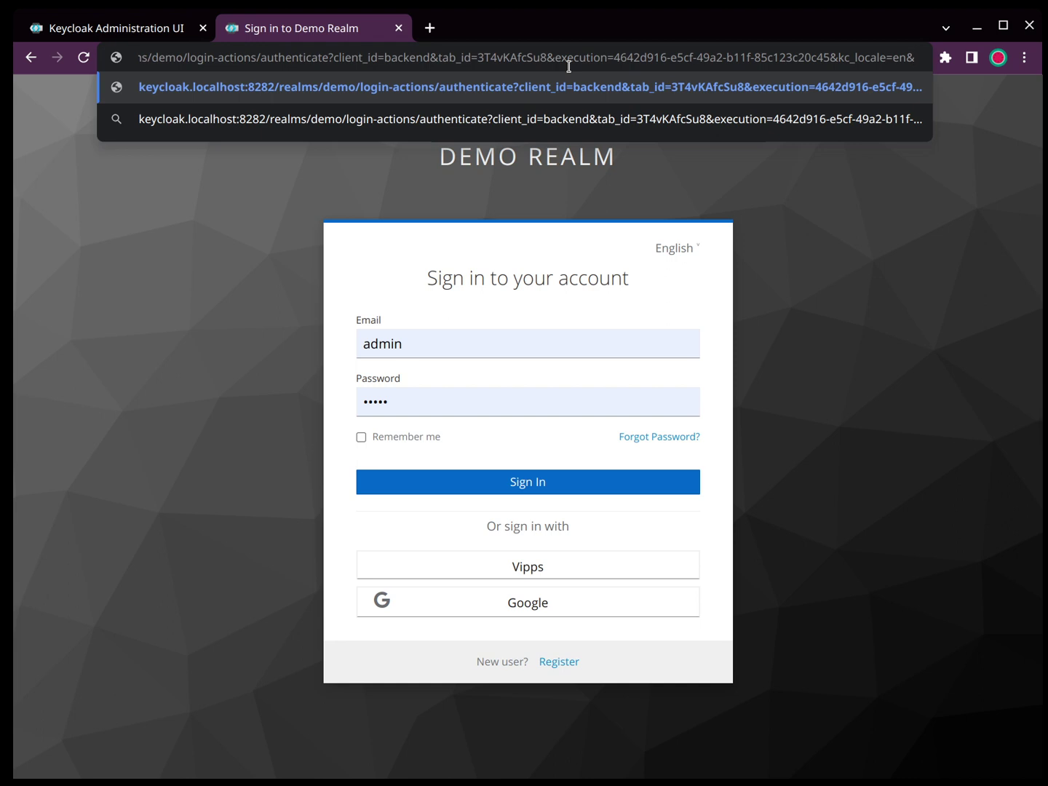
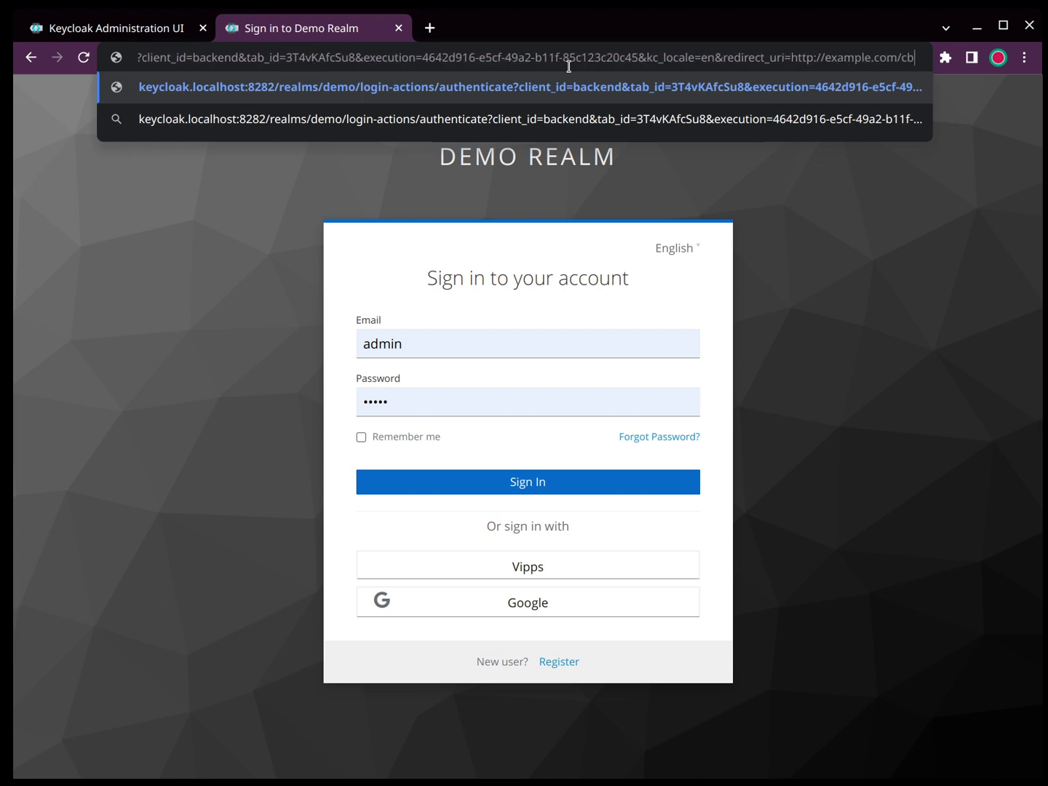
{"action": "key", "text": "Return"}
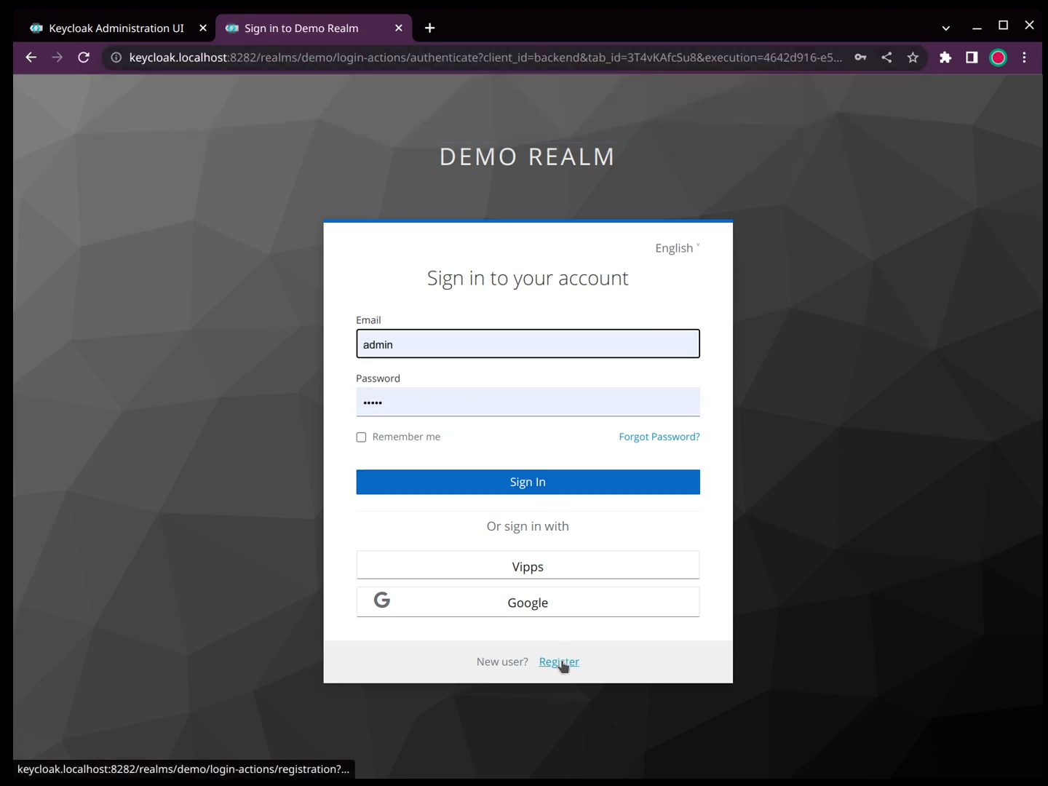
Step: Replace 'admin' in the Email field with the user's e-mail address and sign in to reach example.com
{"action": "left_click", "coordinate": [437, 336]}
{"action": "double_click", "coordinate": [438, 332]}
{"action": "key", "text": "BackSpace"}
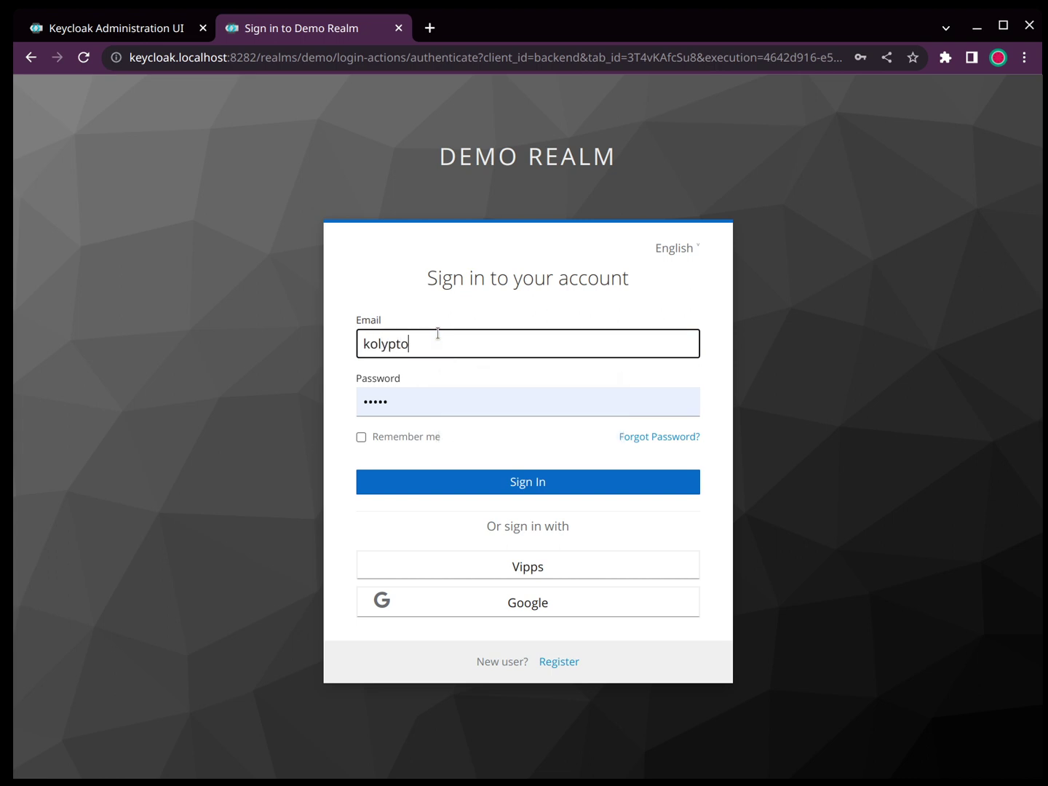
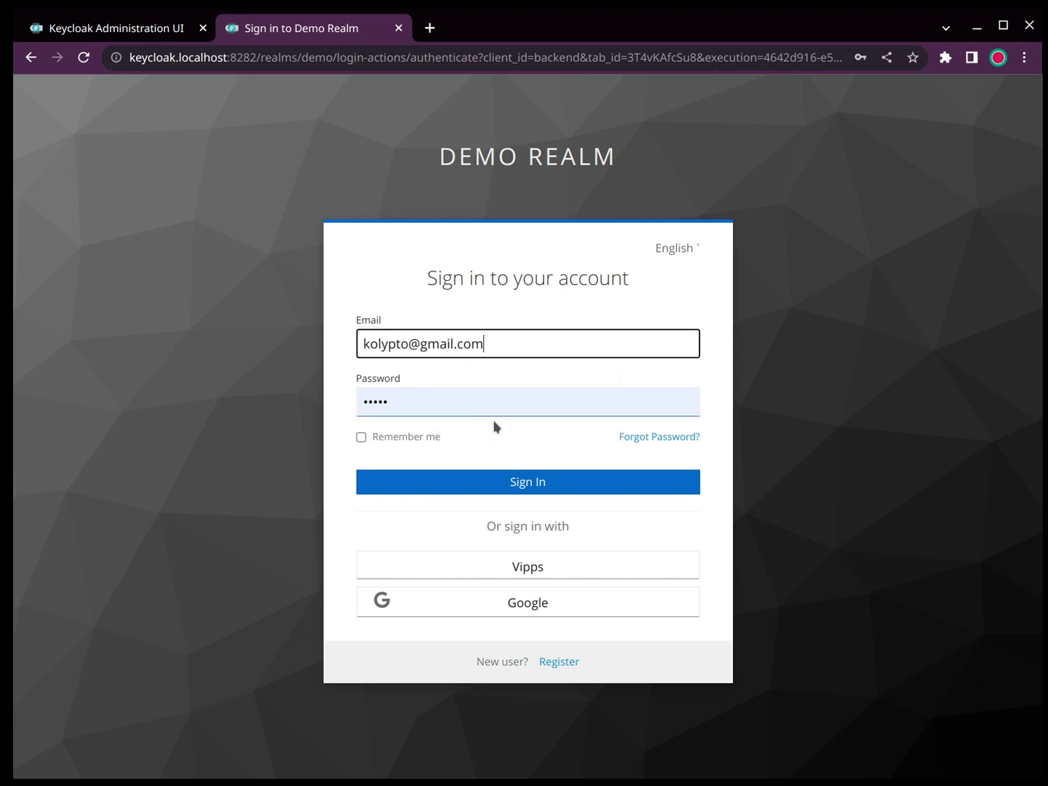
{"action": "left_click", "coordinate": [546, 484]}
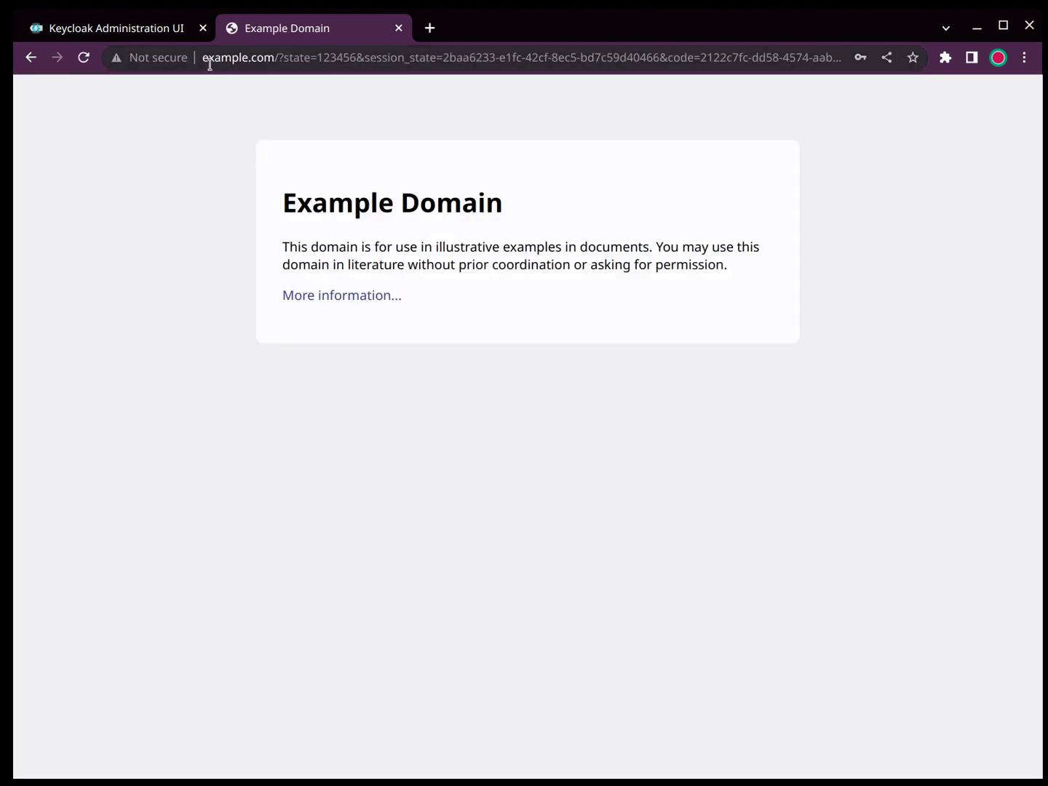
Step: Select the authorization code value in the example.com redirect URL to inspect it
{"action": "left_click", "coordinate": [308, 61]}
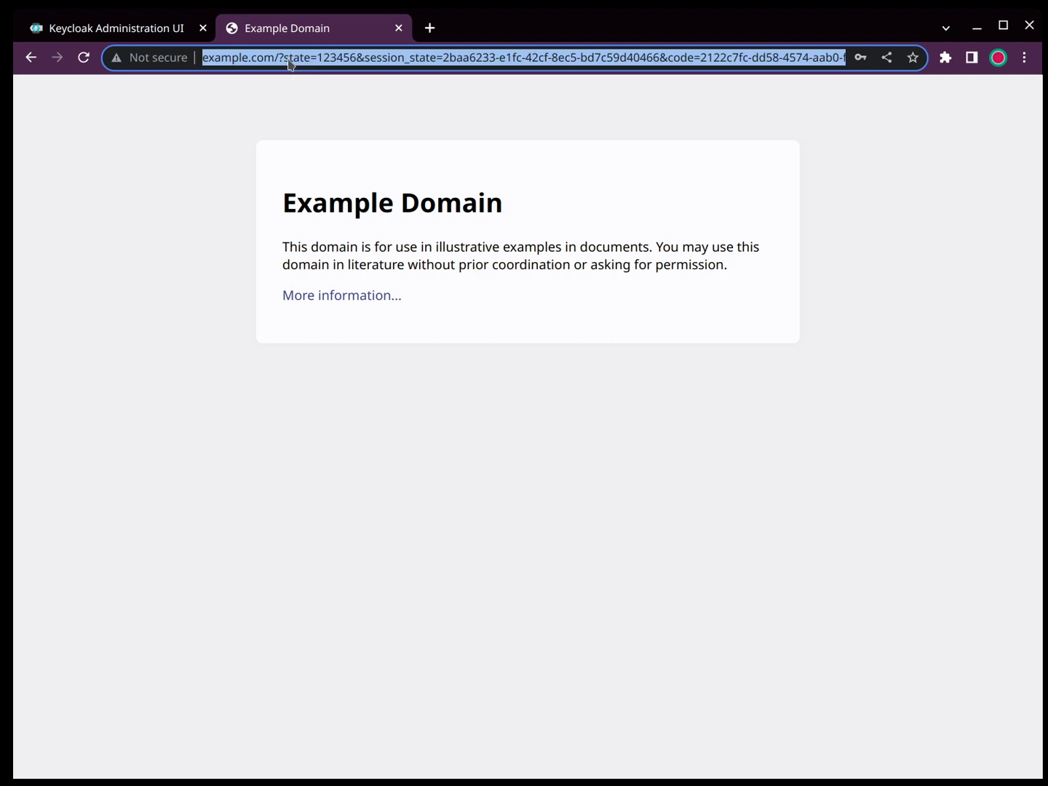
{"action": "left_click", "coordinate": [288, 63]}
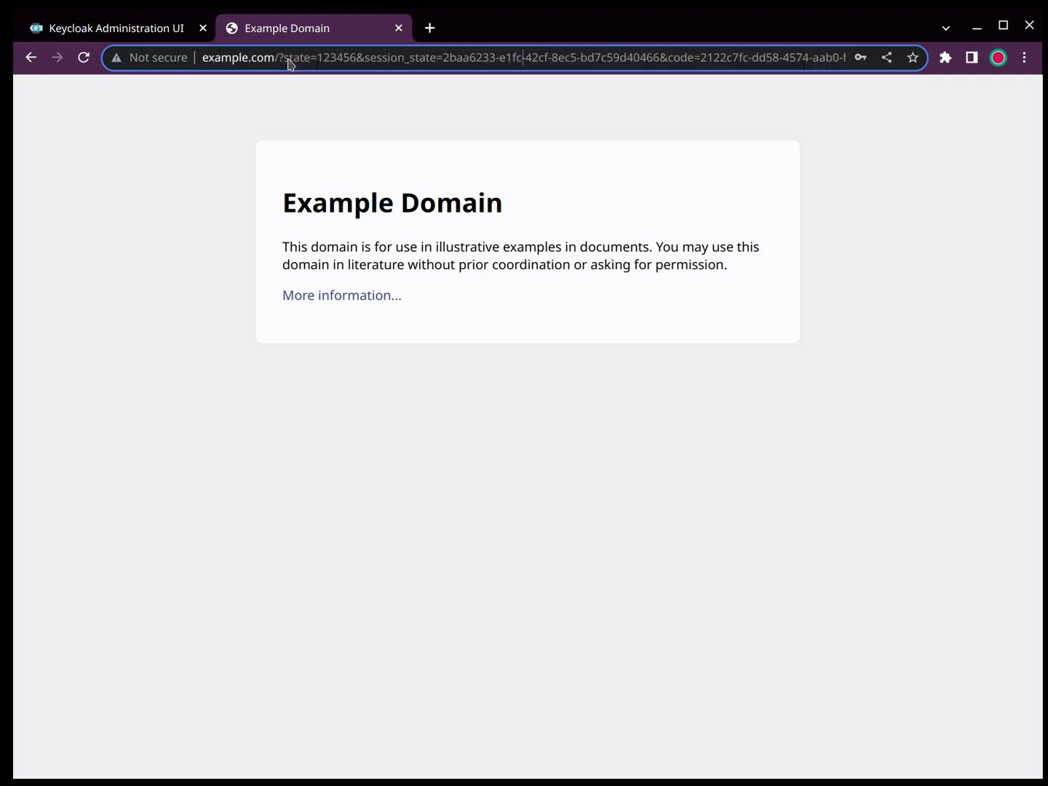
{"action": "key", "text": "shift+Right"}
{"action": "key", "text": "shift+Right"}
{"action": "key", "text": "shift+Right"}
{"action": "key", "text": "shift+Right"}
{"action": "key", "text": "shift+Right"}
{"action": "key", "text": "shift+Right"}
{"action": "key", "text": "shift+Right"}
{"action": "key", "text": "shift+Right"}
{"action": "key", "text": "shift+Right"}
{"action": "key", "text": "shift+Right"}
{"action": "key", "text": "shift+Right"}
{"action": "key", "text": "shift+Right"}
{"action": "key", "text": "shift+Right"}
{"action": "key", "text": "shift+Right"}
{"action": "key", "text": "shift+Right"}
{"action": "key", "text": "shift+Right"}
{"action": "key", "text": "shift+Right"}
{"action": "key", "text": "shift+Right"}
{"action": "key", "text": "shift+Right"}
{"action": "key", "text": "shift+Right"}
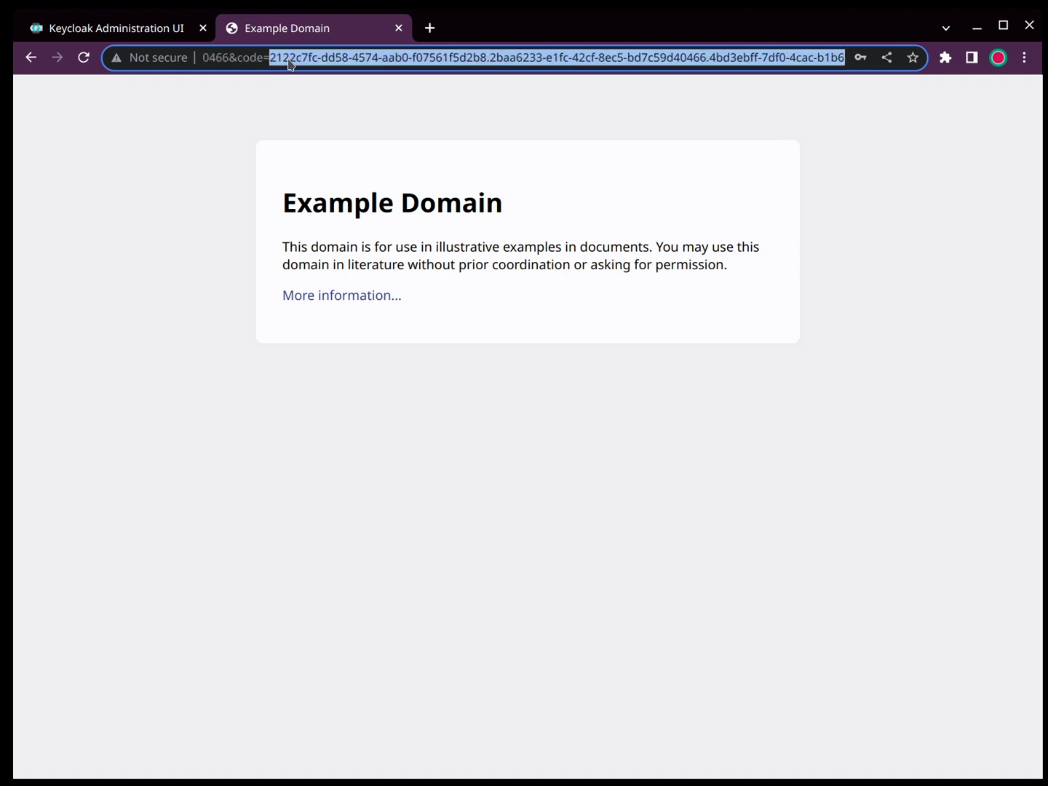
{"action": "key", "text": "shift+Right"}
{"action": "key", "text": "shift+Right"}
{"action": "key", "text": "shift+Right"}
{"action": "key", "text": "shift+Right"}
{"action": "key", "text": "shift+Right"}
{"action": "key", "text": "shift+Right"}
{"action": "key", "text": "shift+Right"}
{"action": "key", "text": "shift+Right"}
{"action": "key", "text": "shift+Right"}
{"action": "key", "text": "shift+Right"}
{"action": "key", "text": "shift+Right"}
{"action": "key", "text": "shift+Right"}
{"action": "key", "text": "shift+Right"}
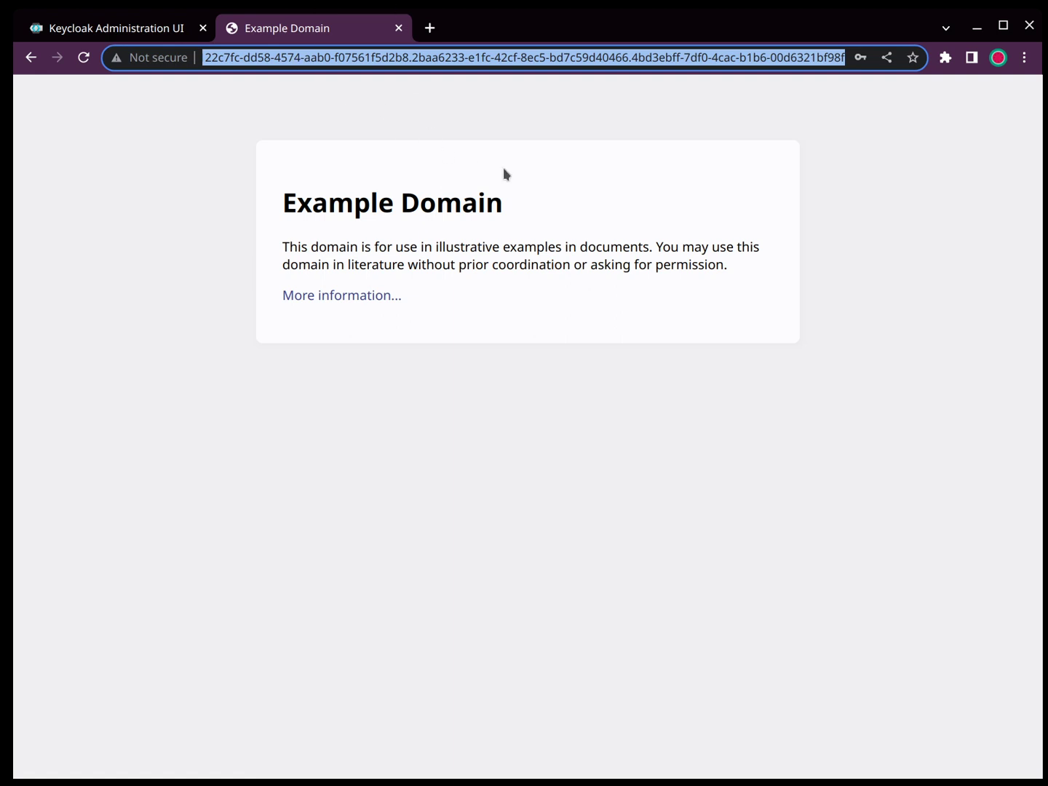
{"action": "key", "text": "Left"}
{"action": "key", "text": "Left"}
{"action": "key", "text": "Left"}
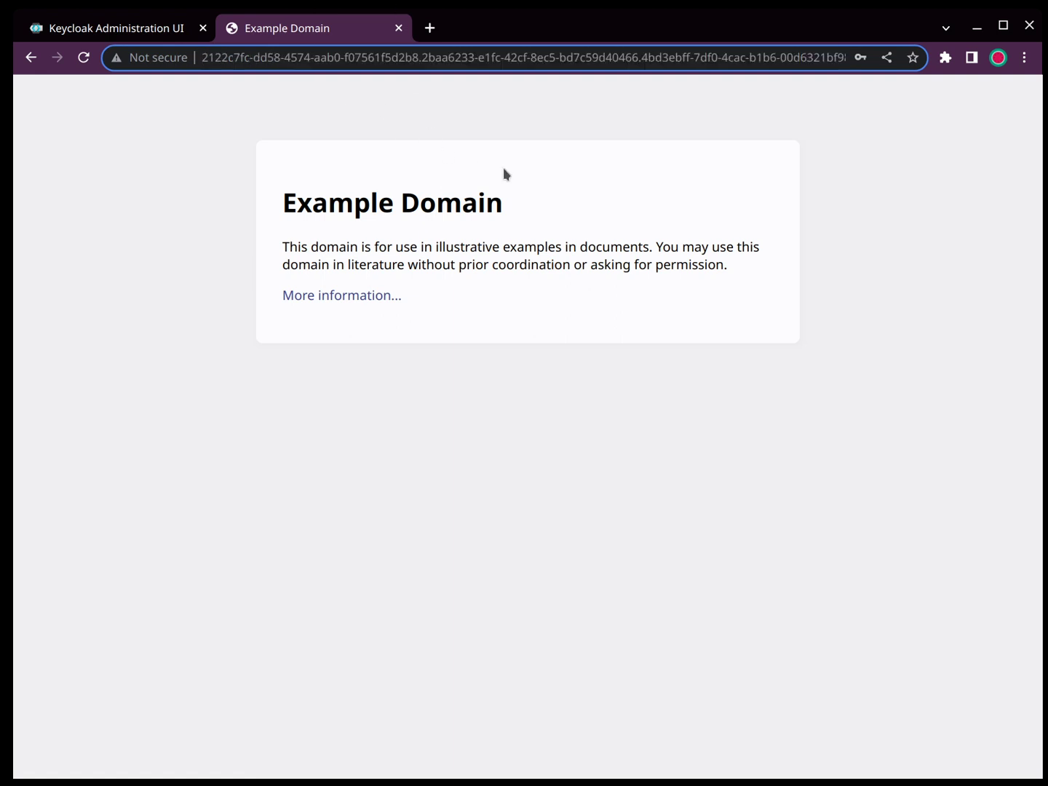
Step: Go back to the URL's start and highlight the state=123456 parameter, then deselect it
{"action": "key", "text": "Home"}
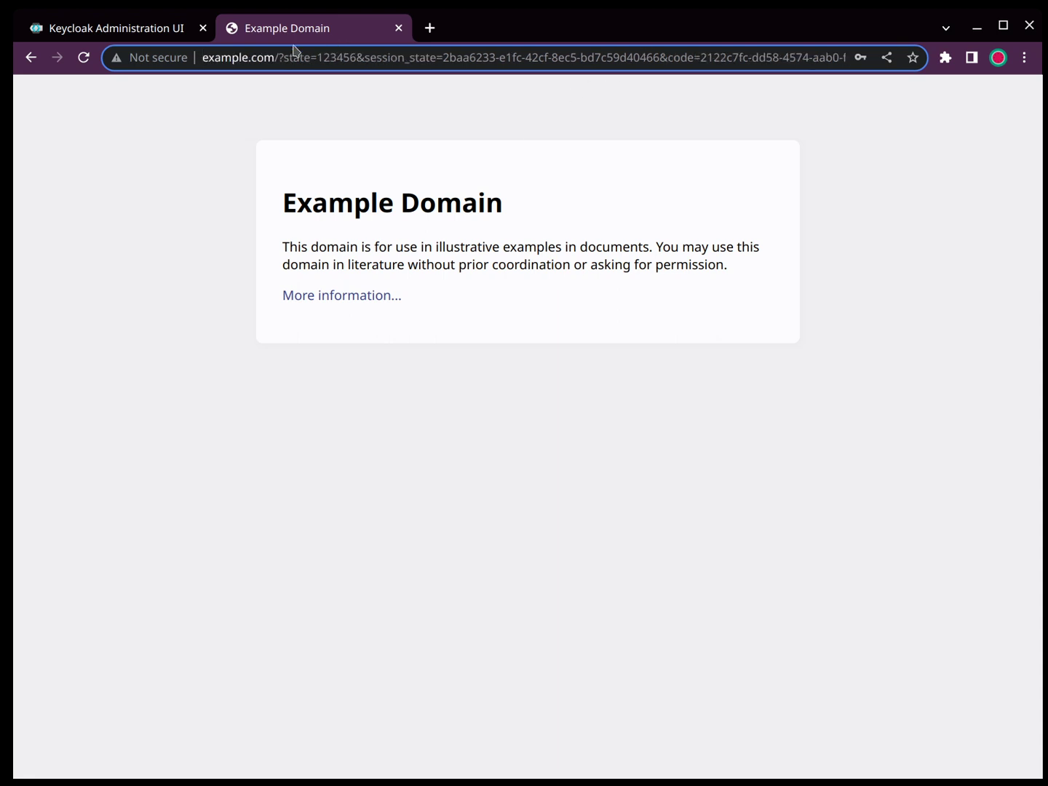
{"action": "left_click", "coordinate": [282, 49]}
{"action": "key", "text": "ctrl+shift+Right"}
{"action": "key", "text": "ctrl+shift+Right"}
{"action": "left_click", "coordinate": [676, 56]}
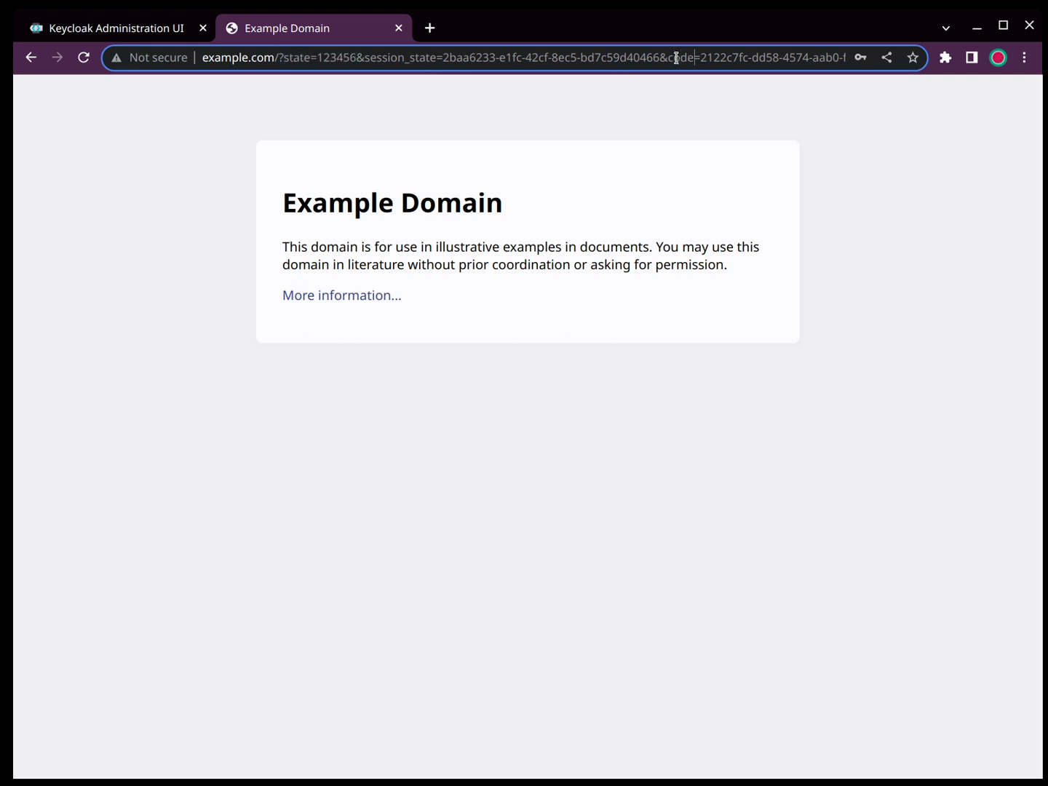
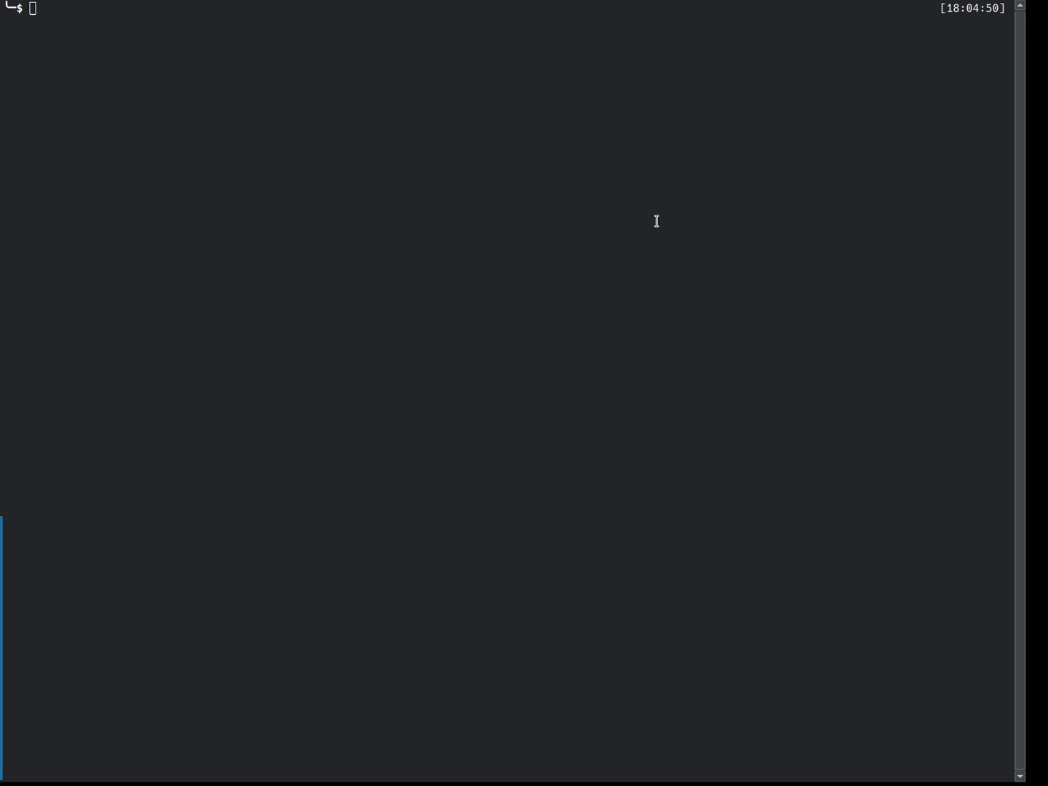
Step: Store the backend client secret and the authorization code in fish variables client_secret and code
{"action": "left_click", "coordinate": [657, 220]}
{"action": "type", "text": "set "}
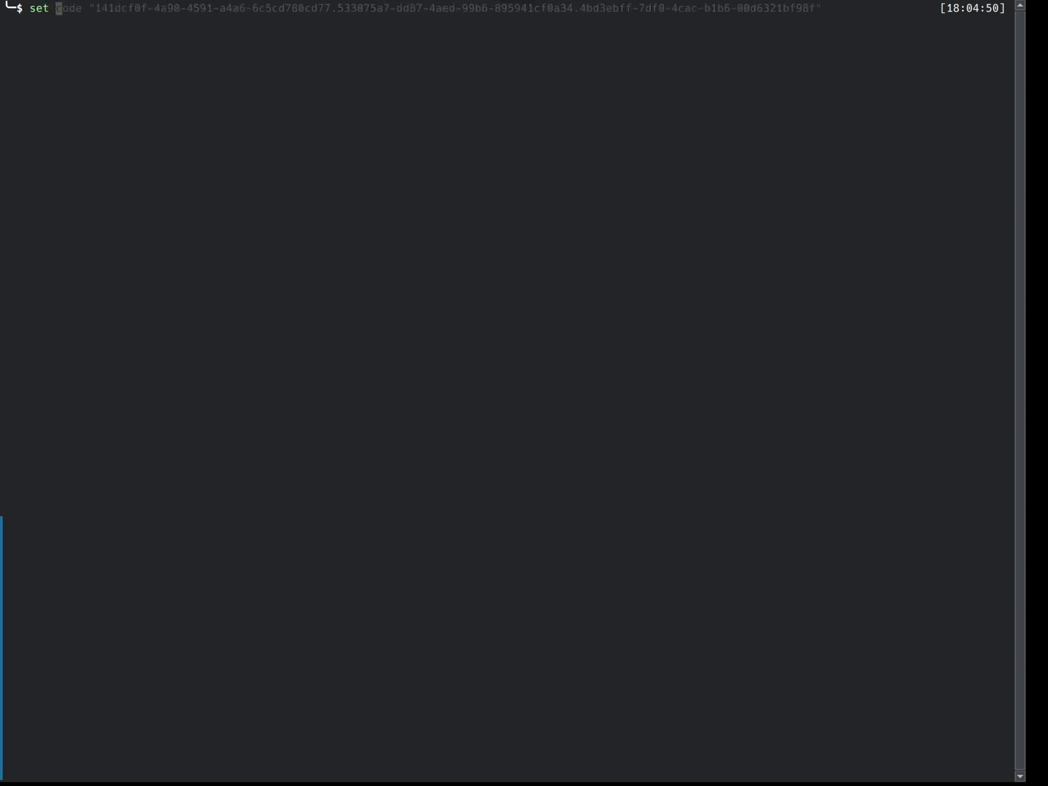
{"action": "type", "text": "clie"}
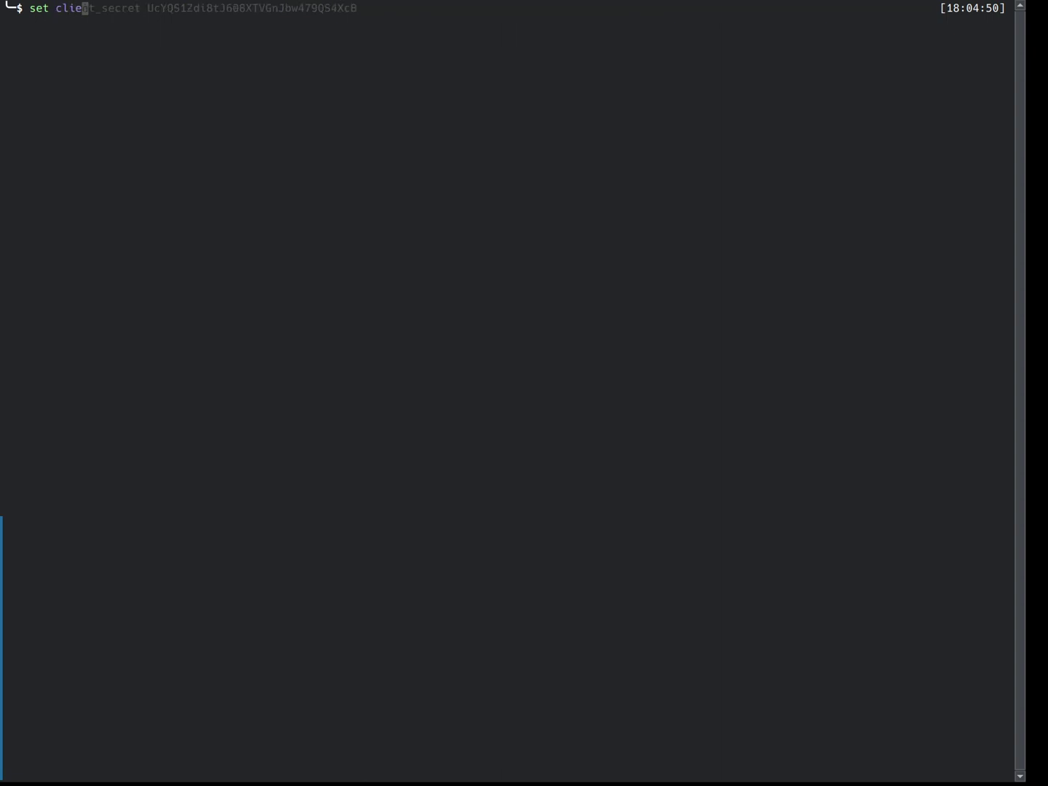
{"action": "key", "text": "Right"}
{"action": "key", "text": "Return"}
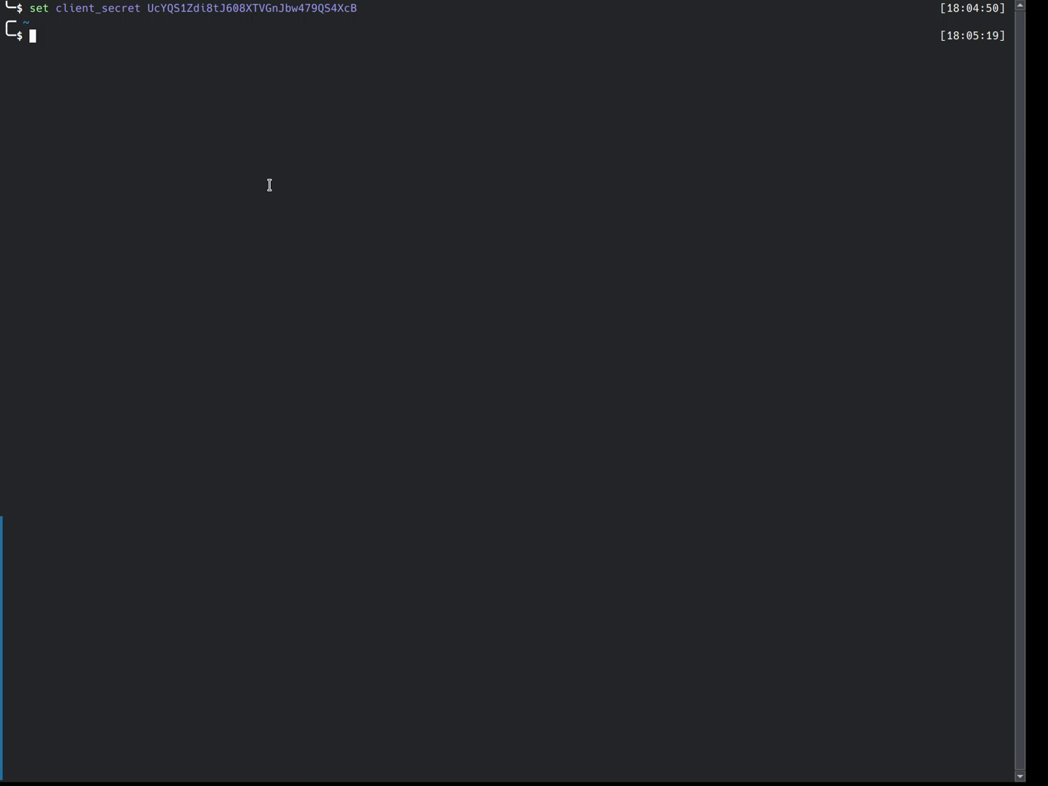
{"action": "type", "text": "set code"}
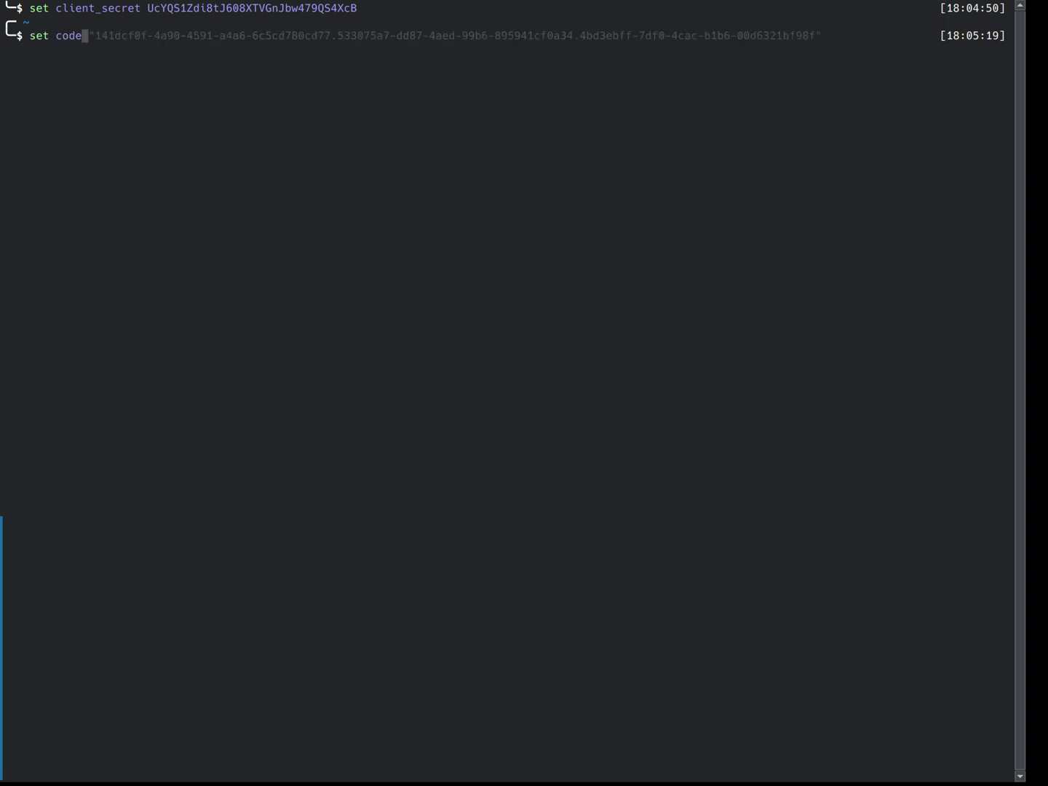
{"action": "key", "text": "Right"}
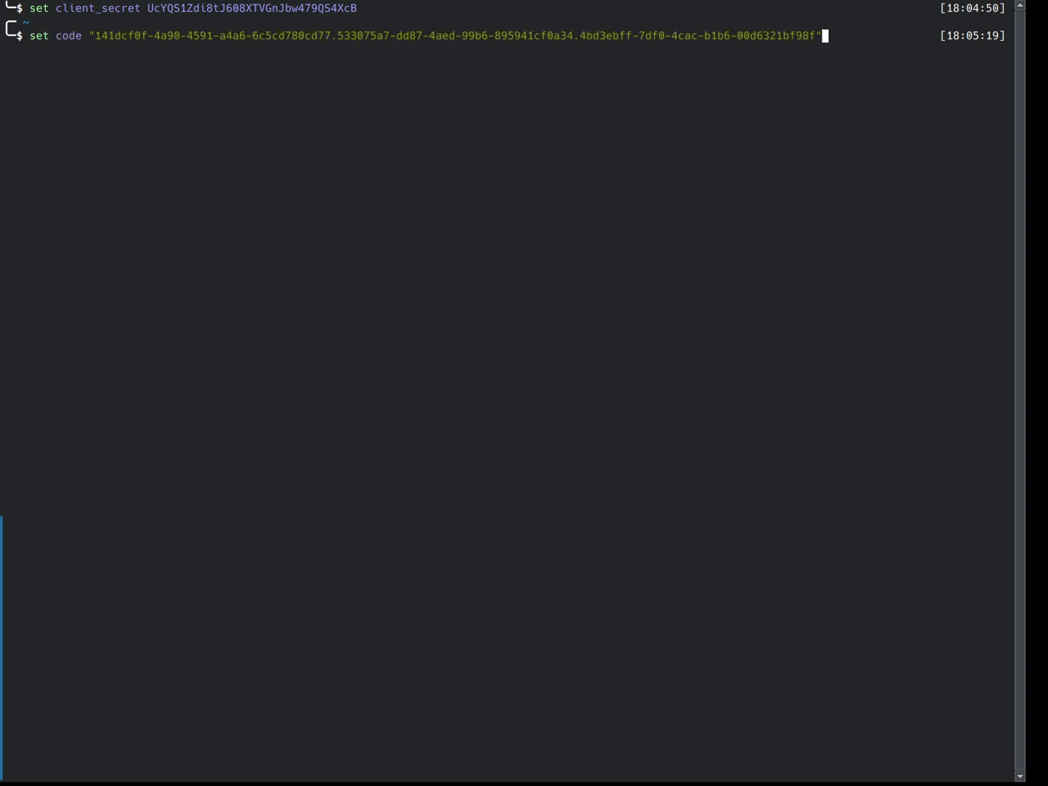
{"action": "key", "text": "Return"}
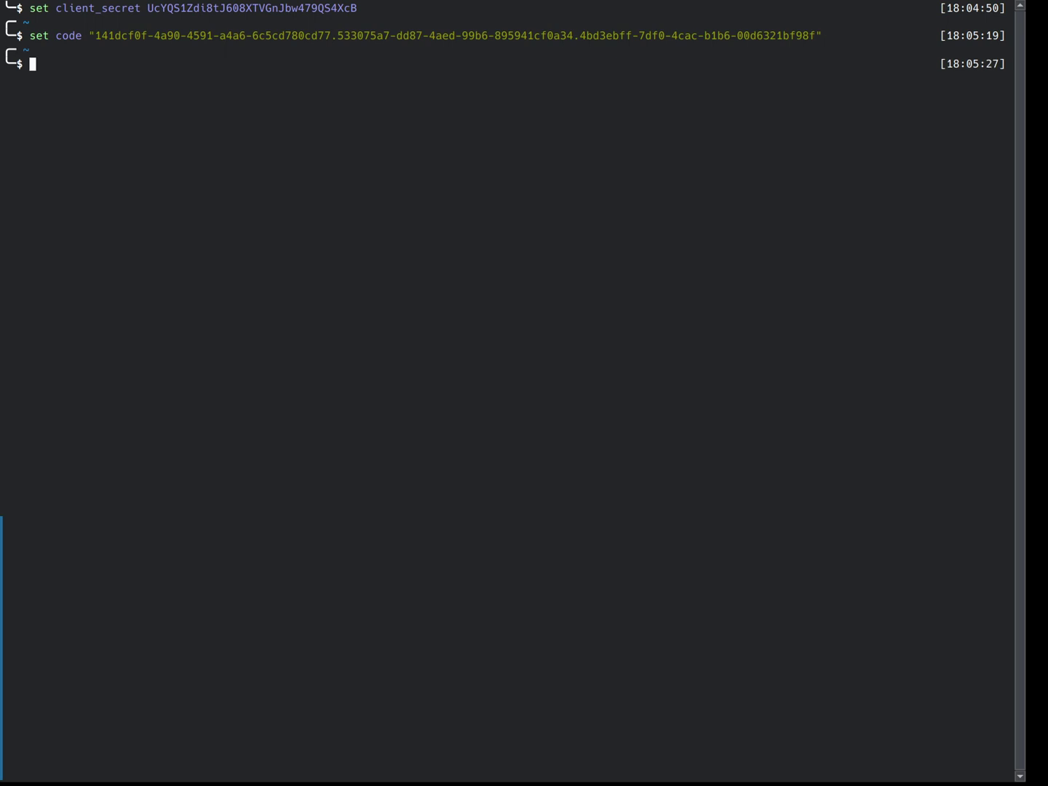
{"action": "type", "text": "http"}
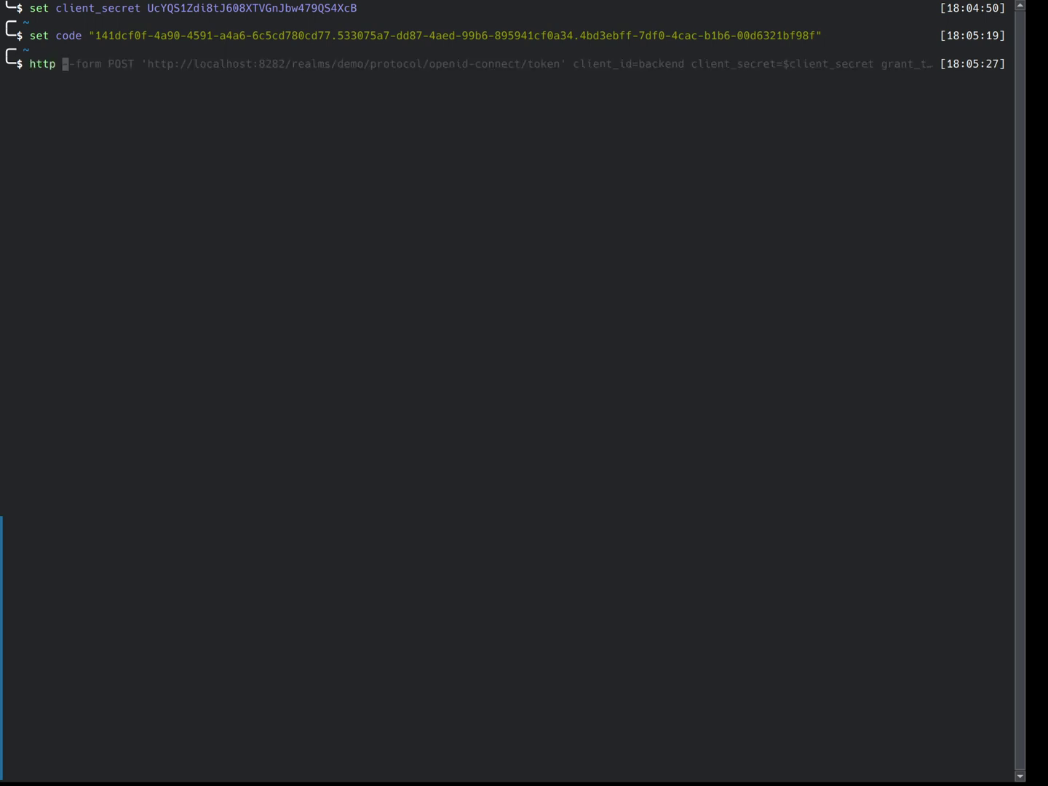
Step: Send the recalled POST token request with grant_type=authorization_code to the demo realm
{"action": "key", "text": "Right"}
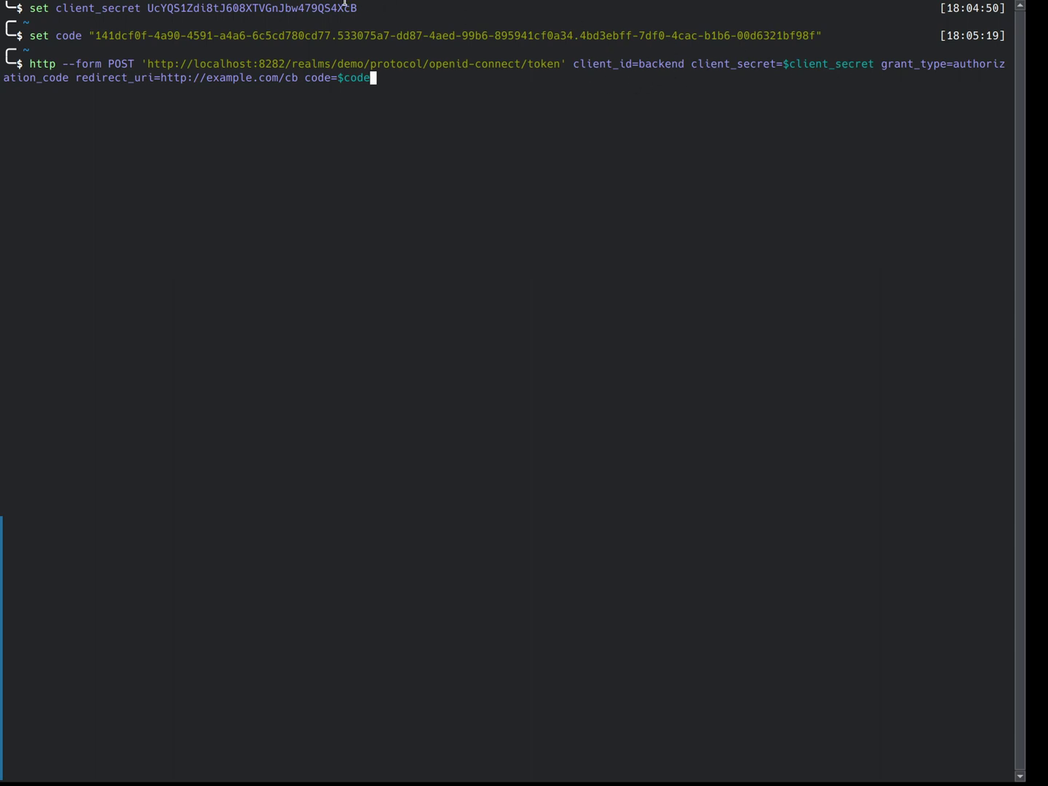
{"action": "double_click", "coordinate": [967, 64]}
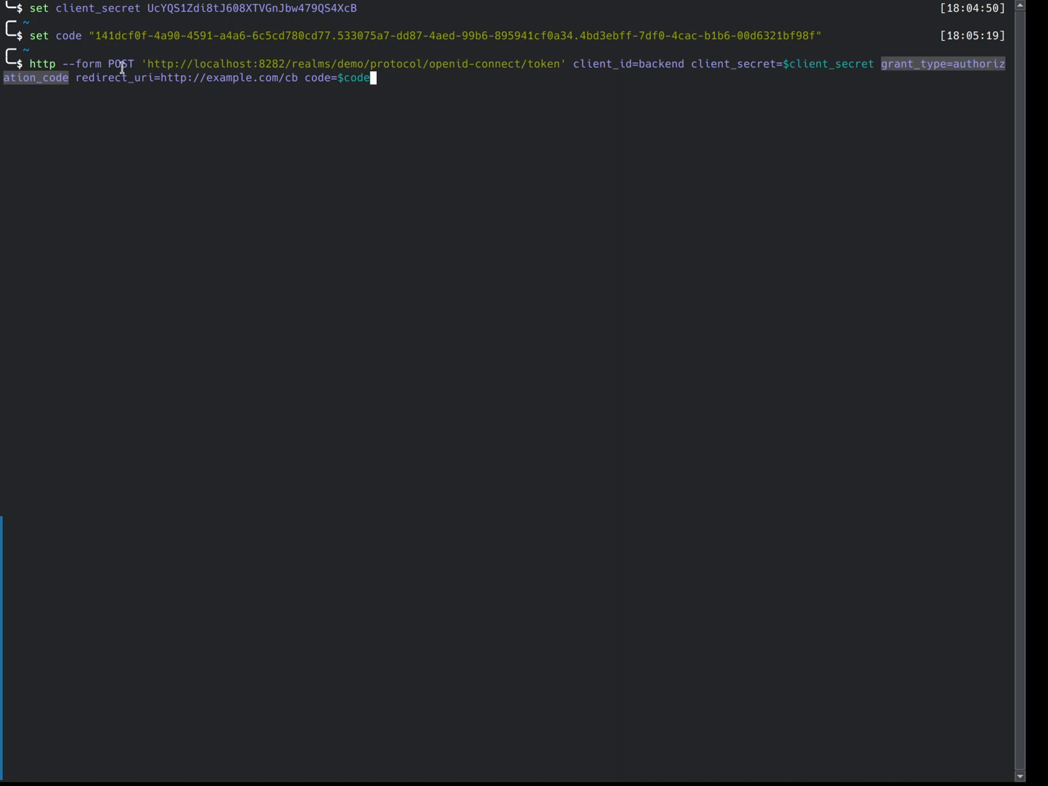
{"action": "left_click", "coordinate": [390, 91]}
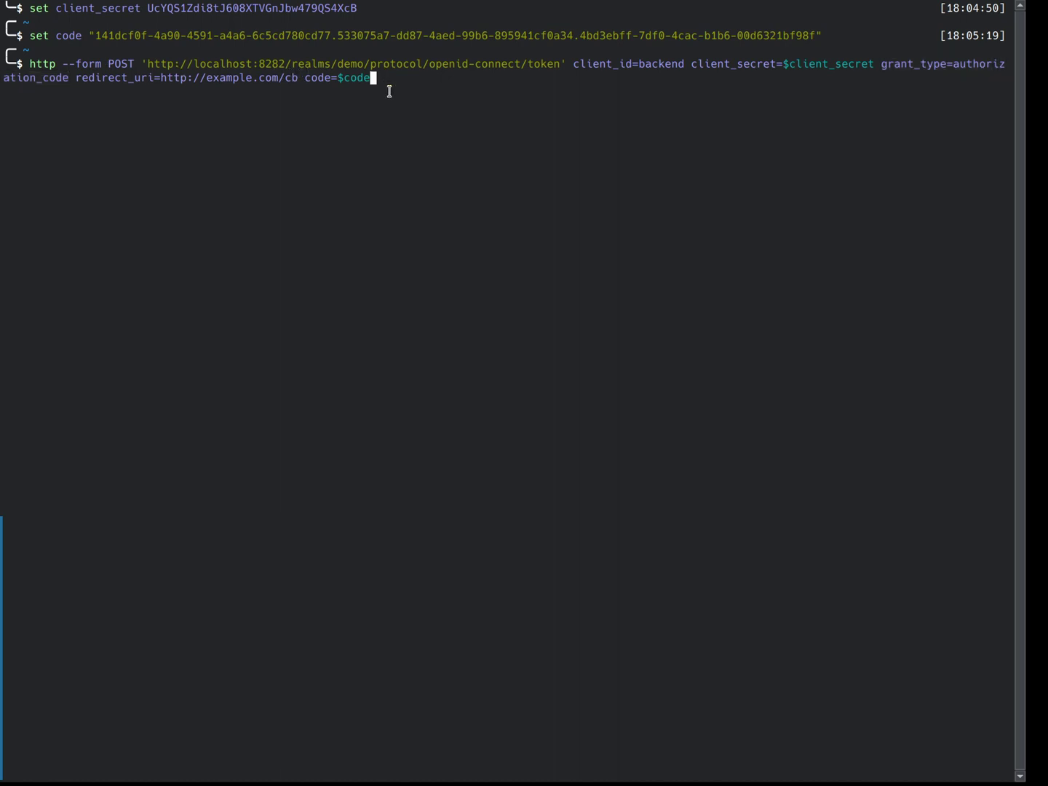
{"action": "key", "text": "Return"}
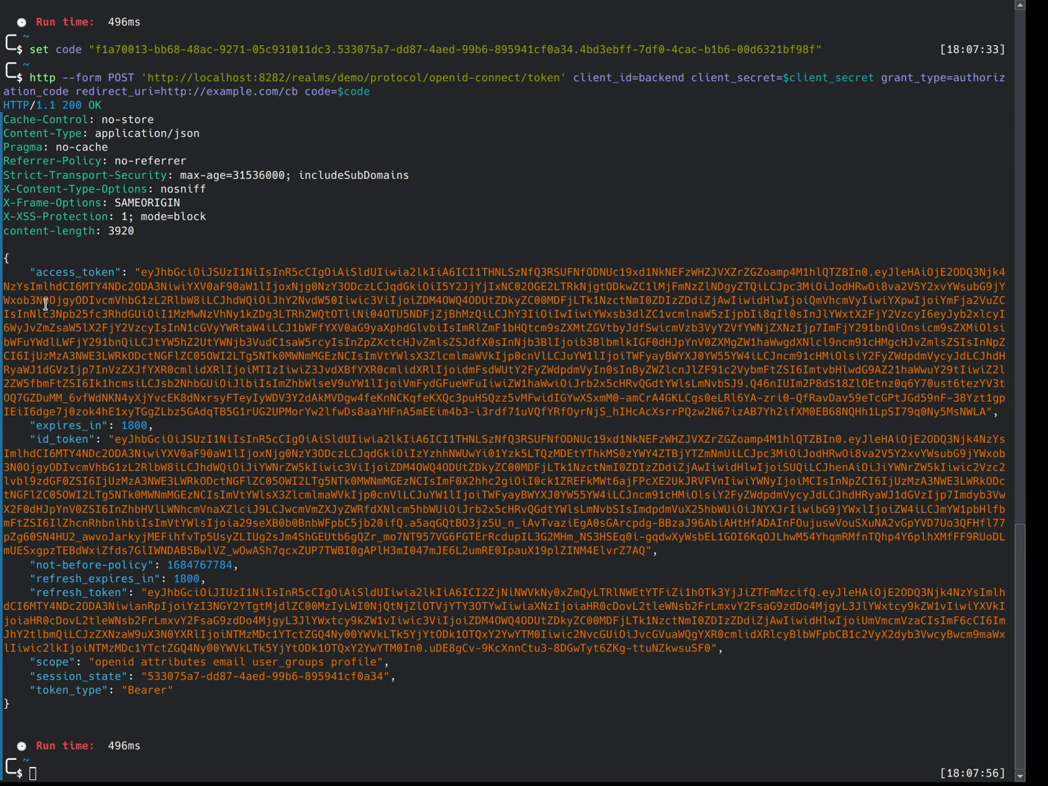
Step: Highlight the access token, its 1800-second expires_in and the id_token in the response
{"action": "left_click_drag", "start_coordinate": [21, 269], "coordinate": [167, 426]}
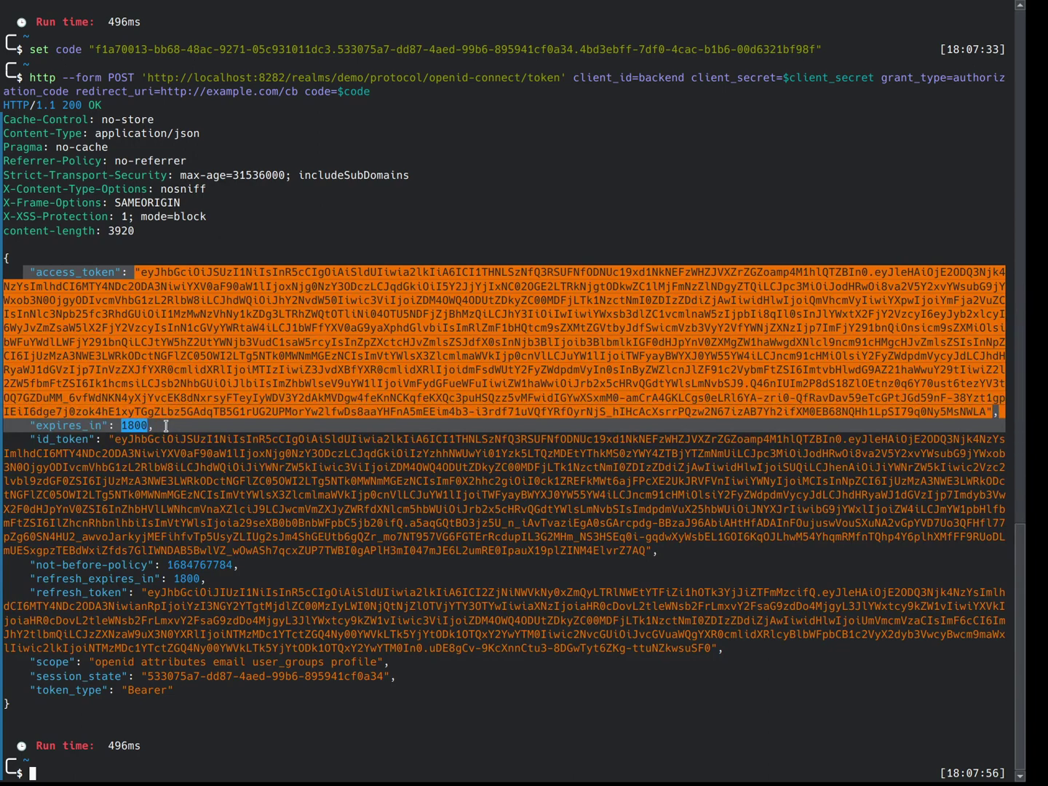
{"action": "left_click_drag", "start_coordinate": [166, 425], "coordinate": [22, 423]}
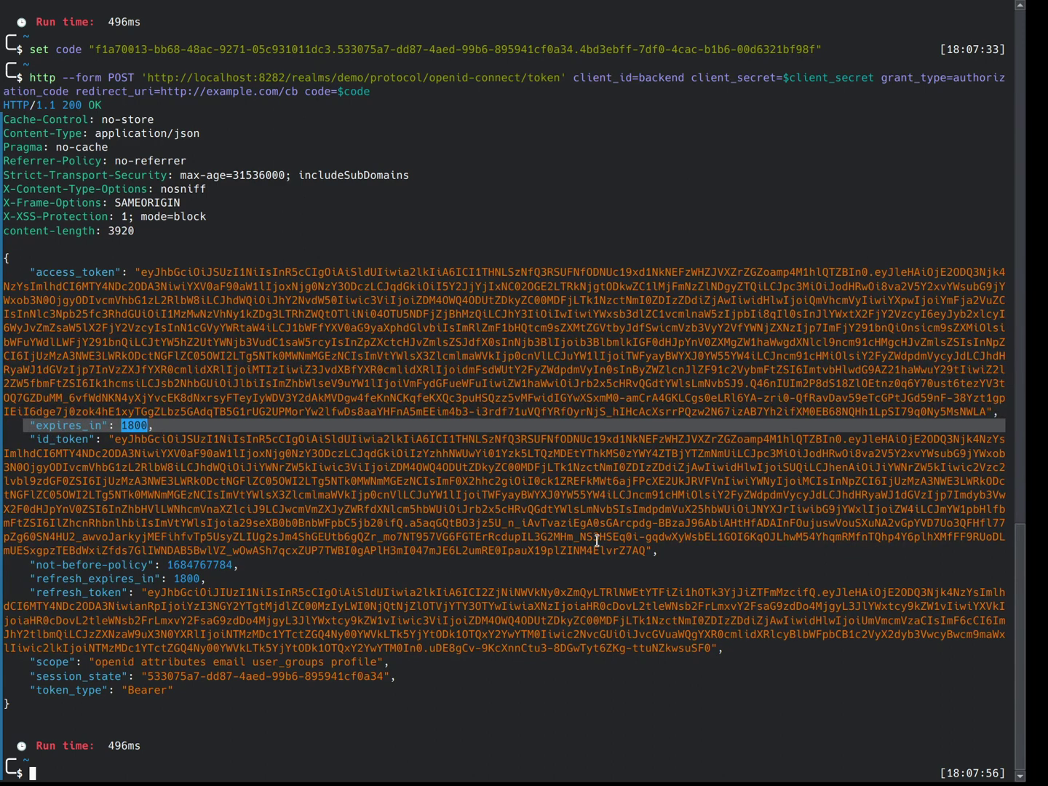
{"action": "left_click_drag", "start_coordinate": [665, 551], "coordinate": [3, 442]}
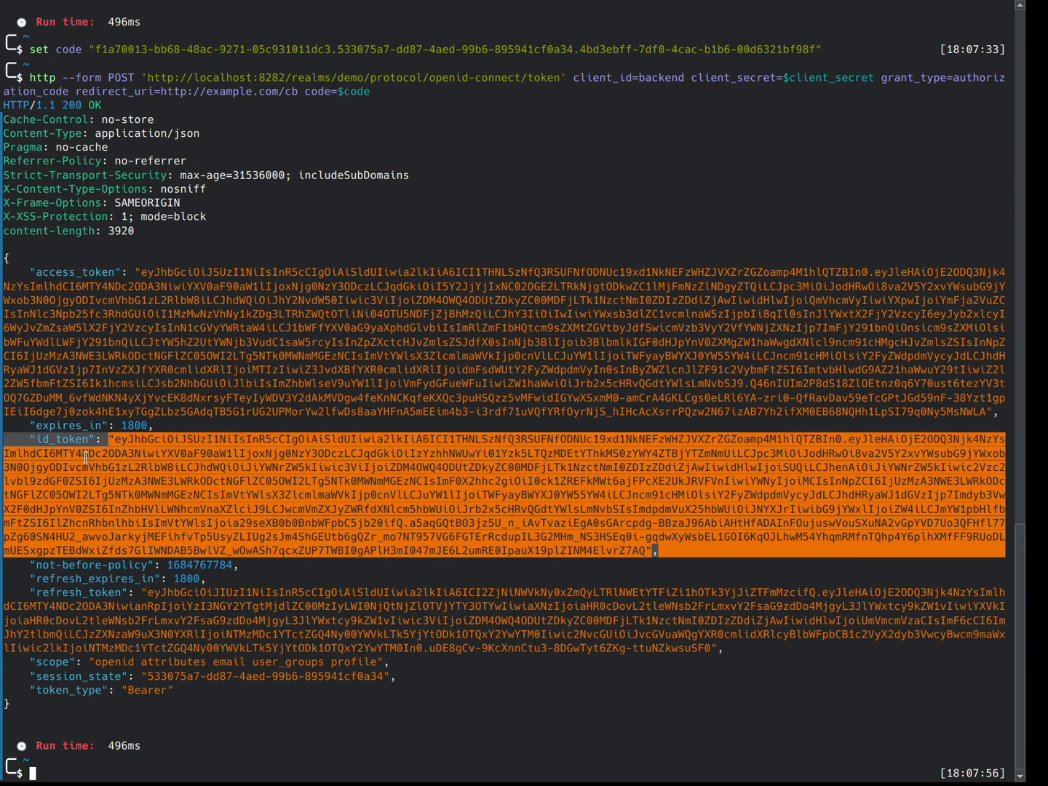
{"action": "left_click", "coordinate": [29, 435]}
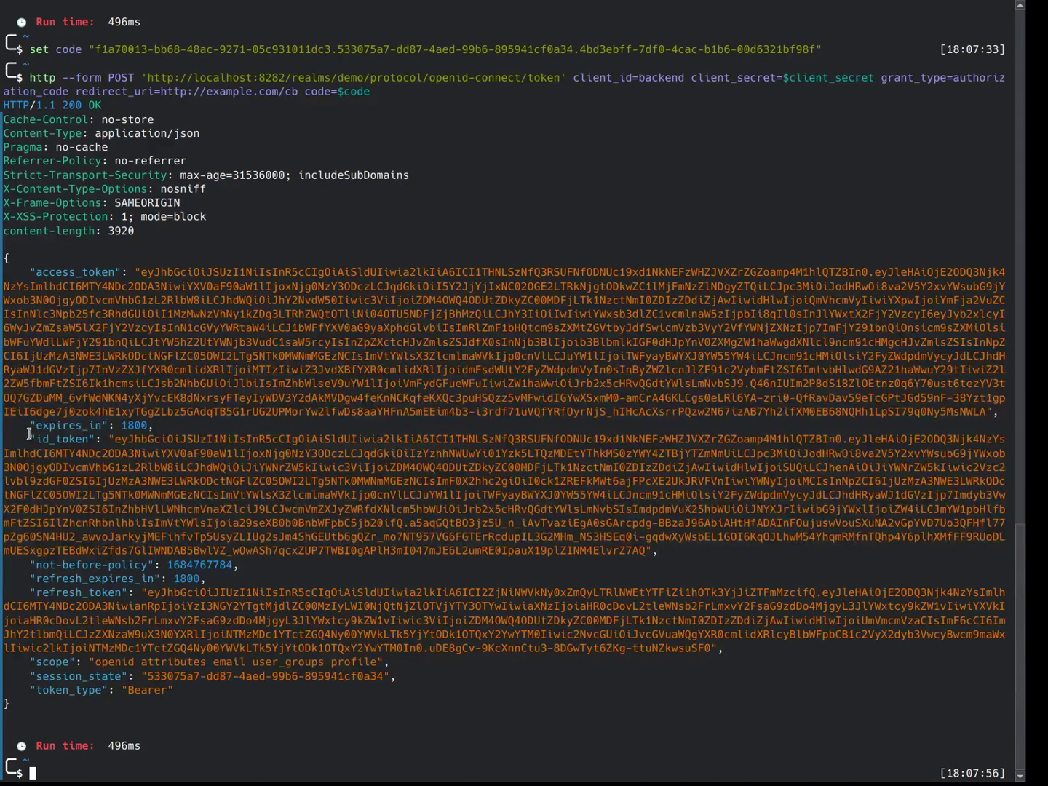
{"action": "double_click", "coordinate": [42, 438]}
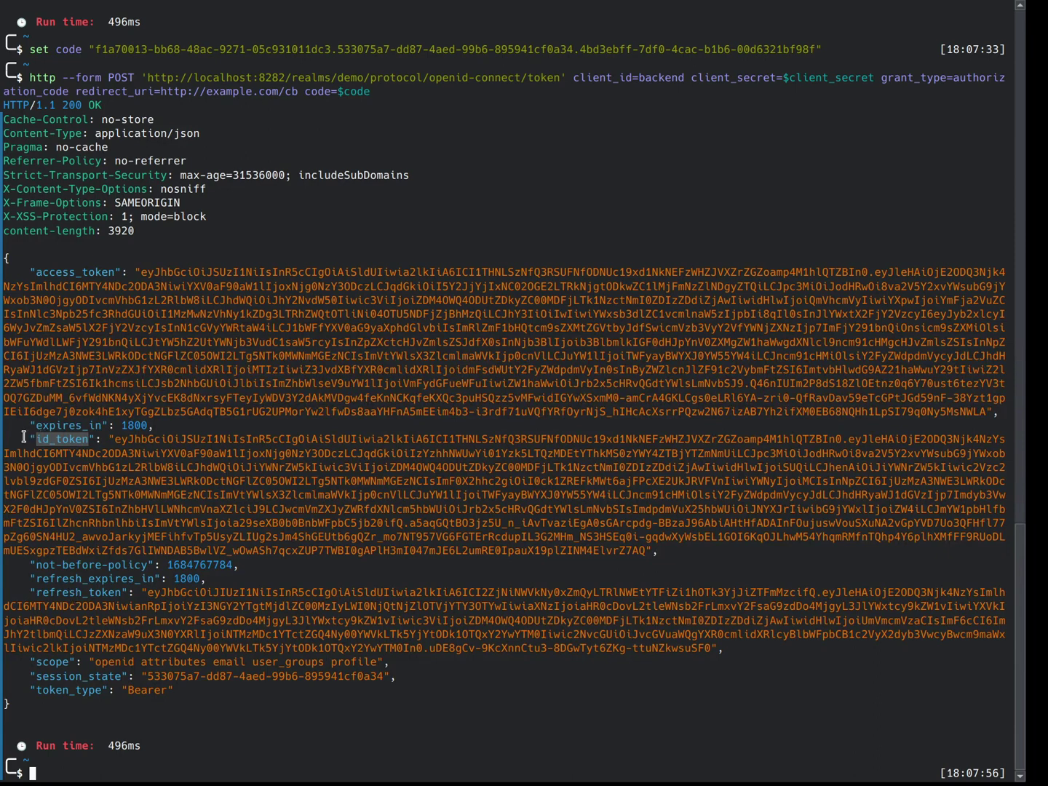
{"action": "double_click", "coordinate": [146, 424]}
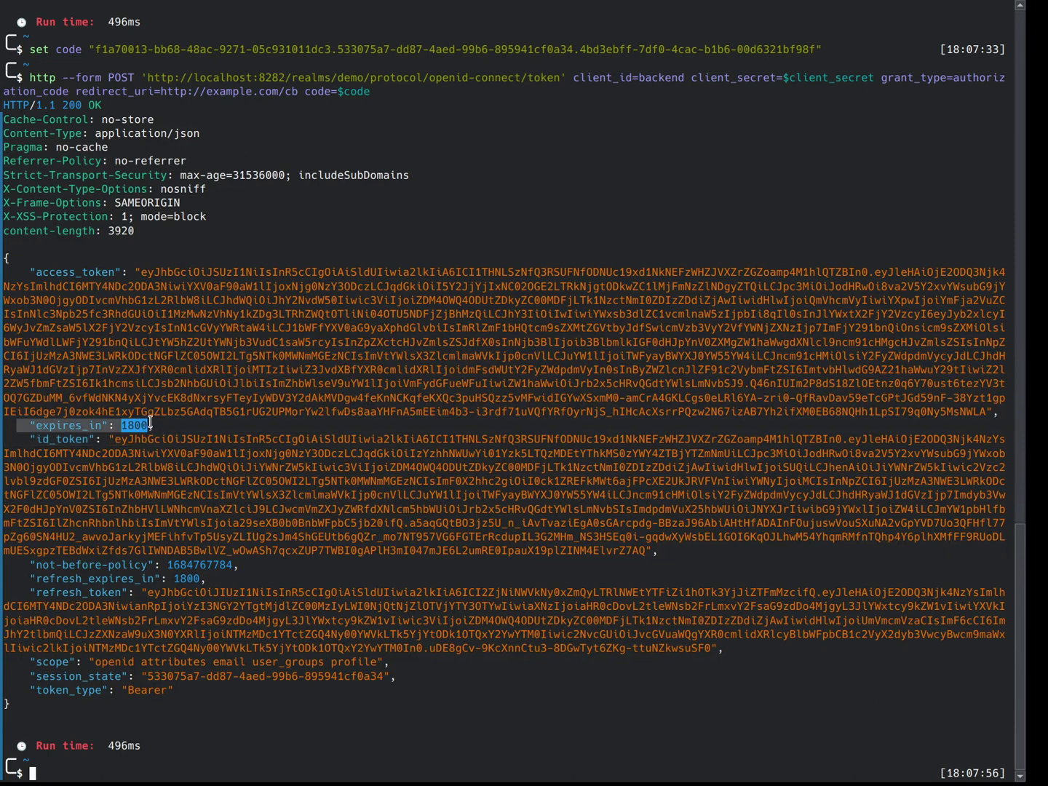
Step: Highlight the refresh token with its 1800-second lifetime and the granted scopes list
{"action": "left_click_drag", "start_coordinate": [23, 582], "coordinate": [750, 644]}
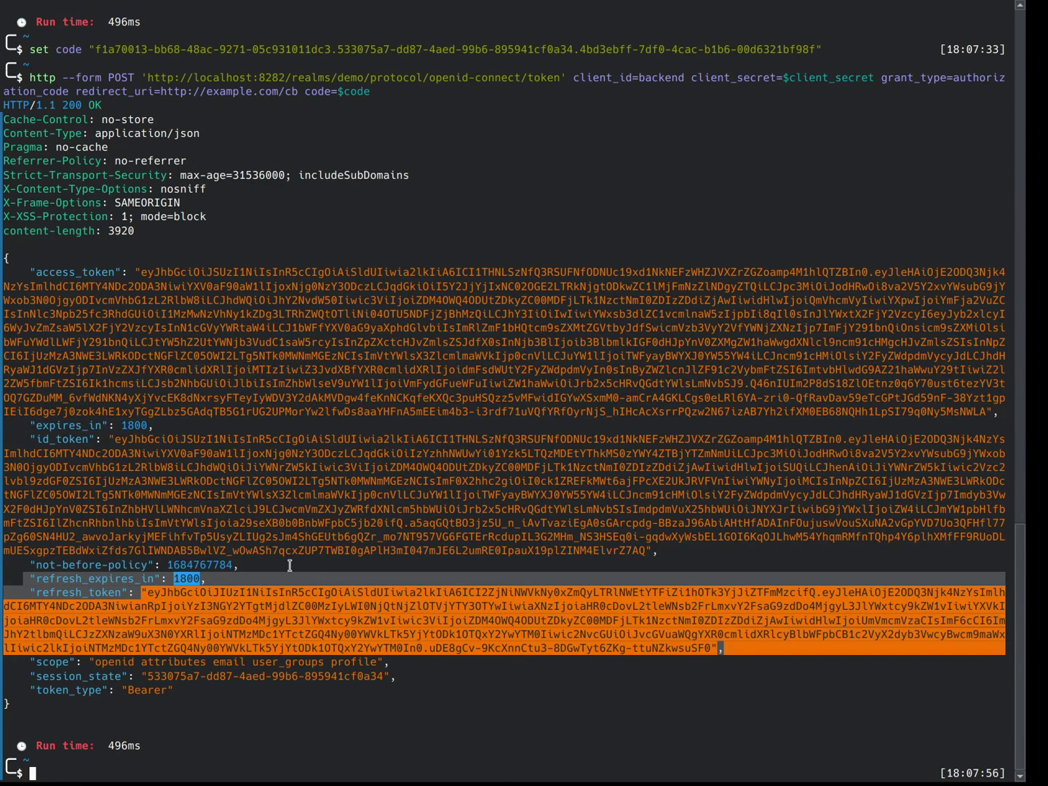
{"action": "left_click", "coordinate": [181, 252]}
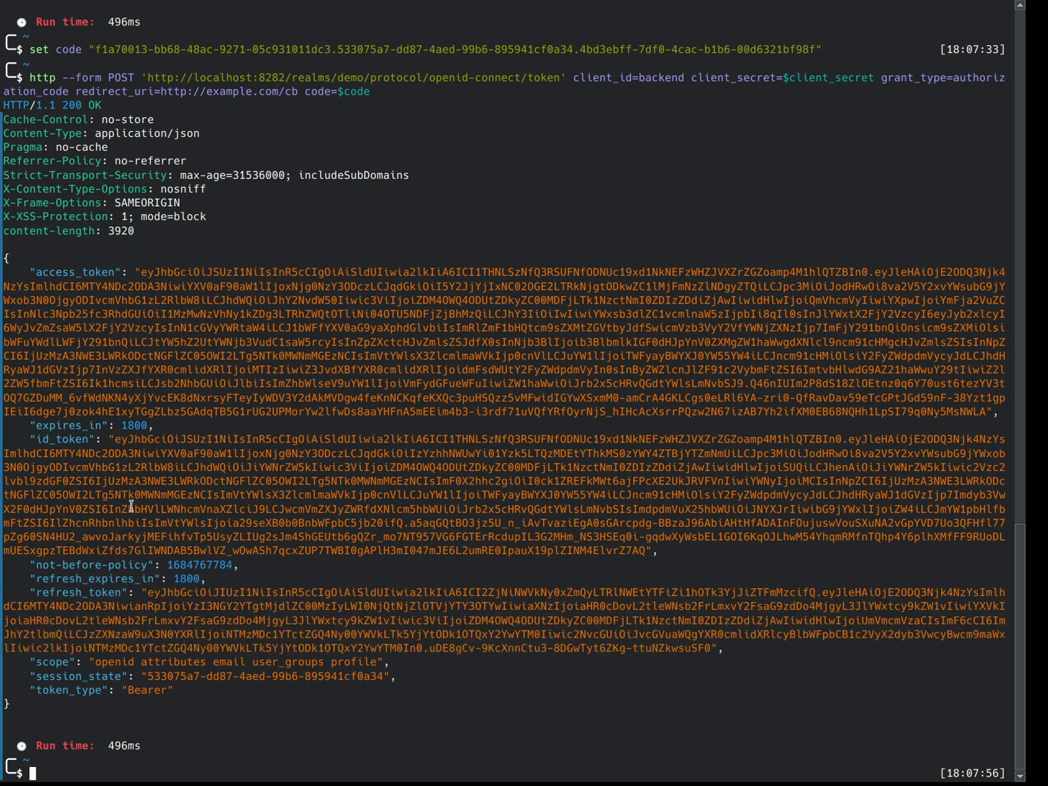
{"action": "left_click_drag", "start_coordinate": [108, 579], "coordinate": [311, 658]}
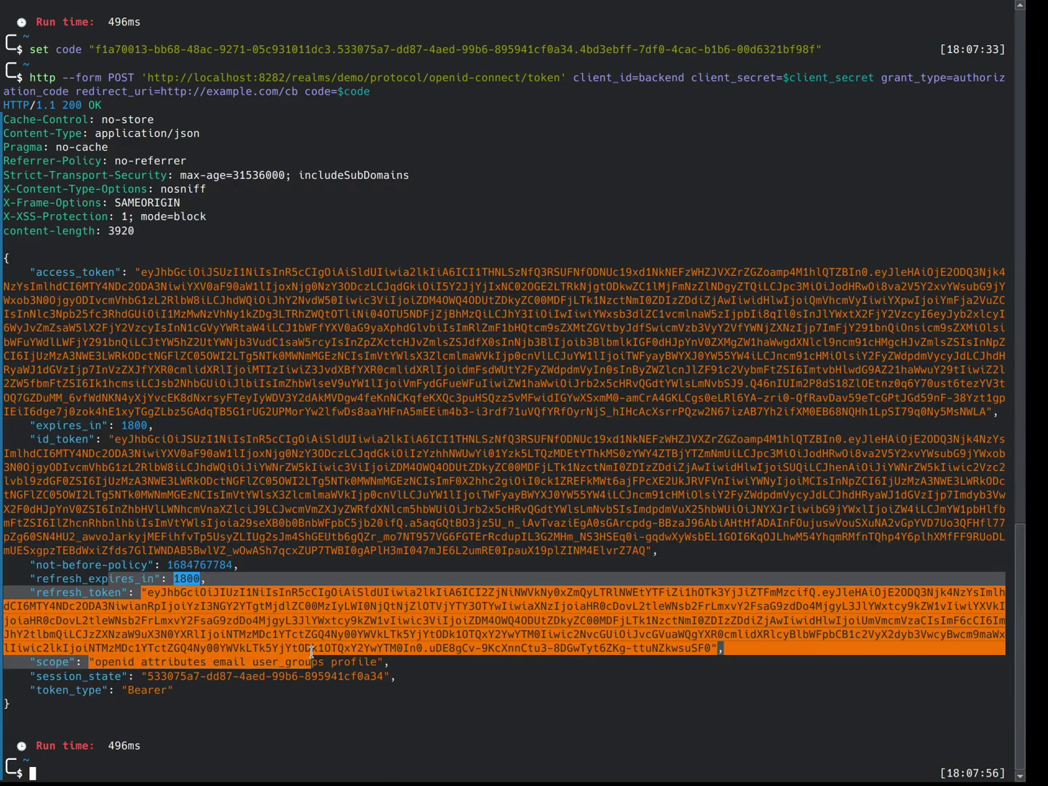
{"action": "left_click", "coordinate": [513, 680]}
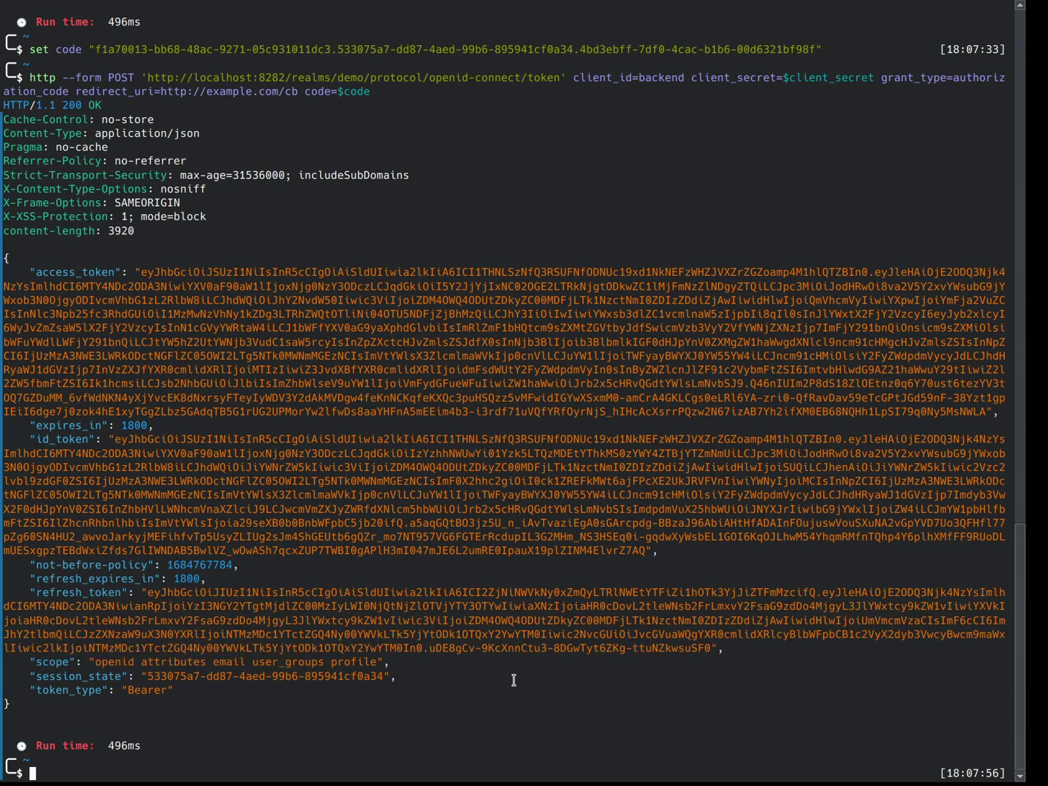
{"action": "left_click_drag", "start_coordinate": [392, 663], "coordinate": [70, 663]}
Step: Point out openid and email among the granted scopes, then select the access token value
{"action": "left_click", "coordinate": [71, 663]}
{"action": "double_click", "coordinate": [101, 663]}
{"action": "double_click", "coordinate": [223, 661]}
{"action": "left_click_drag", "start_coordinate": [142, 272], "coordinate": [984, 410]}
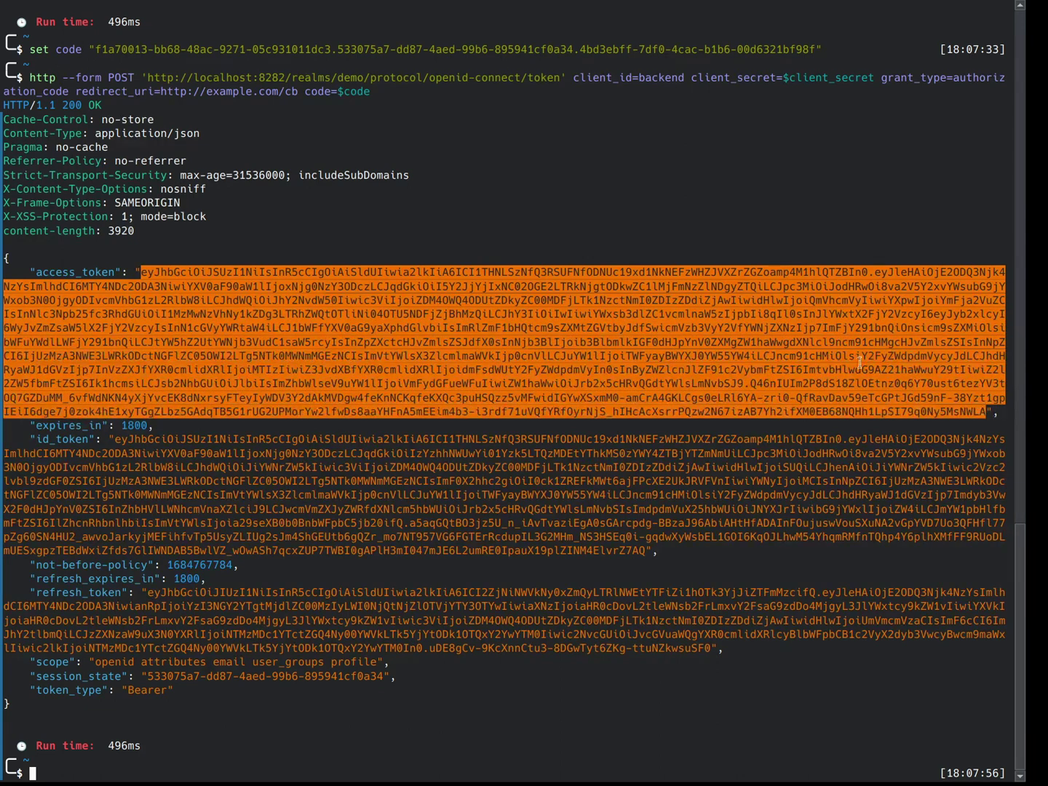
Step: Paste the copied access token into jwt.io's Encoded box to decode it
{"action": "key", "text": "alt+Tab"}
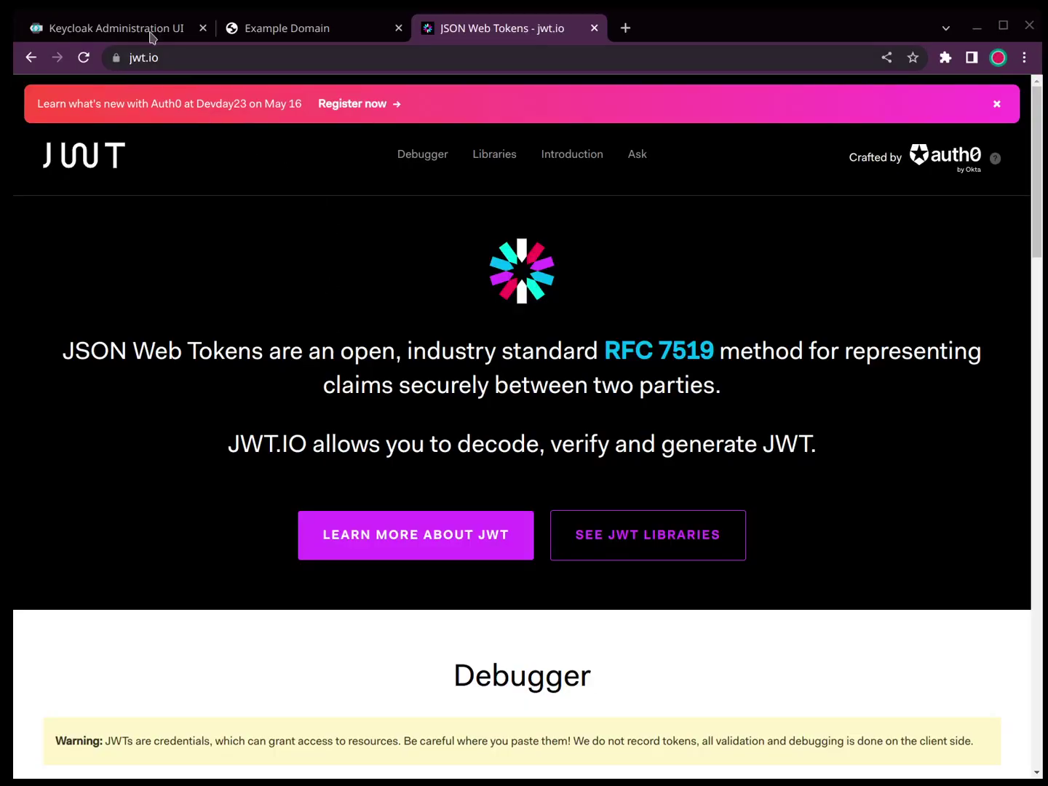
{"action": "scroll", "coordinate": [673, 339], "scroll_direction": "down", "scroll_amount": 5}
{"action": "scroll", "coordinate": [673, 339], "scroll_direction": "down", "scroll_amount": 2}
{"action": "left_click", "coordinate": [285, 493]}
{"action": "key", "text": "ctrl+v"}
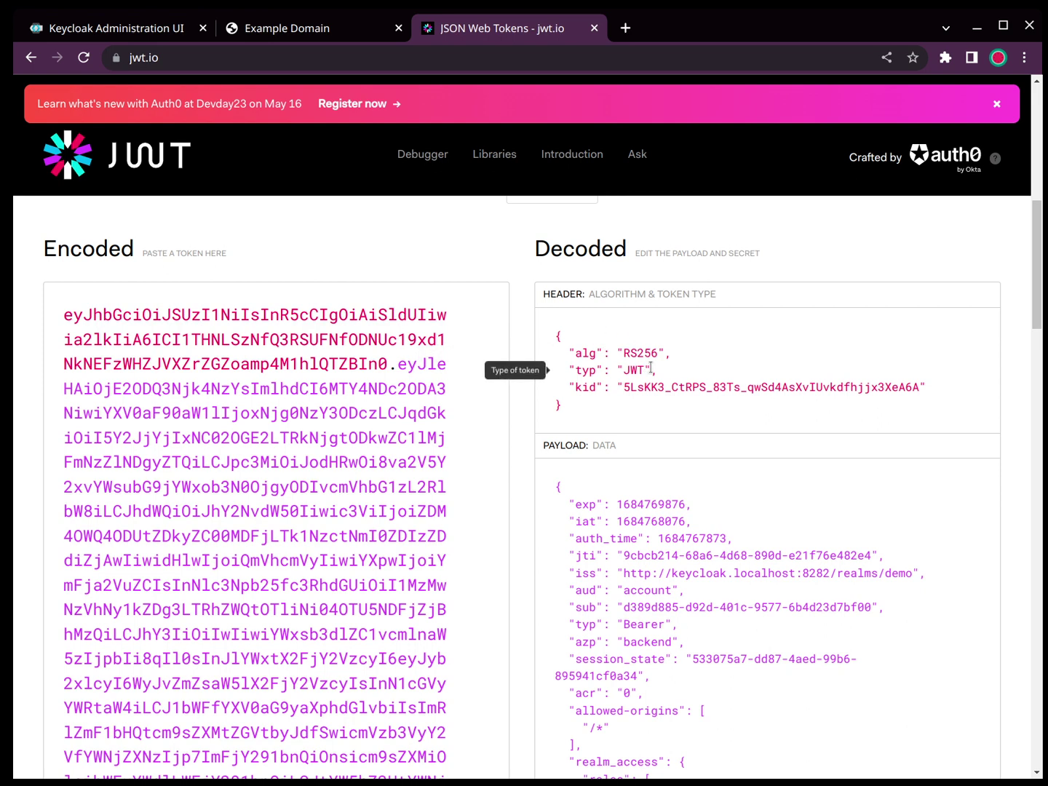
Step: Review the payload: caregivers group, user_attribute 123, group_attribute value-caregiver and the locale claim
{"action": "scroll", "coordinate": [650, 510], "scroll_direction": "down", "scroll_amount": 2}
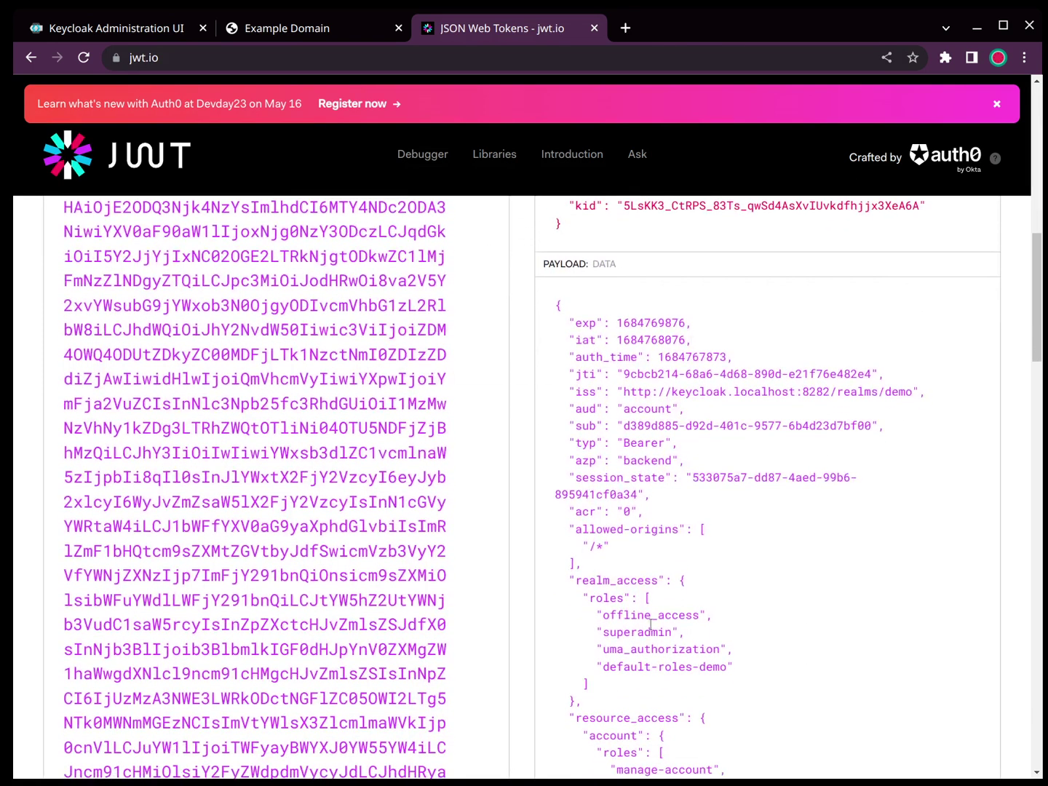
{"action": "scroll", "coordinate": [804, 627], "scroll_direction": "down", "scroll_amount": 4}
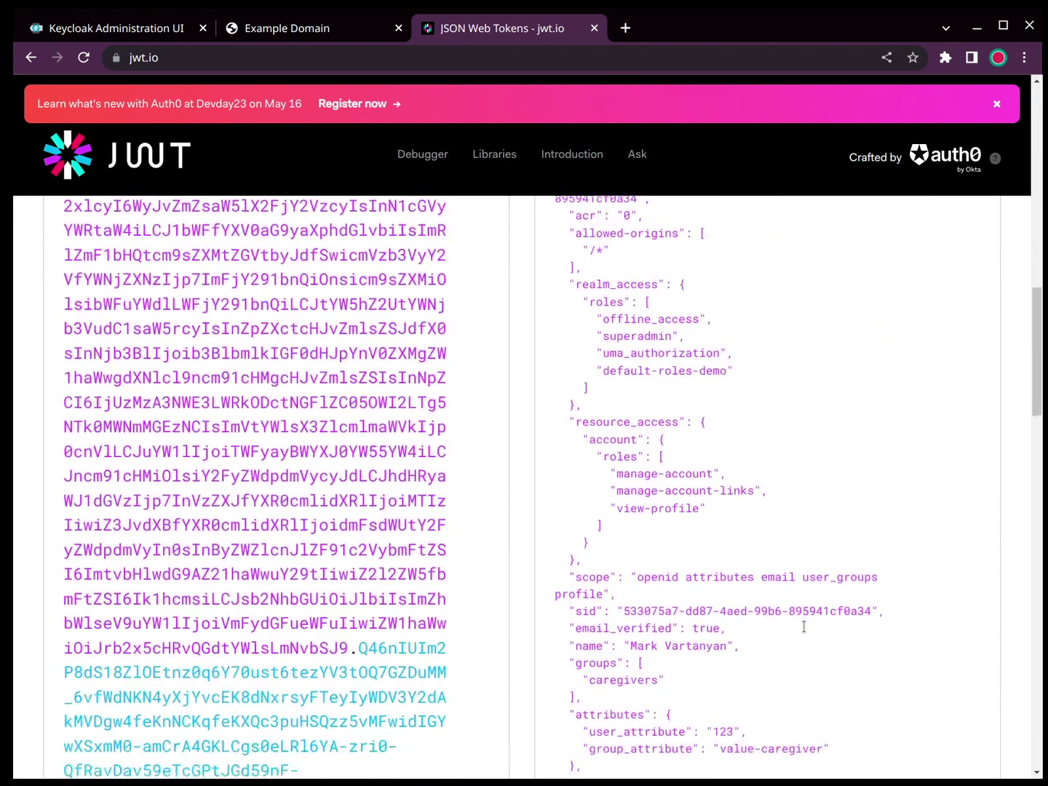
{"action": "scroll", "coordinate": [804, 626], "scroll_direction": "down", "scroll_amount": 5}
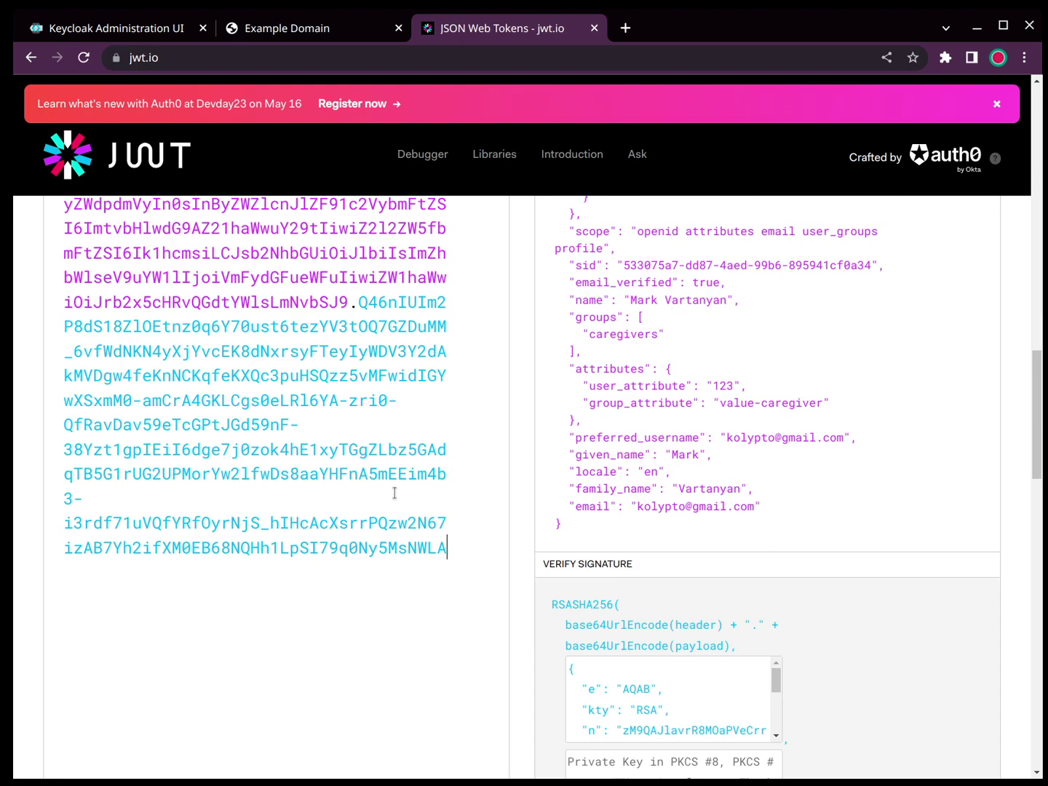
{"action": "scroll", "coordinate": [811, 553], "scroll_direction": "up", "scroll_amount": 8}
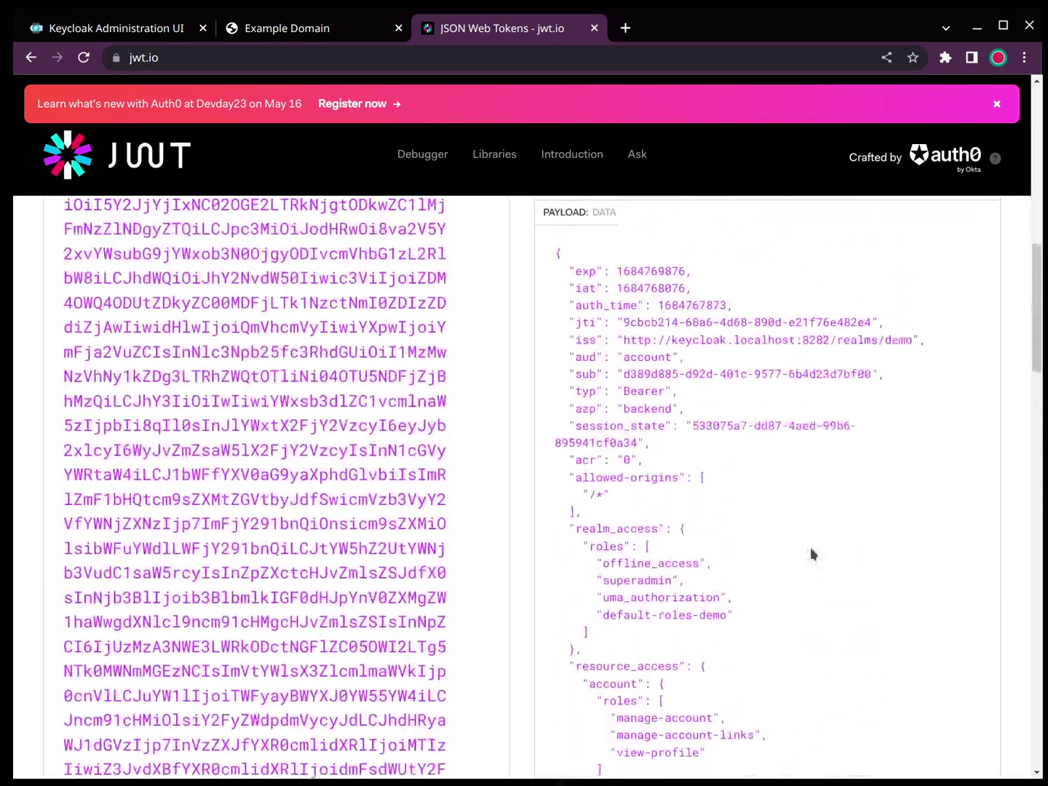
{"action": "scroll", "coordinate": [810, 553], "scroll_direction": "down", "scroll_amount": 8}
{"action": "scroll", "coordinate": [810, 546], "scroll_direction": "up", "scroll_amount": 1}
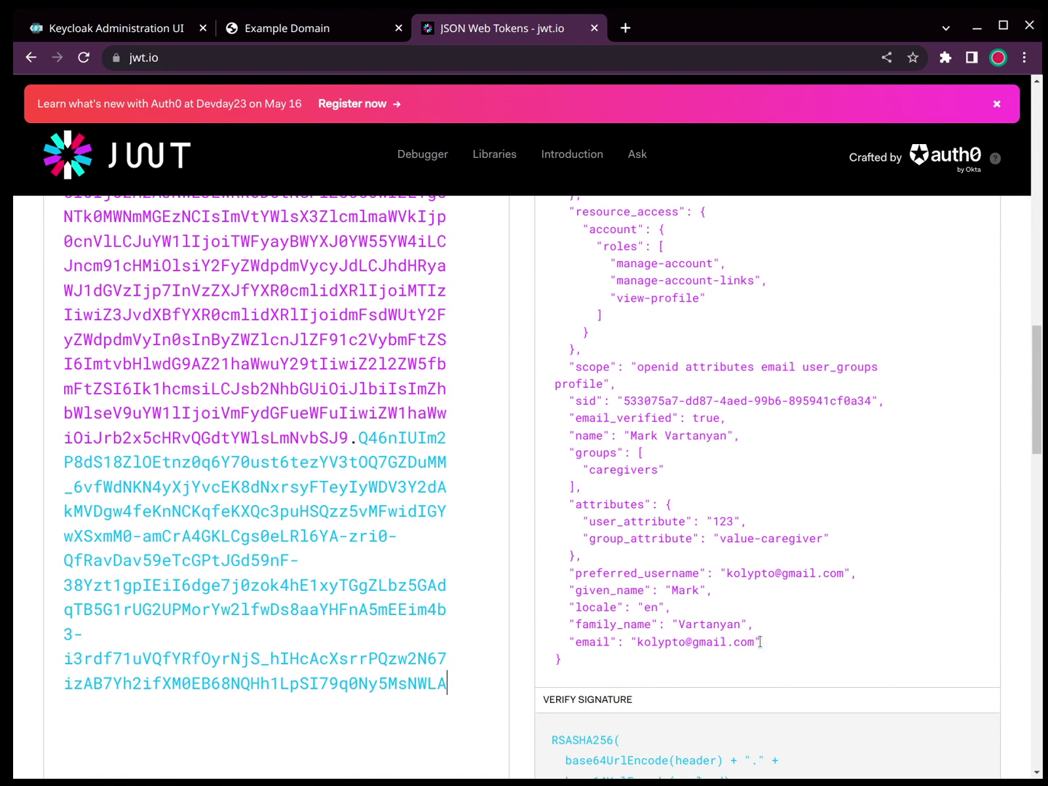
{"action": "scroll", "coordinate": [759, 642], "scroll_direction": "down", "scroll_amount": 1}
{"action": "mouse_move", "coordinate": [753, 605]}
{"action": "left_mouse_down"}
{"action": "mouse_move", "coordinate": [757, 620]}
{"action": "mouse_move", "coordinate": [749, 610]}
{"action": "left_mouse_up"}
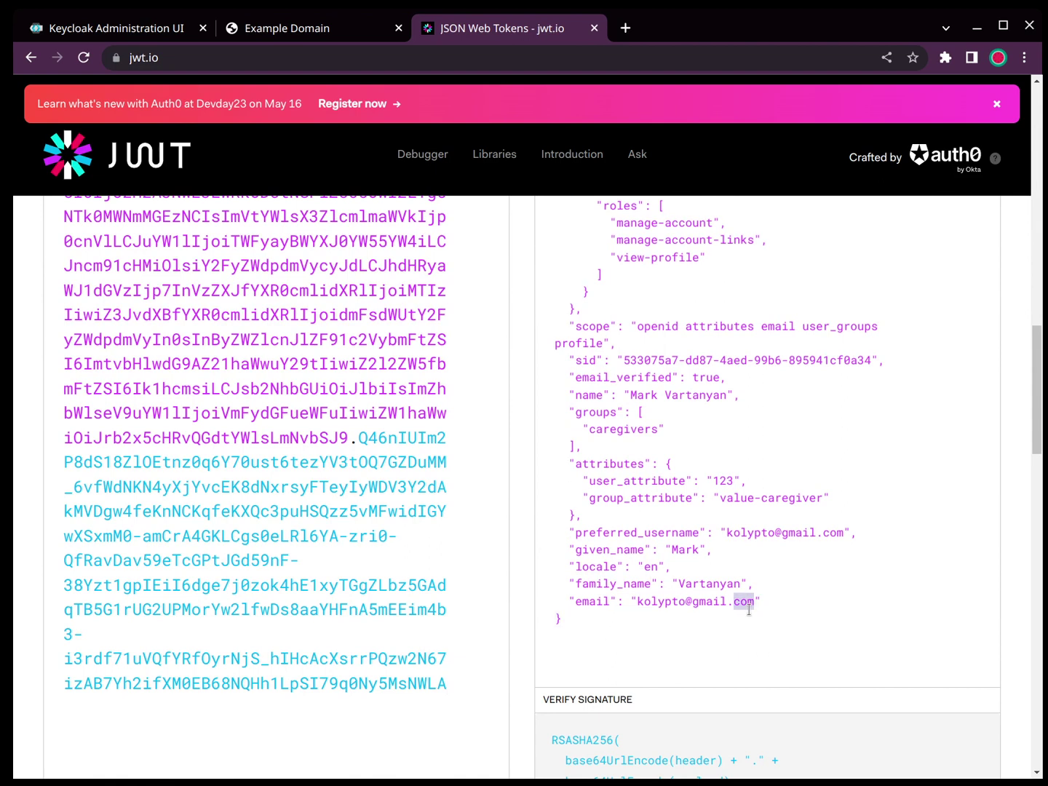
{"action": "left_click", "coordinate": [744, 456]}
{"action": "left_click_drag", "start_coordinate": [670, 567], "coordinate": [531, 567]}
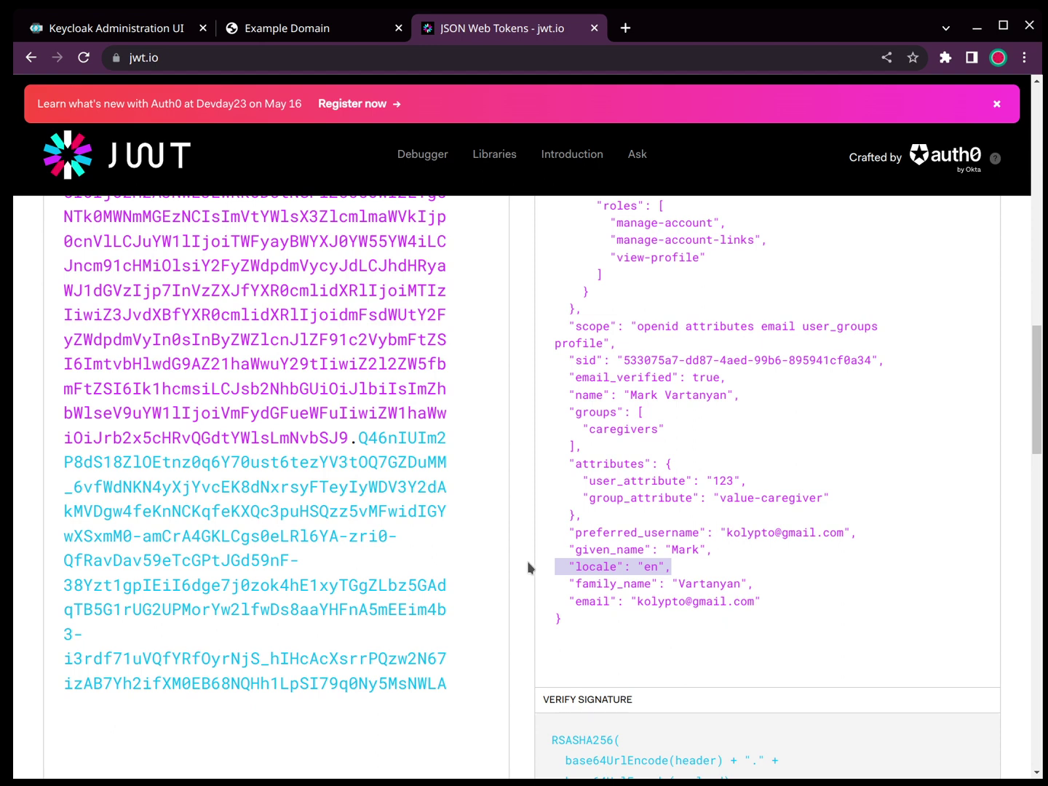
{"action": "left_click", "coordinate": [756, 494]}
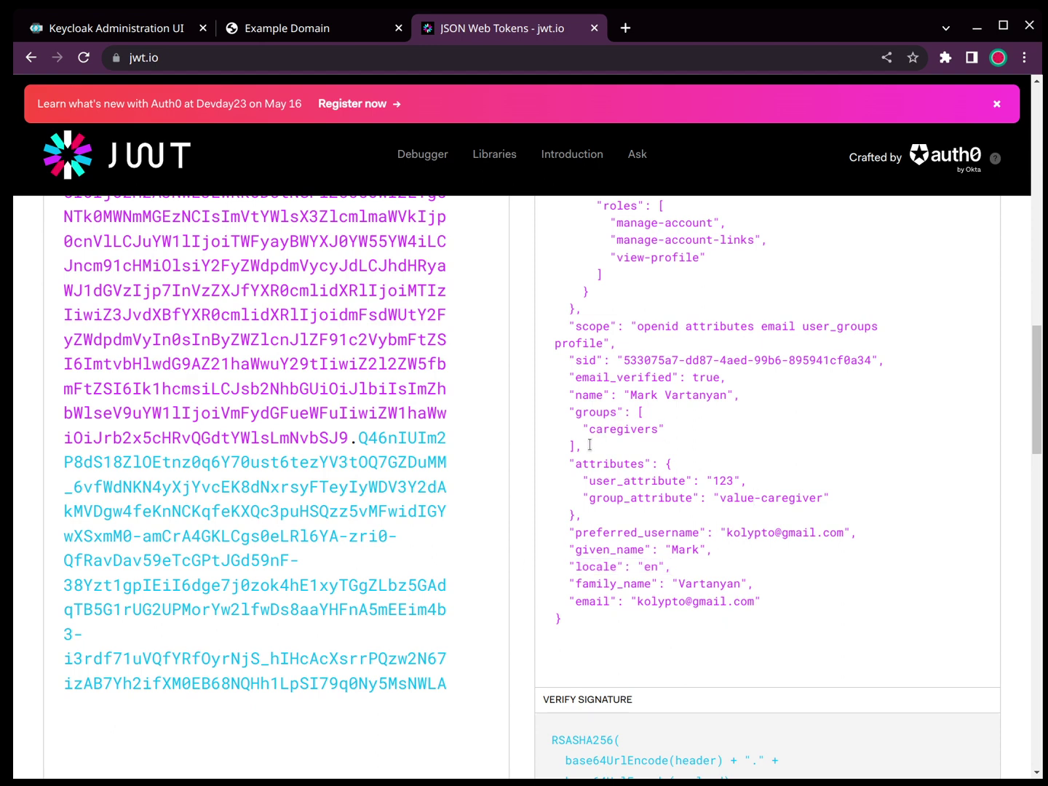
{"action": "left_click_drag", "start_coordinate": [589, 444], "coordinate": [552, 409]}
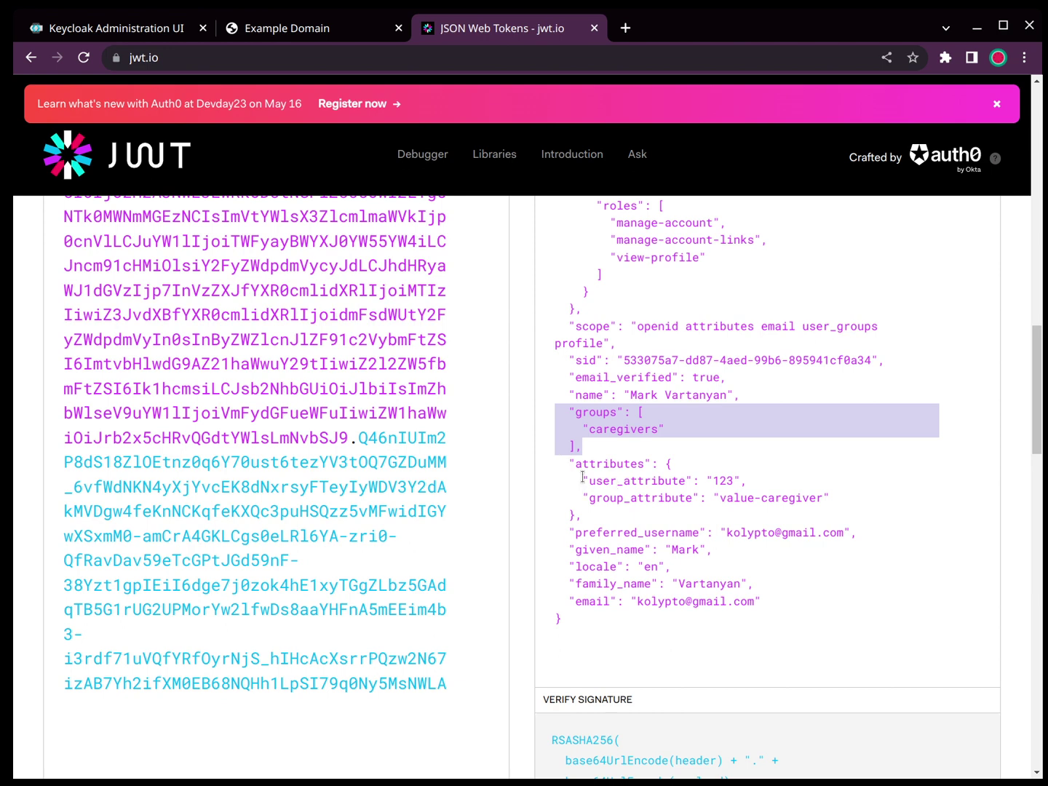
{"action": "left_click_drag", "start_coordinate": [583, 482], "coordinate": [698, 462]}
{"action": "left_click", "coordinate": [773, 481], "text": "shift"}
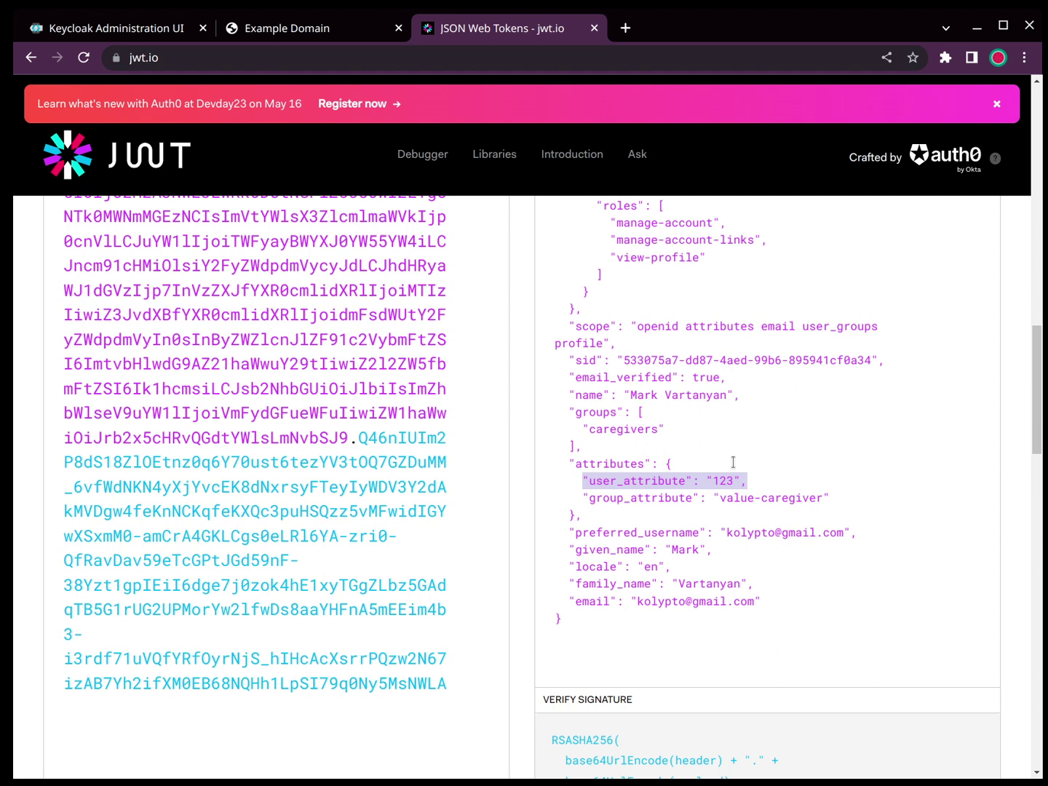
{"action": "double_click", "coordinate": [638, 431]}
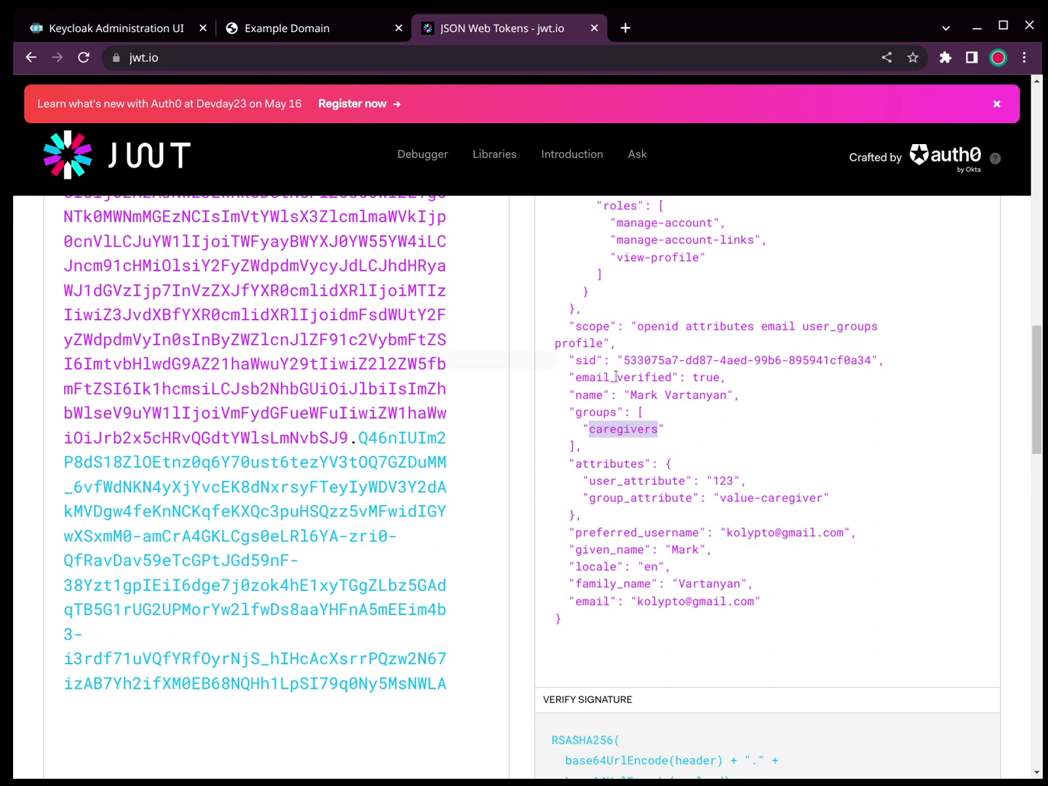
{"action": "left_click_drag", "start_coordinate": [570, 324], "coordinate": [623, 344]}
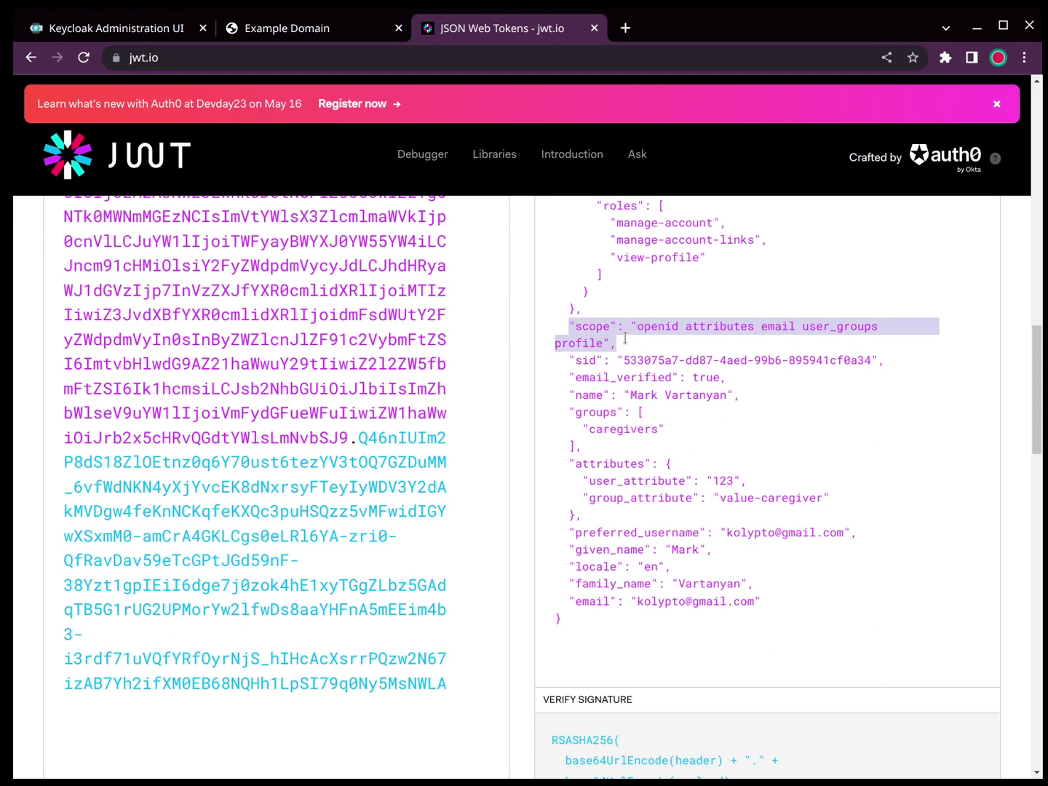
{"action": "double_click", "coordinate": [778, 324]}
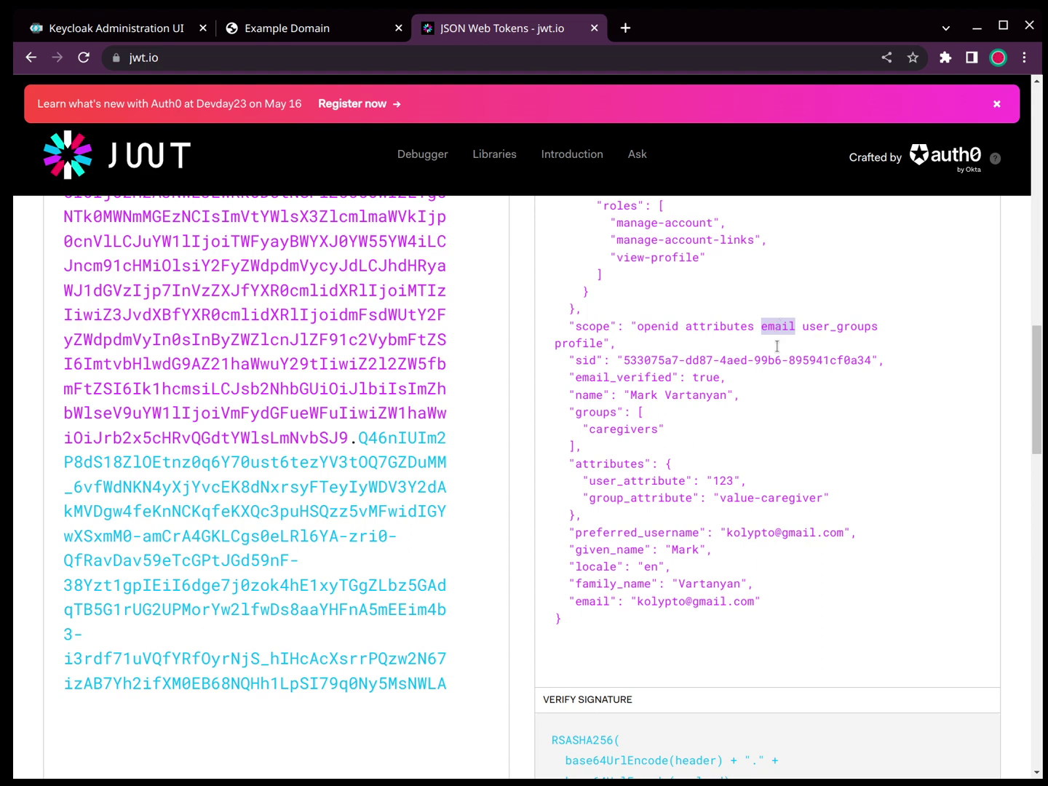
{"action": "scroll", "coordinate": [776, 346], "scroll_direction": "up", "scroll_amount": 5}
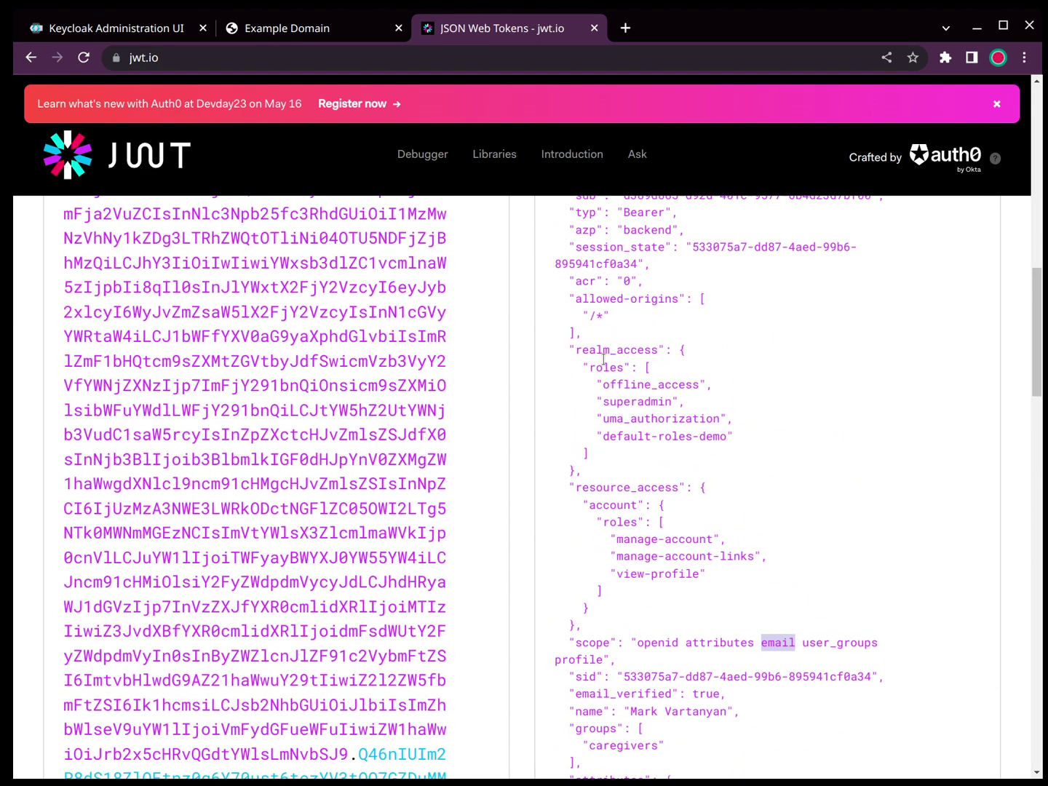
{"action": "left_click_drag", "start_coordinate": [593, 397], "coordinate": [743, 400]}
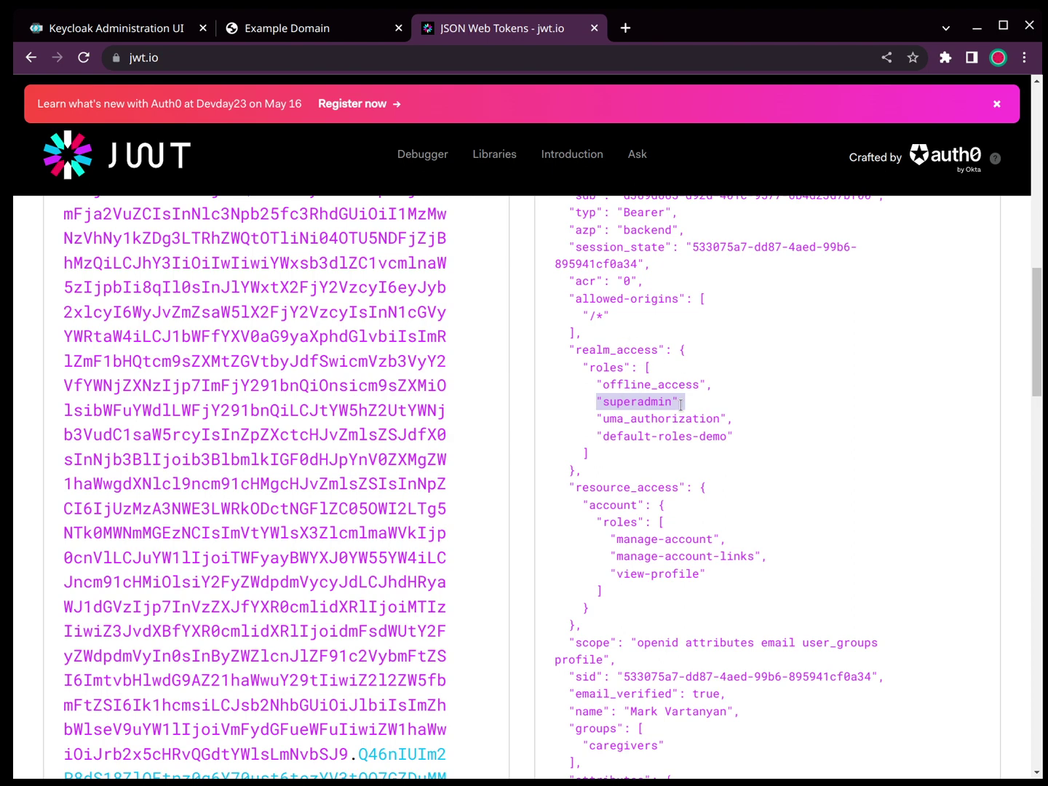
{"action": "scroll", "coordinate": [798, 475], "scroll_direction": "up", "scroll_amount": 3}
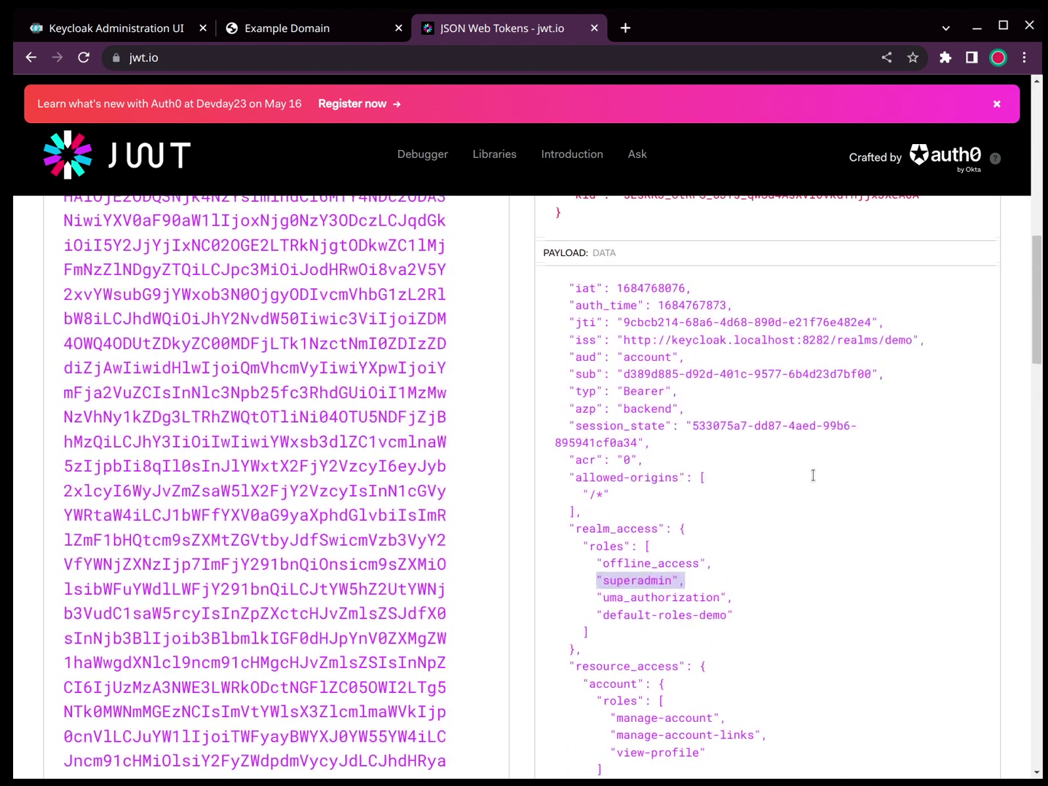
{"action": "mouse_move", "coordinate": [658, 339]}
{"action": "mouse_move", "coordinate": [641, 288]}
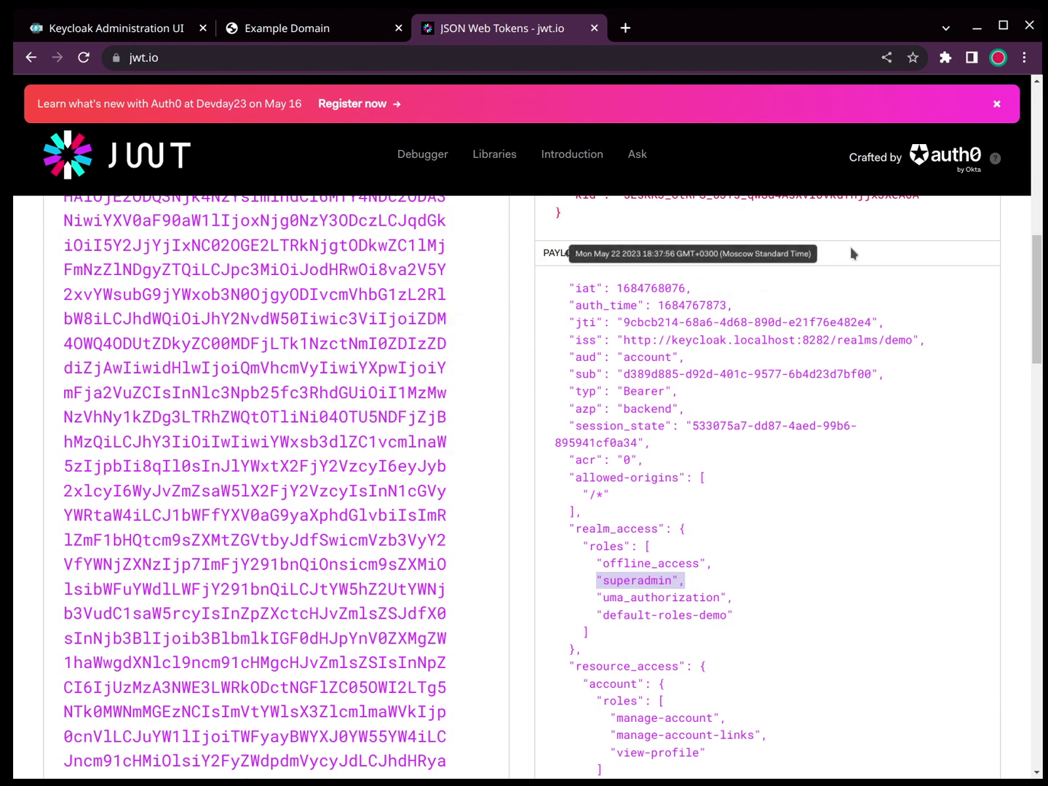
{"action": "triple_click", "coordinate": [638, 290]}
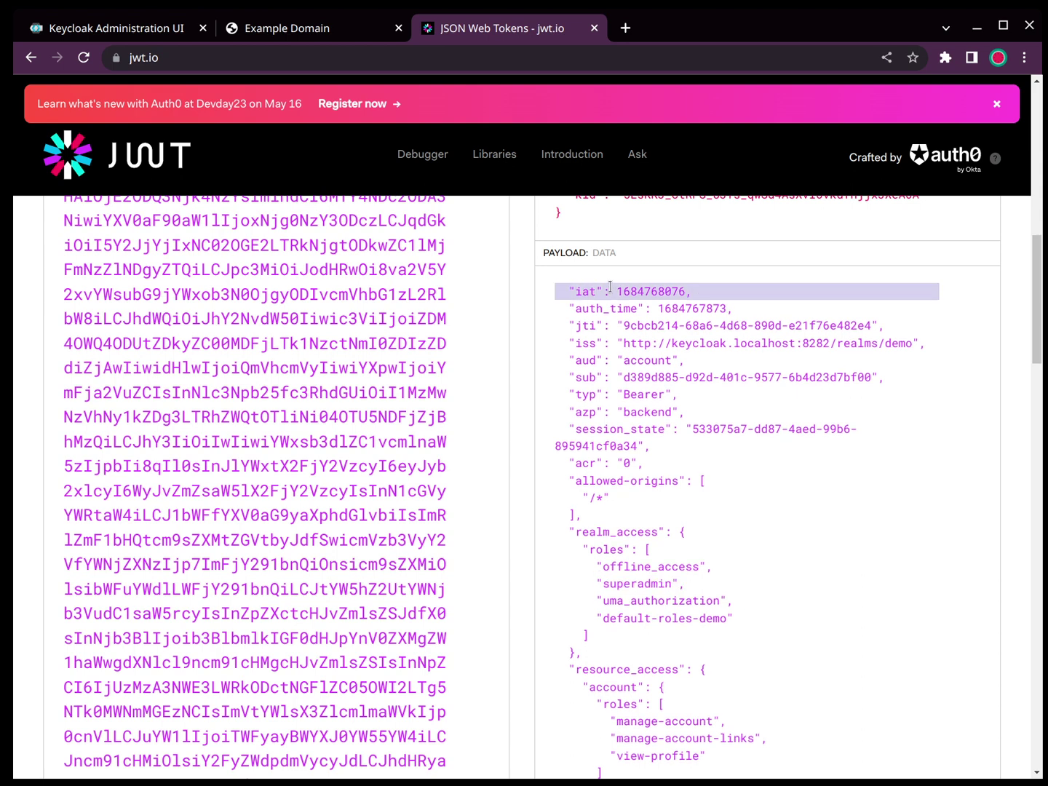
{"action": "triple_click", "coordinate": [611, 345]}
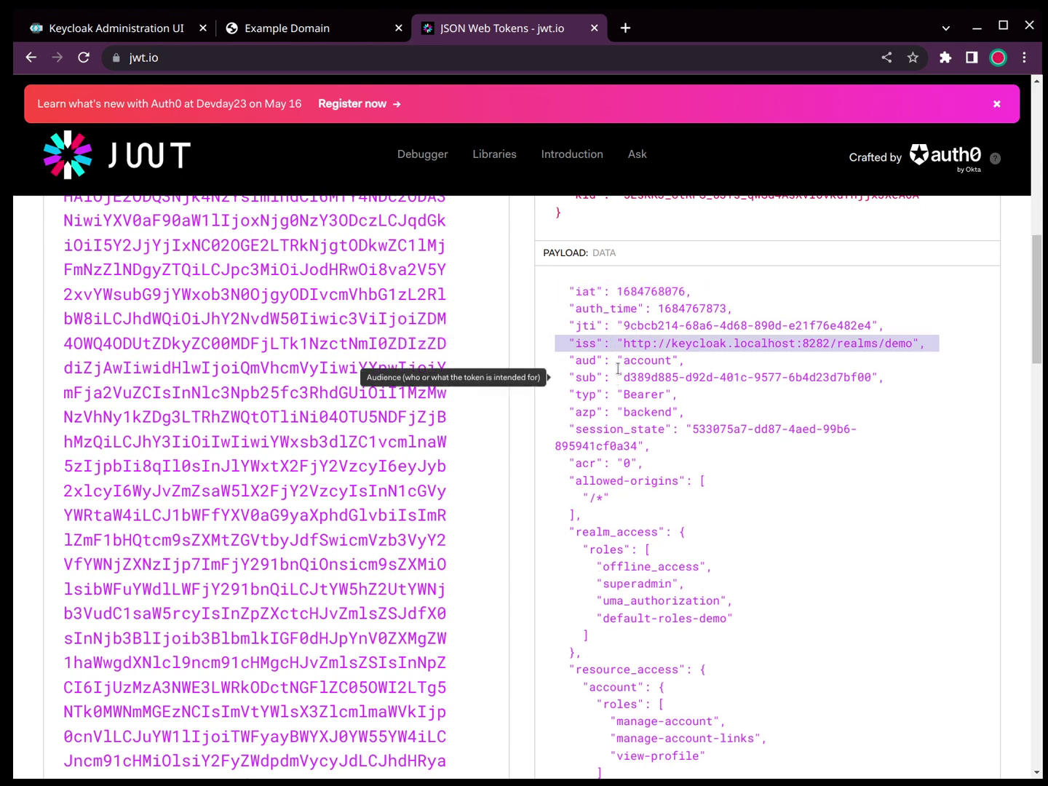
{"action": "double_click", "coordinate": [618, 361]}
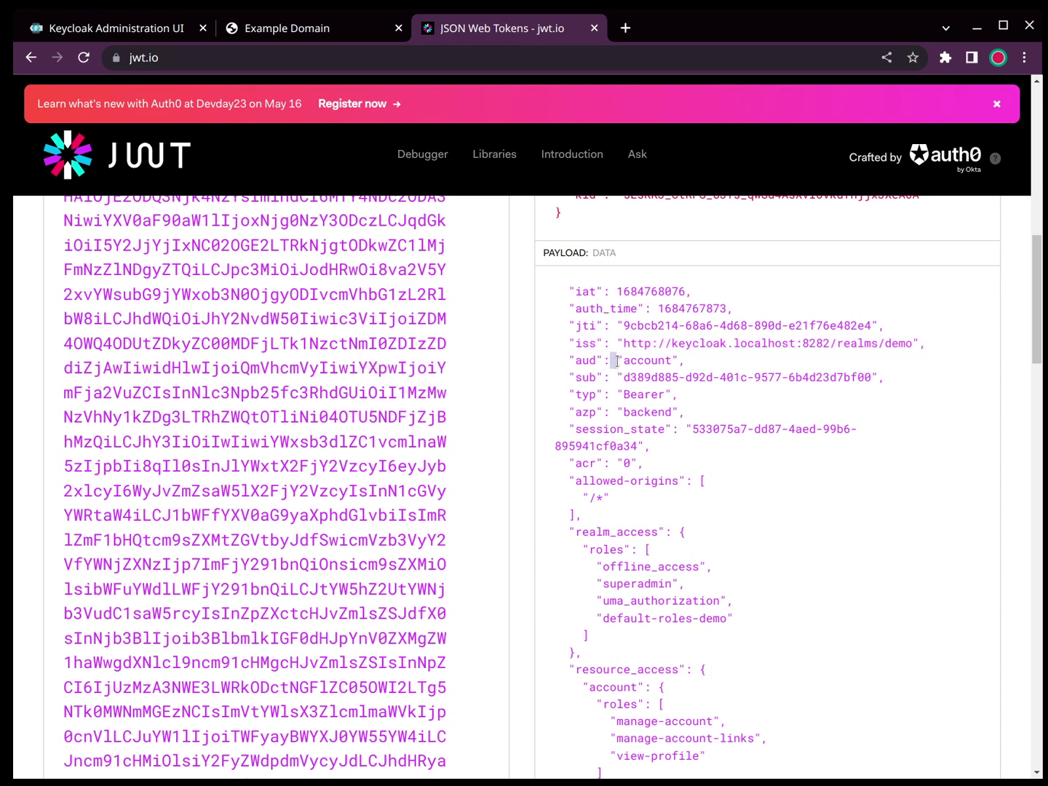
{"action": "left_click", "coordinate": [618, 361]}
{"action": "mouse_move", "coordinate": [601, 399]}
{"action": "left_click_drag", "start_coordinate": [570, 411], "coordinate": [694, 411]}
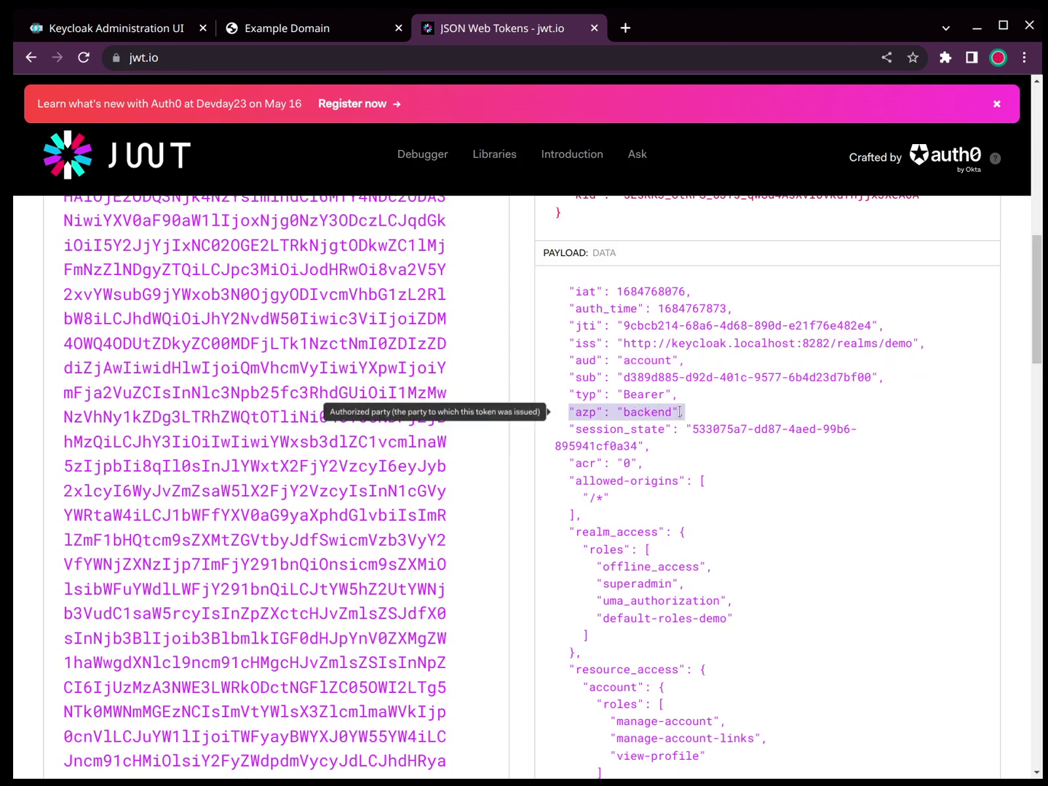
{"action": "left_click", "coordinate": [679, 443]}
{"action": "left_click_drag", "start_coordinate": [679, 443], "coordinate": [567, 429]}
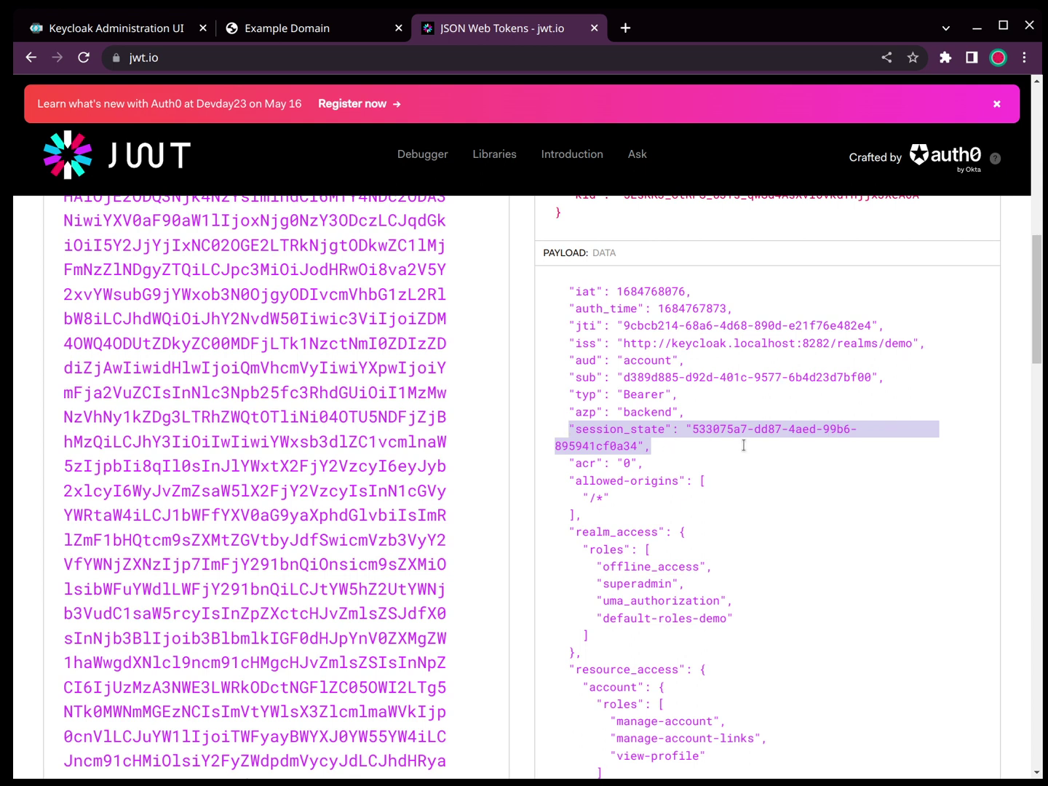
{"action": "scroll", "coordinate": [743, 446], "scroll_direction": "down", "scroll_amount": 3}
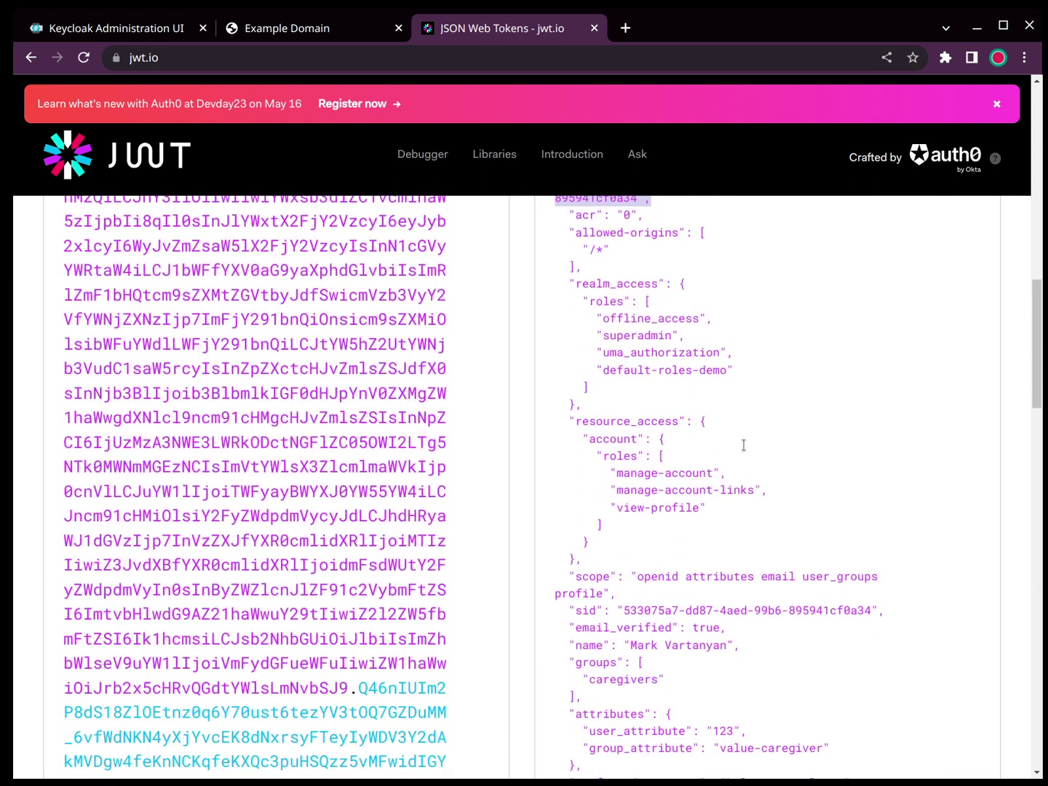
{"action": "triple_click", "coordinate": [626, 610]}
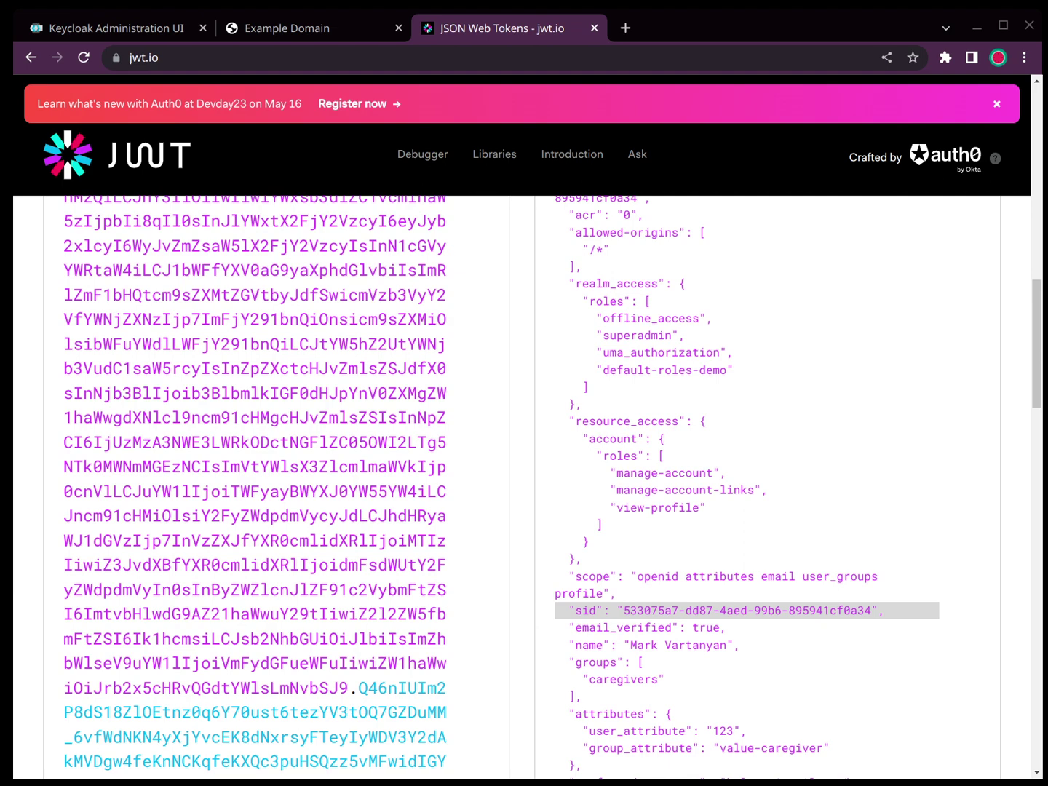
Step: Replace the access token in jwt.io with the ID token and inspect its user claims
{"action": "left_click", "coordinate": [194, 465]}
{"action": "key", "text": "ctrl+a"}
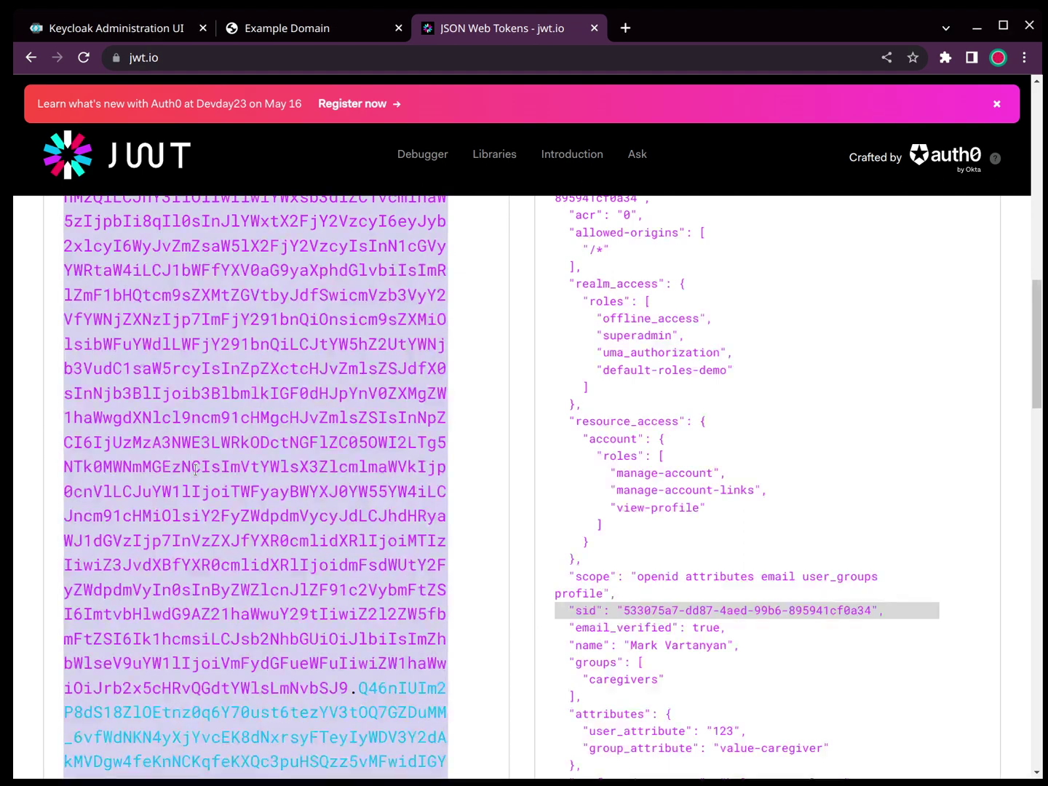
{"action": "key", "text": "ctrl+v"}
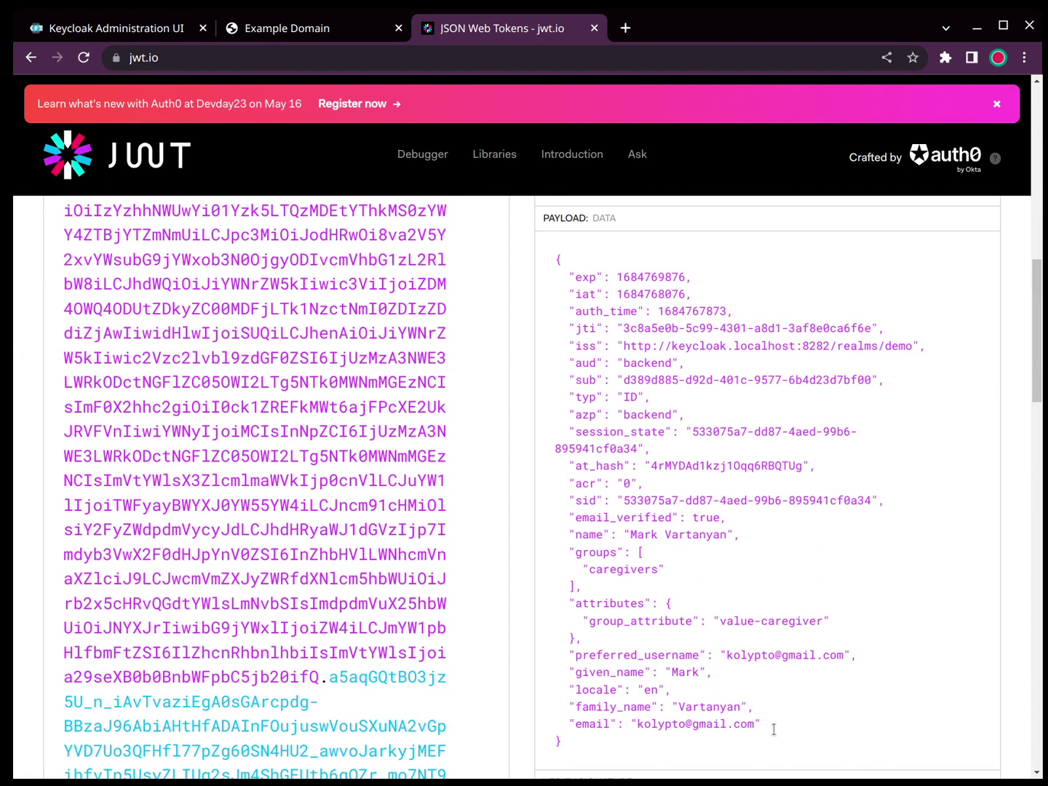
{"action": "scroll", "coordinate": [776, 726], "scroll_direction": "down", "scroll_amount": 1}
{"action": "left_click_drag", "start_coordinate": [771, 685], "coordinate": [534, 518]}
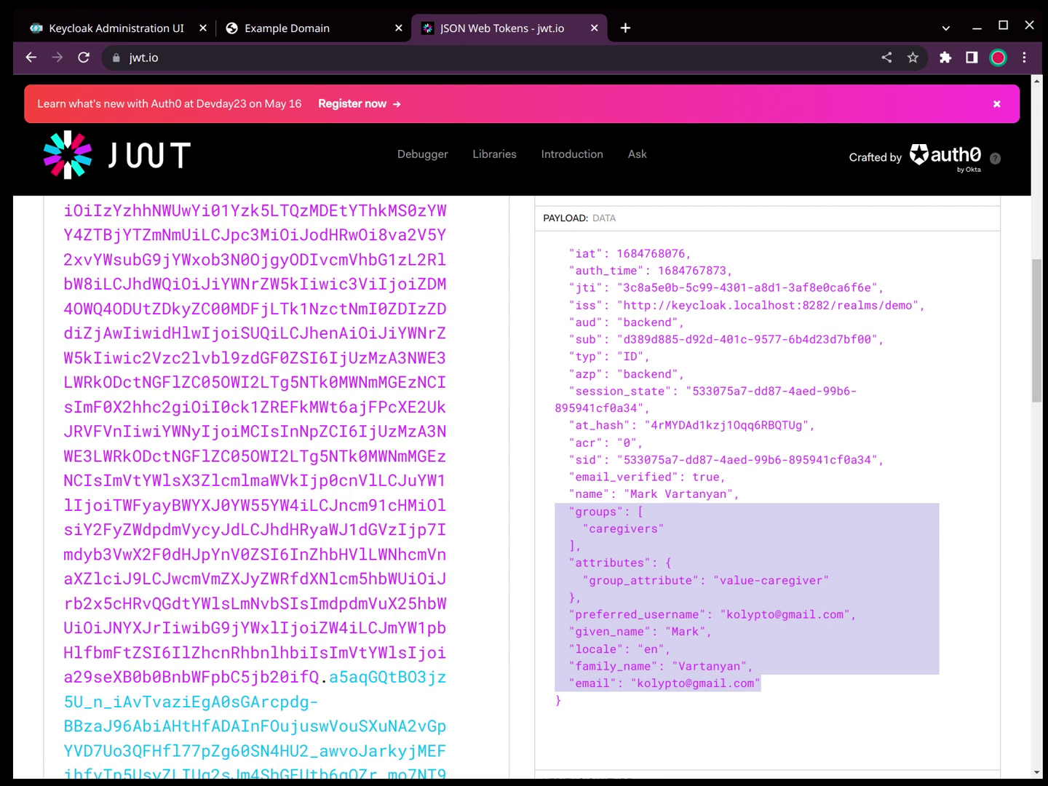
{"action": "left_click", "coordinate": [802, 615]}
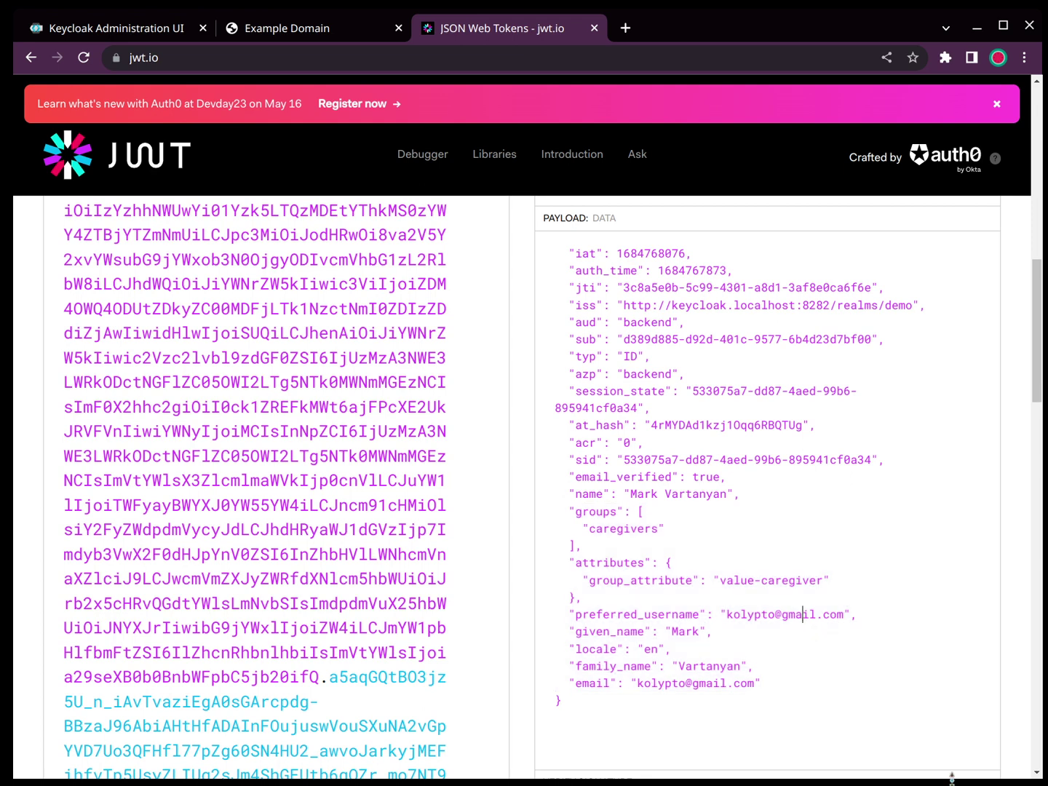
Step: Replace the ID token in jwt.io with the refresh token to decode it
{"action": "key", "text": "alt+Tab"}
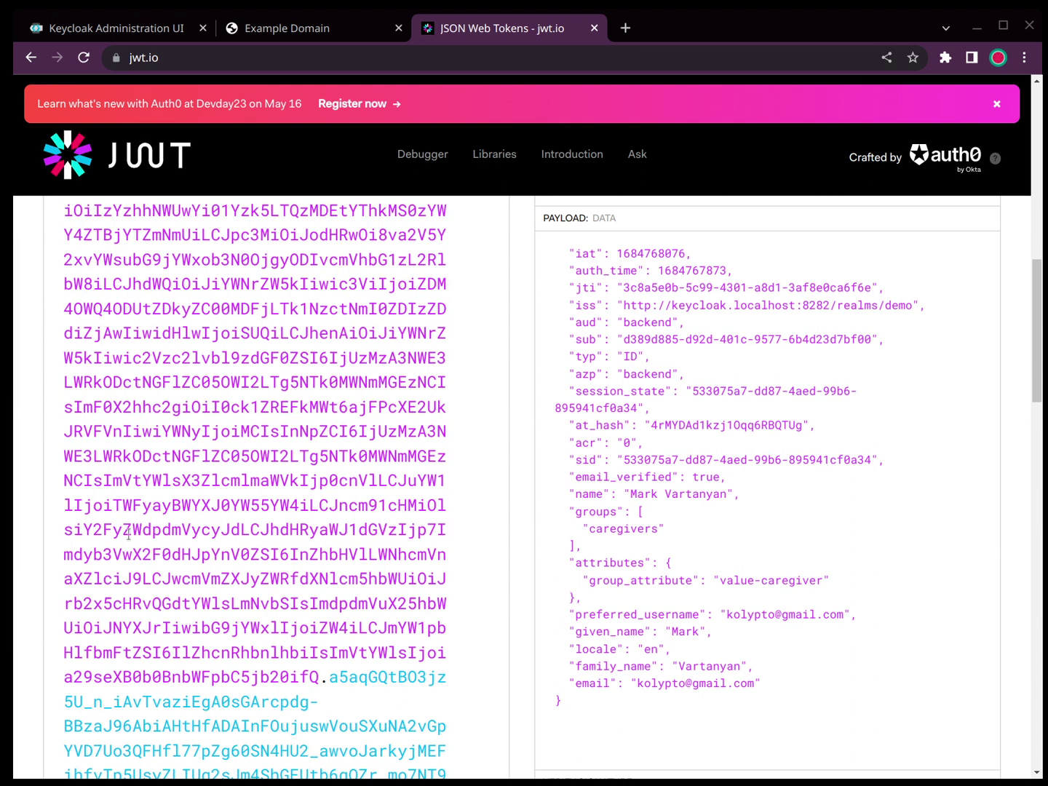
{"action": "key", "text": "ctrl+a"}
{"action": "key", "text": "ctrl+v"}
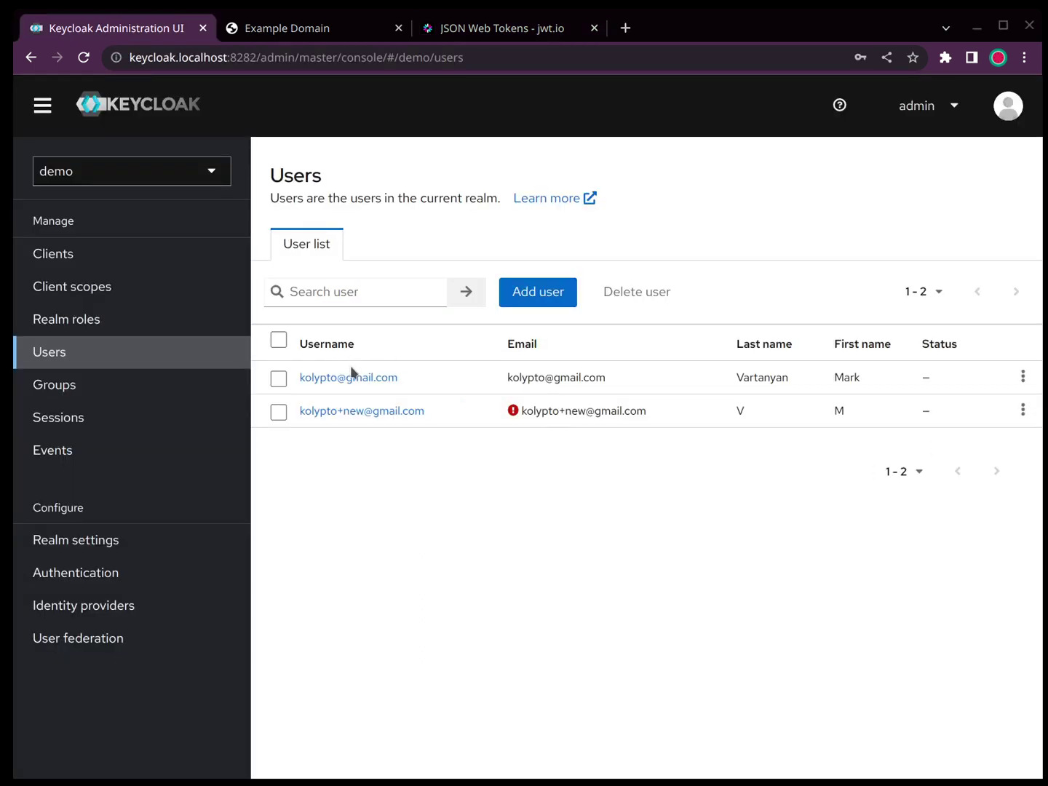
Step: Sign out the user's regular session, then view Events listing LOGIN and CODE_TO_TOKEN entries
{"action": "left_click", "coordinate": [77, 416]}
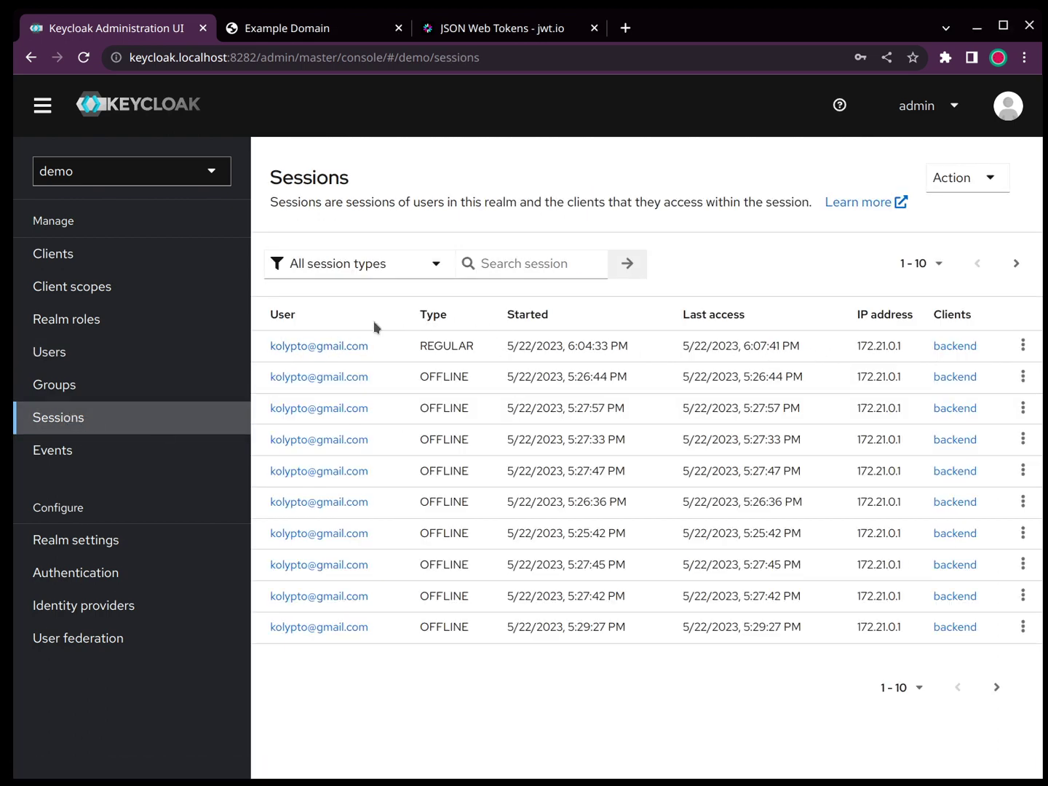
{"action": "left_click", "coordinate": [334, 343]}
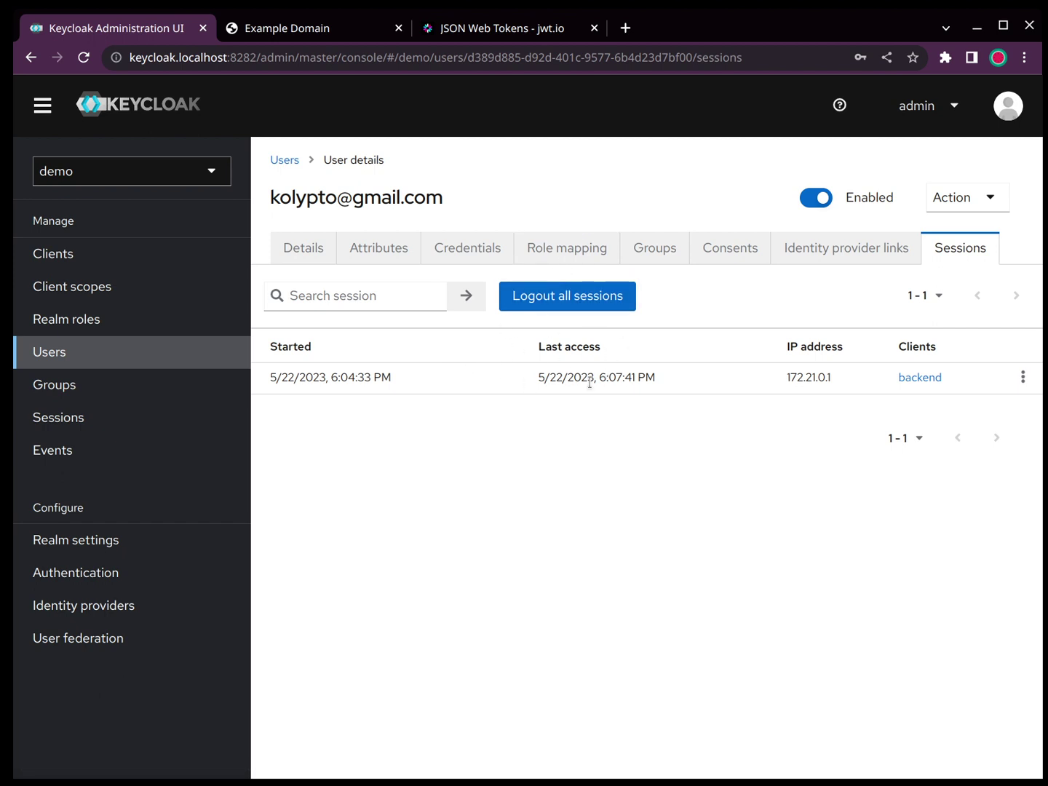
{"action": "key", "text": "alt+Left"}
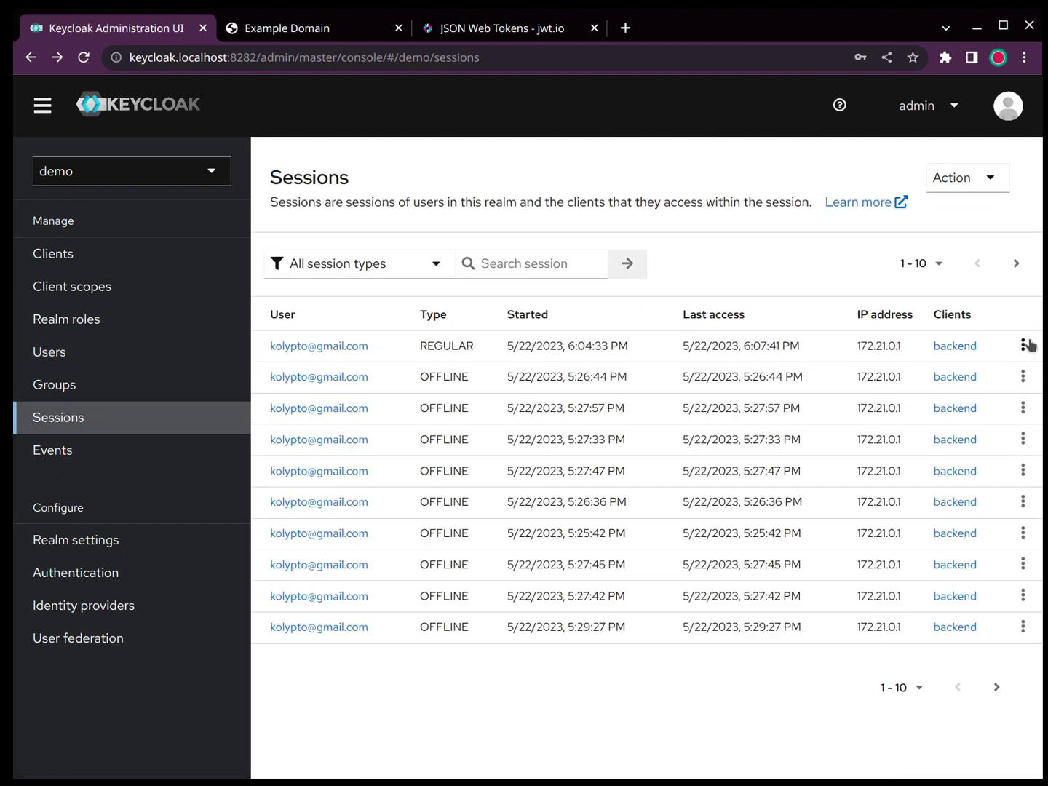
{"action": "left_click", "coordinate": [1025, 344]}
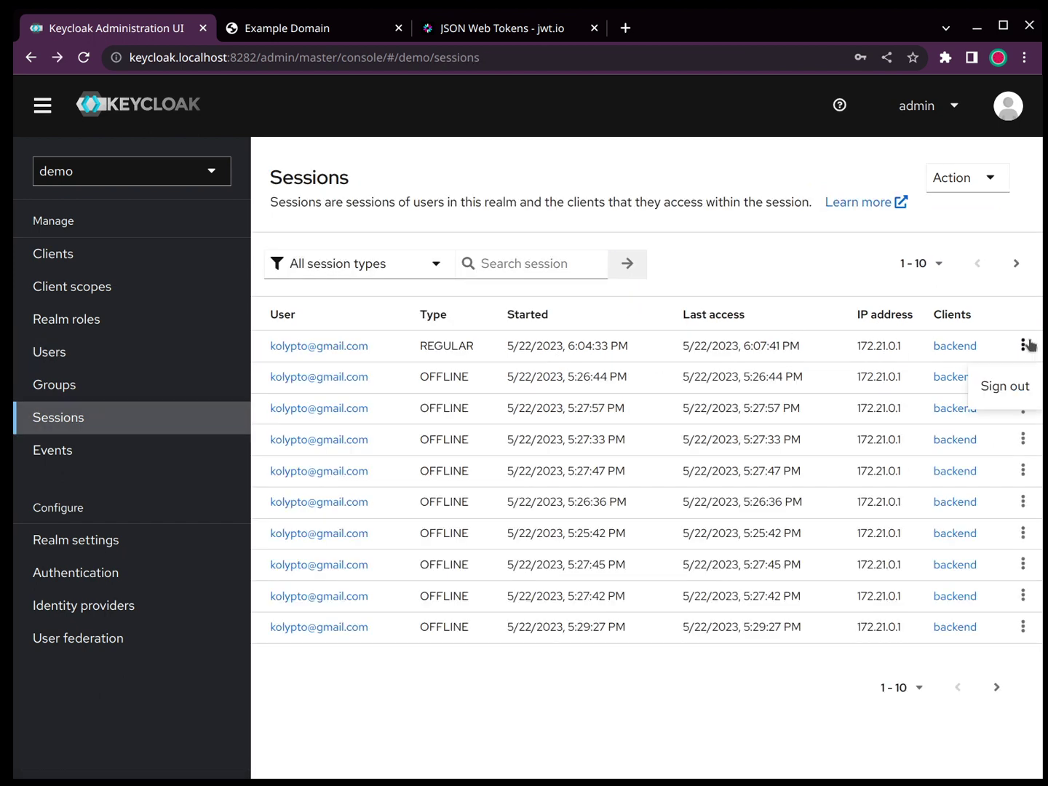
{"action": "left_click", "coordinate": [1014, 390]}
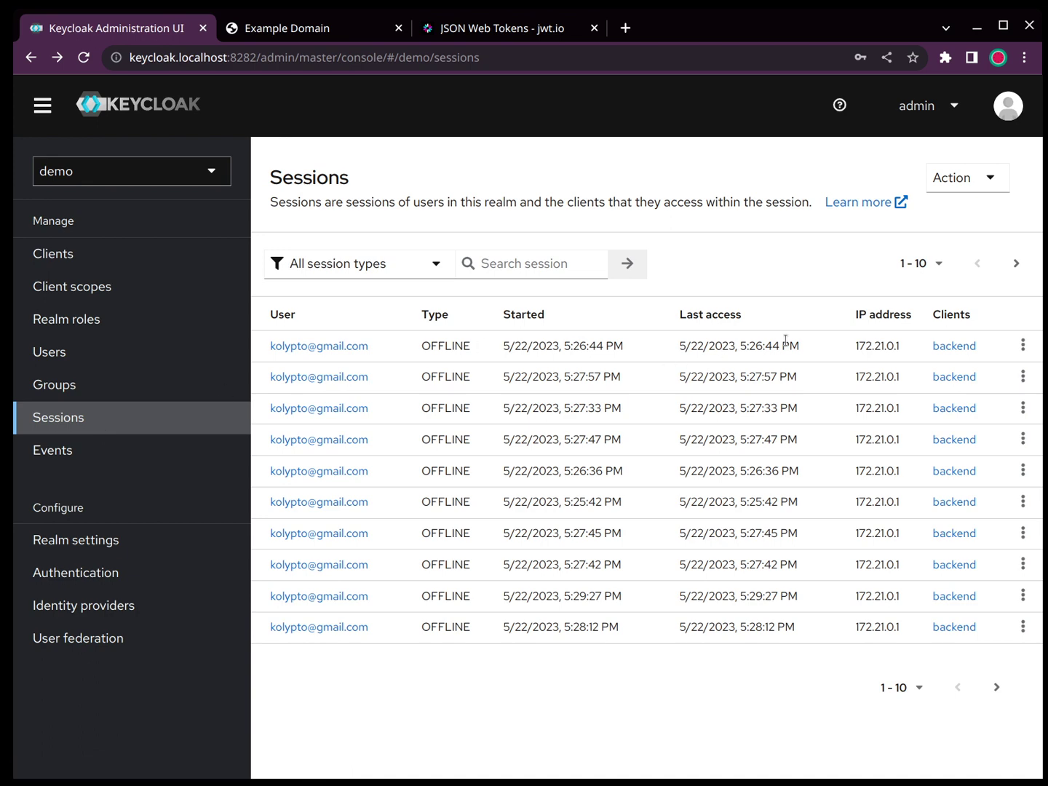
{"action": "left_click", "coordinate": [102, 457]}
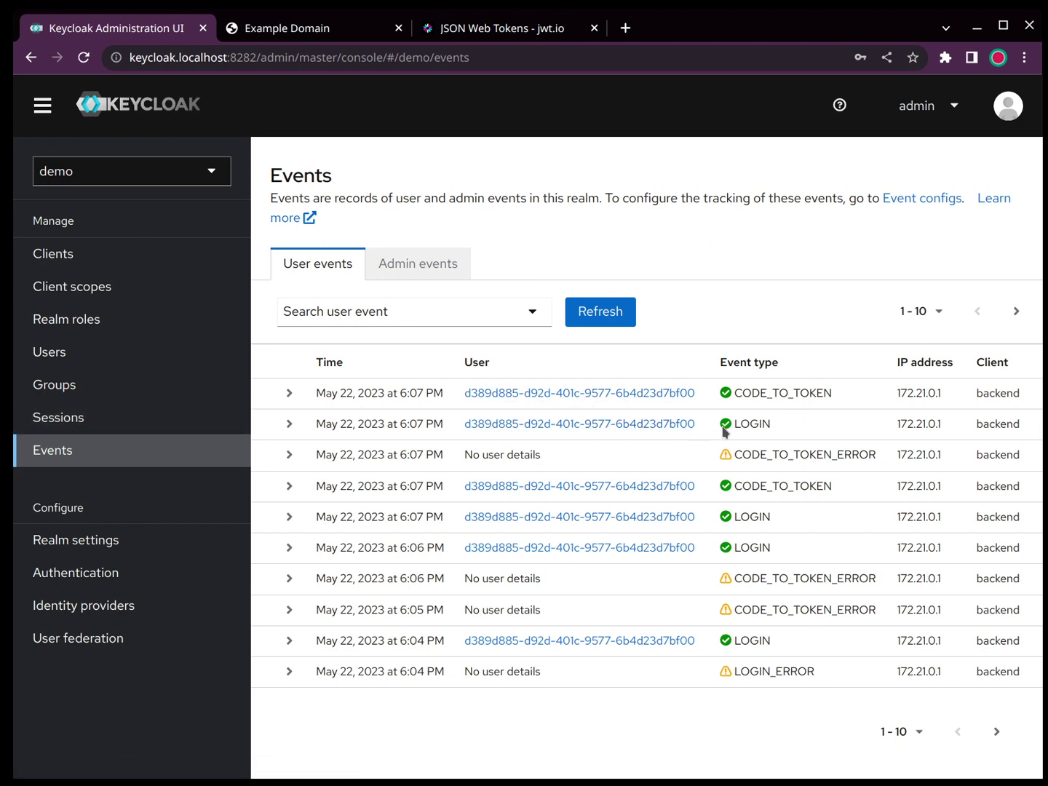
Step: Inspect the latest CODE_TO_TOKEN event and the token's attributes object, then reopen the Users list
{"action": "left_click", "coordinate": [288, 393]}
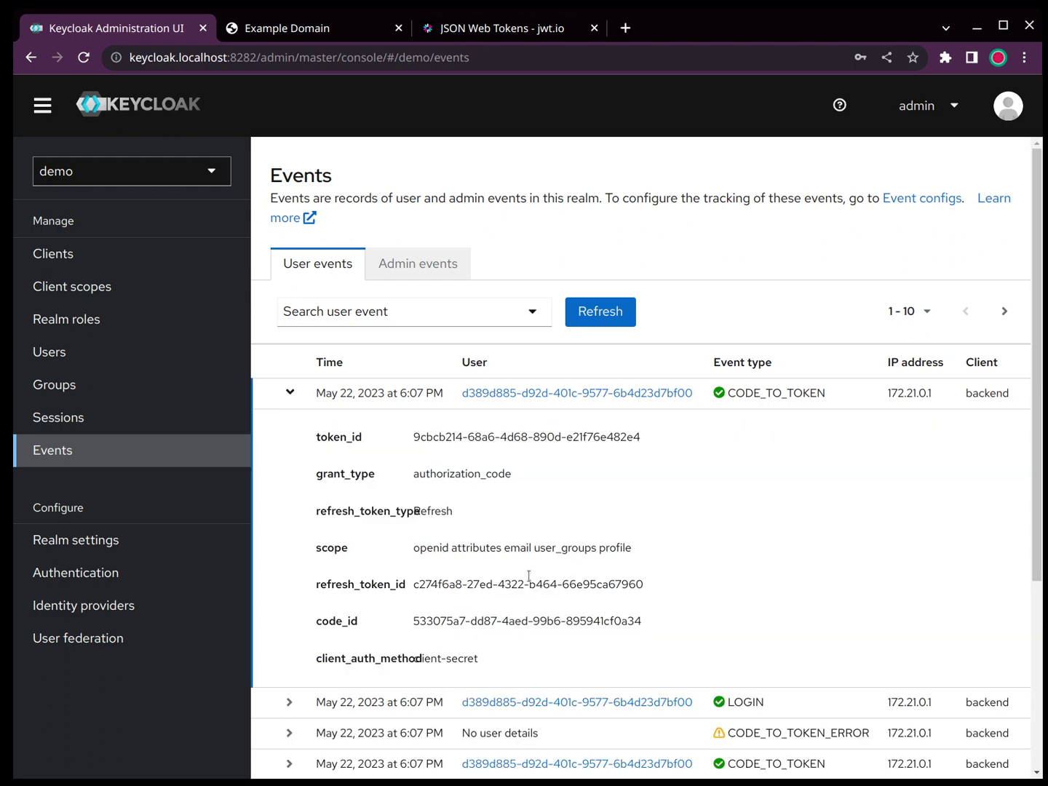
{"action": "left_click", "coordinate": [289, 396]}
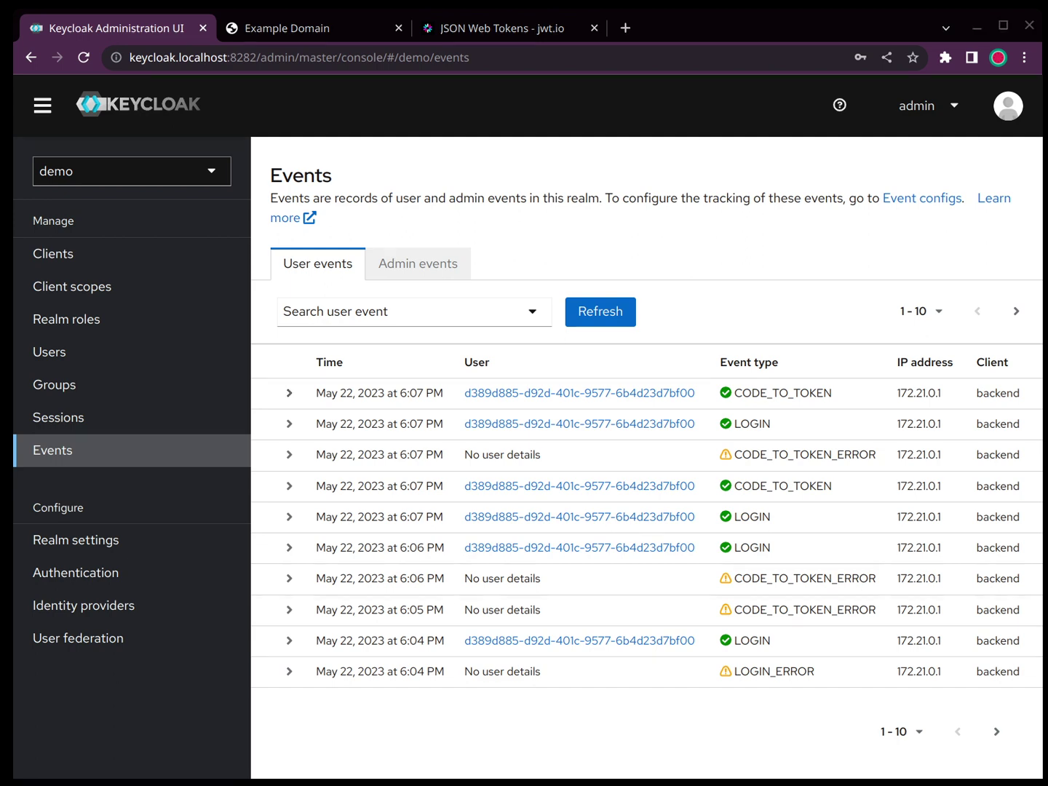
{"action": "left_click", "coordinate": [486, 30]}
{"action": "left_click_drag", "start_coordinate": [599, 588], "coordinate": [529, 544]}
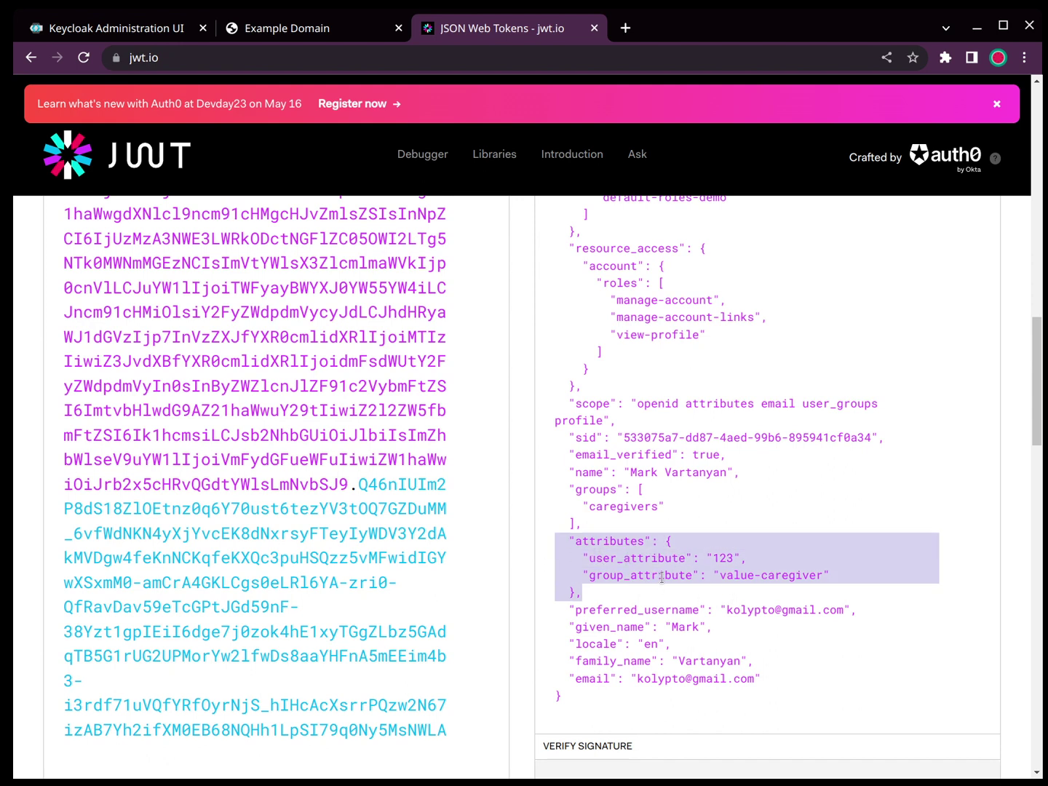
{"action": "left_click", "coordinate": [105, 30]}
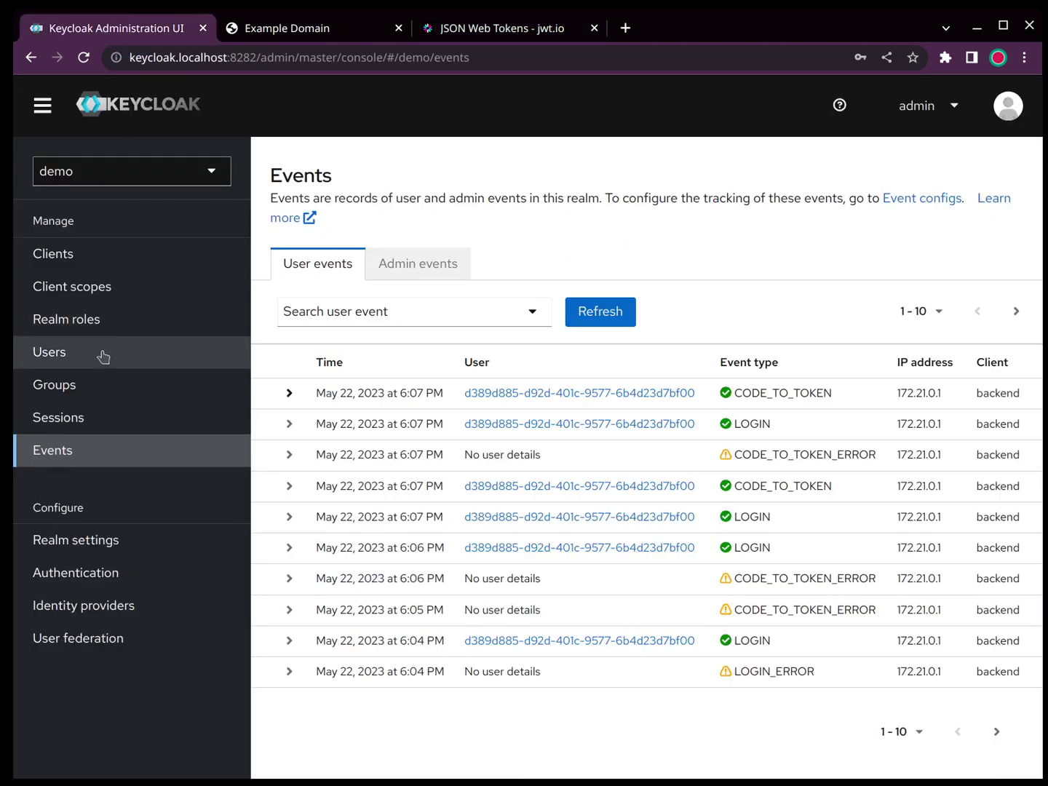
{"action": "left_click", "coordinate": [82, 376]}
{"action": "left_click", "coordinate": [82, 363]}
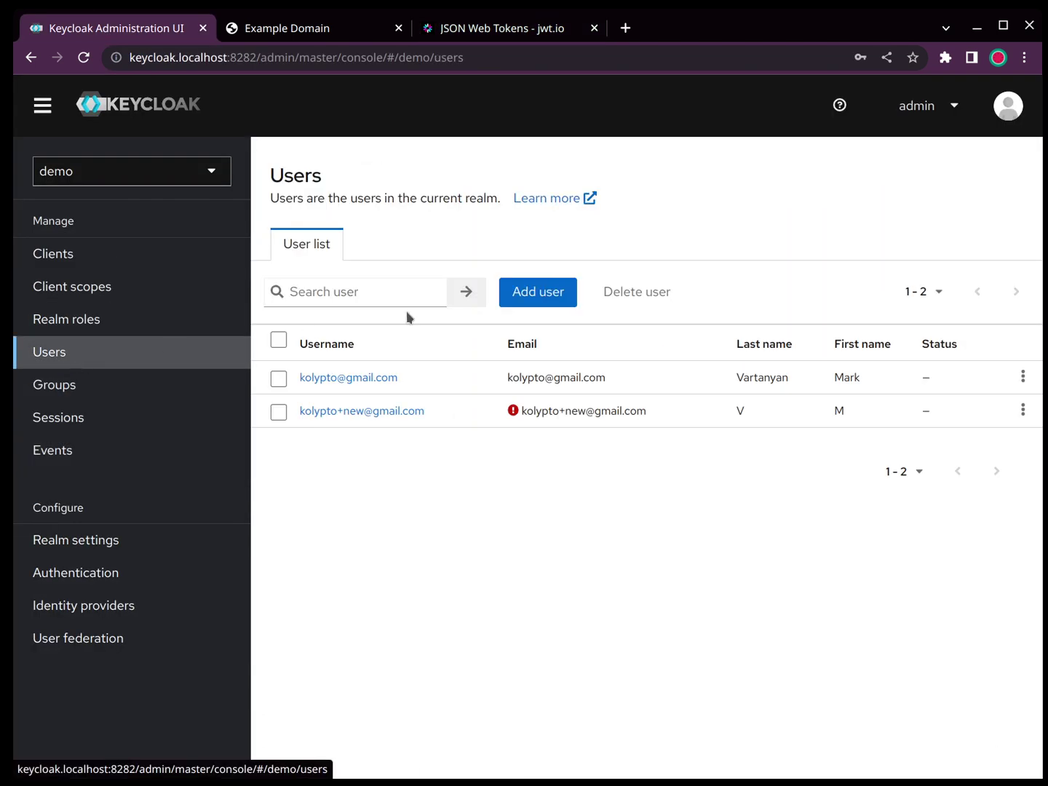
Step: Save attribute blahbla with value 'sdmfjhjksdfhjksd' on the first user, then check its caregivers group
{"action": "left_click", "coordinate": [335, 377]}
{"action": "left_click", "coordinate": [400, 241]}
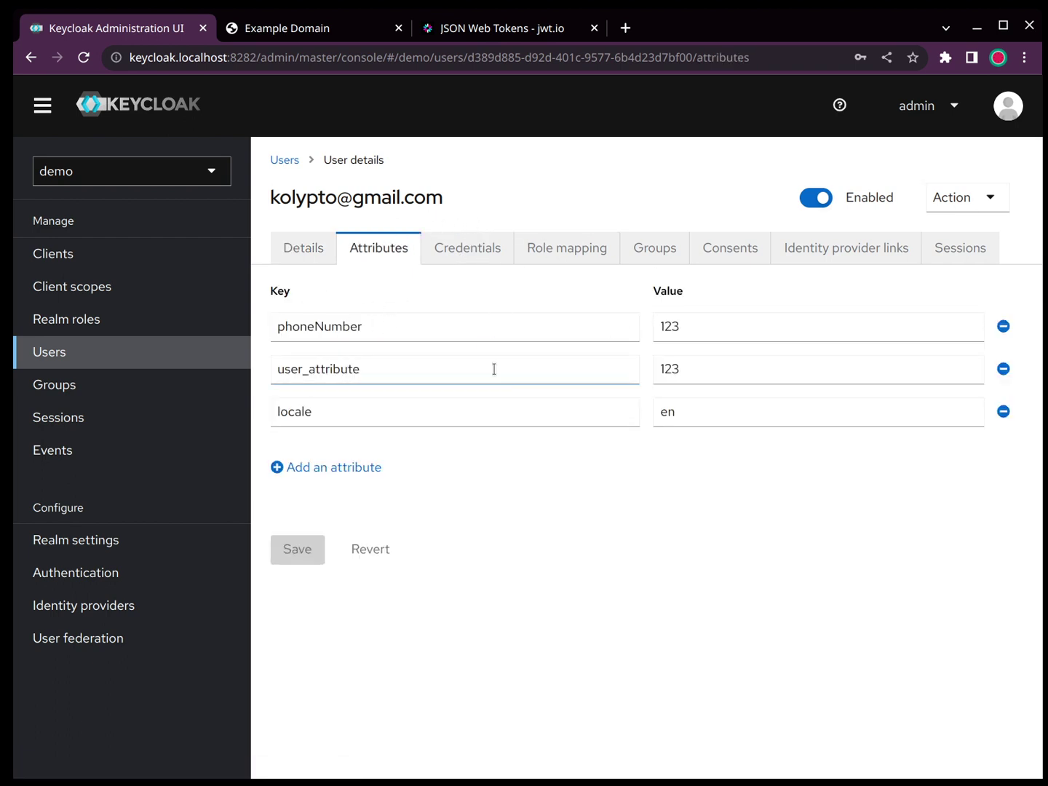
{"action": "left_click", "coordinate": [347, 469]}
{"action": "type", "text": "blahbla"}
{"action": "key", "text": "Tab"}
{"action": "type", "text": "sdmfjhjksdfhjksd"}
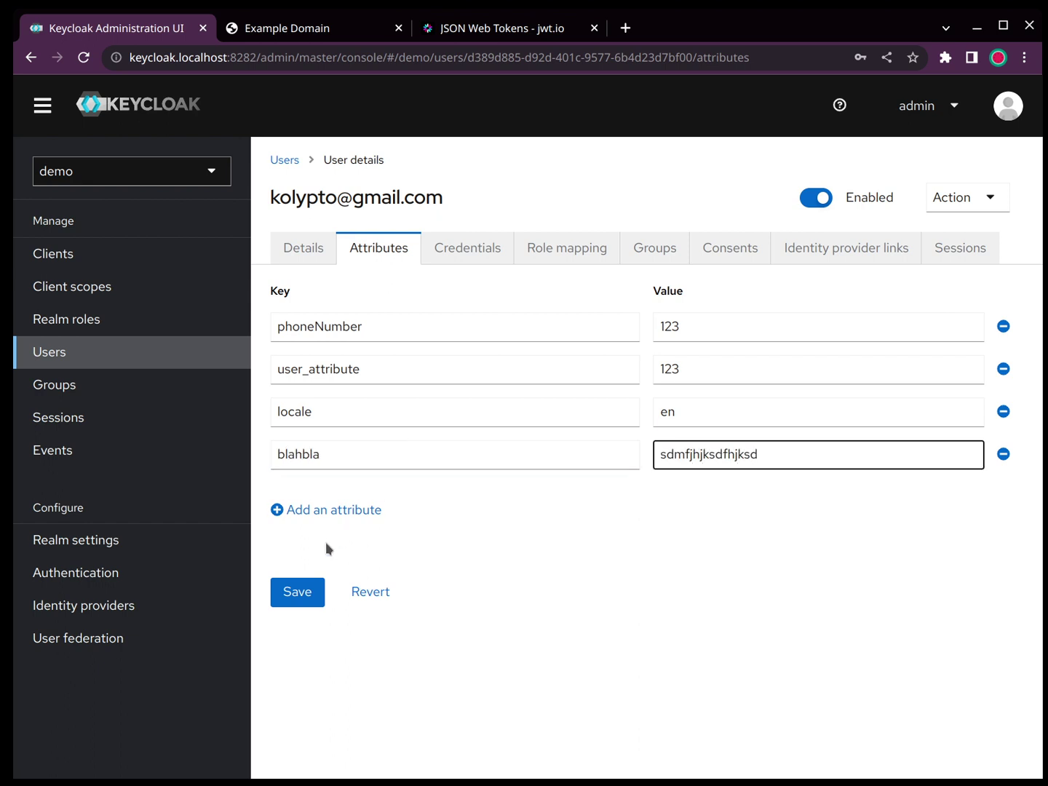
{"action": "left_click", "coordinate": [298, 600]}
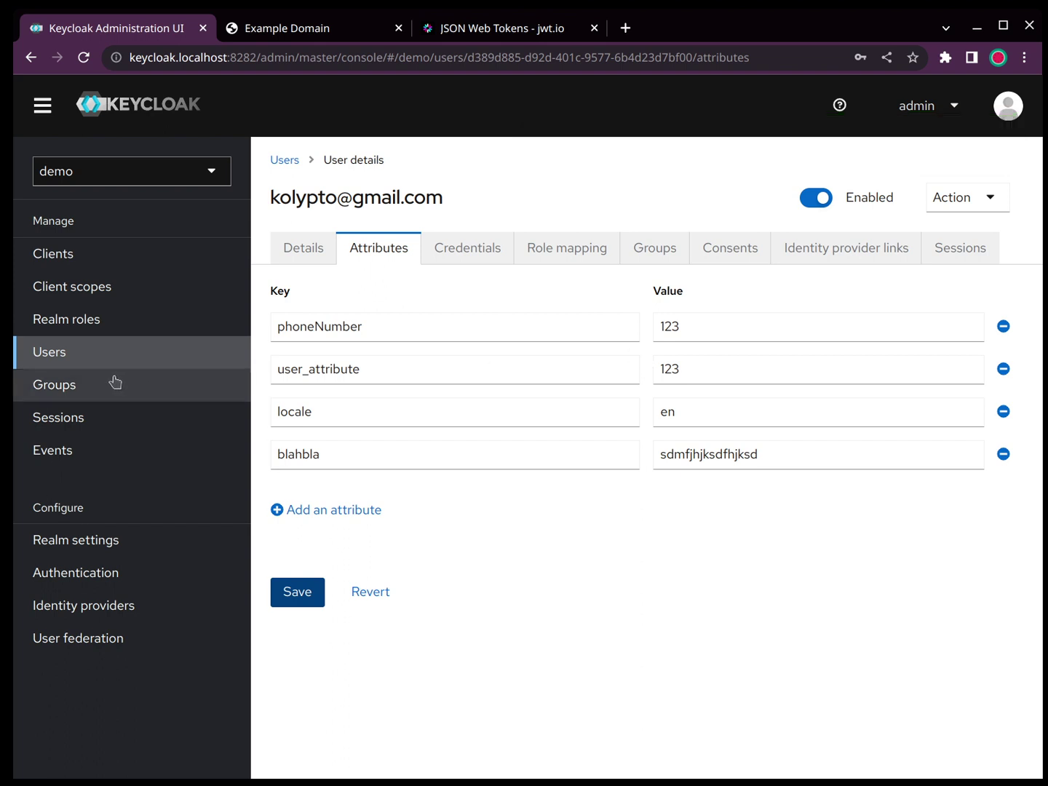
{"action": "left_click", "coordinate": [635, 251]}
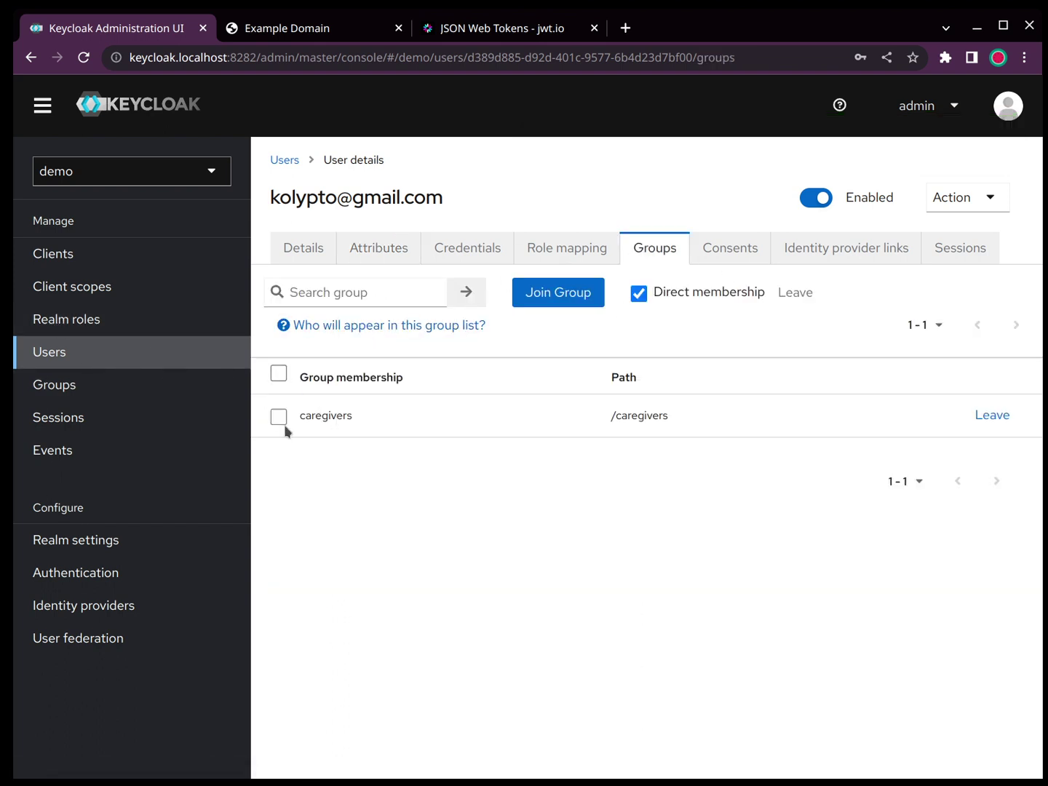
Step: Review the caregivers group's attributes and its members
{"action": "left_click", "coordinate": [307, 248]}
{"action": "left_click", "coordinate": [74, 387]}
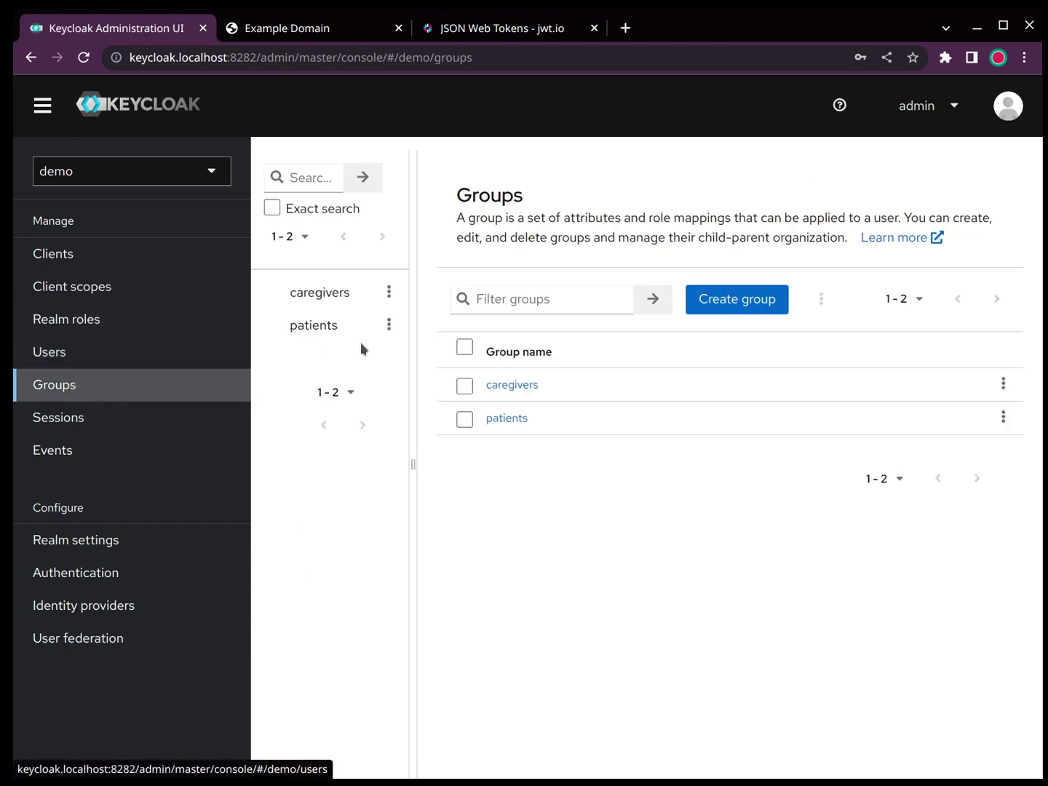
{"action": "left_click", "coordinate": [532, 389]}
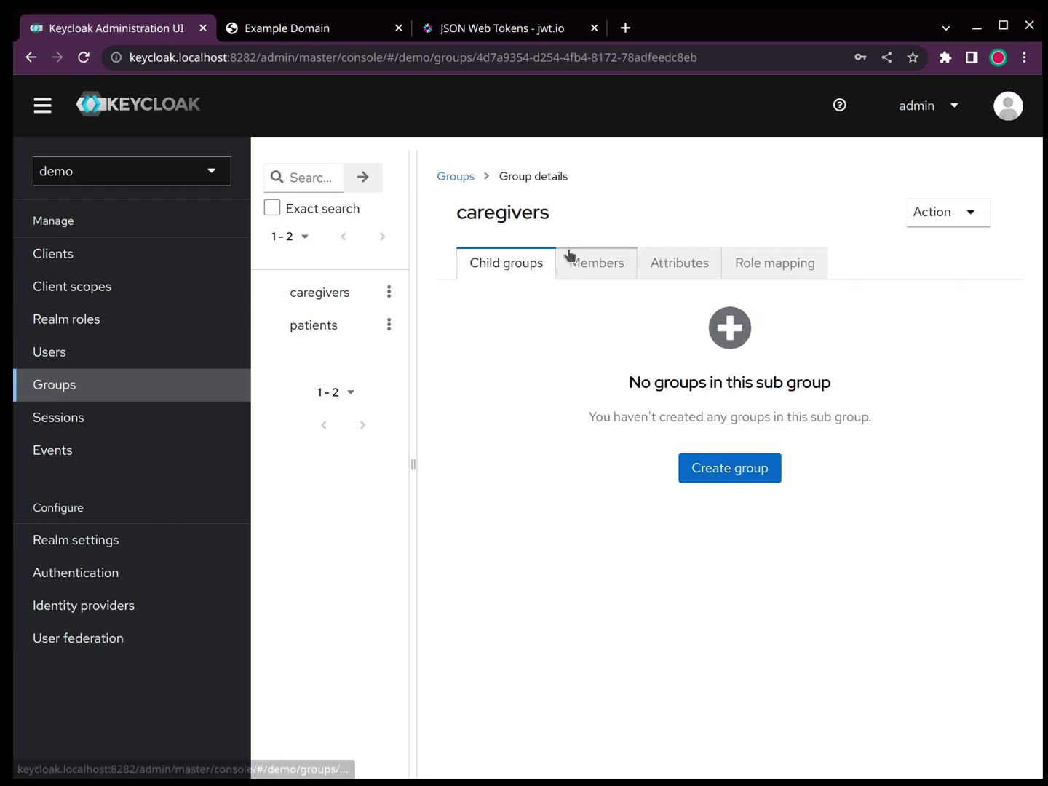
{"action": "left_click", "coordinate": [655, 266]}
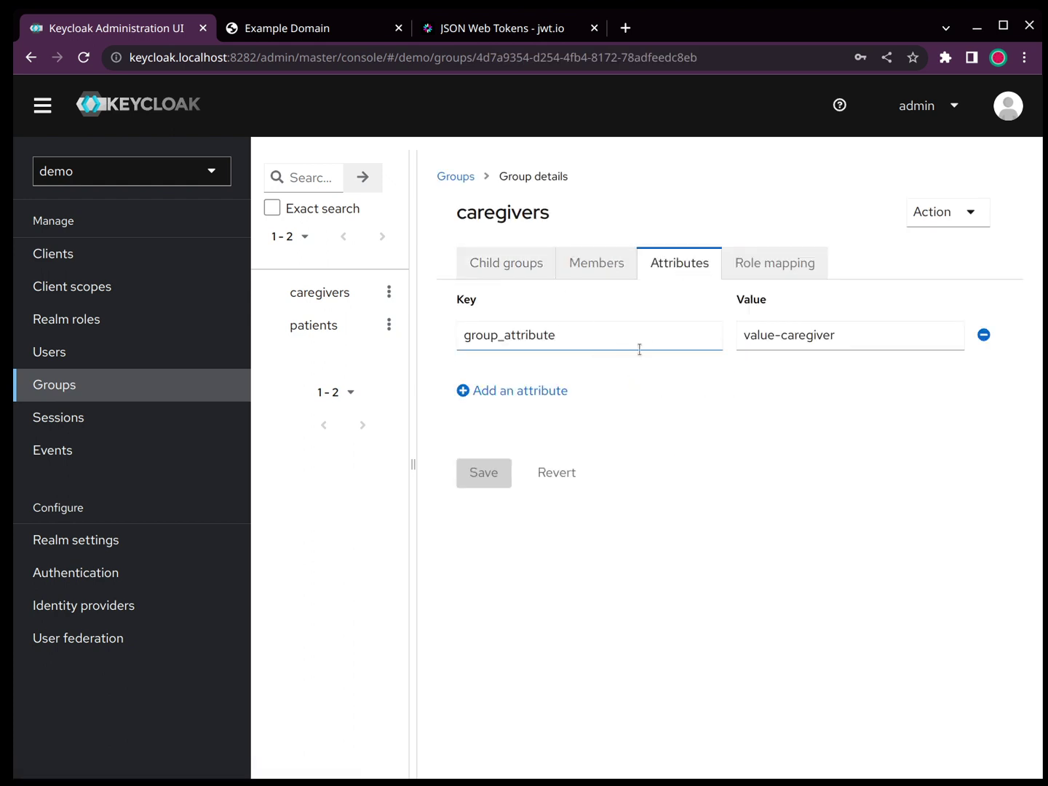
{"action": "left_click", "coordinate": [530, 392]}
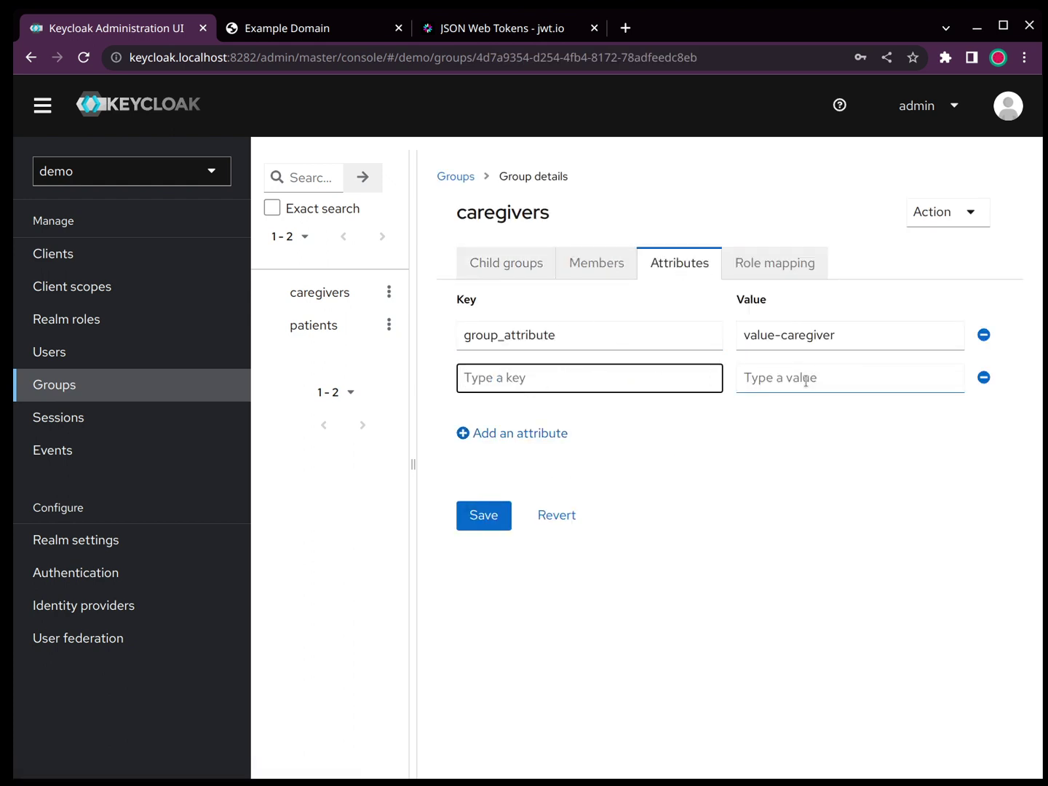
{"action": "left_click", "coordinate": [592, 274]}
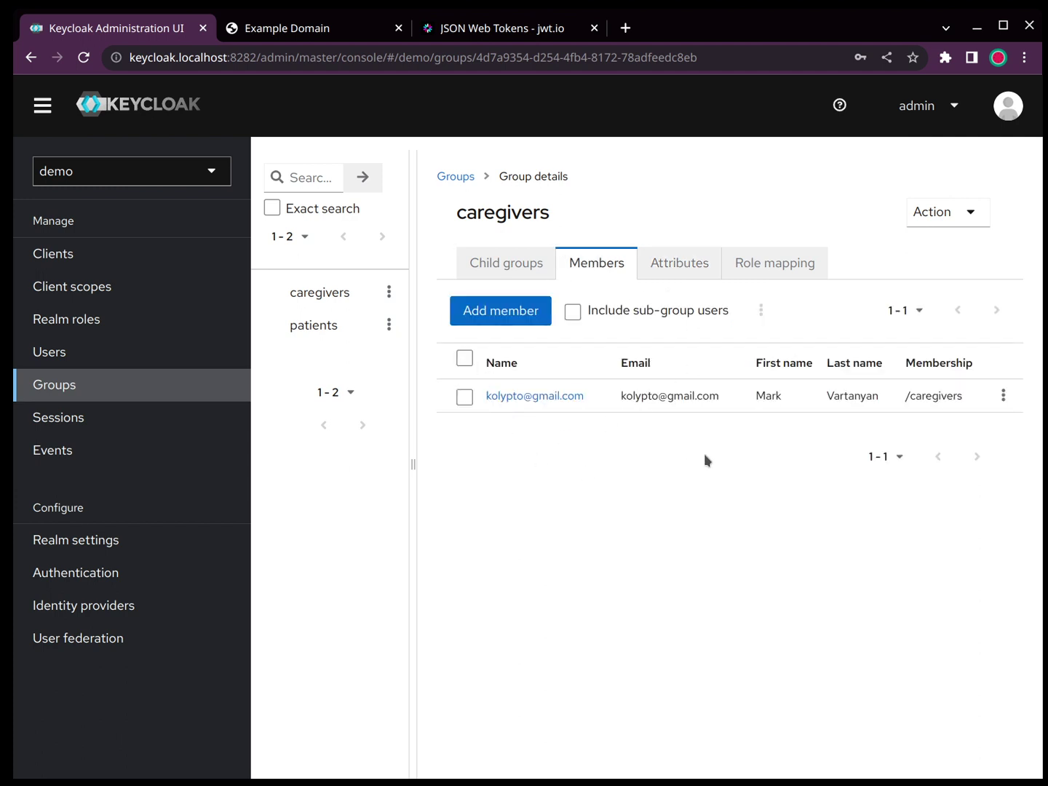
Step: Open and cancel both Create group and Create child group under caregivers, leaving groups unchanged
{"action": "left_click", "coordinate": [97, 379]}
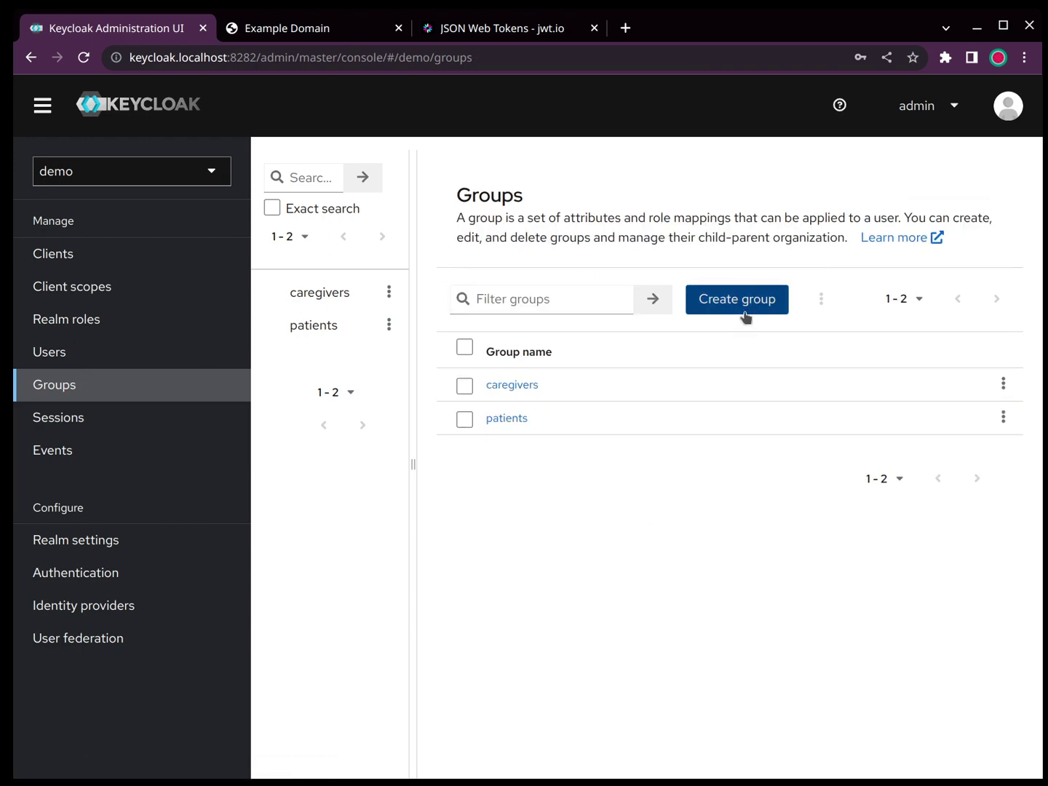
{"action": "left_click", "coordinate": [745, 317]}
{"action": "key", "text": "Escape"}
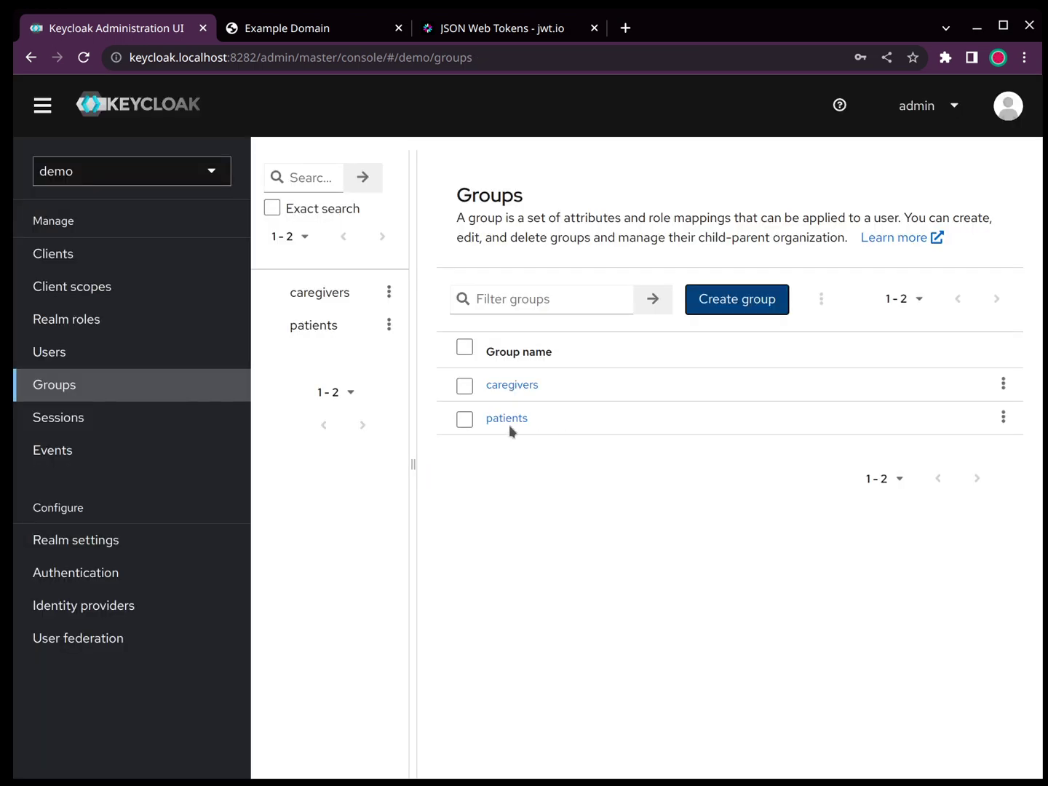
{"action": "left_click", "coordinate": [1003, 383]}
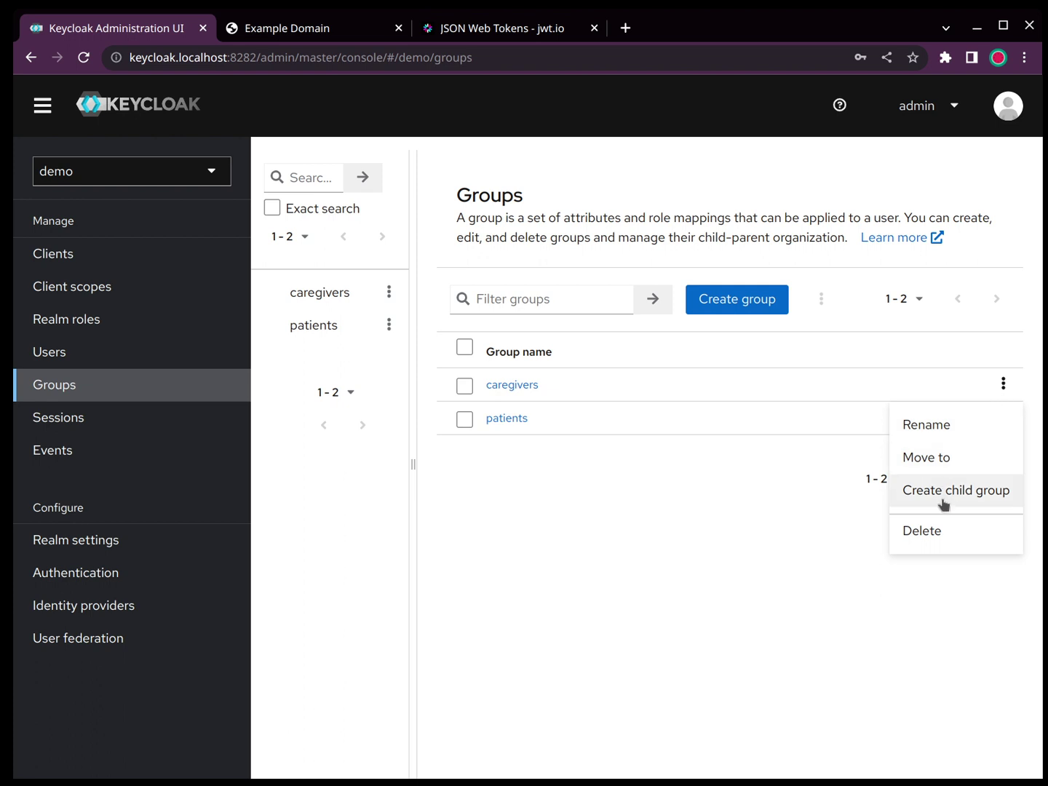
{"action": "left_click", "coordinate": [1004, 494]}
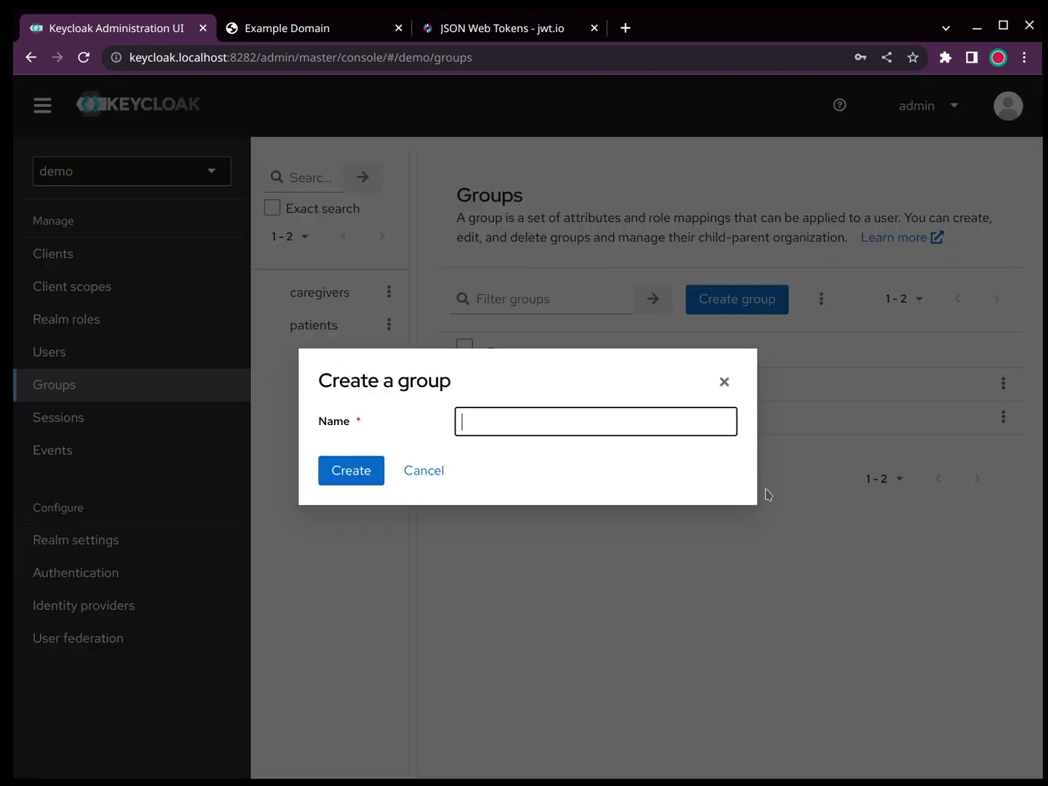
{"action": "key", "text": "Escape"}
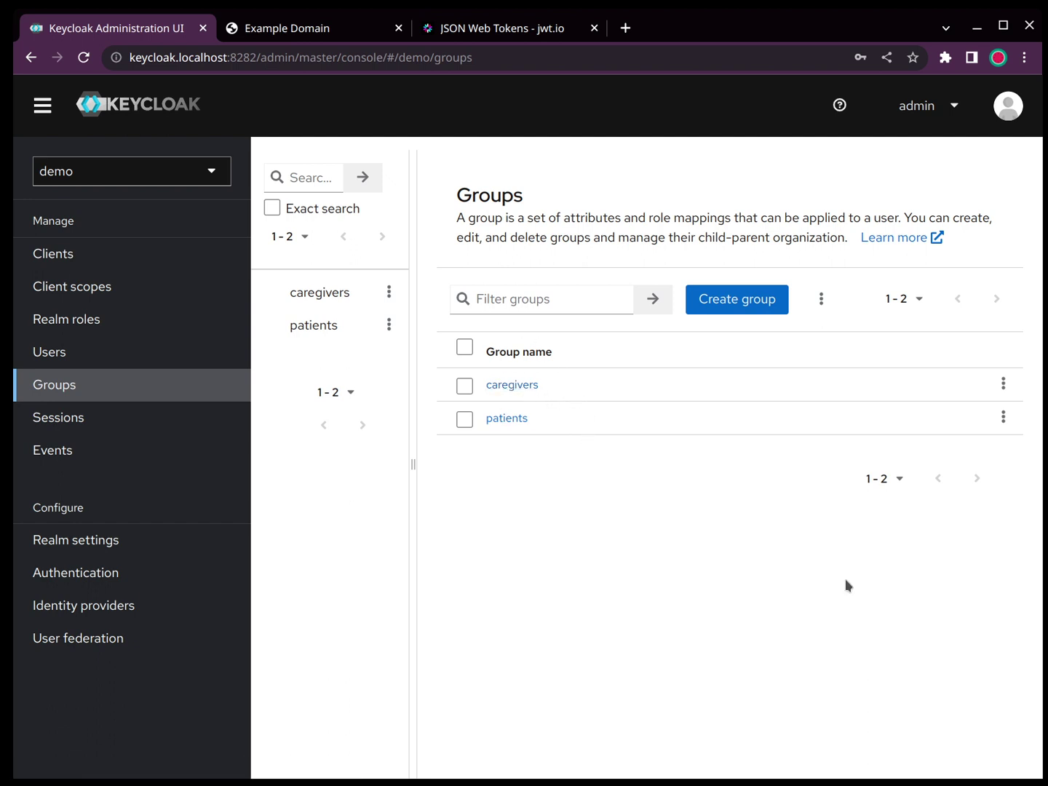
{"action": "key", "text": "alt+Tab"}
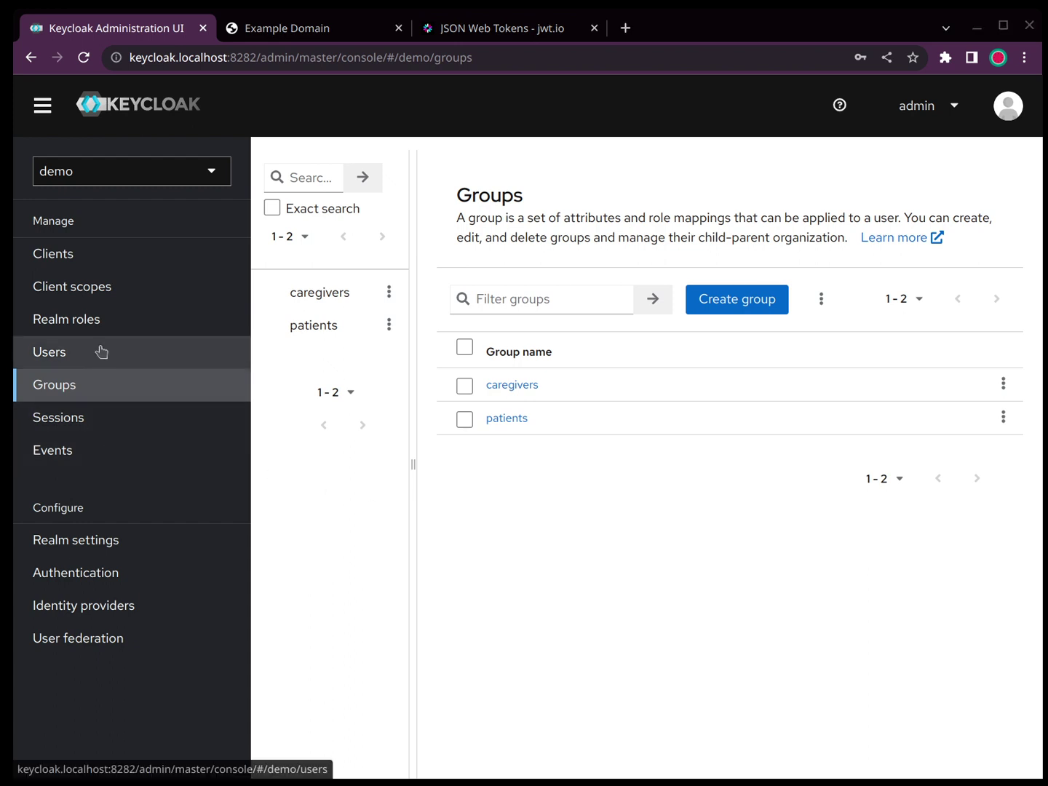
Step: Check the first user's saved attributes in the Users section
{"action": "left_click", "coordinate": [101, 351]}
{"action": "left_click", "coordinate": [337, 378]}
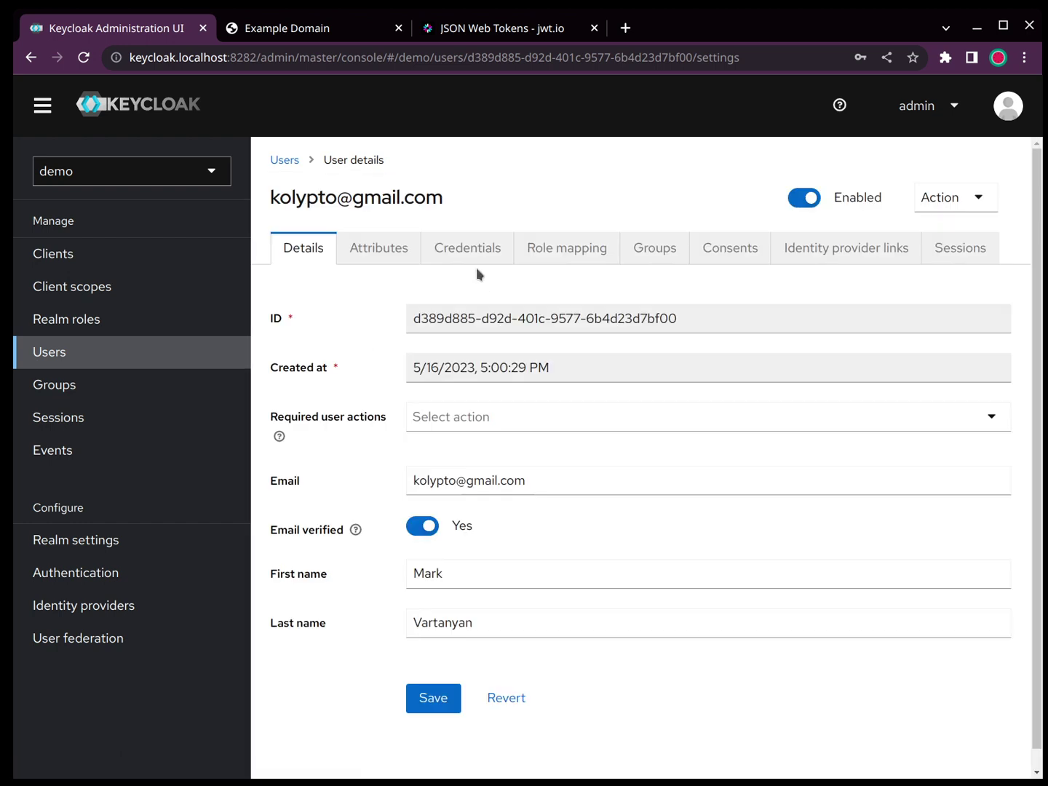
{"action": "left_click", "coordinate": [413, 257]}
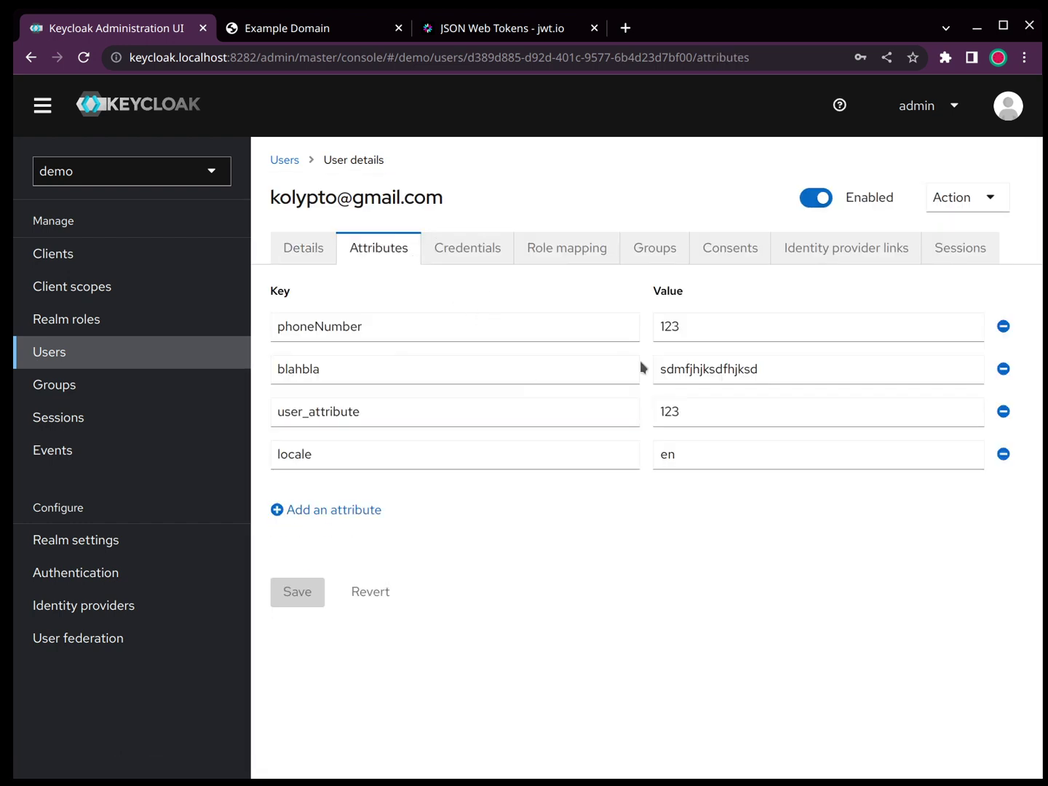
Step: Inspect the group_attribute mapper of the attributes client scope, ending on the Client scopes list
{"action": "left_click", "coordinate": [78, 289]}
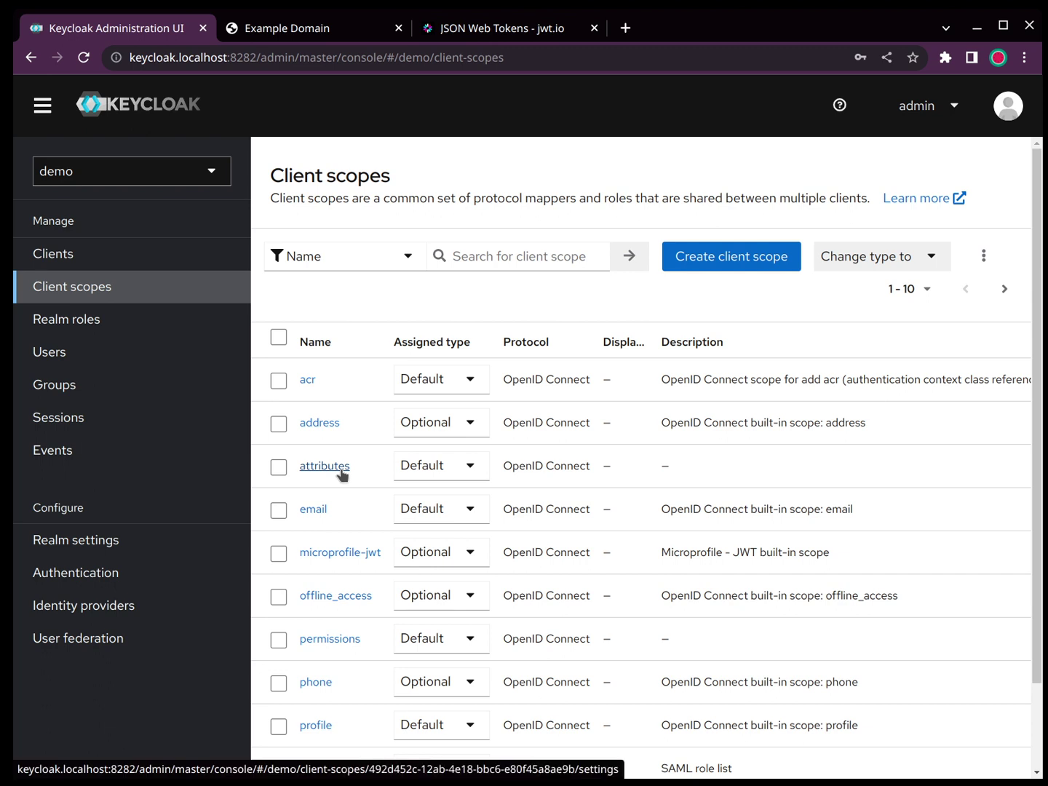
{"action": "left_click", "coordinate": [324, 467]}
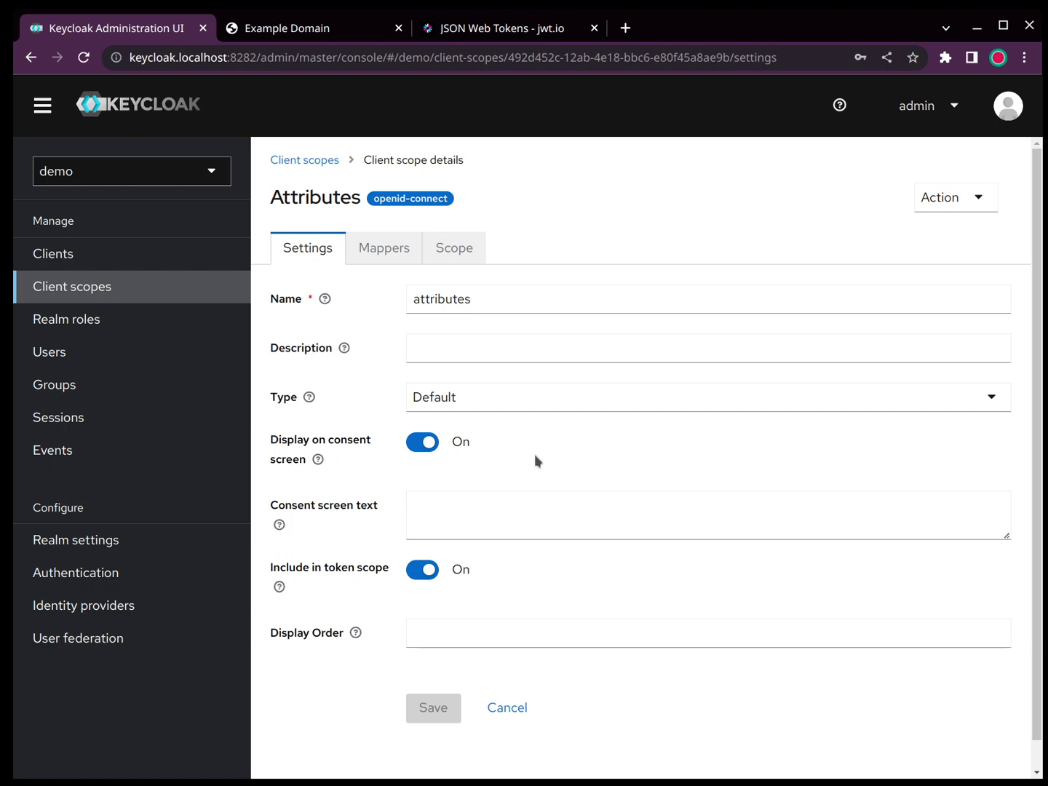
{"action": "left_click", "coordinate": [390, 247]}
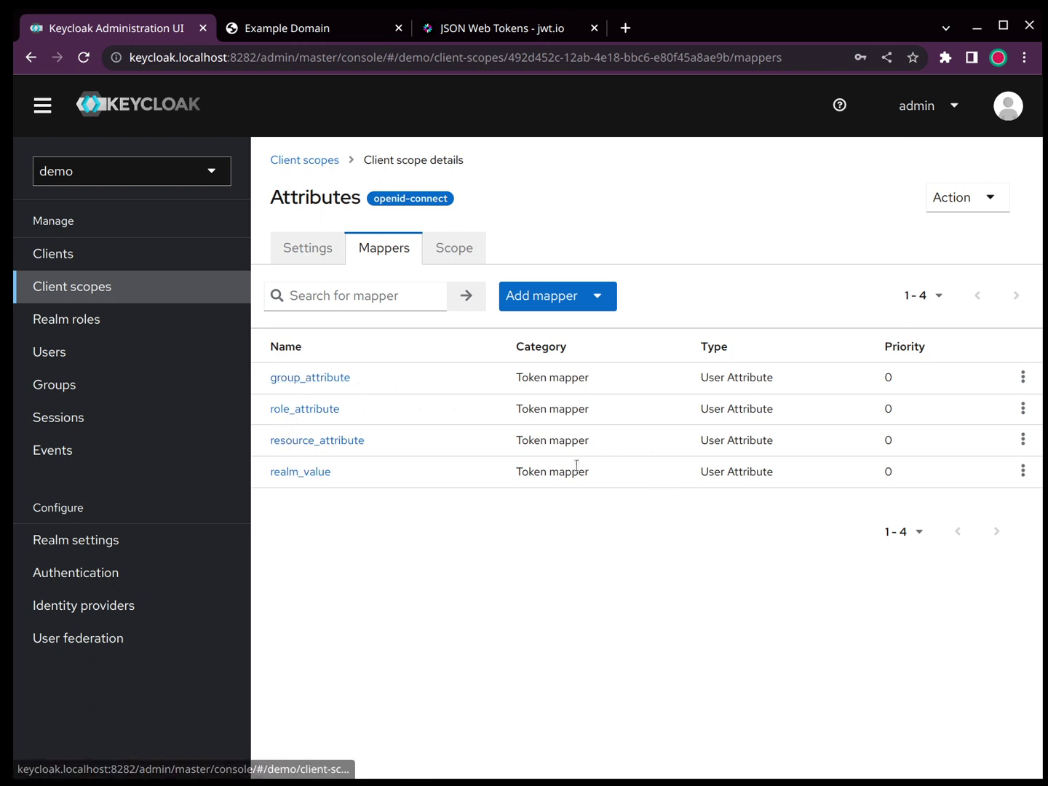
{"action": "left_click", "coordinate": [285, 250]}
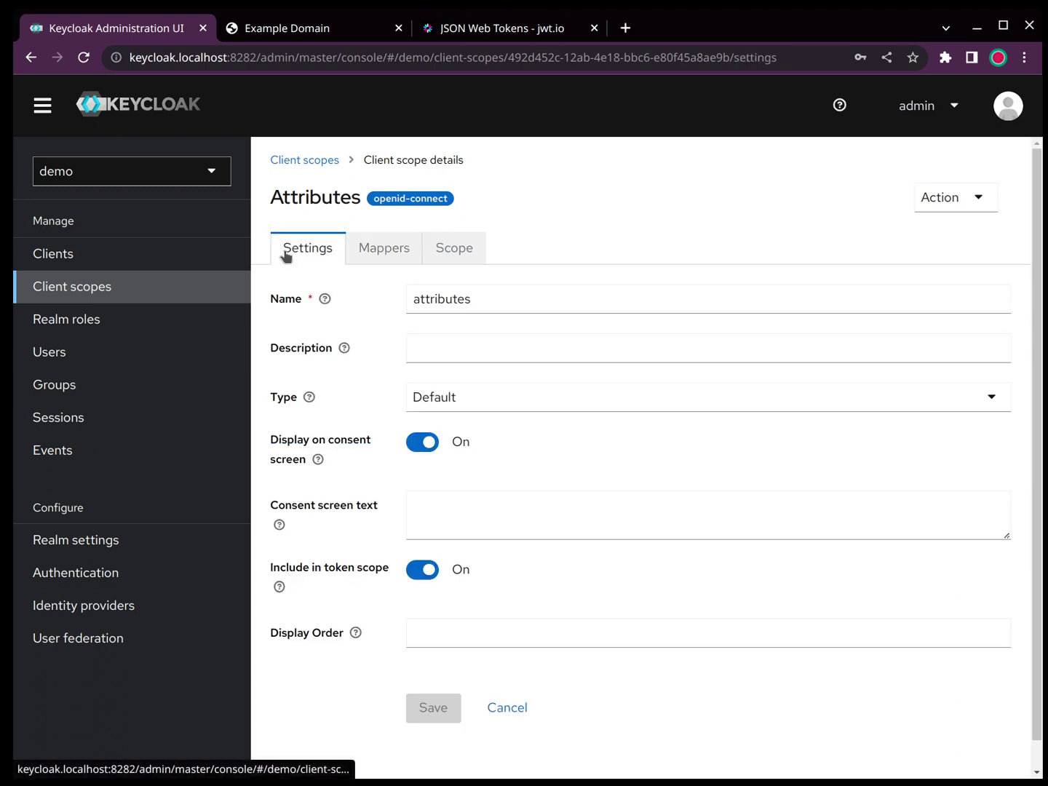
{"action": "left_click", "coordinate": [372, 251]}
{"action": "left_click", "coordinate": [313, 372]}
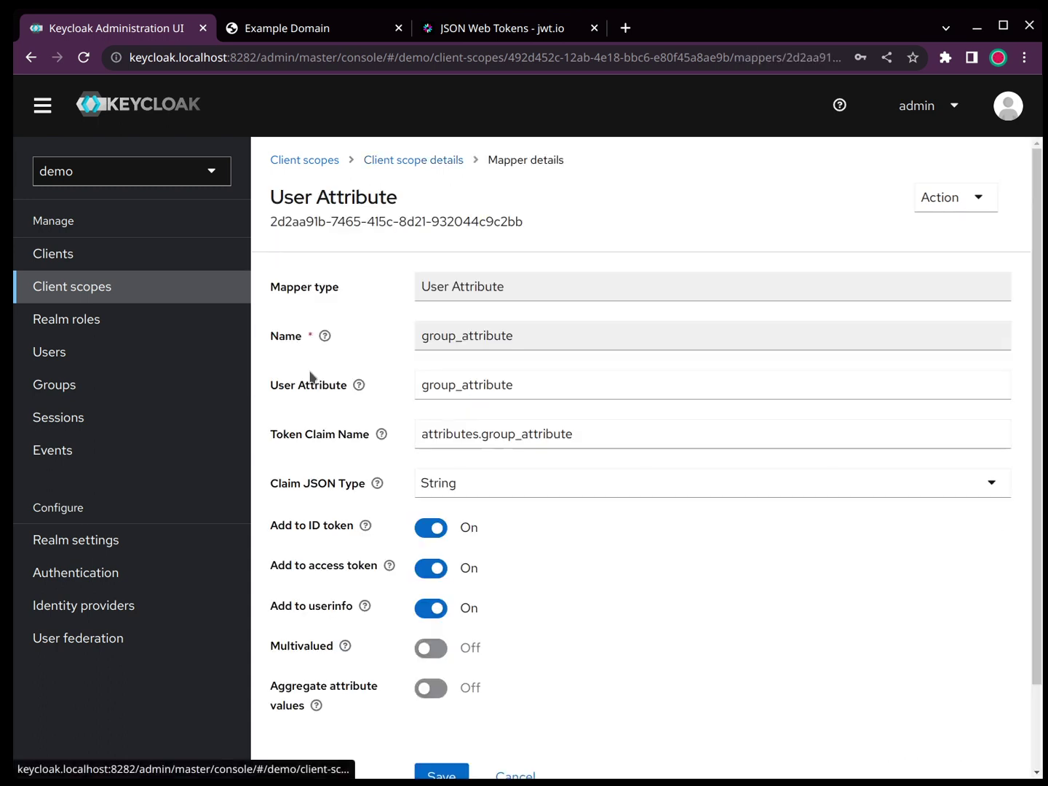
{"action": "scroll", "coordinate": [604, 518], "scroll_direction": "down", "scroll_amount": 1}
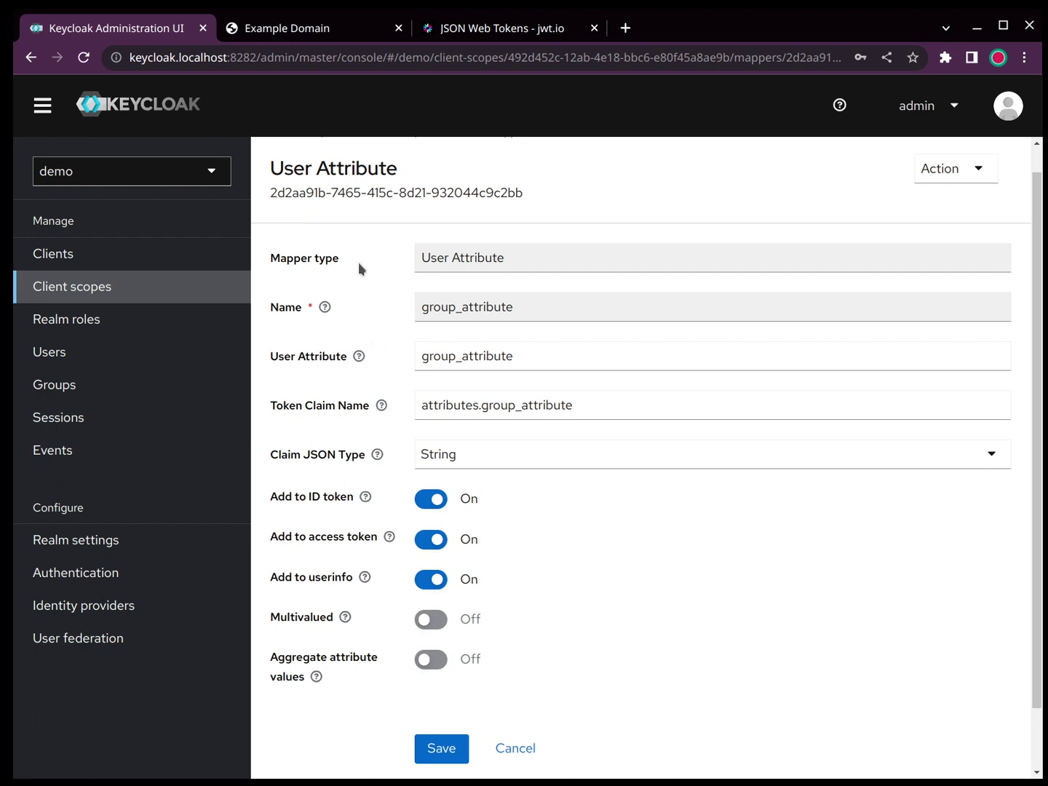
{"action": "left_click", "coordinate": [127, 285]}
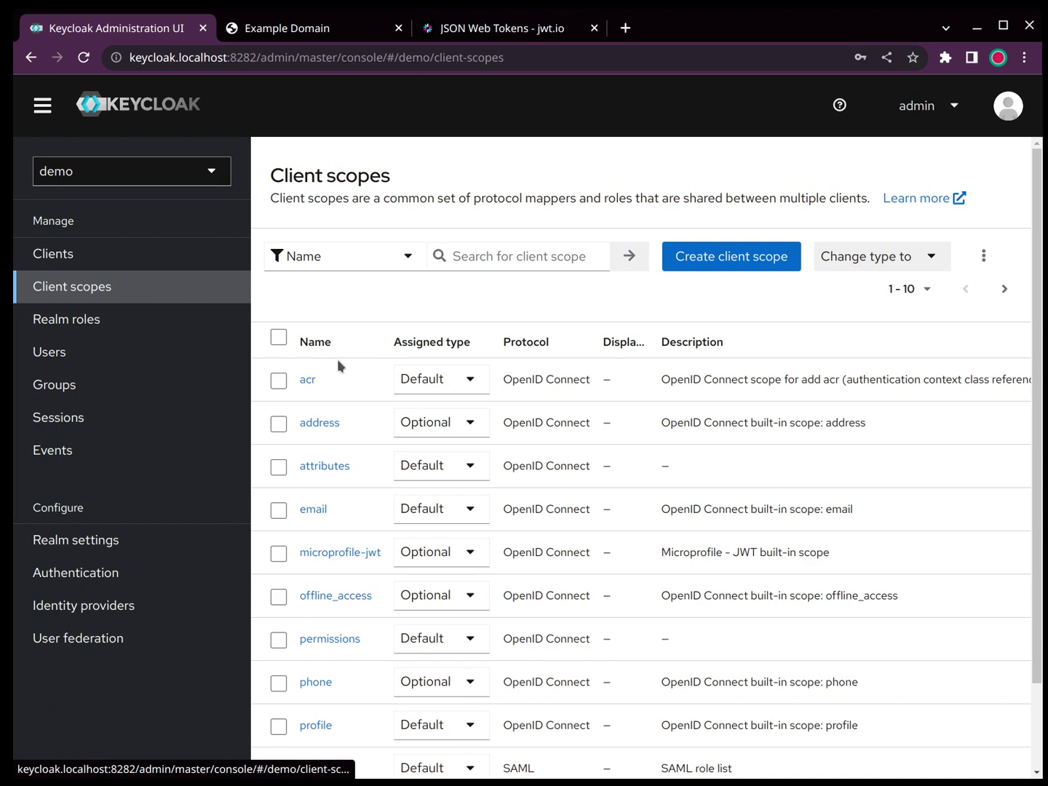
{"action": "left_click", "coordinate": [329, 467]}
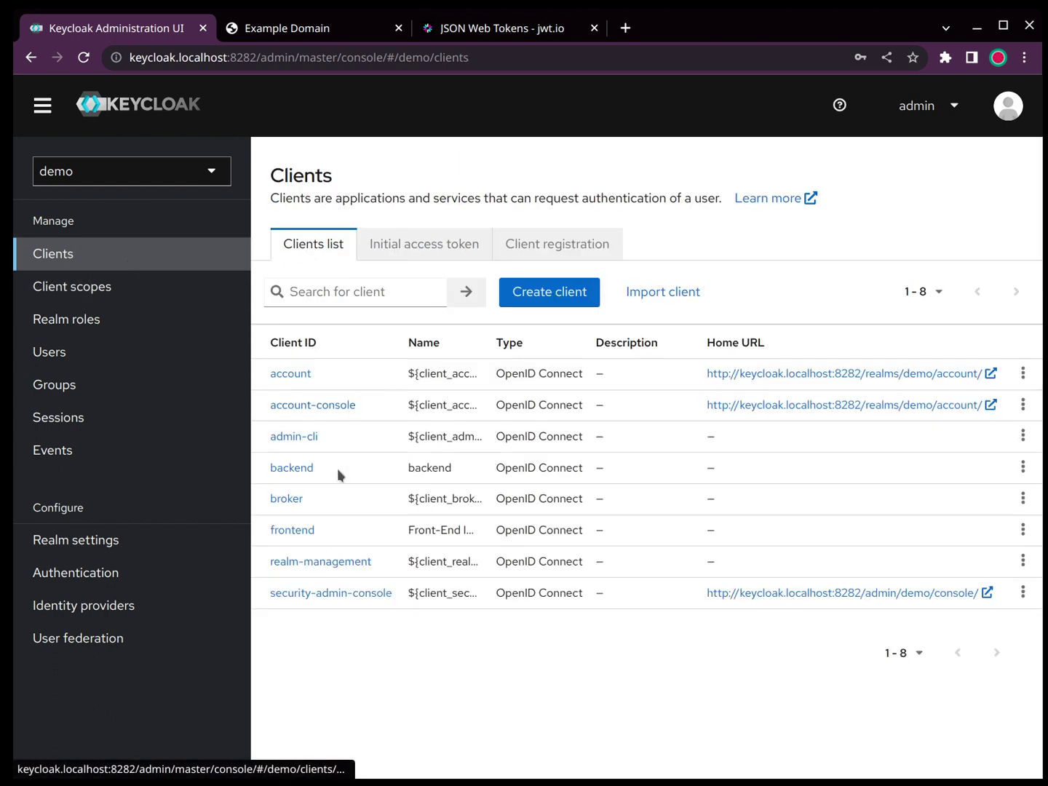
{"action": "left_click", "coordinate": [297, 470]}
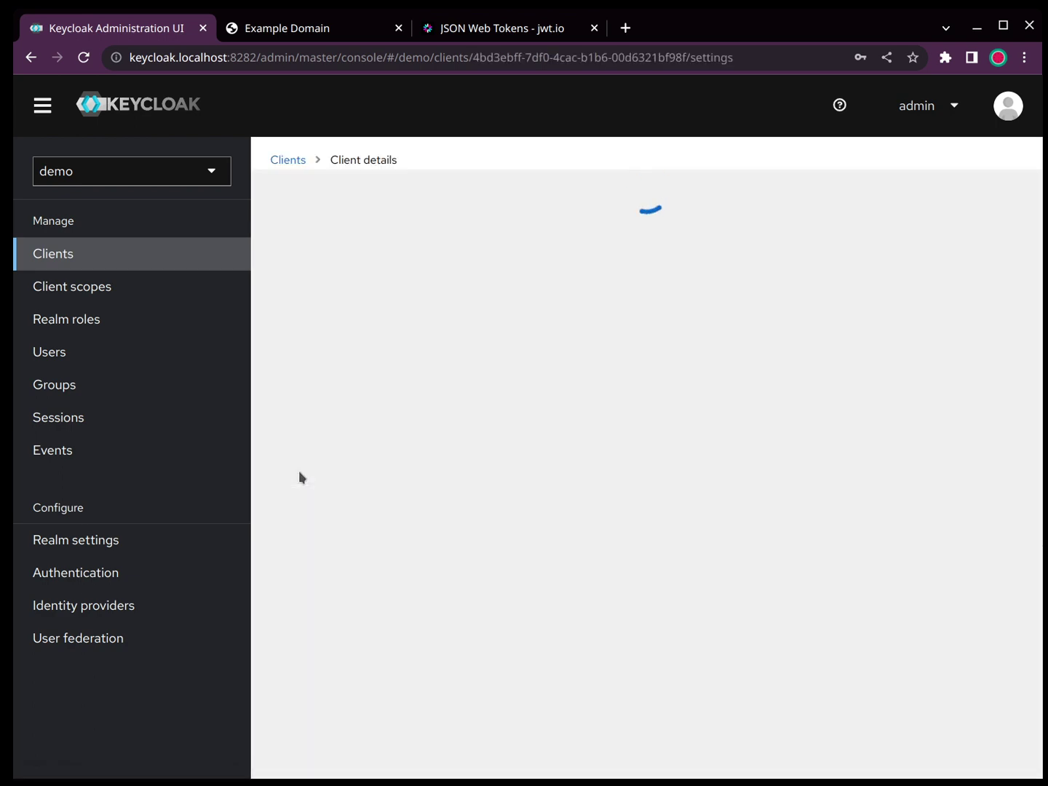
{"action": "scroll", "coordinate": [515, 609], "scroll_direction": "down", "scroll_amount": 7}
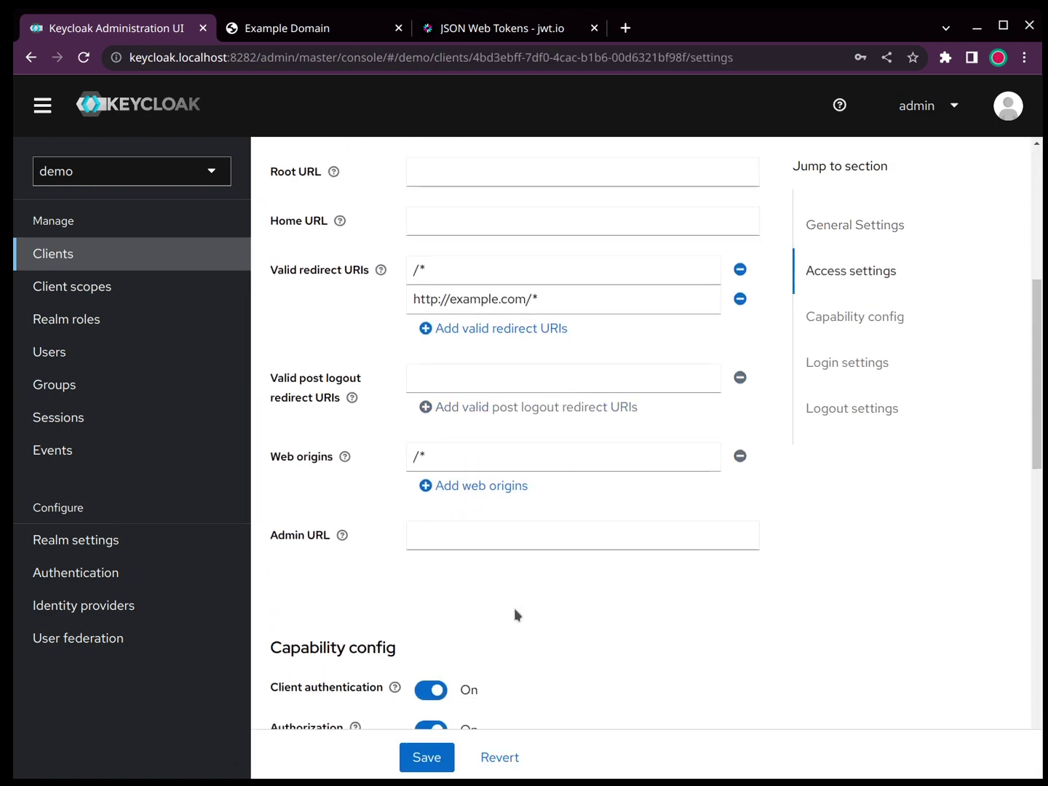
{"action": "scroll", "coordinate": [514, 615], "scroll_direction": "down", "scroll_amount": 12}
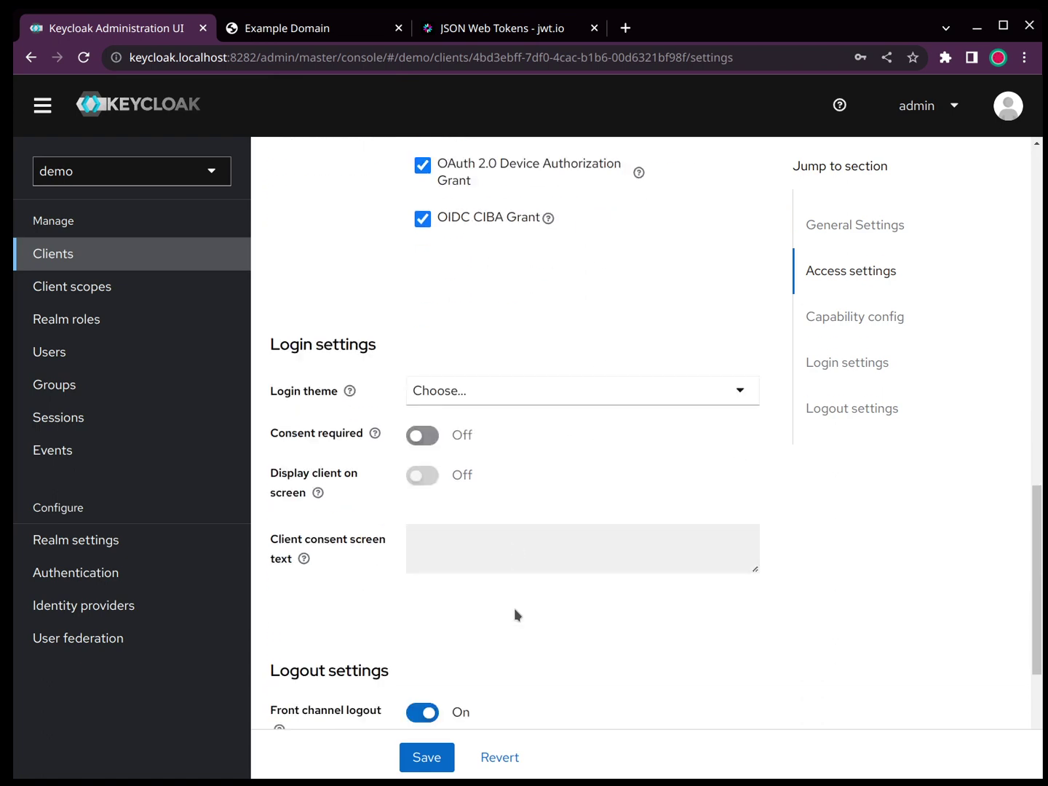
{"action": "scroll", "coordinate": [514, 608], "scroll_direction": "down", "scroll_amount": 3}
Step: Keep the attributes scope assigned as Default on the backend client's Client scopes tab
{"action": "scroll", "coordinate": [515, 607], "scroll_direction": "up", "scroll_amount": 20}
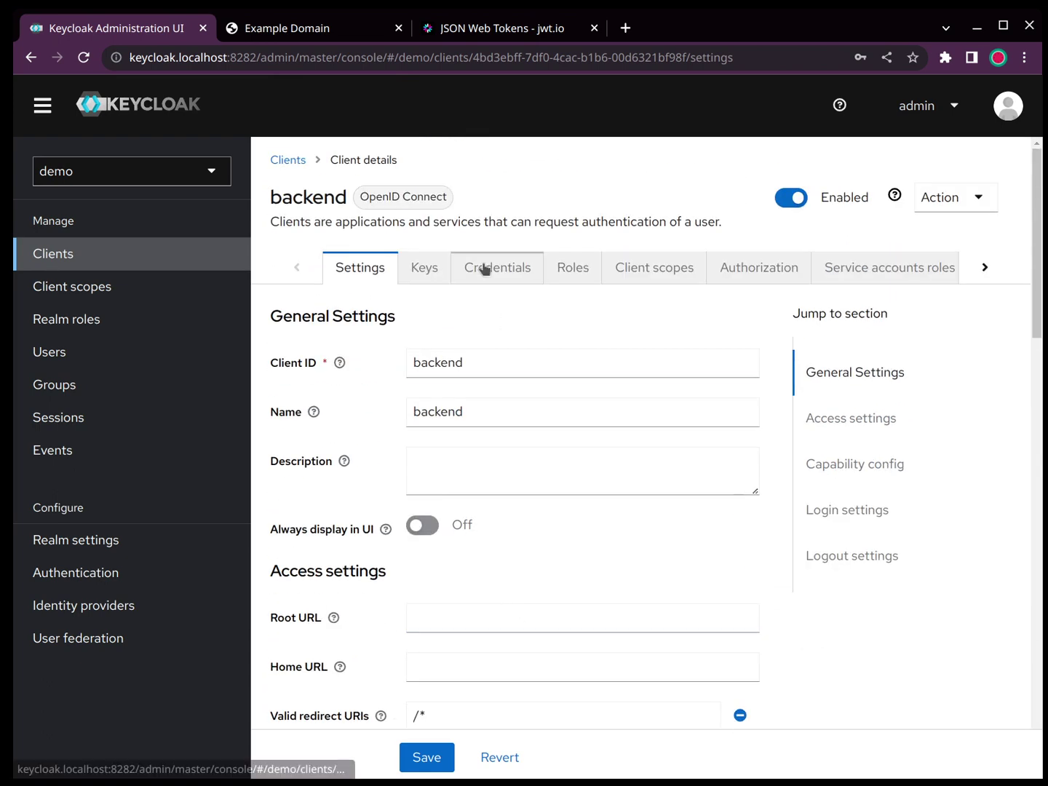
{"action": "left_click", "coordinate": [620, 266]}
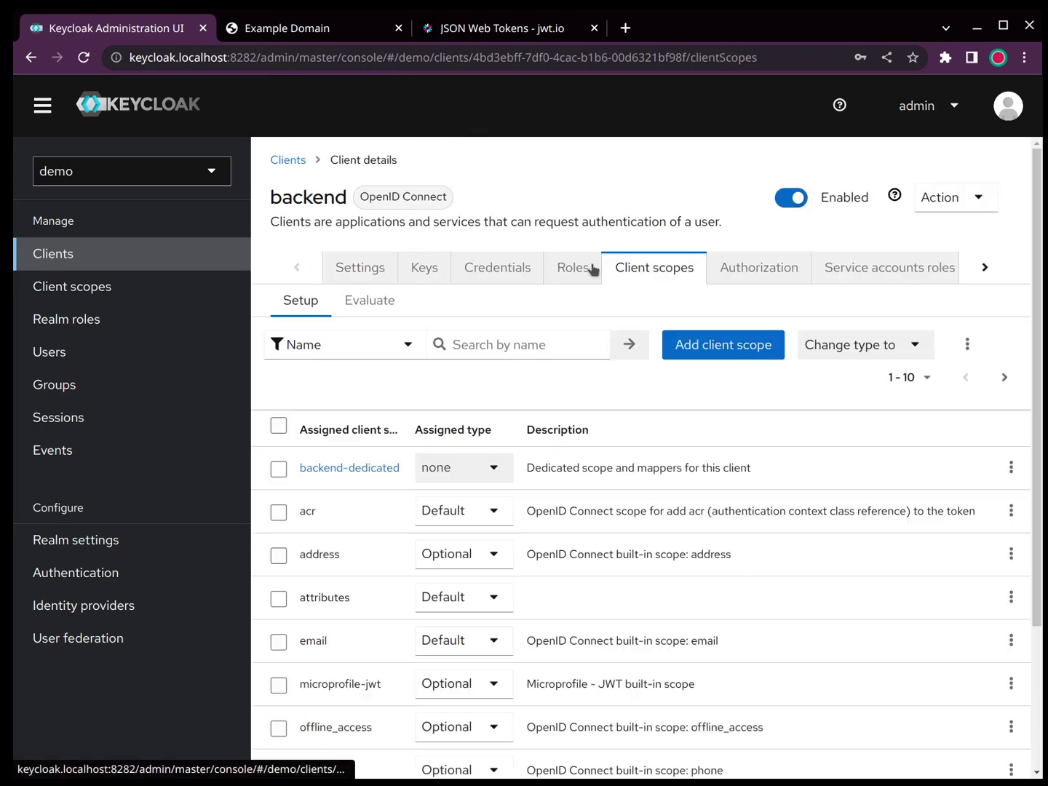
{"action": "double_click", "coordinate": [311, 601]}
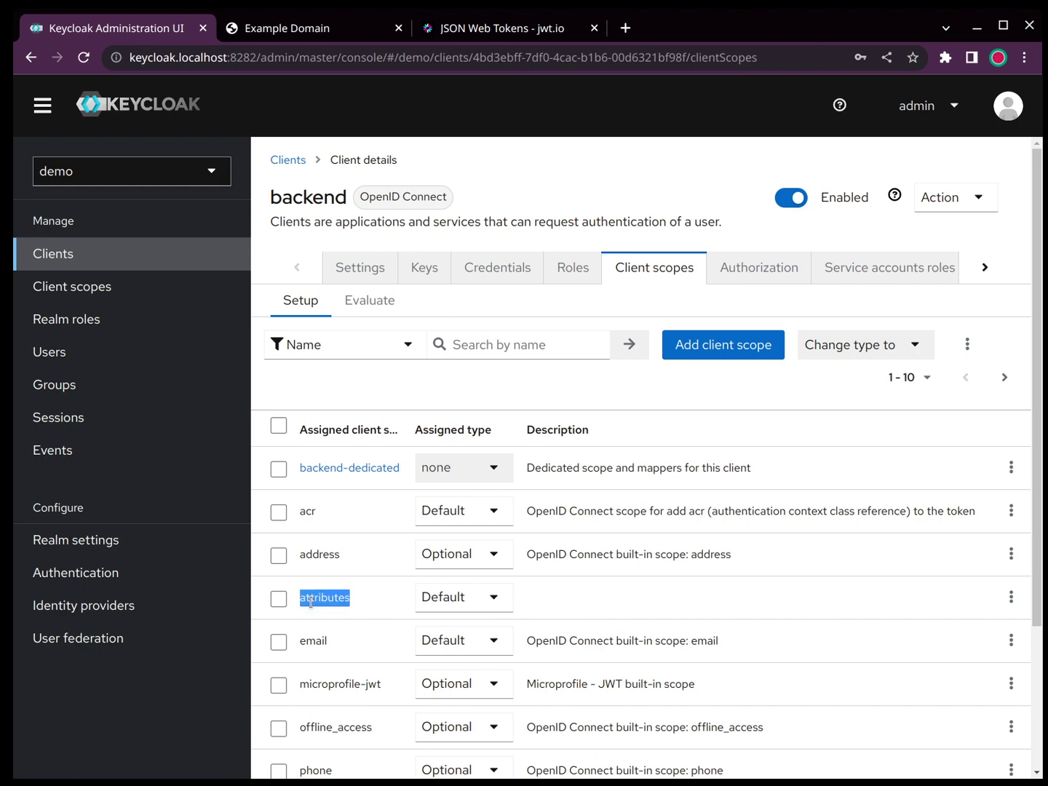
{"action": "left_click", "coordinate": [492, 612]}
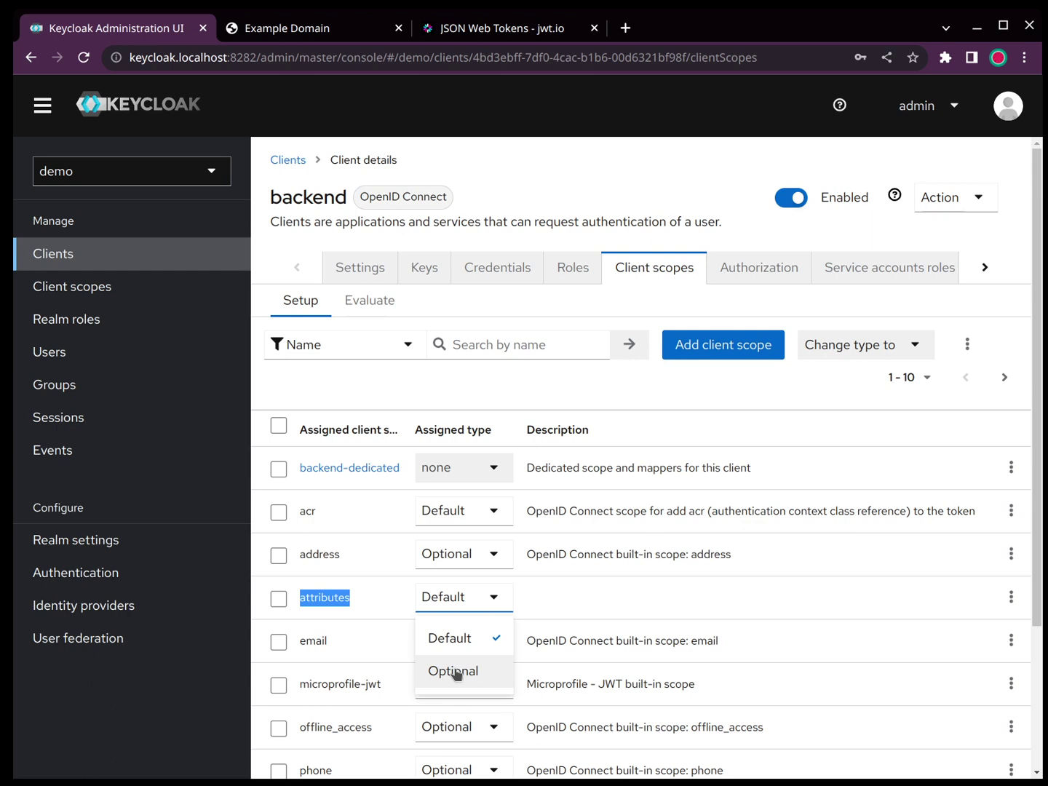
{"action": "left_click", "coordinate": [721, 603]}
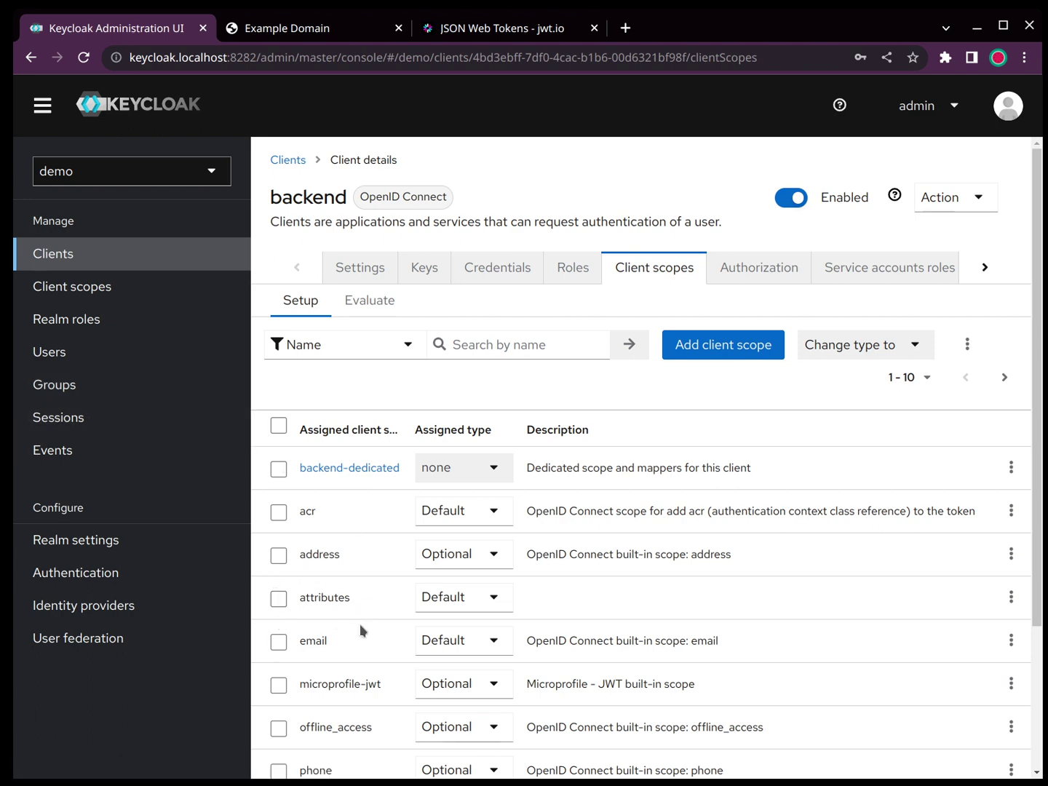
{"action": "scroll", "coordinate": [370, 625], "scroll_direction": "down", "scroll_amount": 3}
{"action": "scroll", "coordinate": [370, 625], "scroll_direction": "up", "scroll_amount": 2}
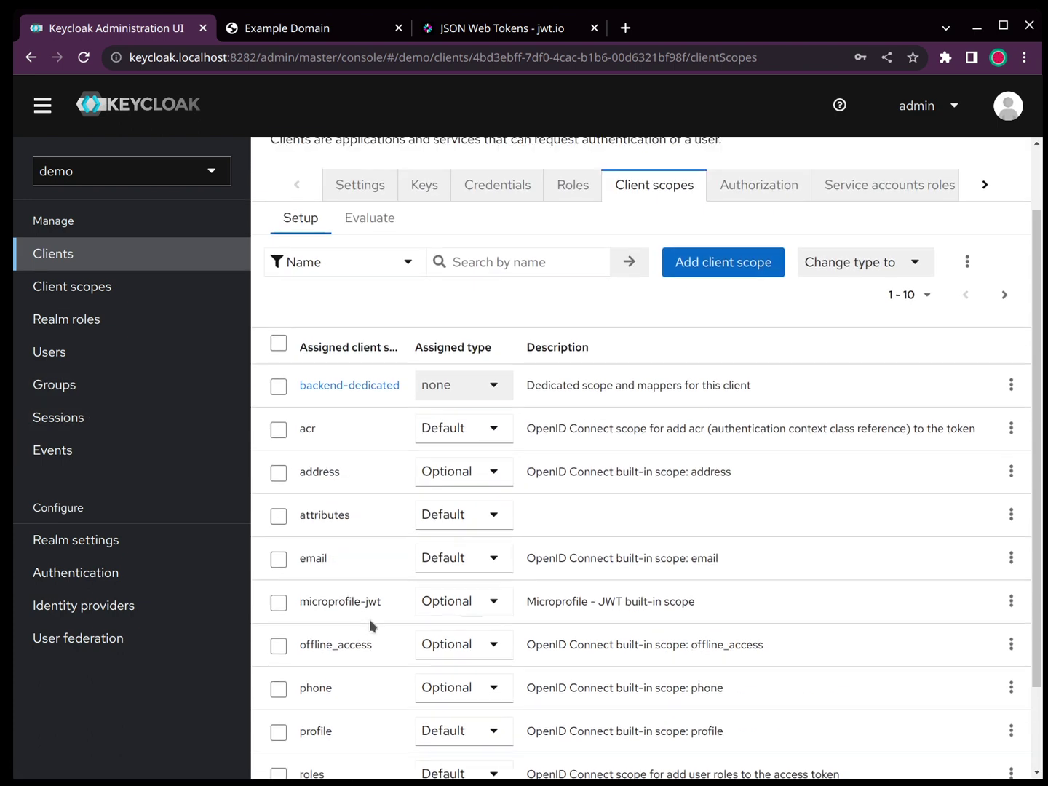
{"action": "left_click", "coordinate": [75, 264]}
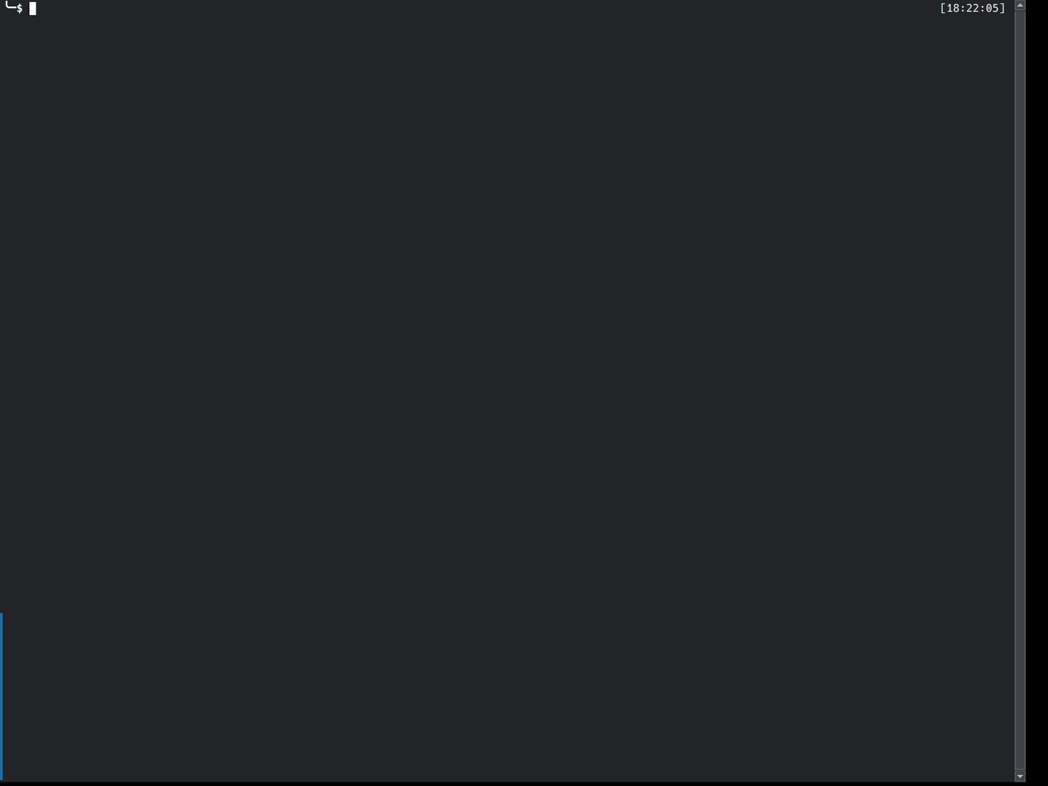
Step: Review and run the password-grant token request for client backend with scope 'openid attributes'
{"action": "key", "text": "Up"}
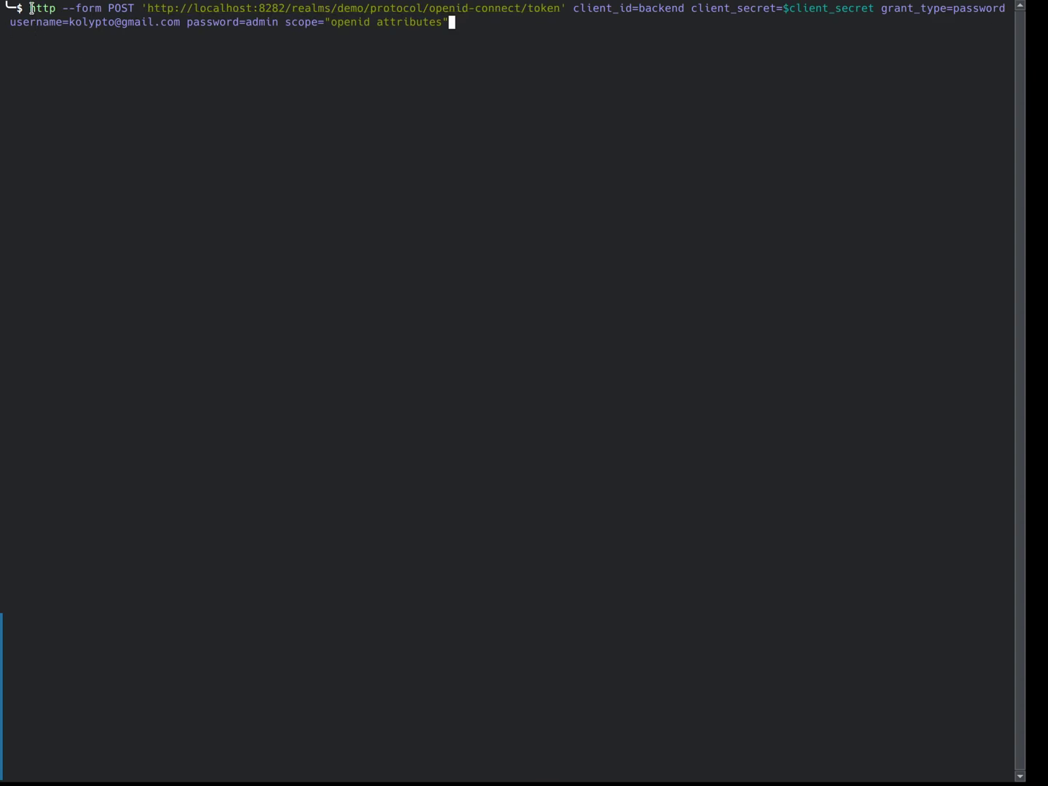
{"action": "double_click", "coordinate": [116, 8]}
{"action": "double_click", "coordinate": [575, 6]}
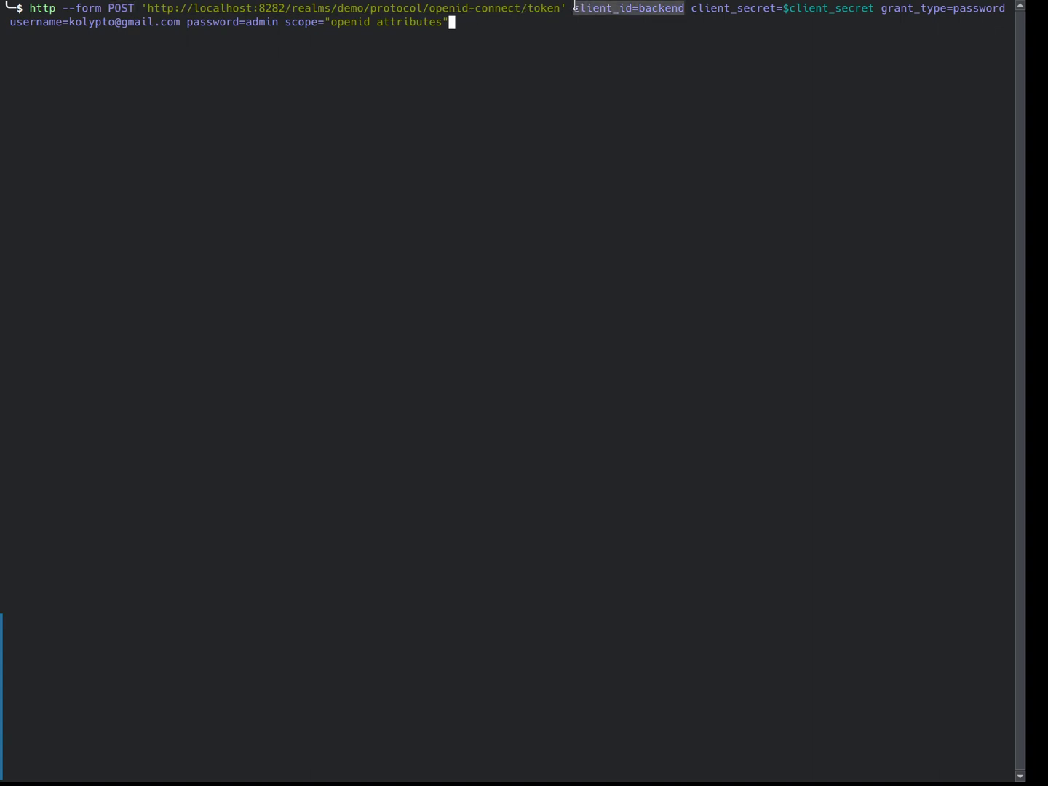
{"action": "double_click", "coordinate": [774, 9]}
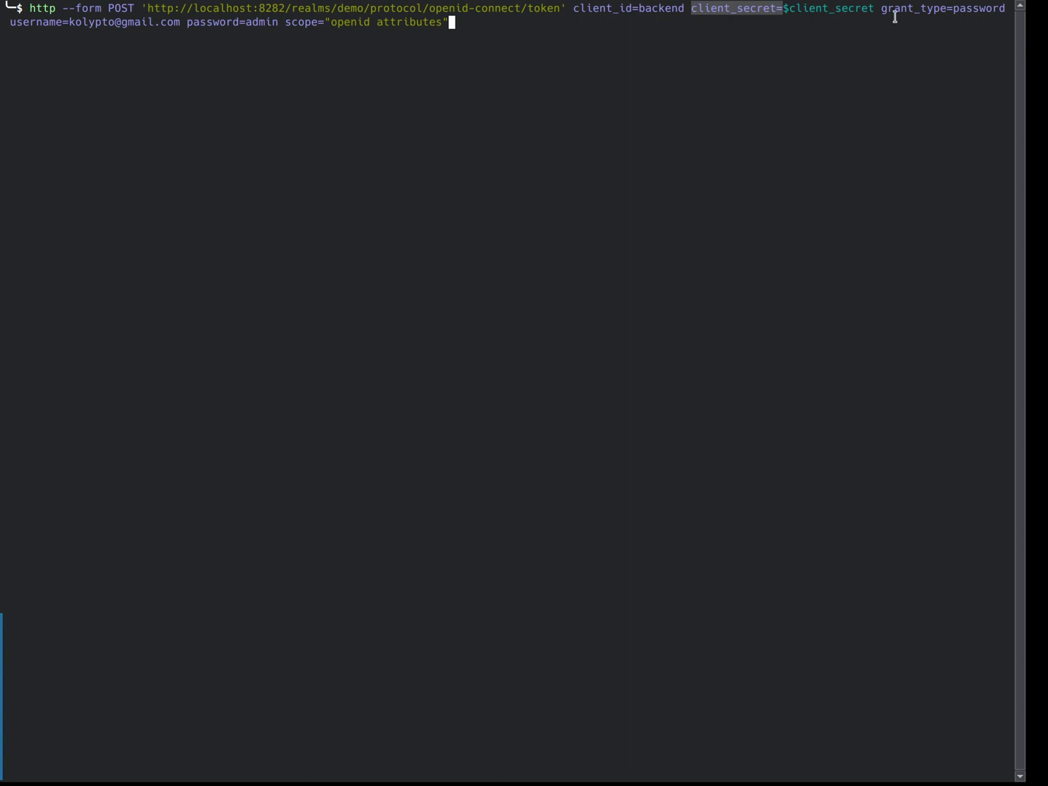
{"action": "left_click", "coordinate": [945, 10]}
{"action": "double_click", "coordinate": [945, 10]}
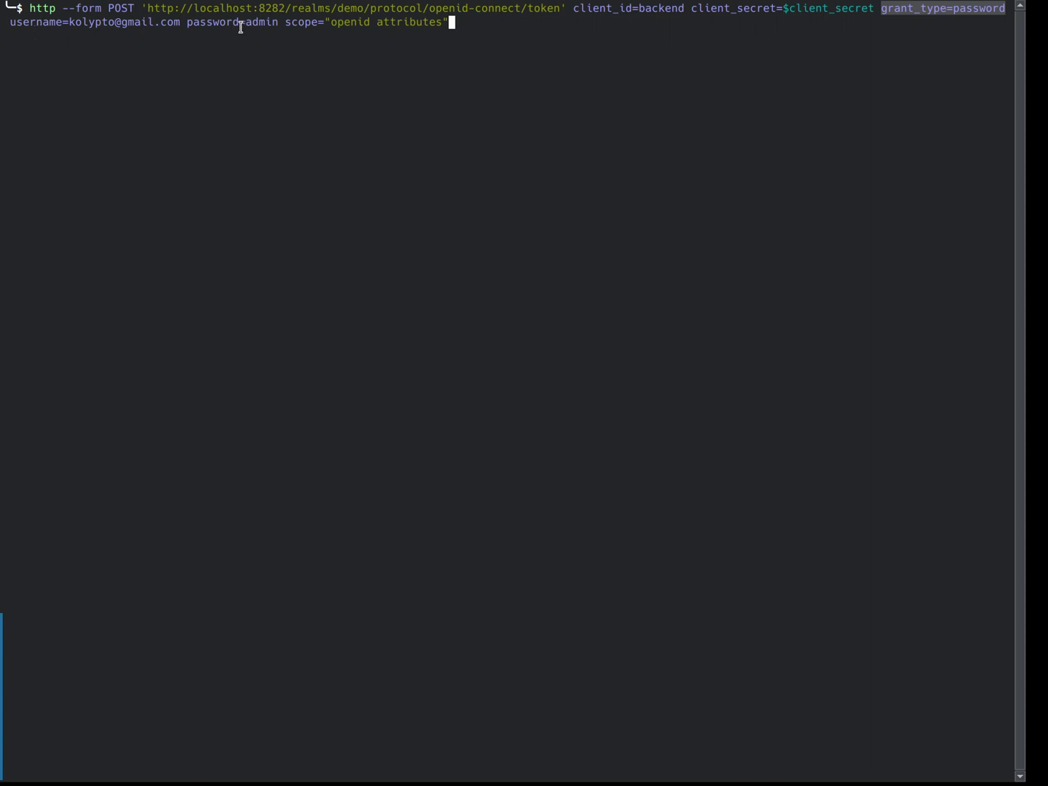
{"action": "left_click_drag", "start_coordinate": [289, 24], "coordinate": [452, 23]}
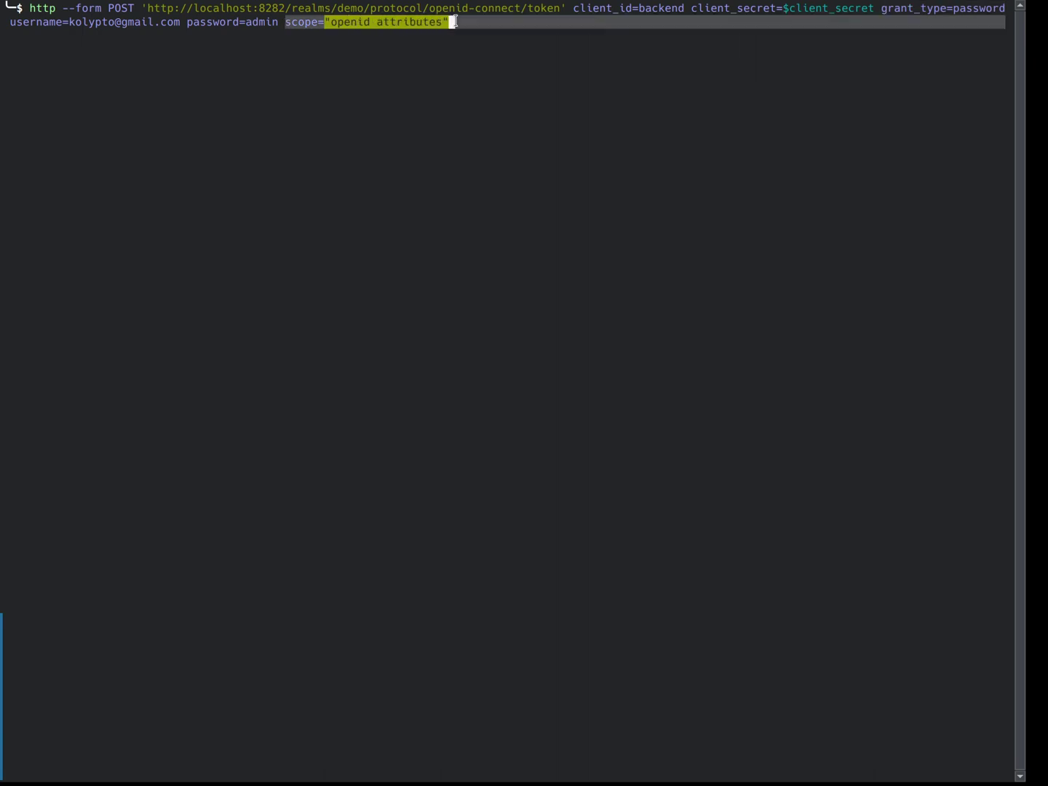
{"action": "double_click", "coordinate": [359, 23]}
{"action": "left_click", "coordinate": [422, 13]}
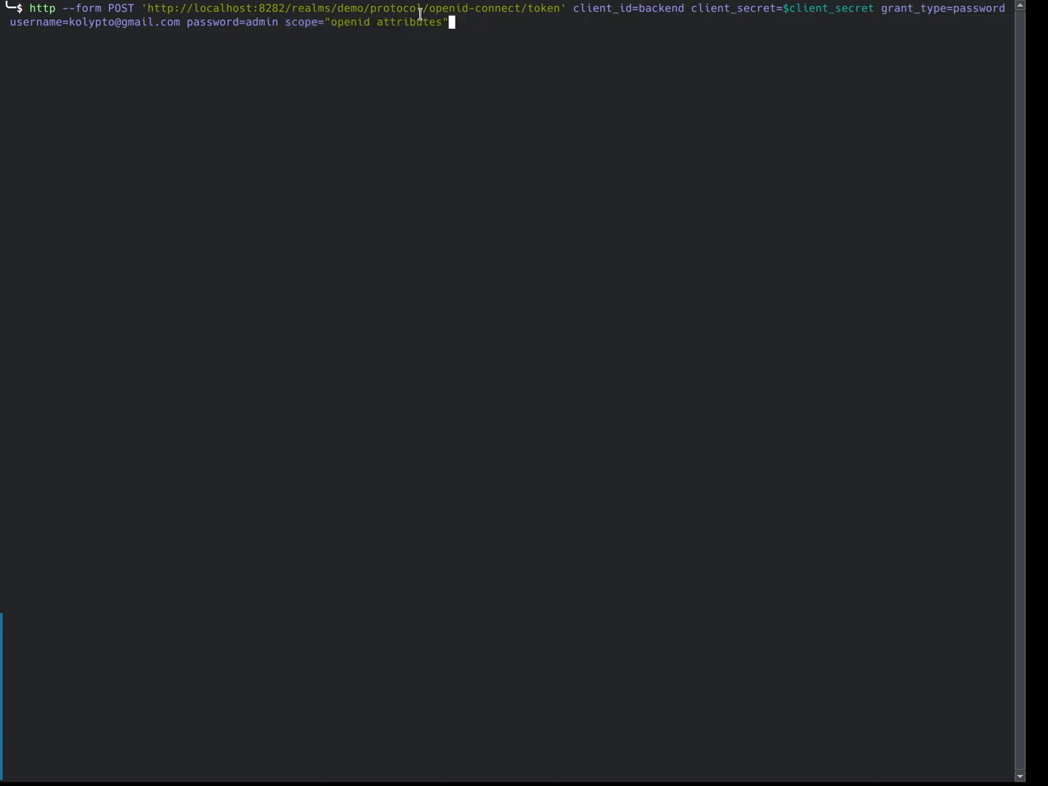
{"action": "double_click", "coordinate": [420, 23]}
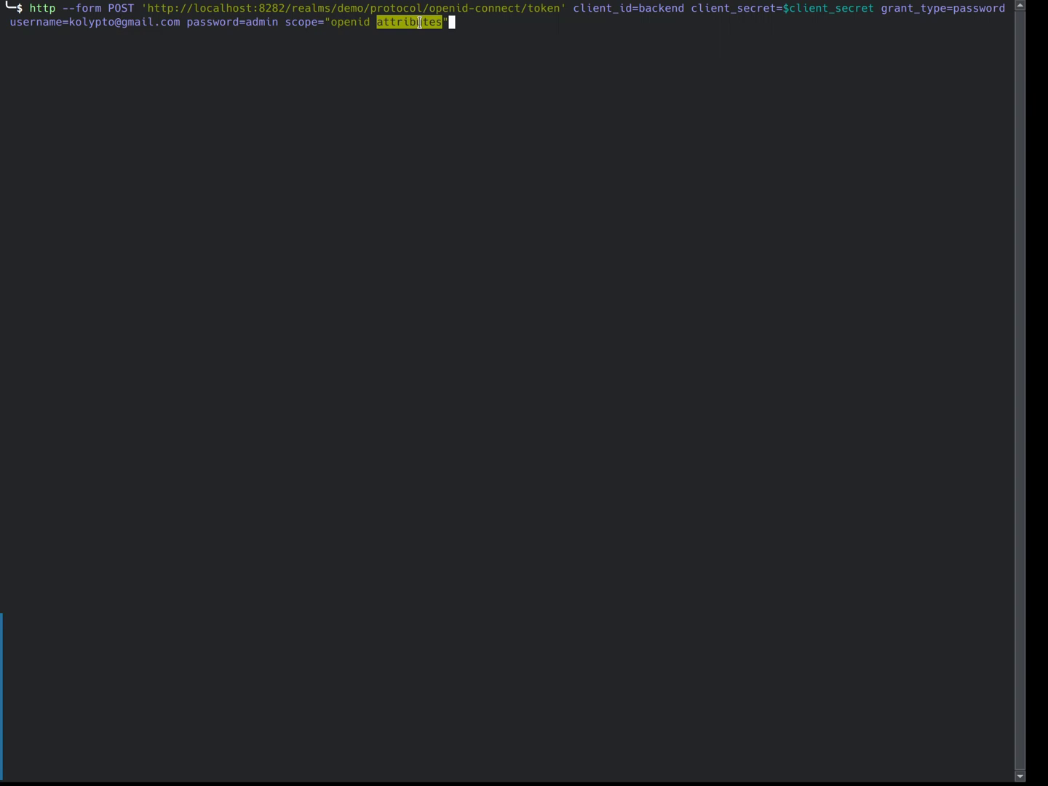
{"action": "left_click", "coordinate": [513, 37]}
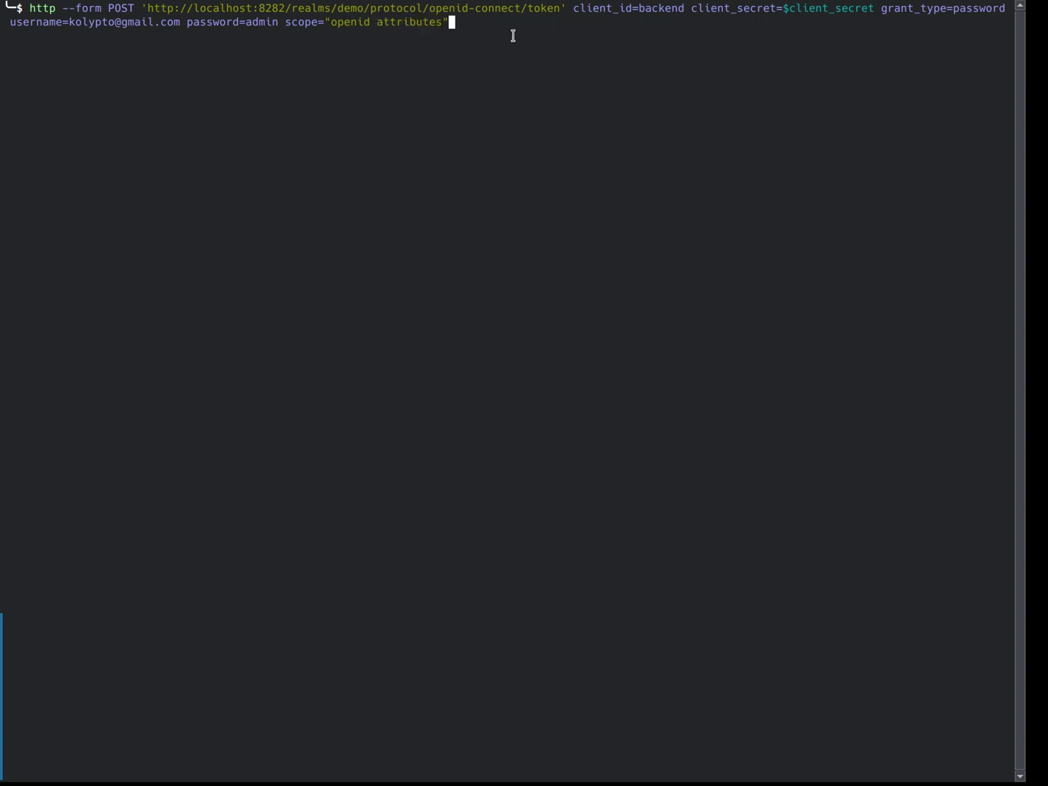
{"action": "key", "text": "Return"}
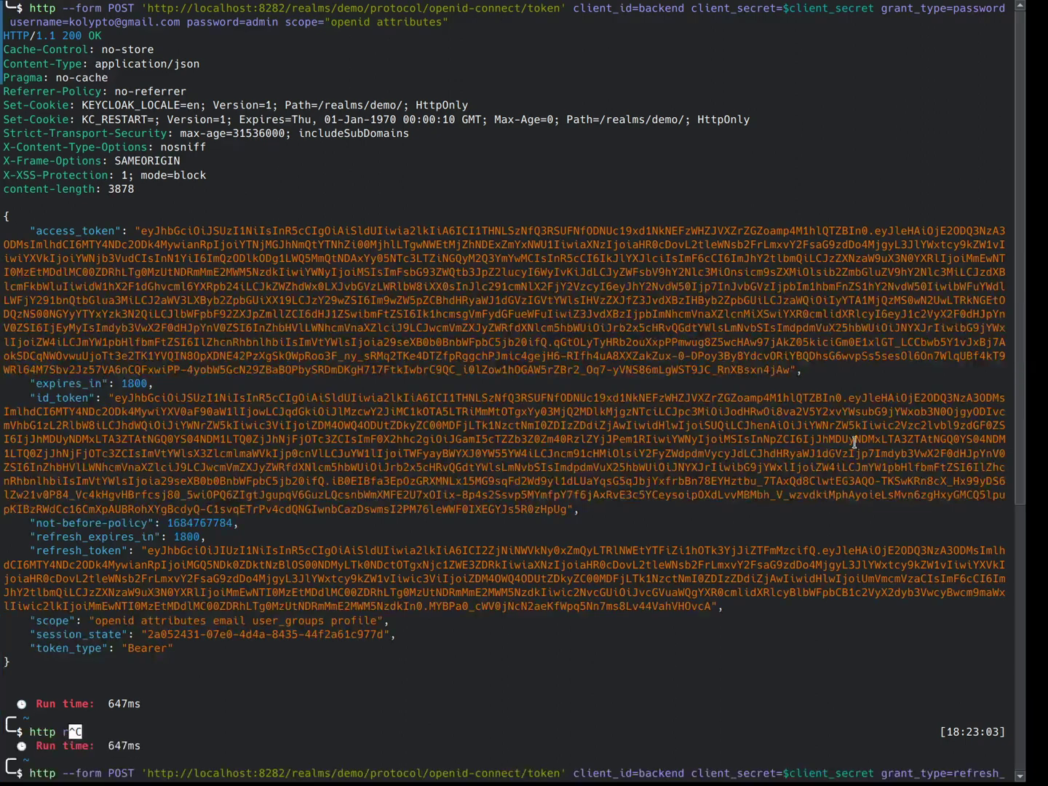
Step: Store the returned refresh token in the shell variable refresh_token
{"action": "left_click_drag", "start_coordinate": [146, 554], "coordinate": [711, 606]}
{"action": "key", "text": "ctrl+c"}
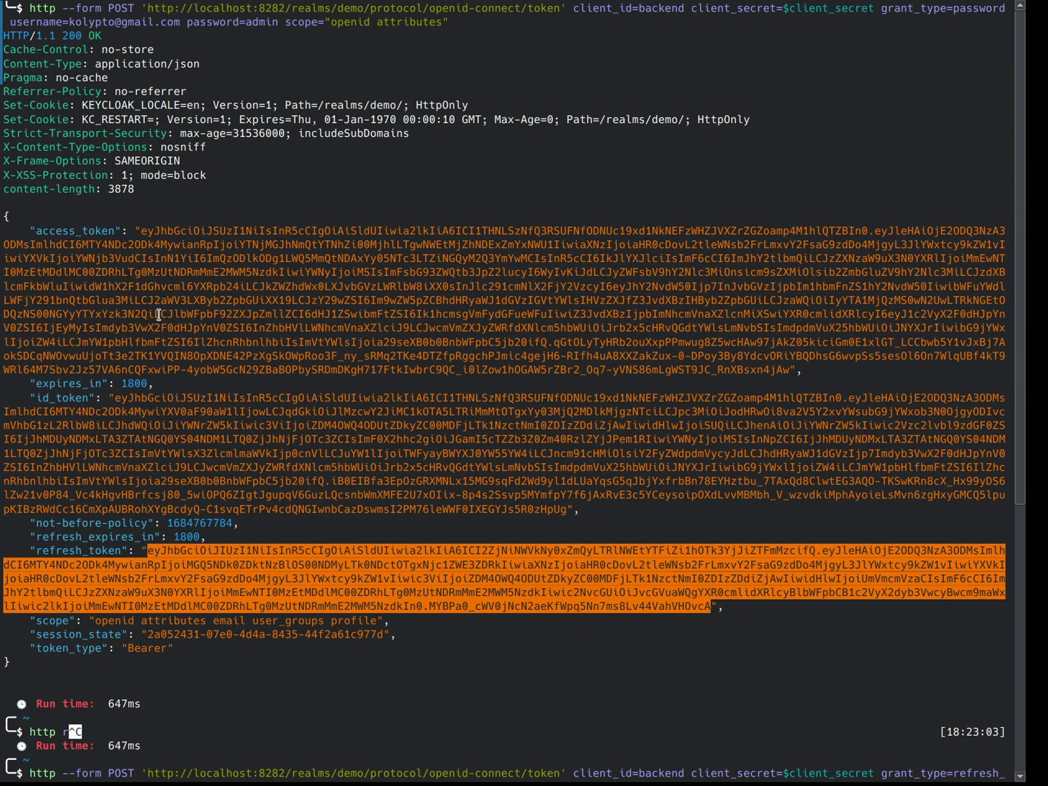
{"action": "type", "text": "t refre"}
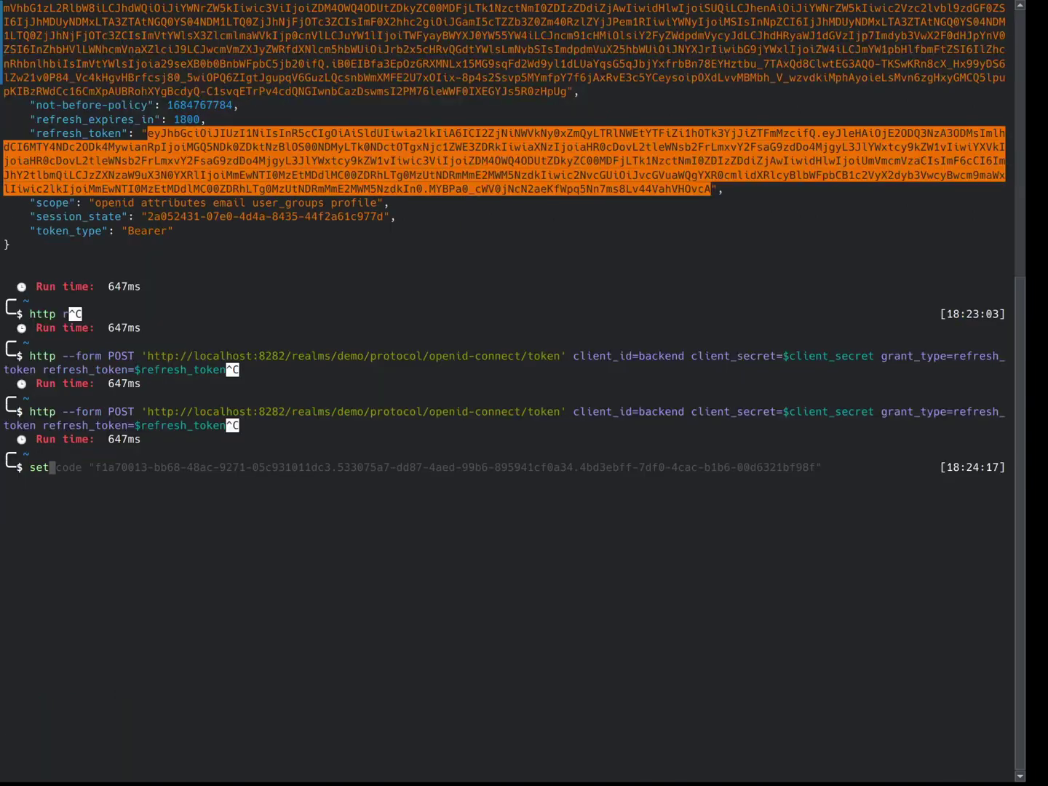
{"action": "type", "text": "sh_token '"}
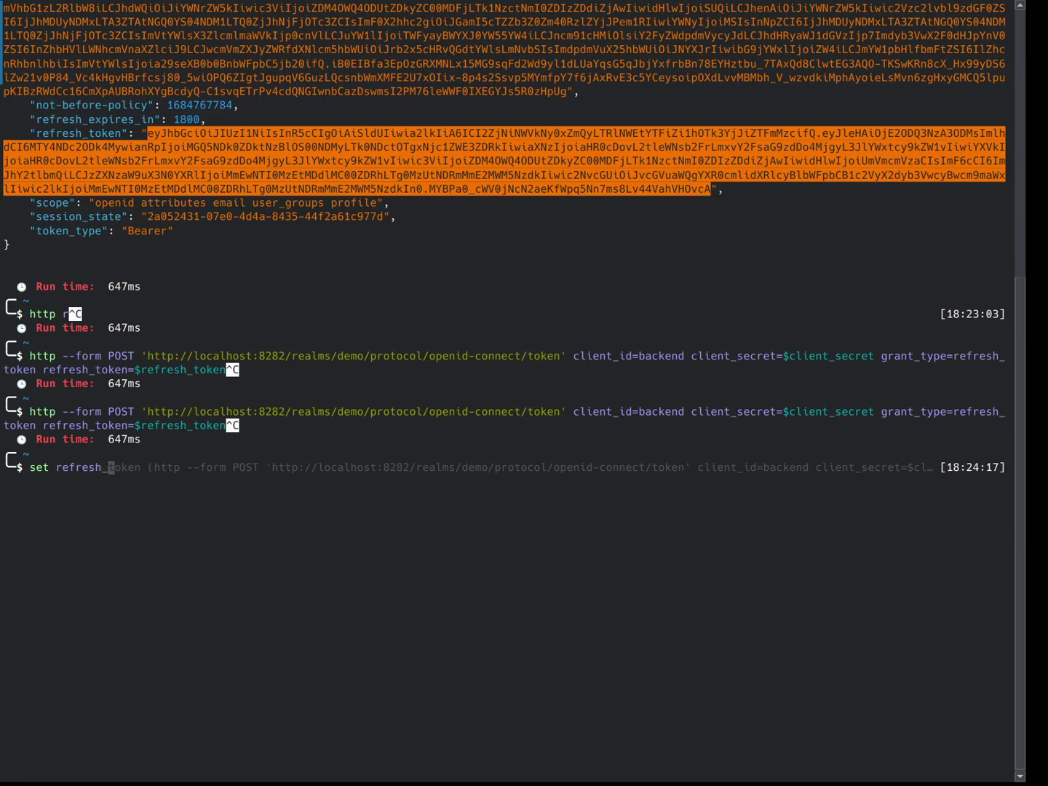
{"action": "key", "text": "ctrl+shift+v"}
{"action": "type", "text": "\""}
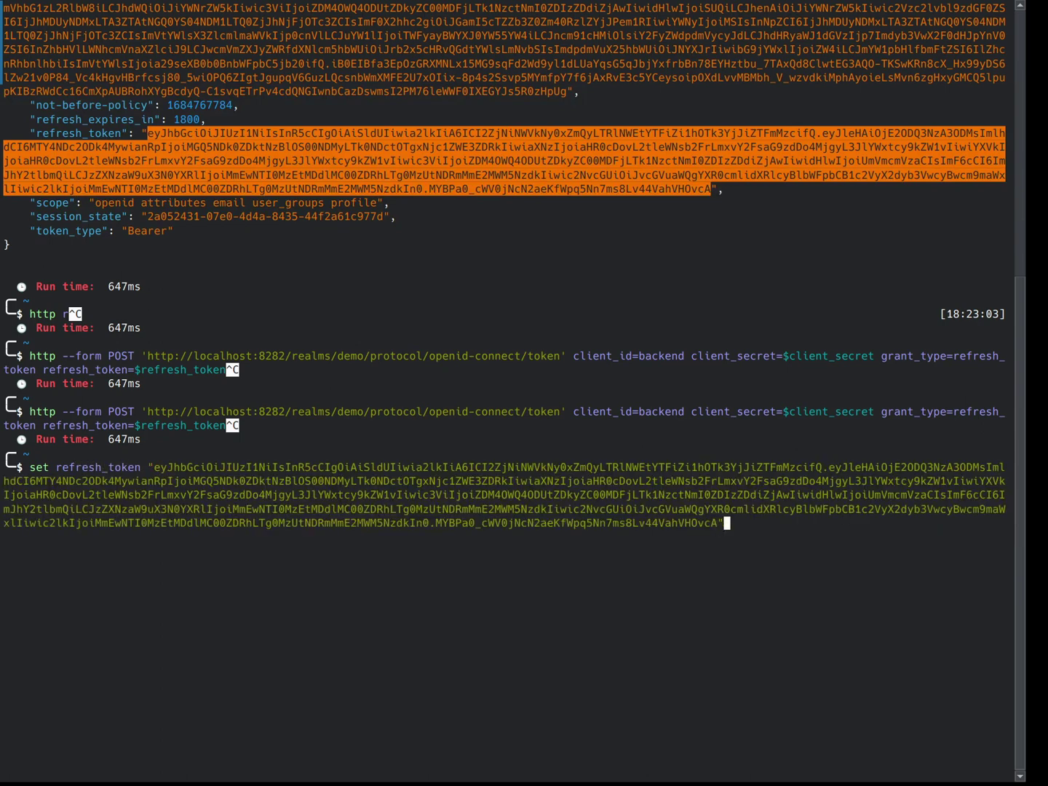
{"action": "key", "text": "Return"}
Step: Run the grant_type=refresh_token request and check the new tokens' 1800-second expiry
{"action": "key", "text": "ctrl+r"}
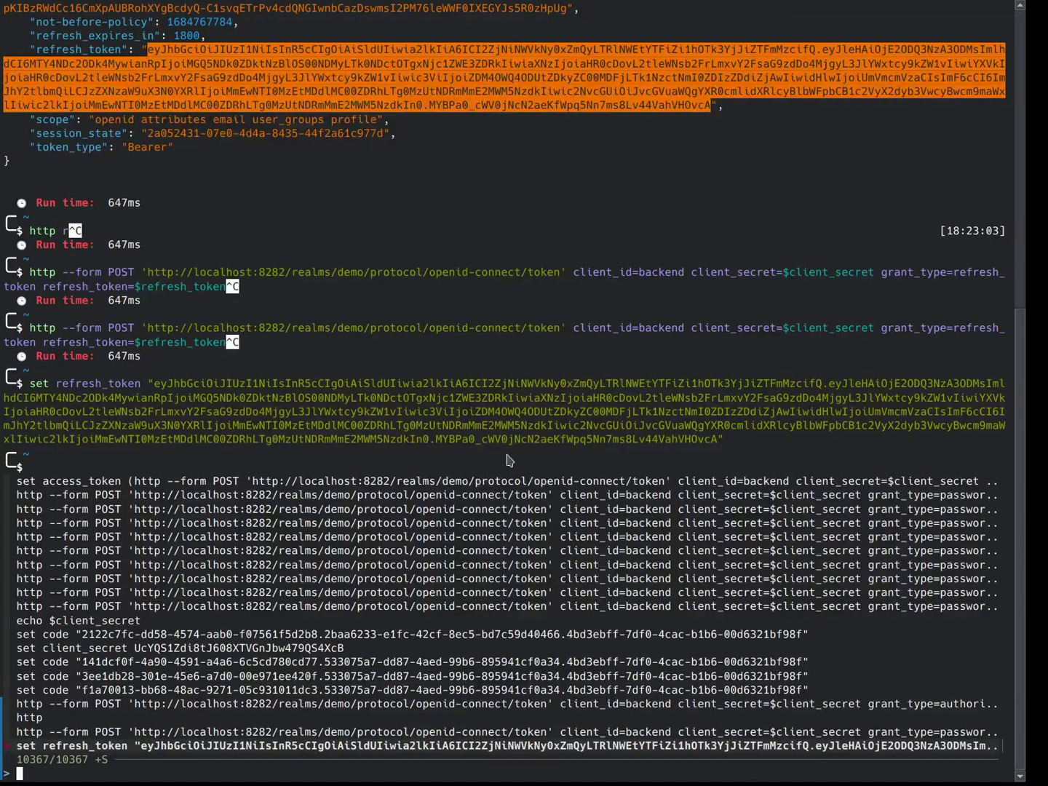
{"action": "type", "text": "refresh_to"}
{"action": "key", "text": "Return"}
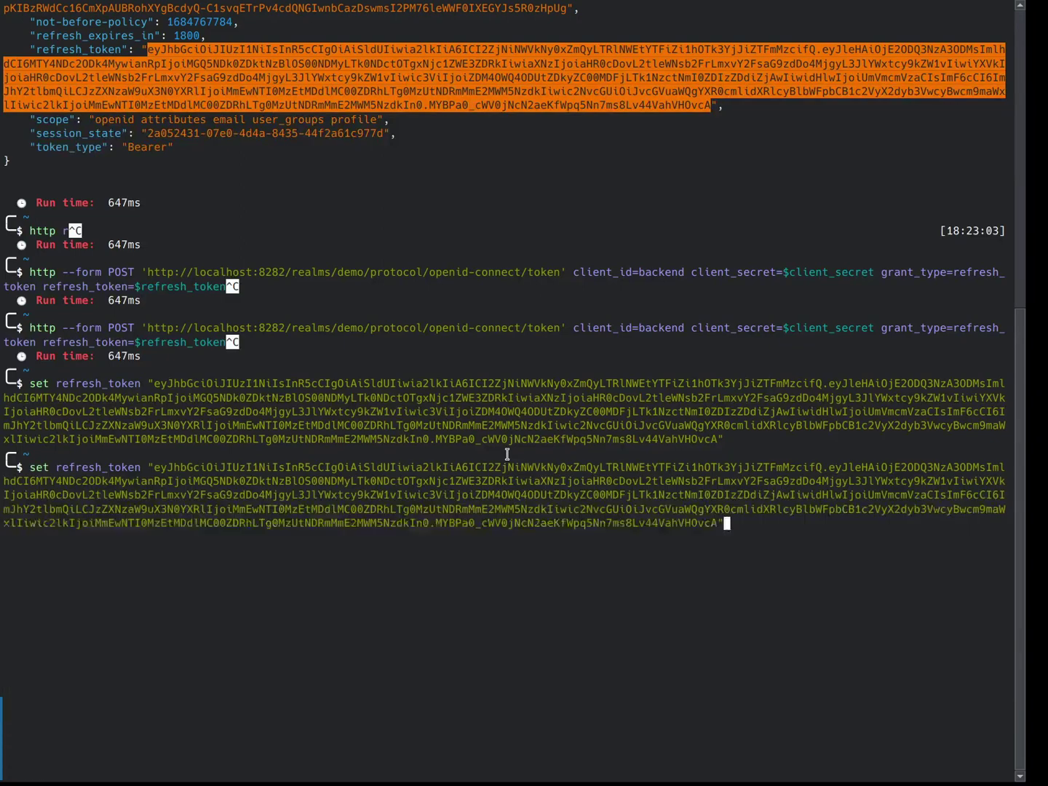
{"action": "key", "text": "ctrl+c"}
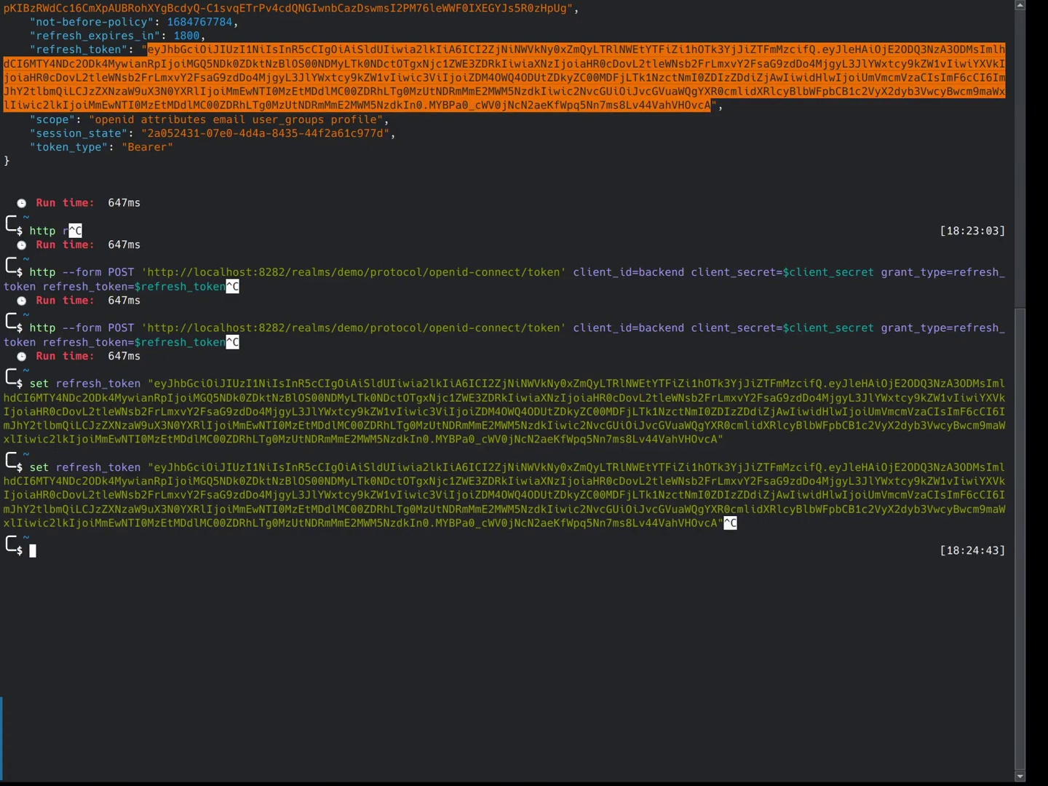
{"action": "key", "text": "ctrl+l"}
{"action": "key", "text": "ctrl+r"}
{"action": "type", "text": "refresh_token="}
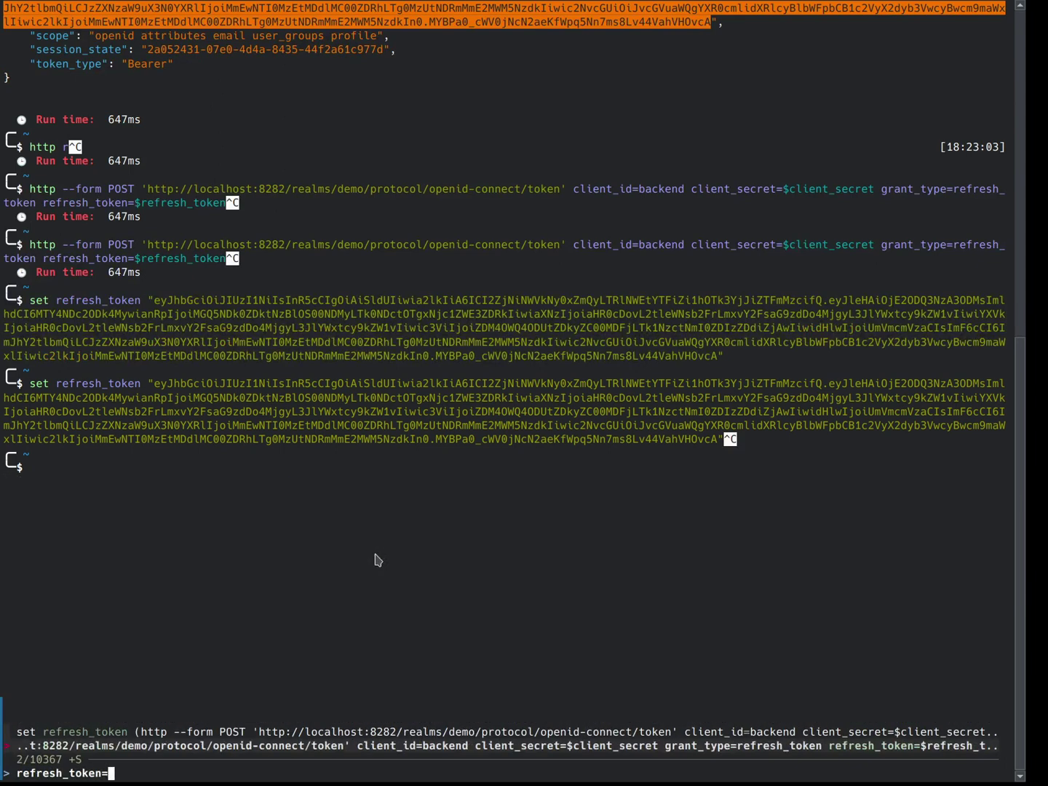
{"action": "key", "text": "Return"}
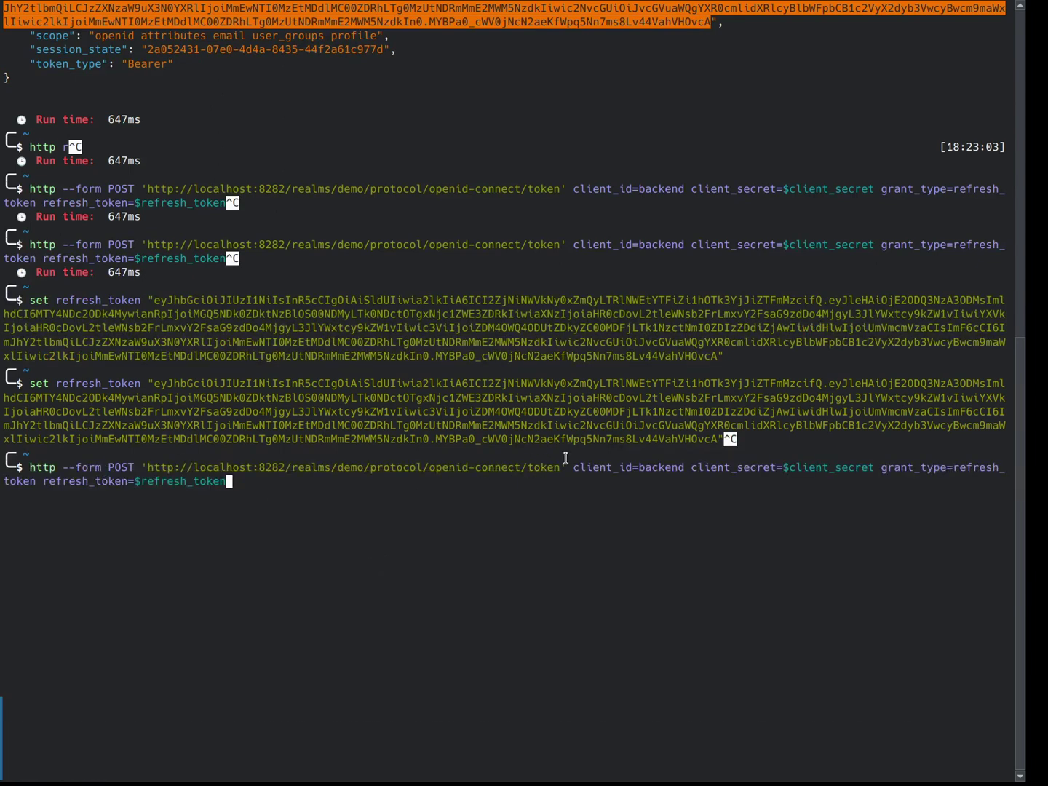
{"action": "double_click", "coordinate": [943, 467]}
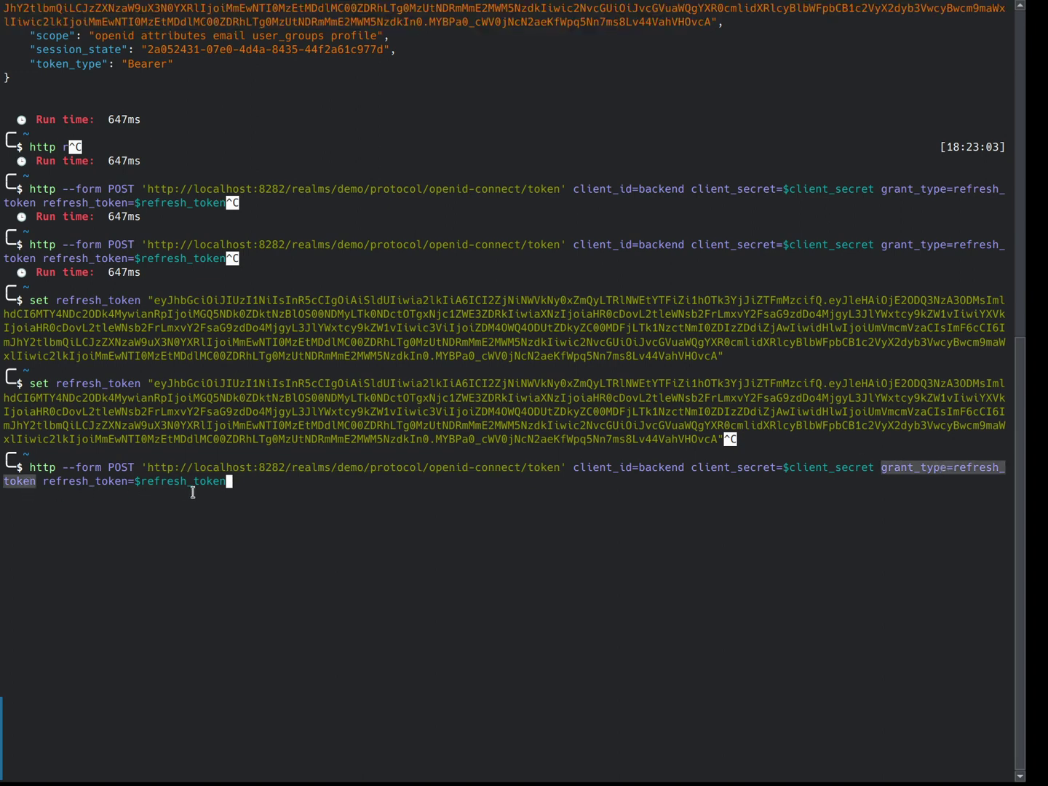
{"action": "left_click", "coordinate": [502, 645]}
{"action": "key", "text": "Return"}
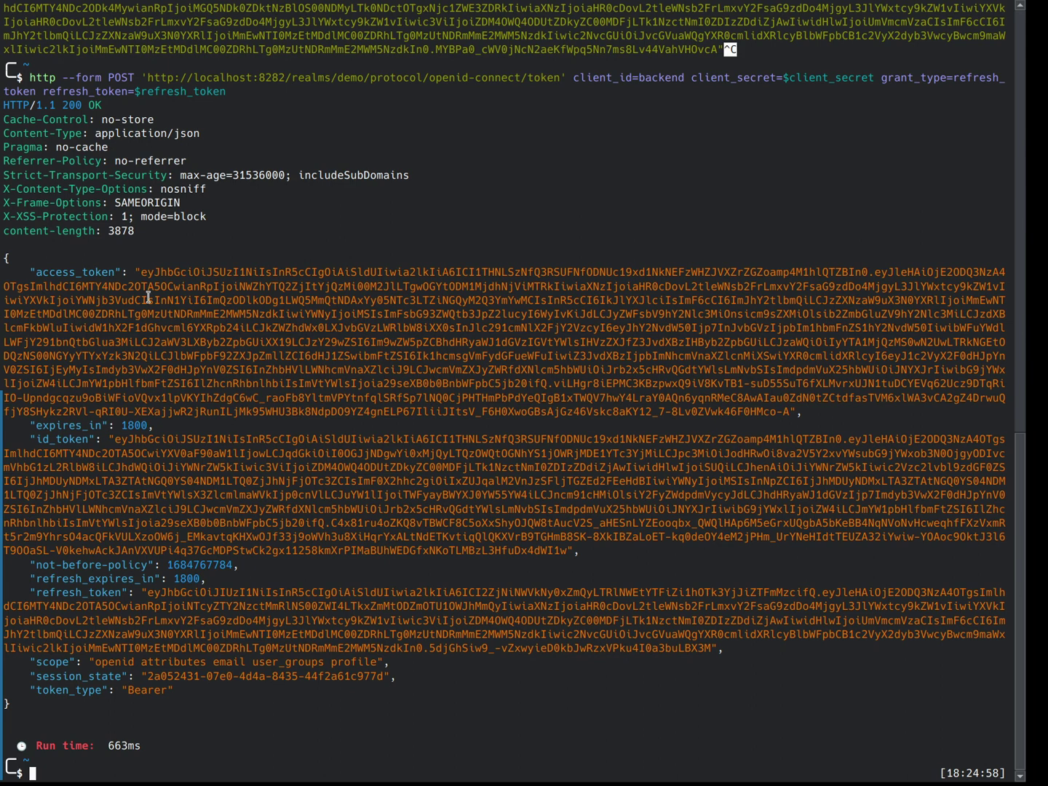
{"action": "double_click", "coordinate": [141, 427]}
Step: Read oauth.com's Device Flow User Flow page down to the device showing its code and URL
{"action": "key", "text": "alt+Tab"}
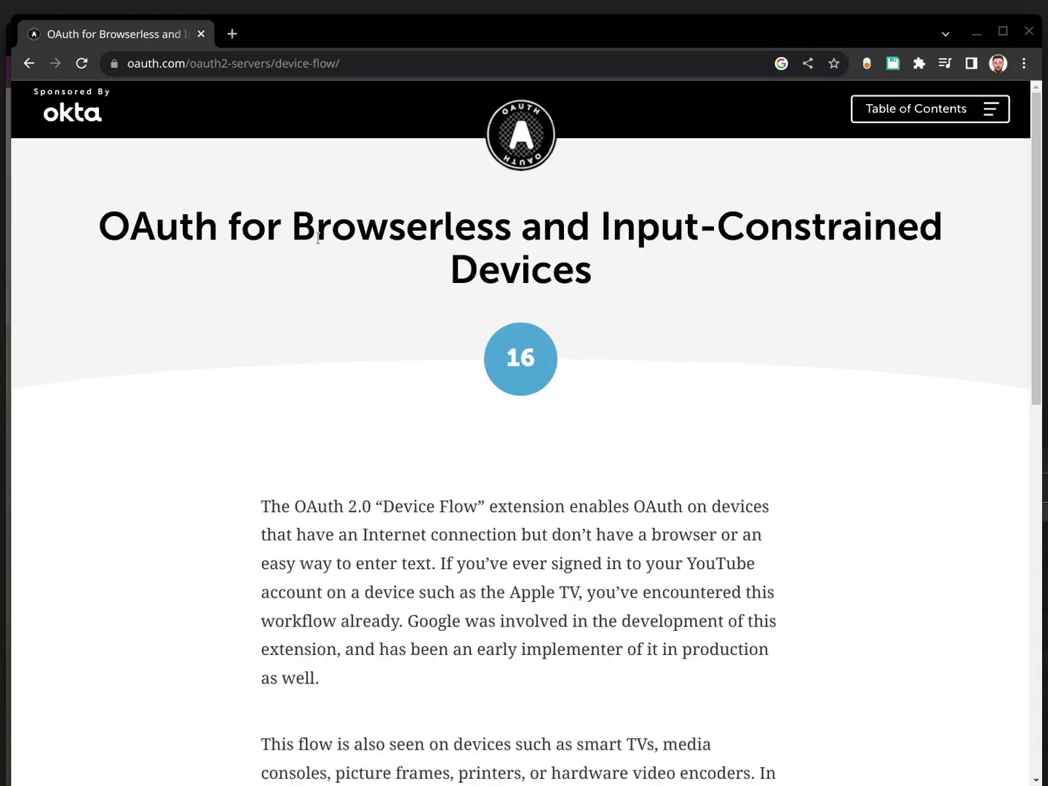
{"action": "double_click", "coordinate": [510, 275]}
{"action": "left_click", "coordinate": [699, 357]}
{"action": "scroll", "coordinate": [698, 357], "scroll_direction": "down", "scroll_amount": 4}
{"action": "scroll", "coordinate": [699, 356], "scroll_direction": "down", "scroll_amount": 1}
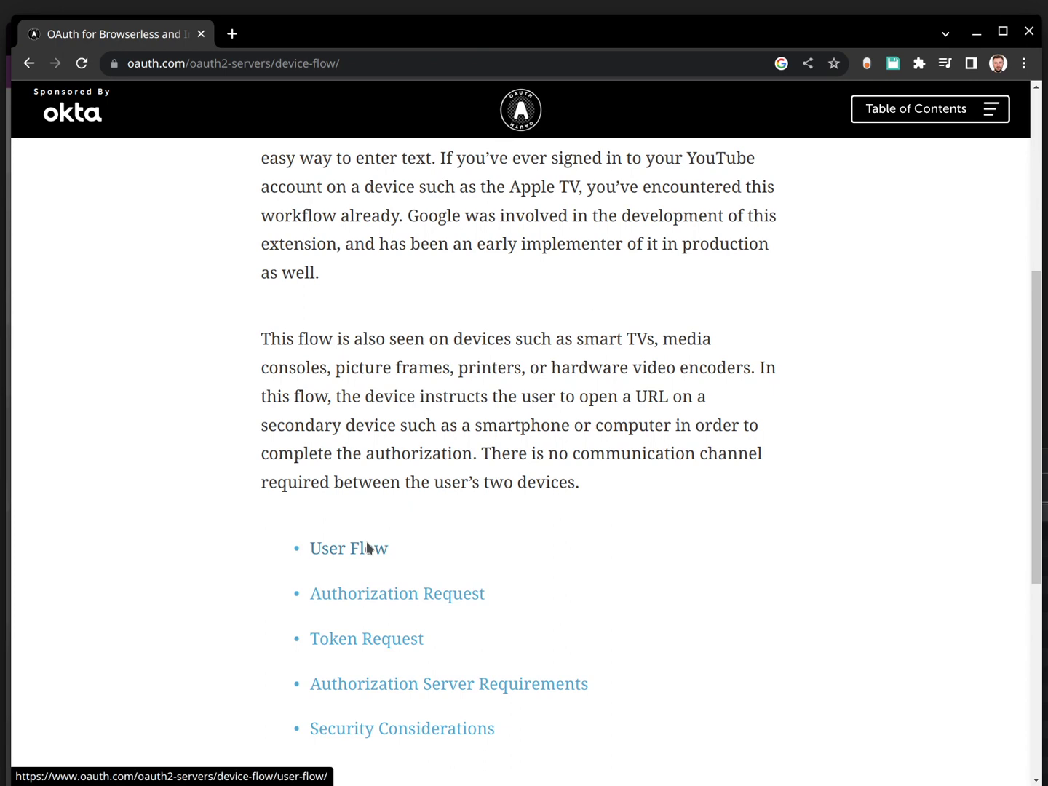
{"action": "left_click", "coordinate": [368, 546]}
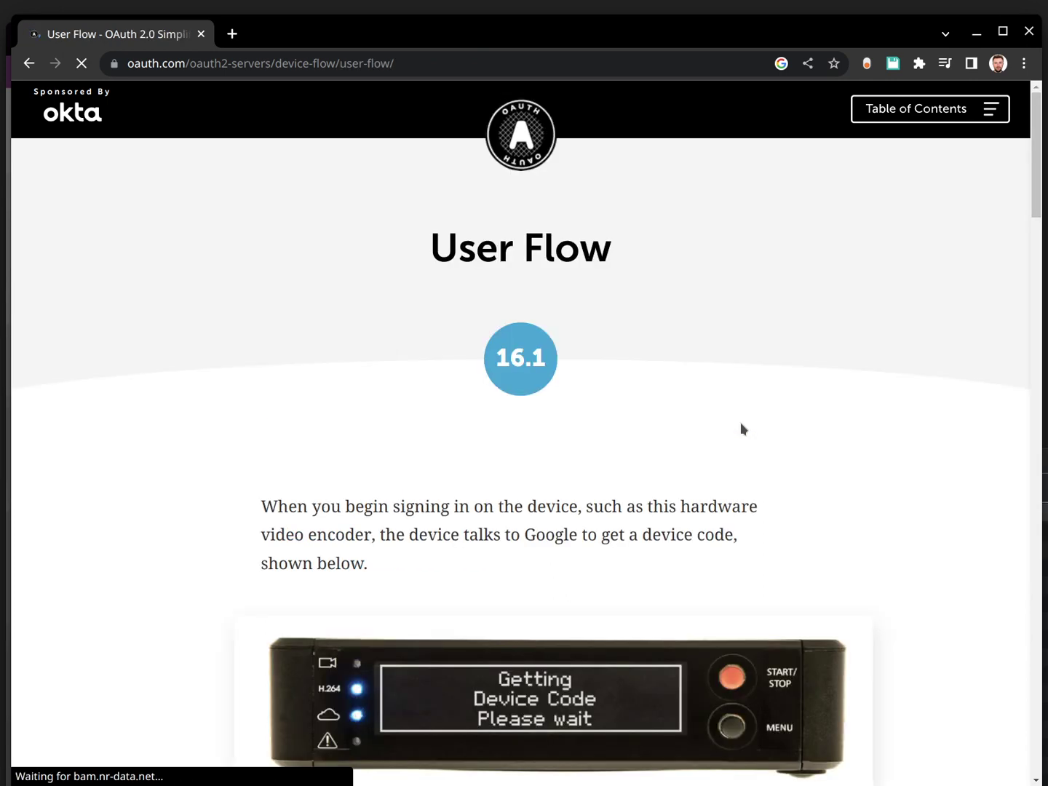
{"action": "scroll", "coordinate": [740, 423], "scroll_direction": "down", "scroll_amount": 2}
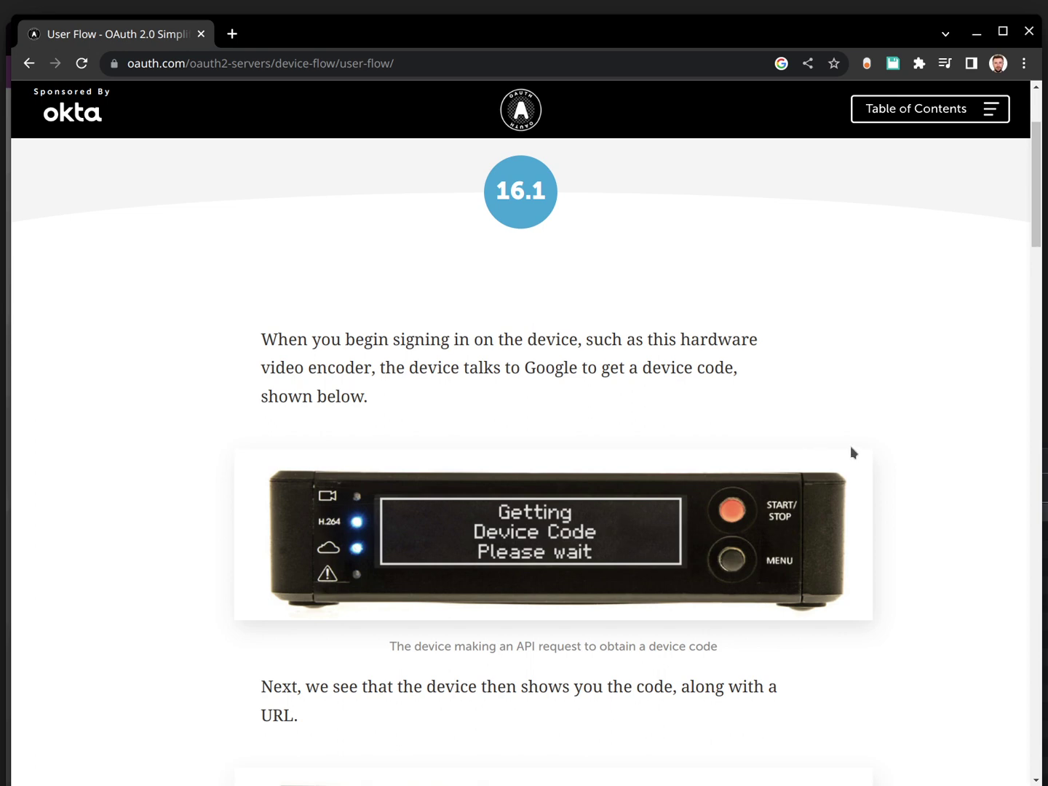
{"action": "scroll", "coordinate": [915, 453], "scroll_direction": "down", "scroll_amount": 4}
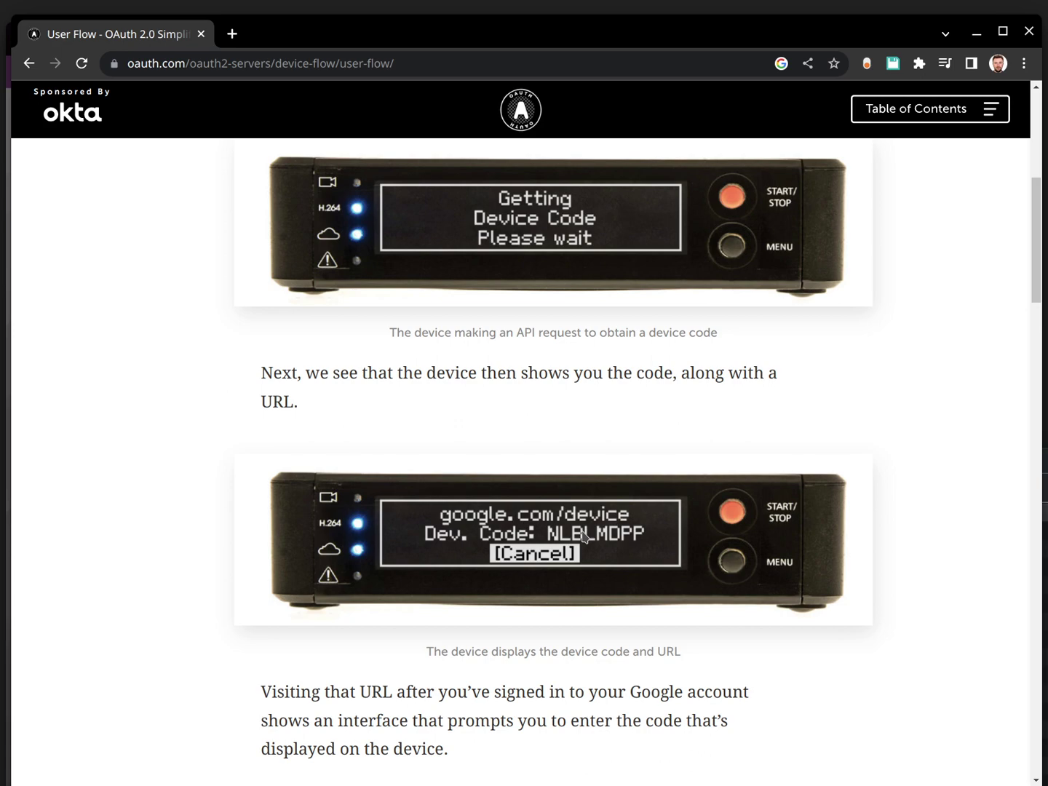
{"action": "key", "text": "alt+Tab"}
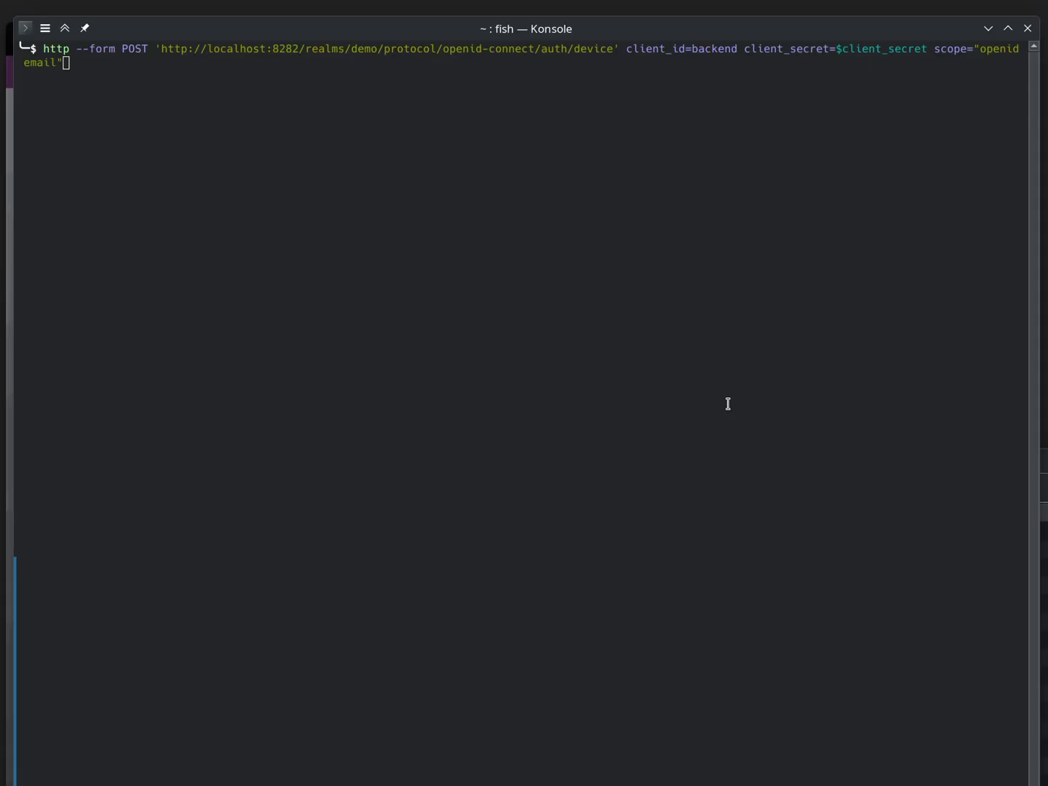
{"action": "left_click", "coordinate": [425, 240]}
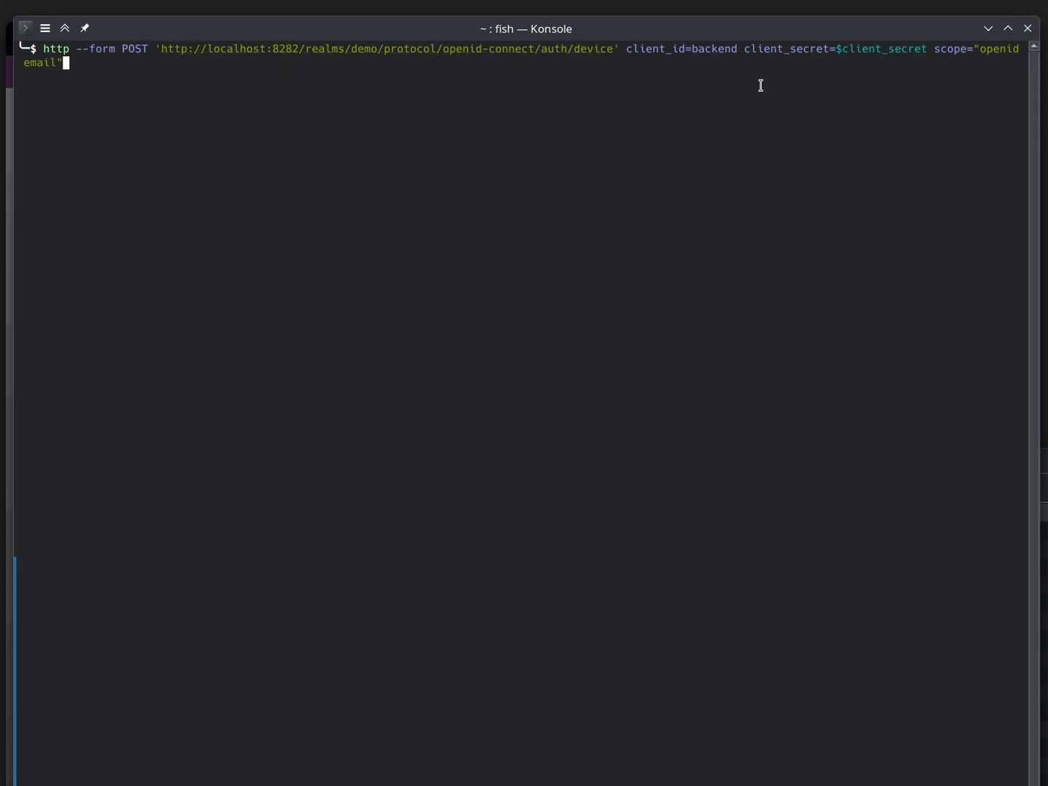
{"action": "key", "text": "Return"}
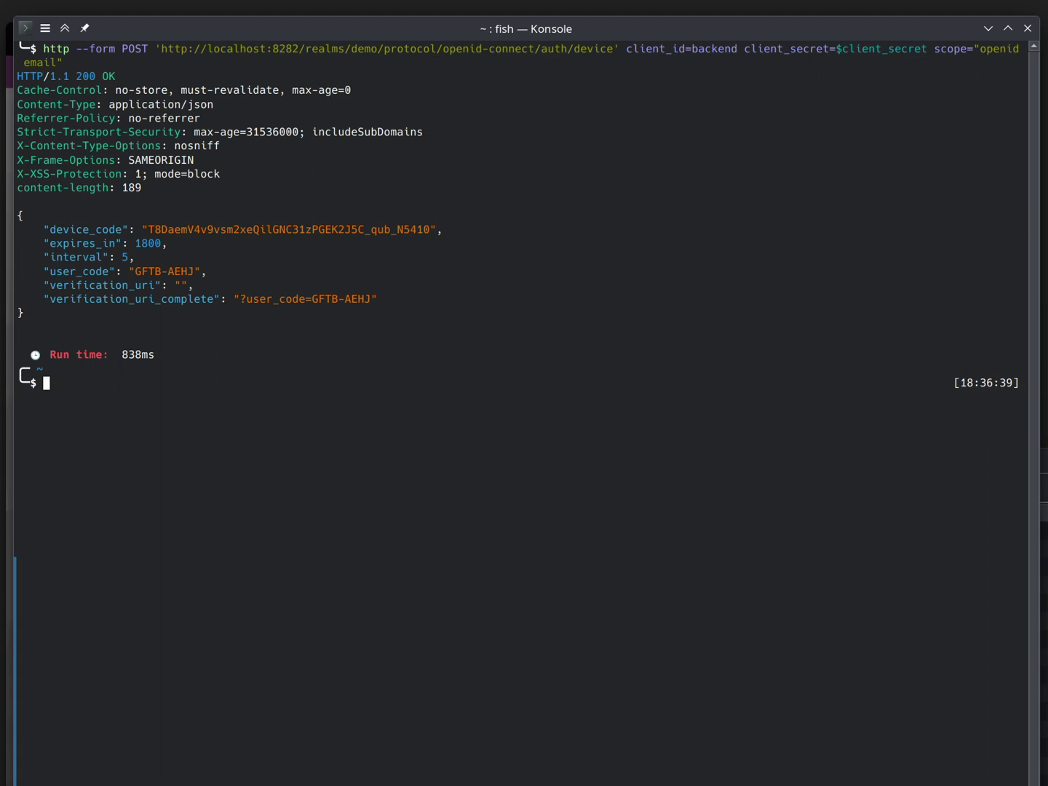
{"action": "triple_click", "coordinate": [138, 270]}
{"action": "double_click", "coordinate": [145, 271]}
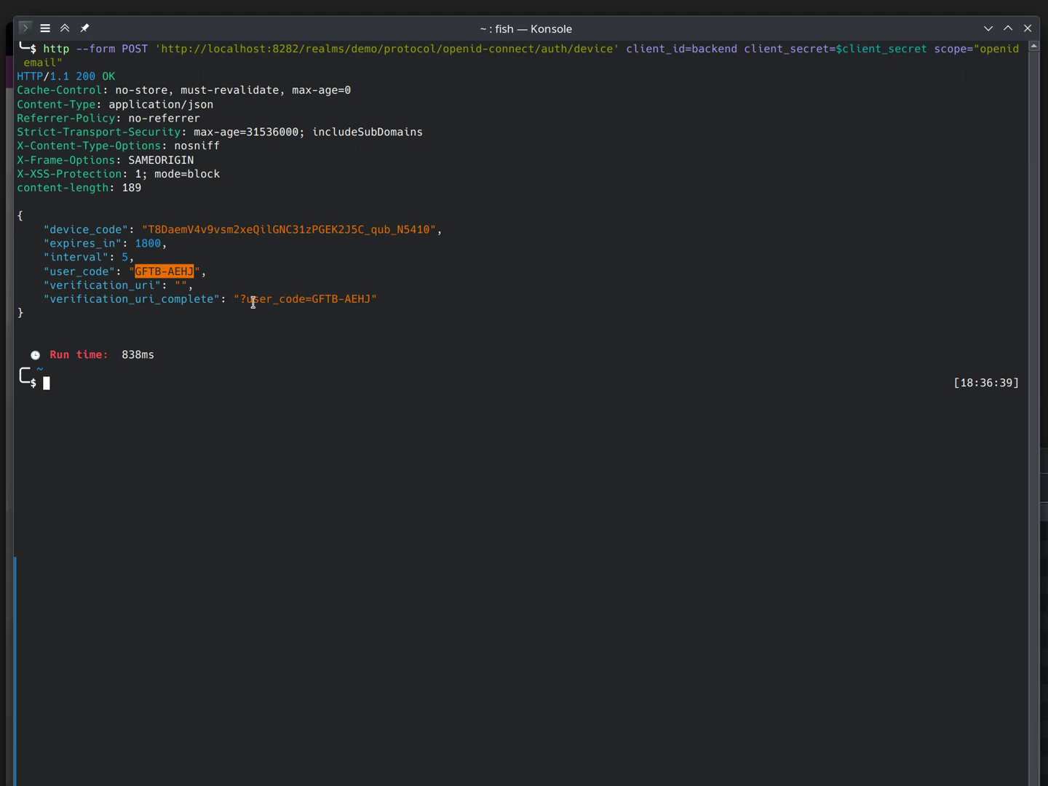
{"action": "double_click", "coordinate": [175, 228]}
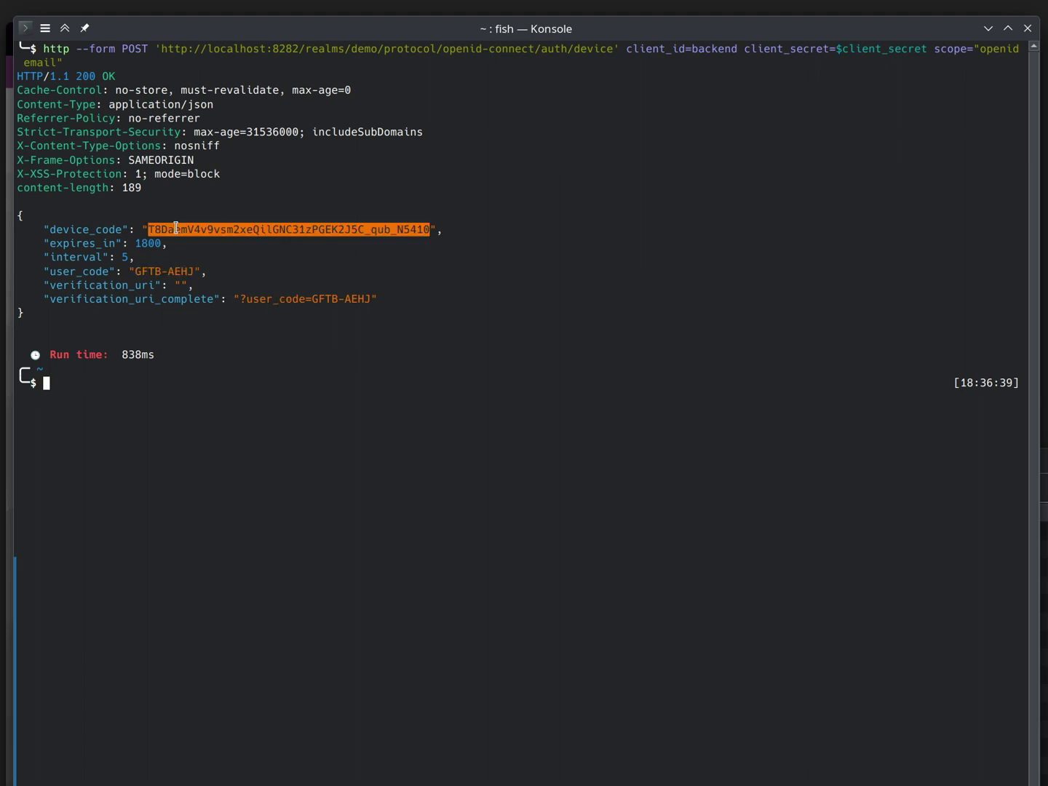
Step: Poll the token endpoint with the new device_code, getting authorization_pending
{"action": "key", "text": "Up"}
{"action": "key", "text": "Up"}
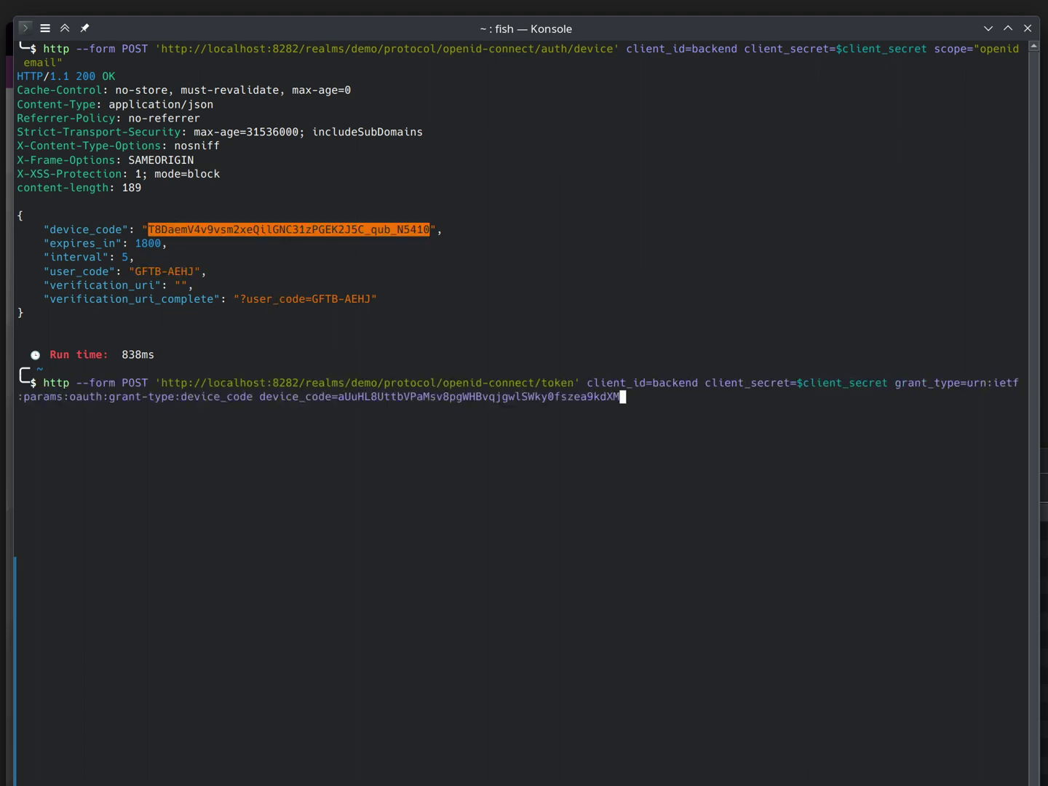
{"action": "key", "text": "ctrl+w"}
{"action": "type", "text": "T8DaemV4v9vsm2xeQilGNC31zPGEK2J5C_qub_N5410"}
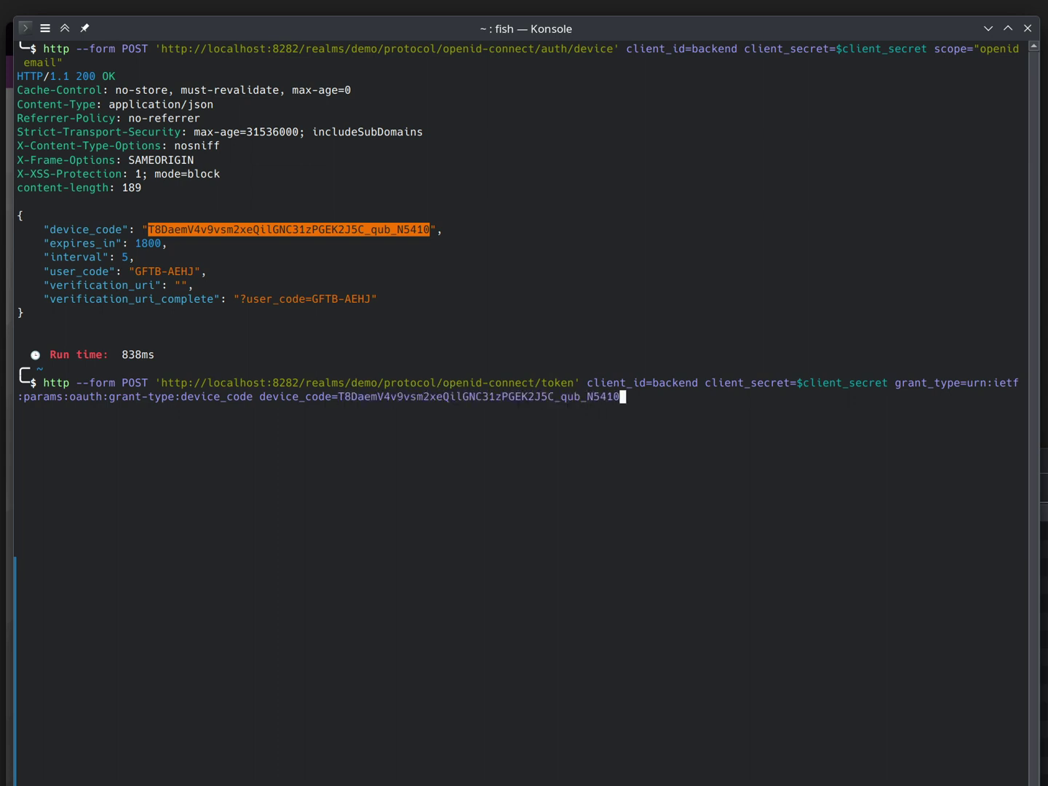
{"action": "key", "text": "Return"}
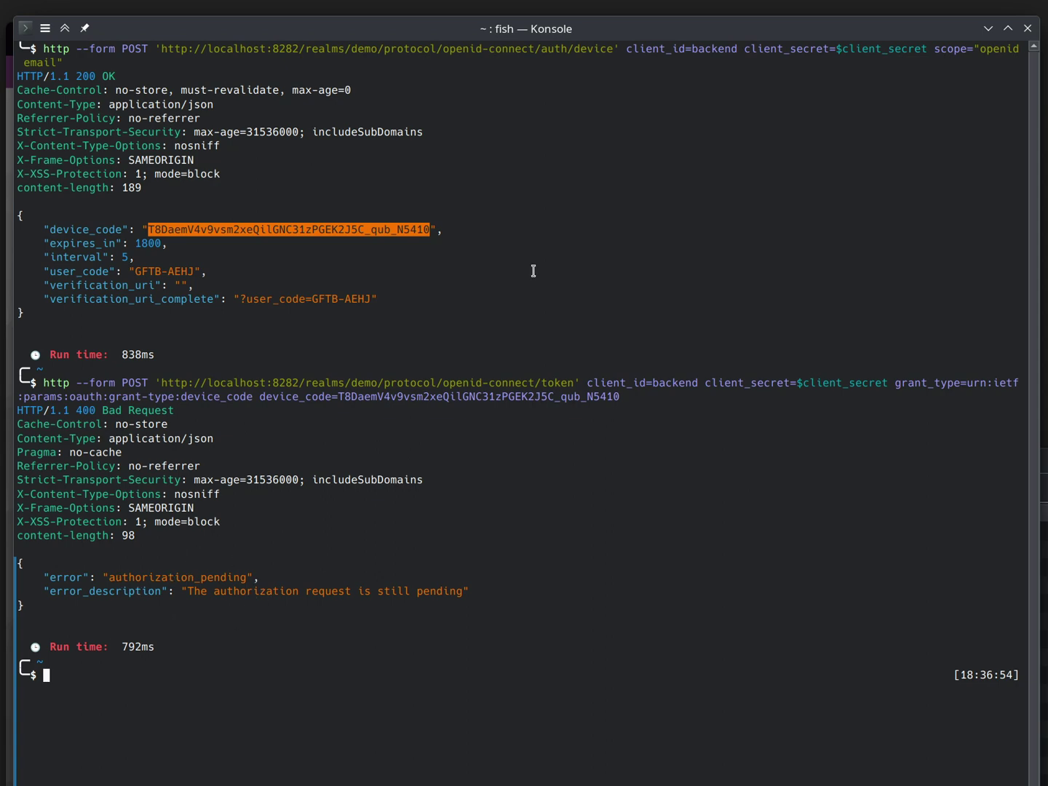
{"action": "key", "text": "alt+Tab"}
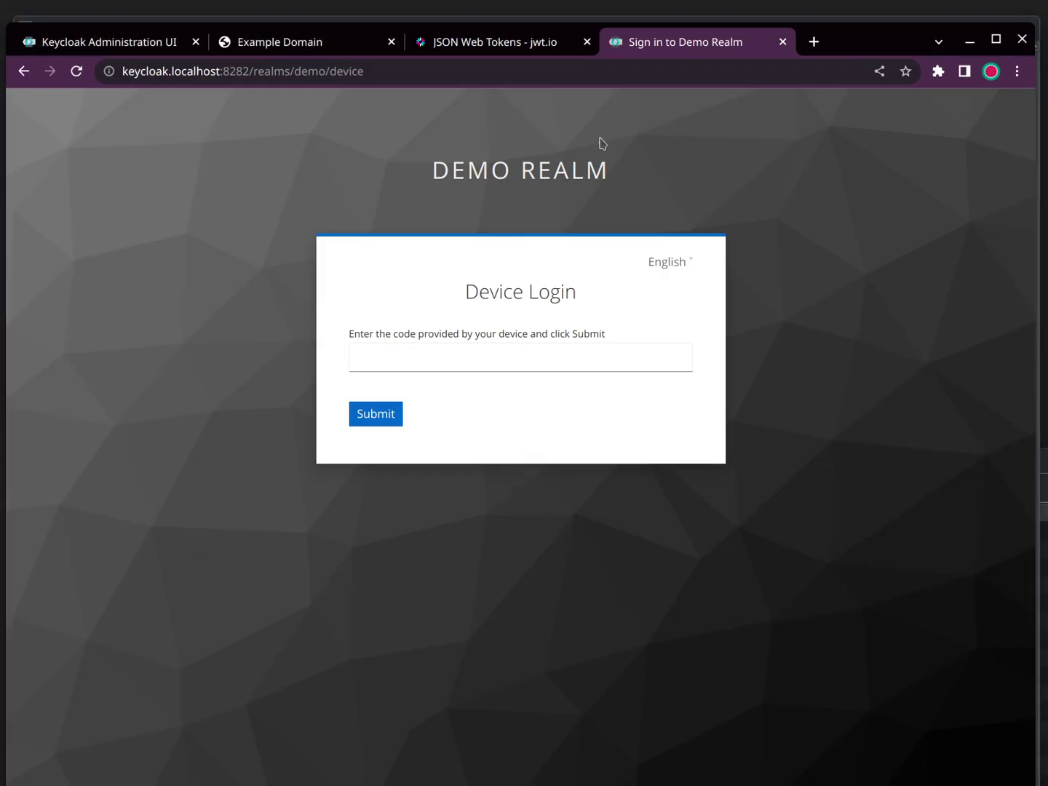
{"action": "left_click", "coordinate": [439, 363]}
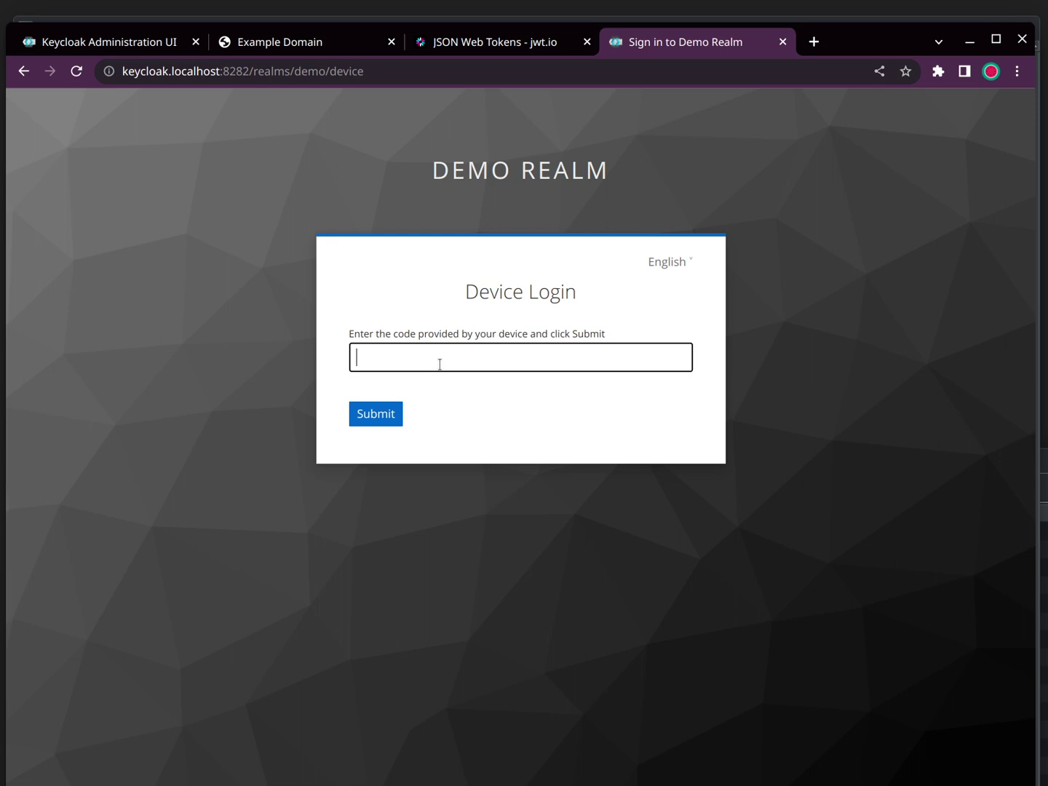
{"action": "key", "text": "super+v"}
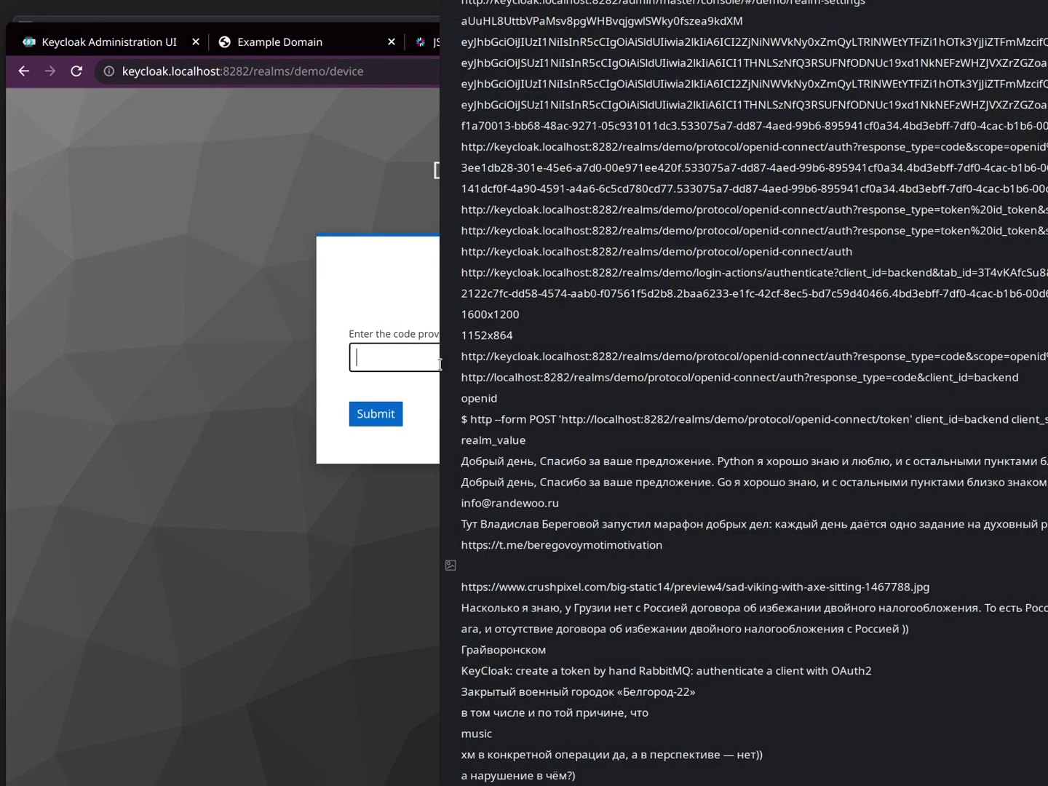
{"action": "key", "text": "Return"}
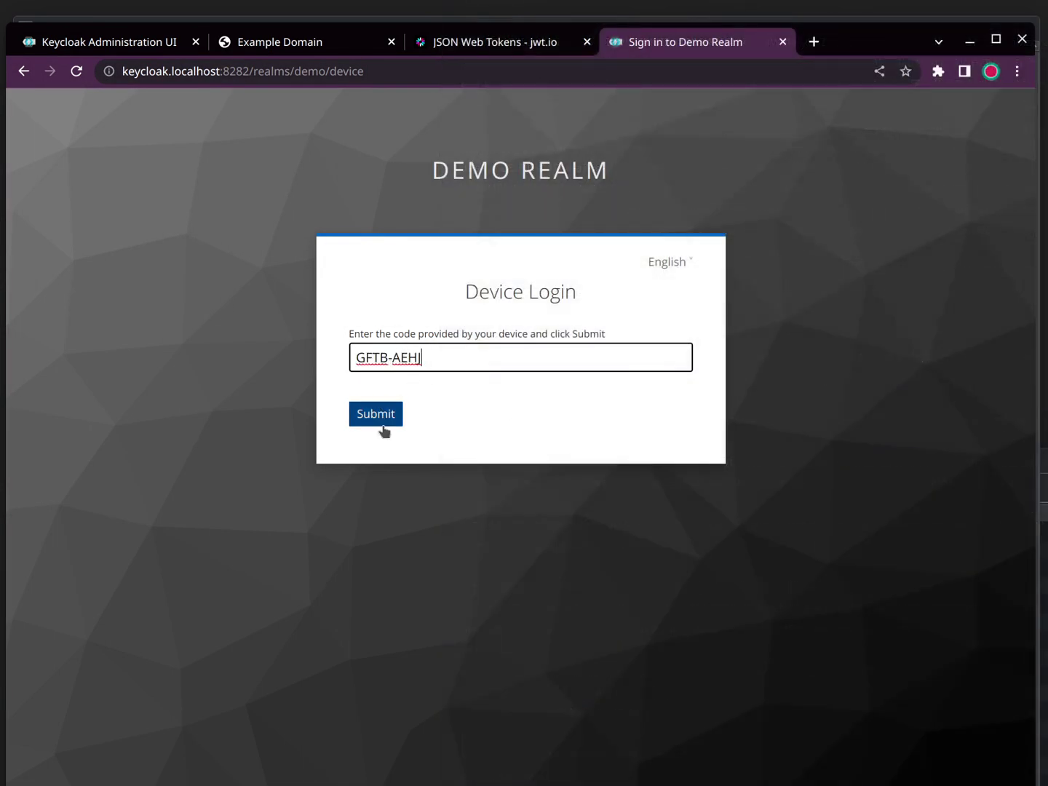
{"action": "left_click", "coordinate": [369, 426]}
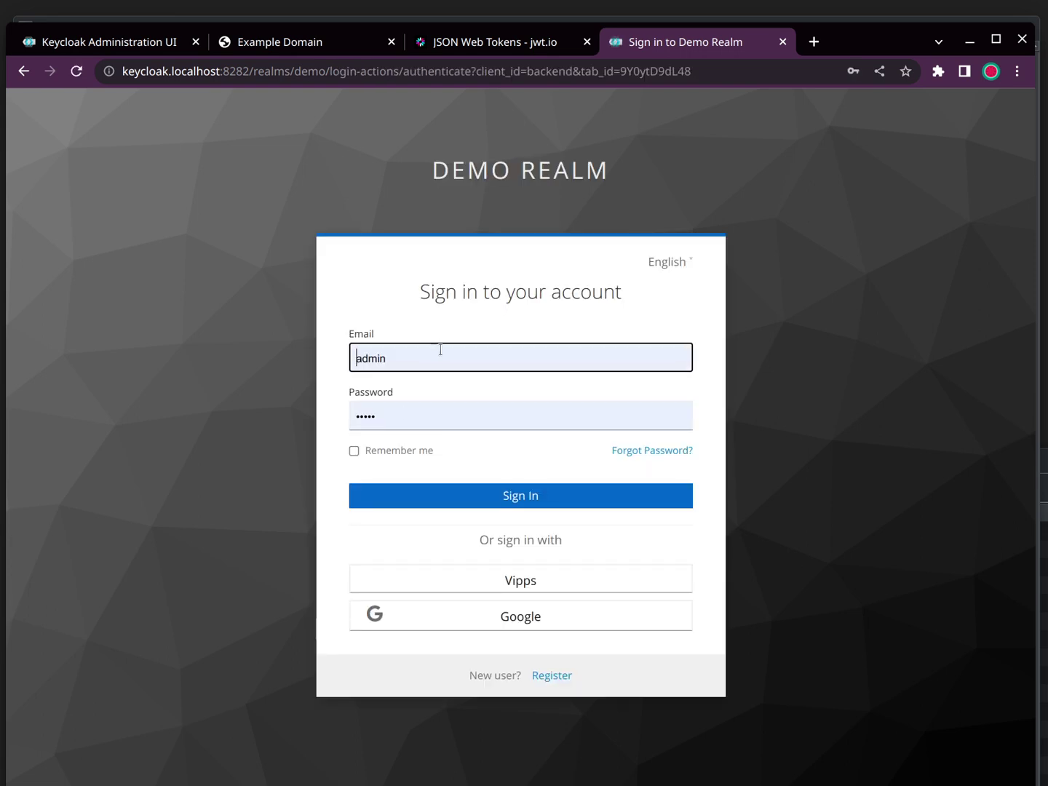
Step: Sign in with the user's email and grant backend the requested access
{"action": "left_click", "coordinate": [440, 350]}
{"action": "key", "text": "ctrl+a"}
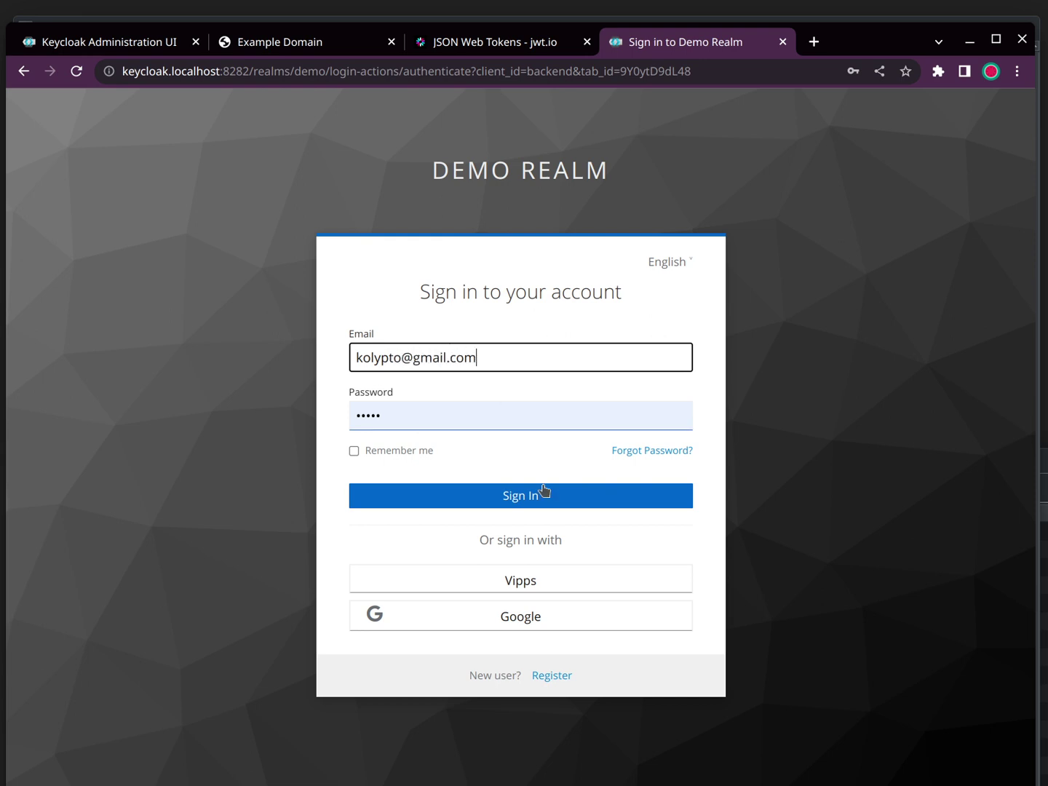
{"action": "left_click", "coordinate": [545, 493]}
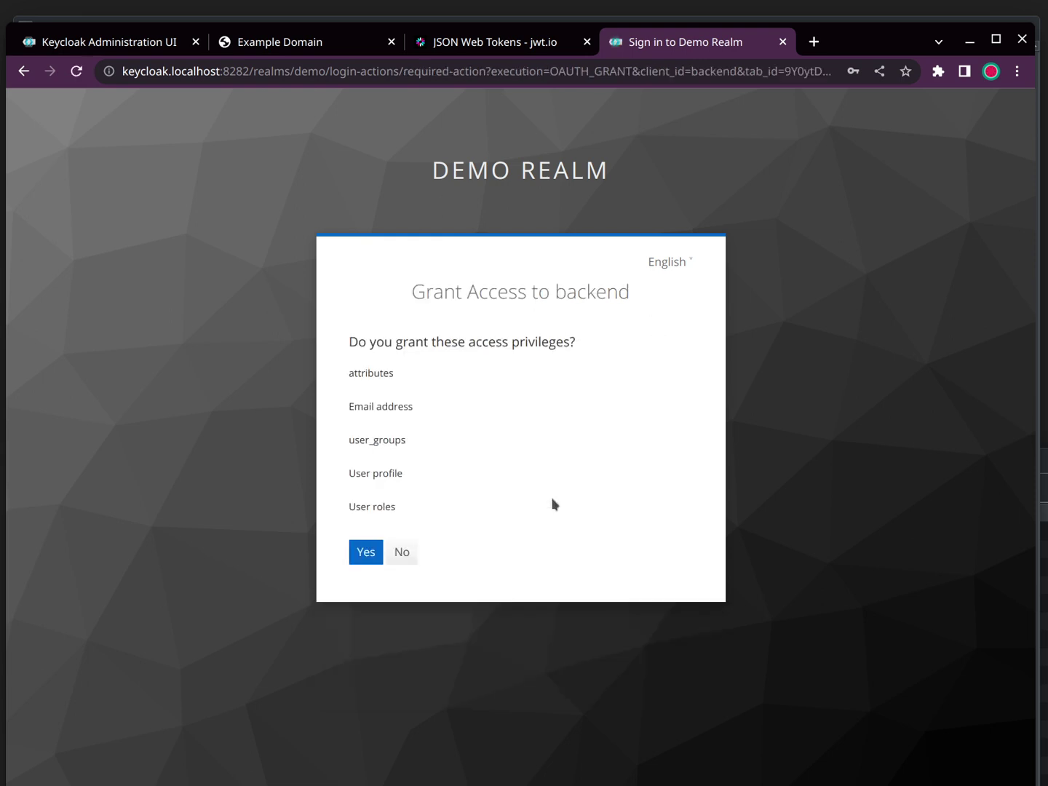
{"action": "left_click", "coordinate": [365, 559]}
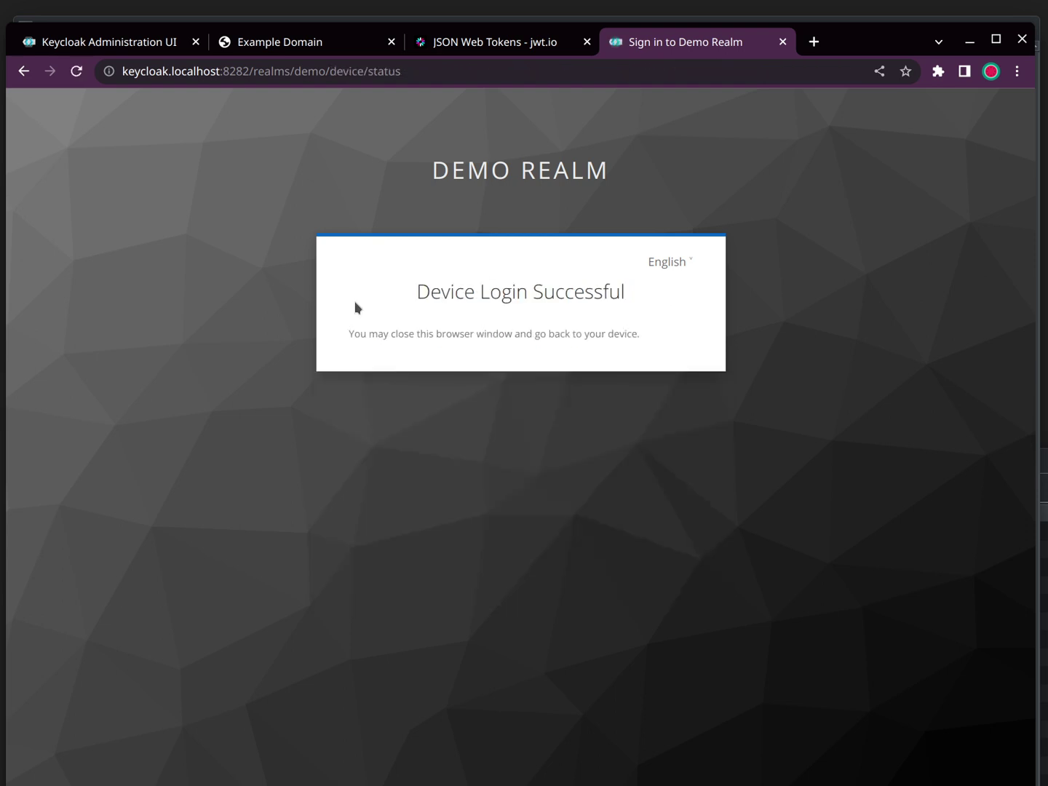
{"action": "key", "text": "alt+Tab"}
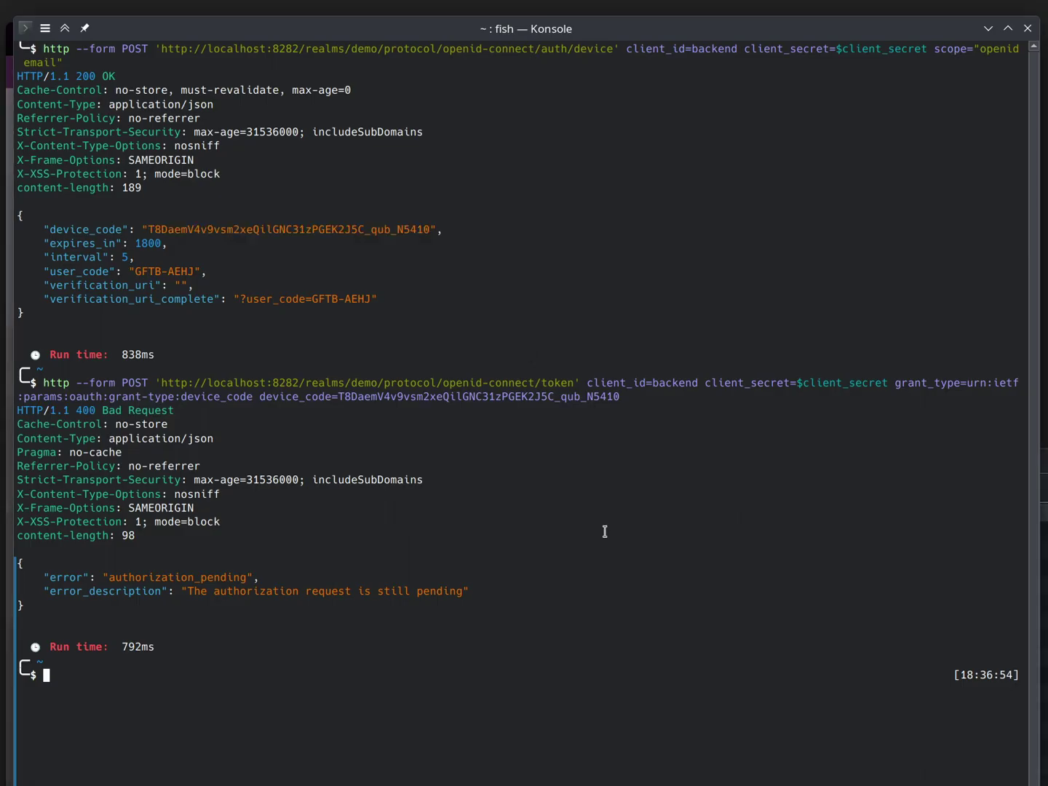
Step: Rerun the device-code token request to receive Bearer access, ID and refresh tokens
{"action": "key", "text": "Up"}
{"action": "key", "text": "Return"}
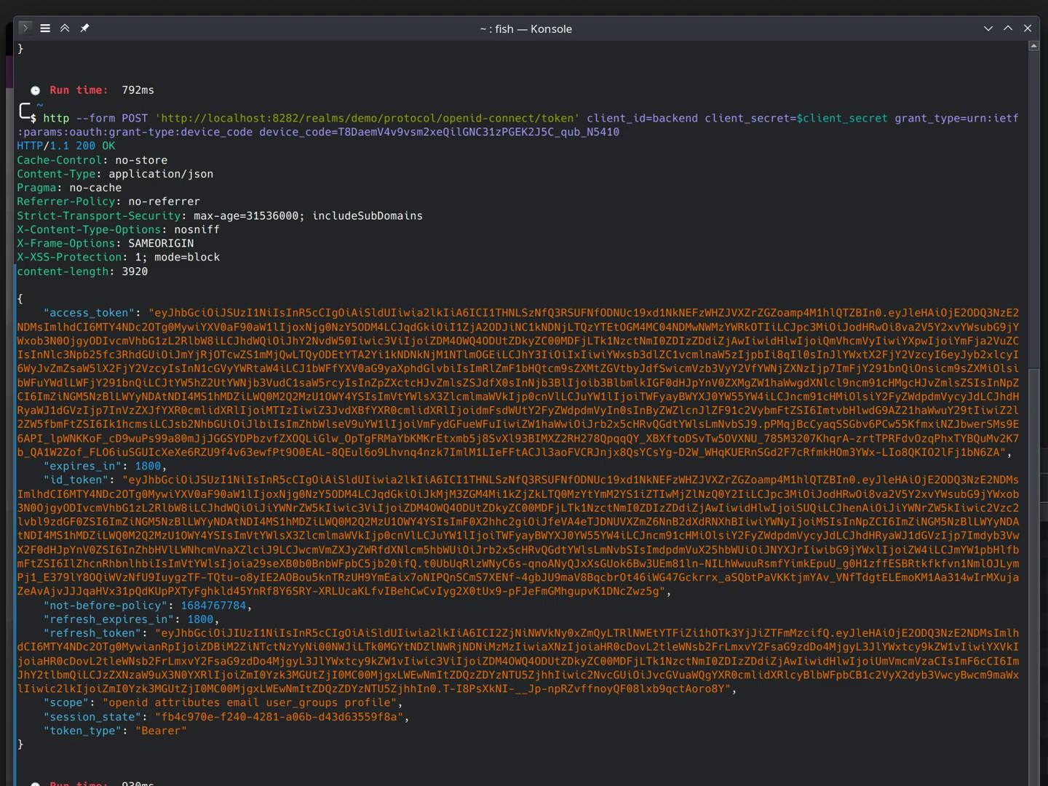
{"action": "key", "text": "alt+Tab"}
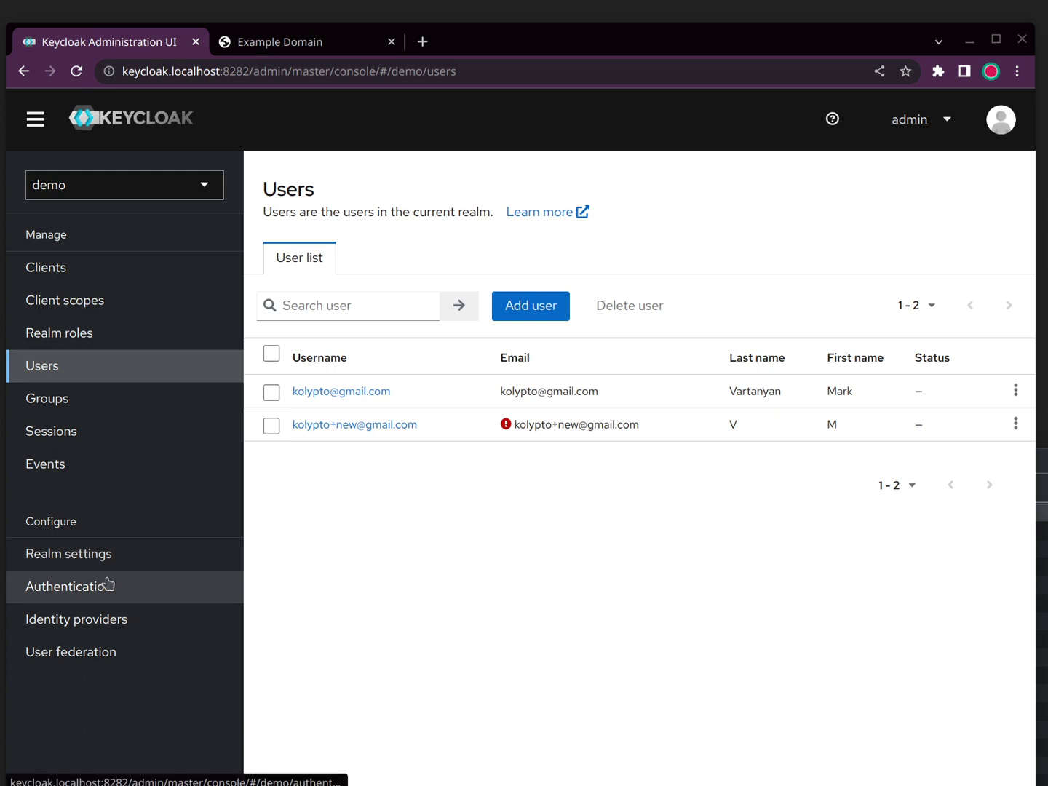
Step: Review the registration authentication flow's steps, then go to User federation
{"action": "left_click", "coordinate": [108, 584]}
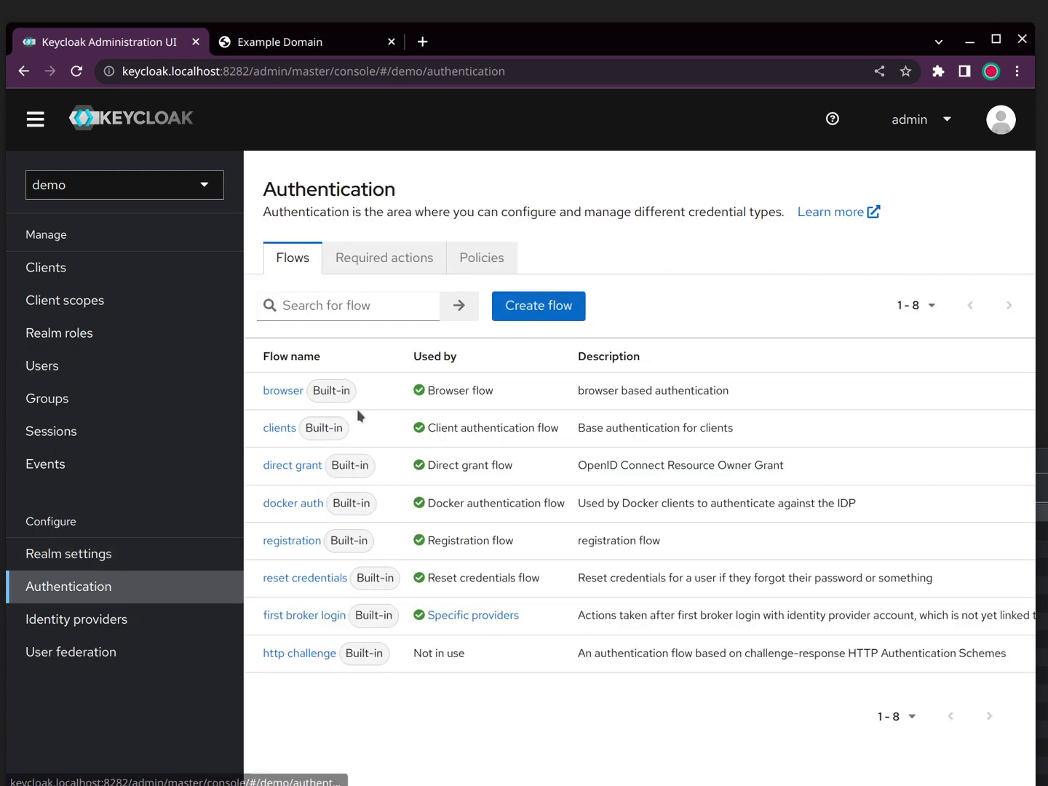
{"action": "left_click", "coordinate": [291, 541]}
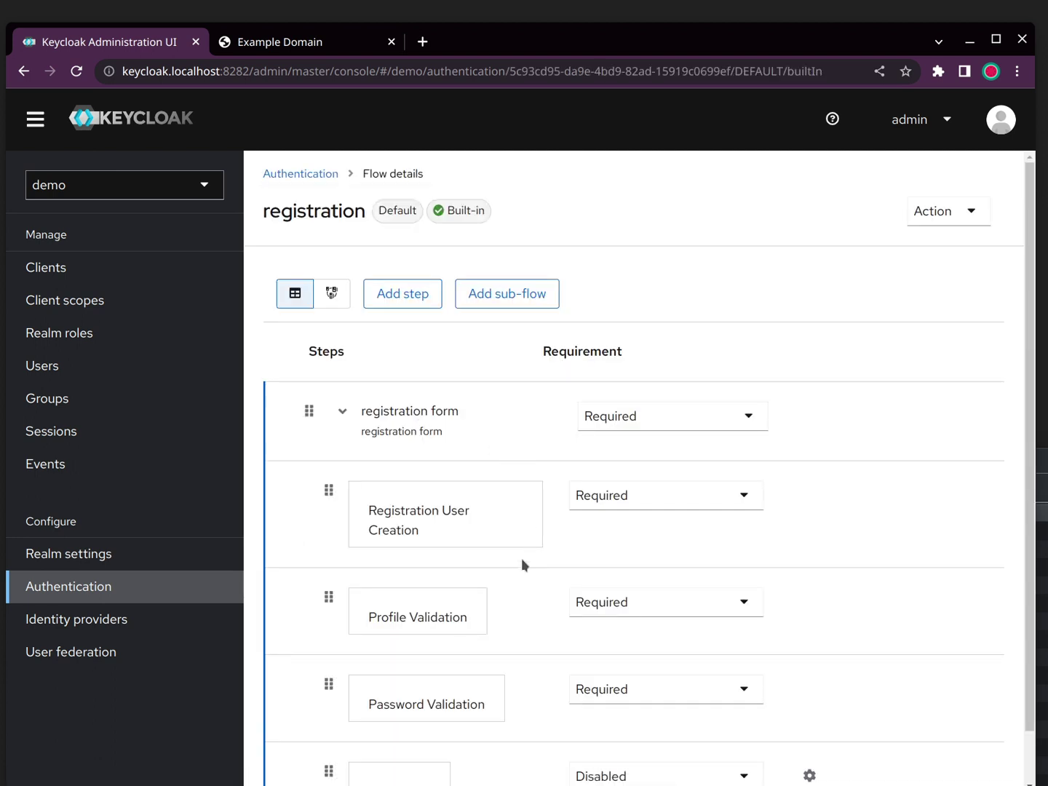
{"action": "scroll", "coordinate": [560, 686], "scroll_direction": "down", "scroll_amount": 1}
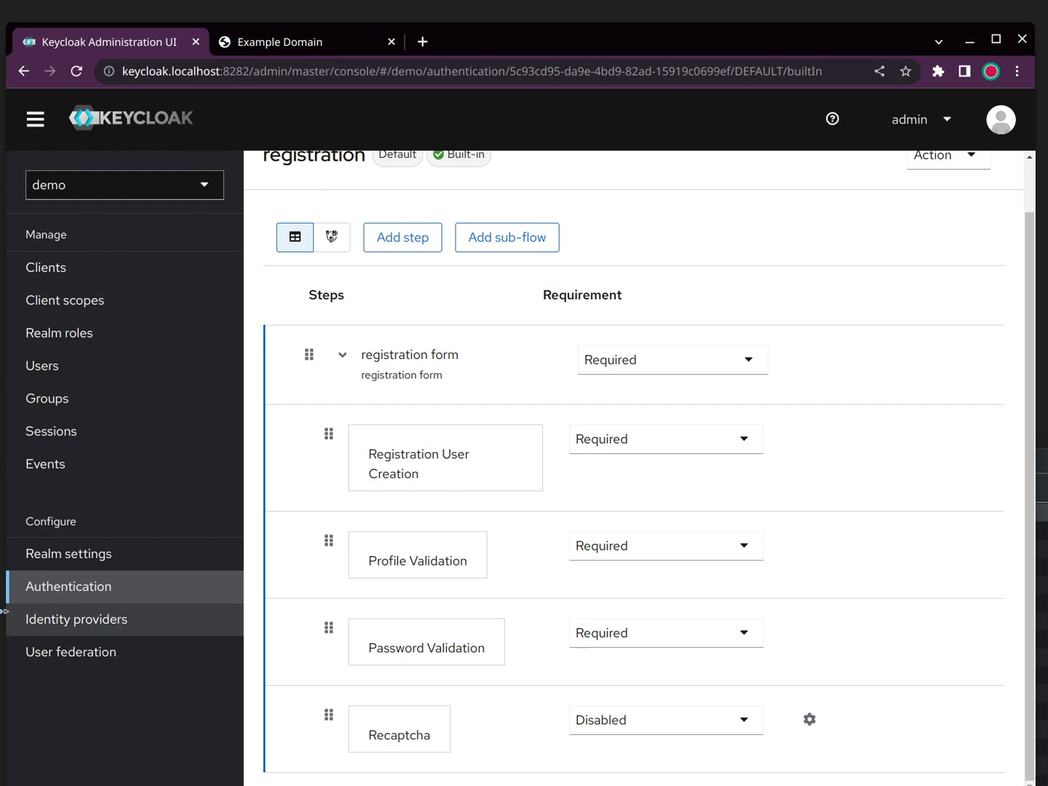
{"action": "left_click", "coordinate": [62, 650]}
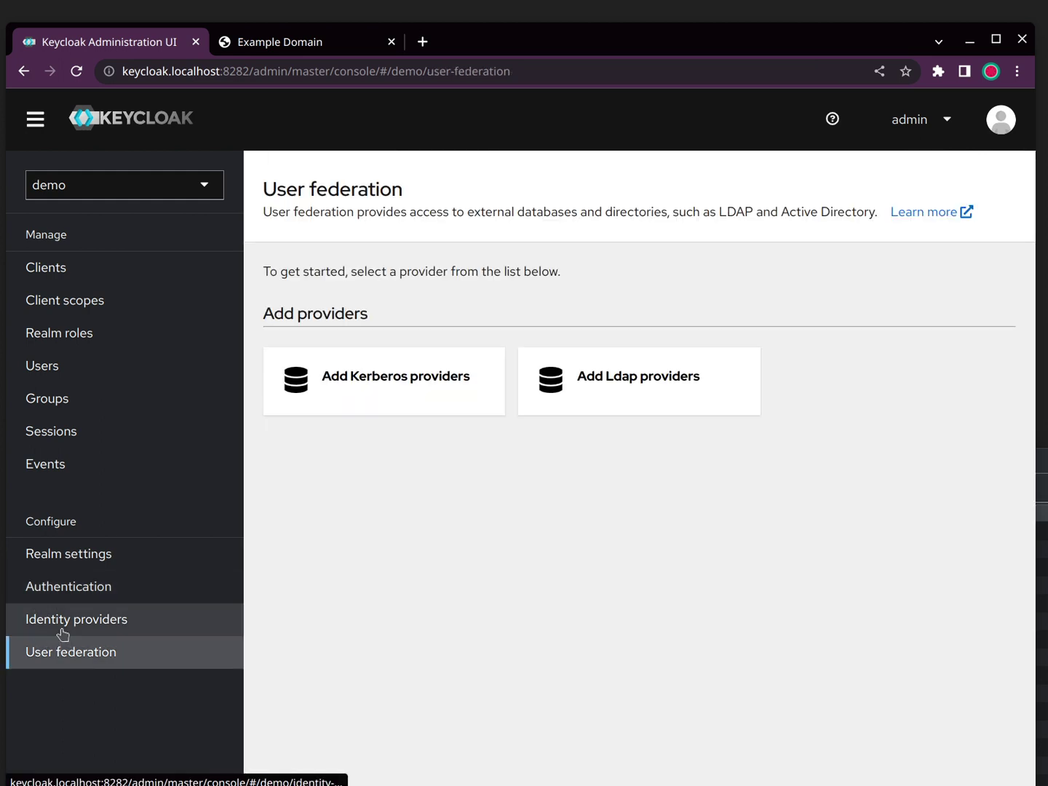
Step: On the Identity providers page, glance at the addable provider types and inspect the google provider
{"action": "left_click", "coordinate": [62, 632]}
{"action": "left_click", "coordinate": [88, 648]}
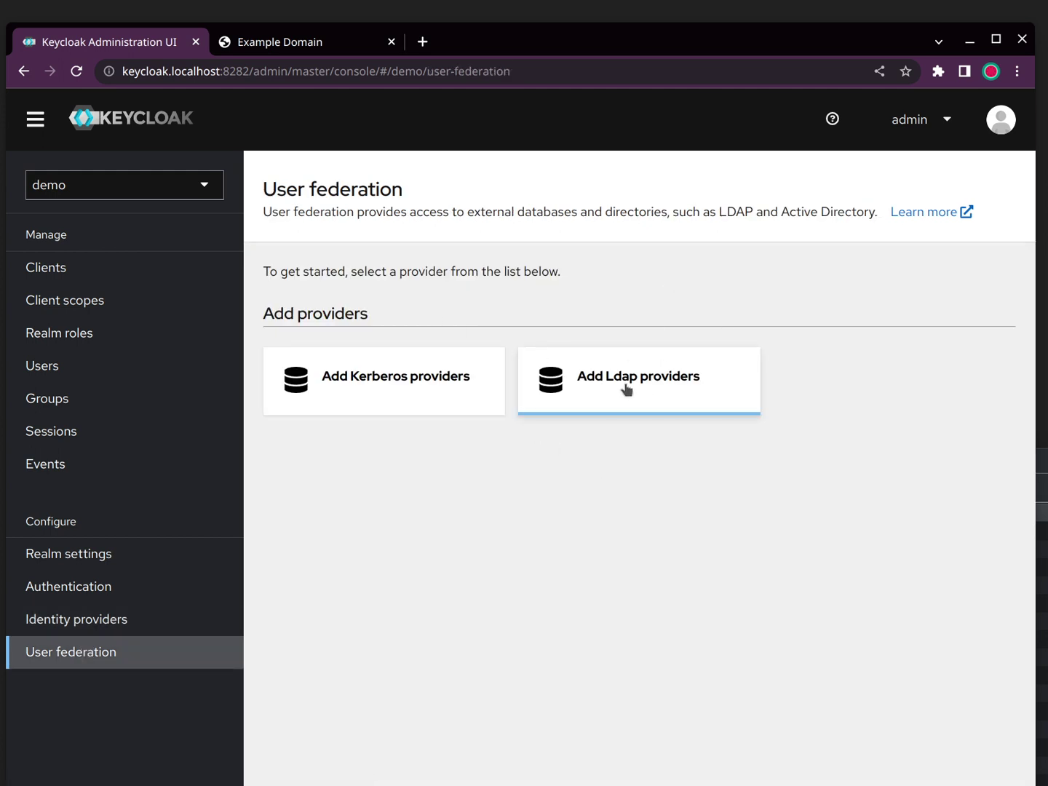
{"action": "left_click", "coordinate": [115, 625]}
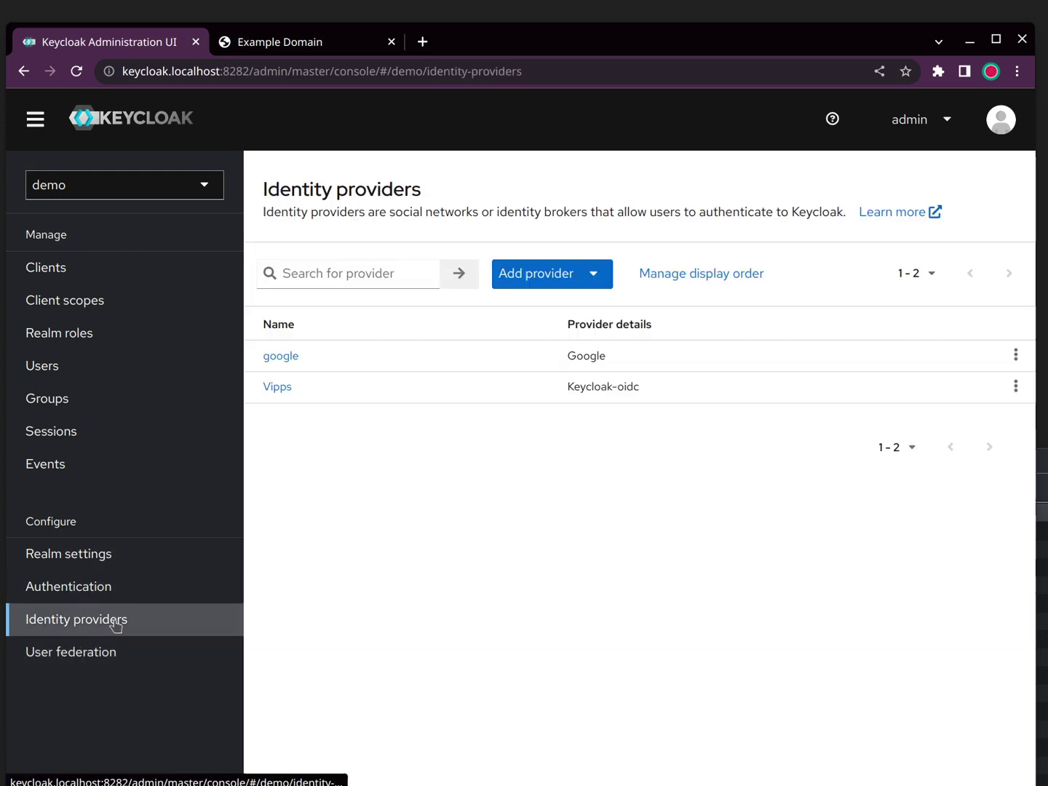
{"action": "left_click", "coordinate": [561, 285]}
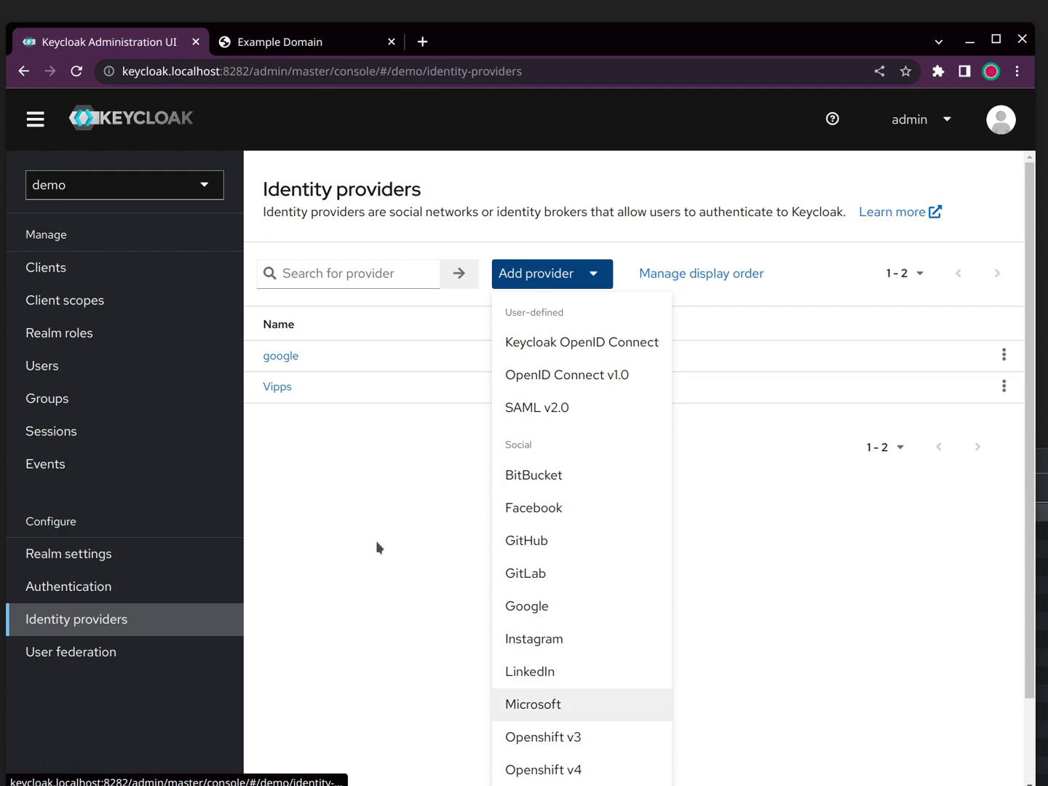
{"action": "left_click", "coordinate": [356, 400]}
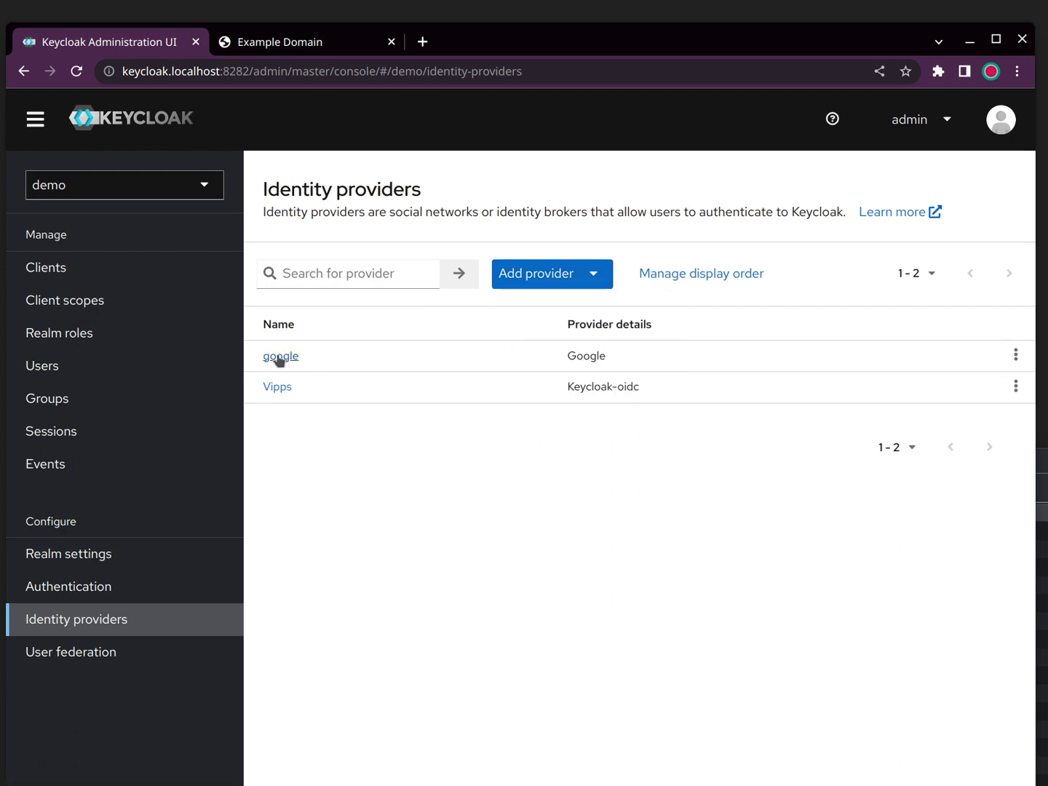
{"action": "left_click", "coordinate": [279, 358]}
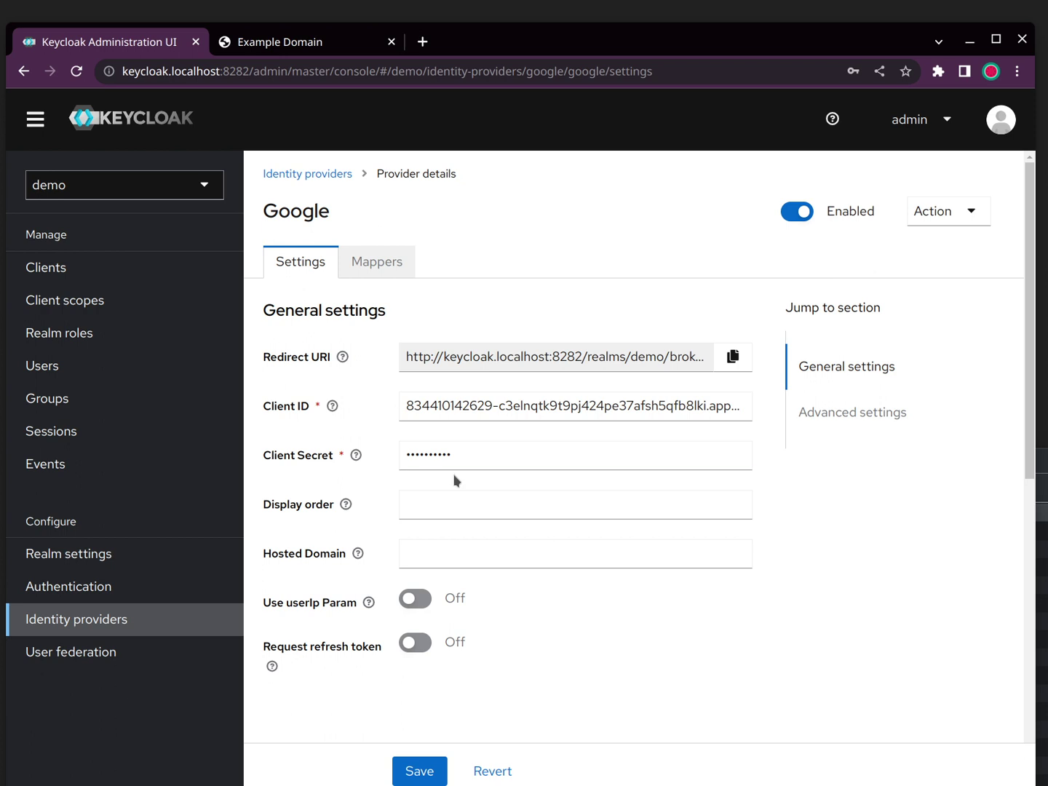
{"action": "left_click", "coordinate": [326, 183]}
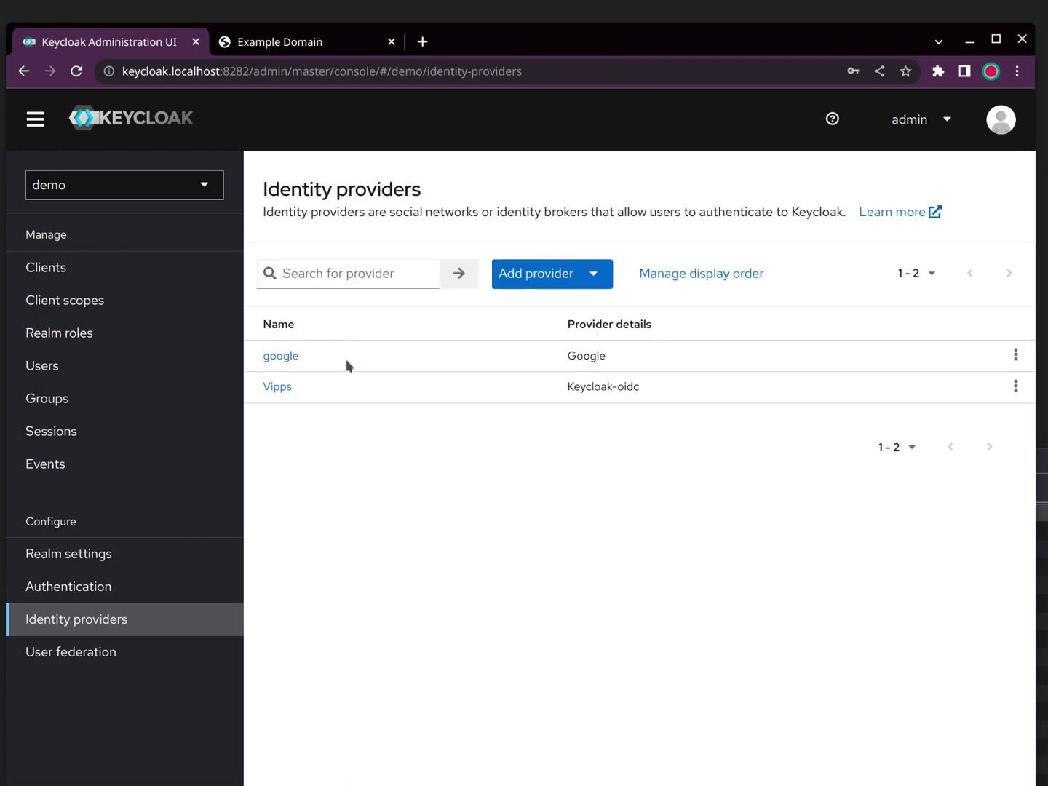
Step: Review the Vipps provider's OpenID Connect settings and Client Secret help, then return to the list
{"action": "left_click", "coordinate": [278, 390]}
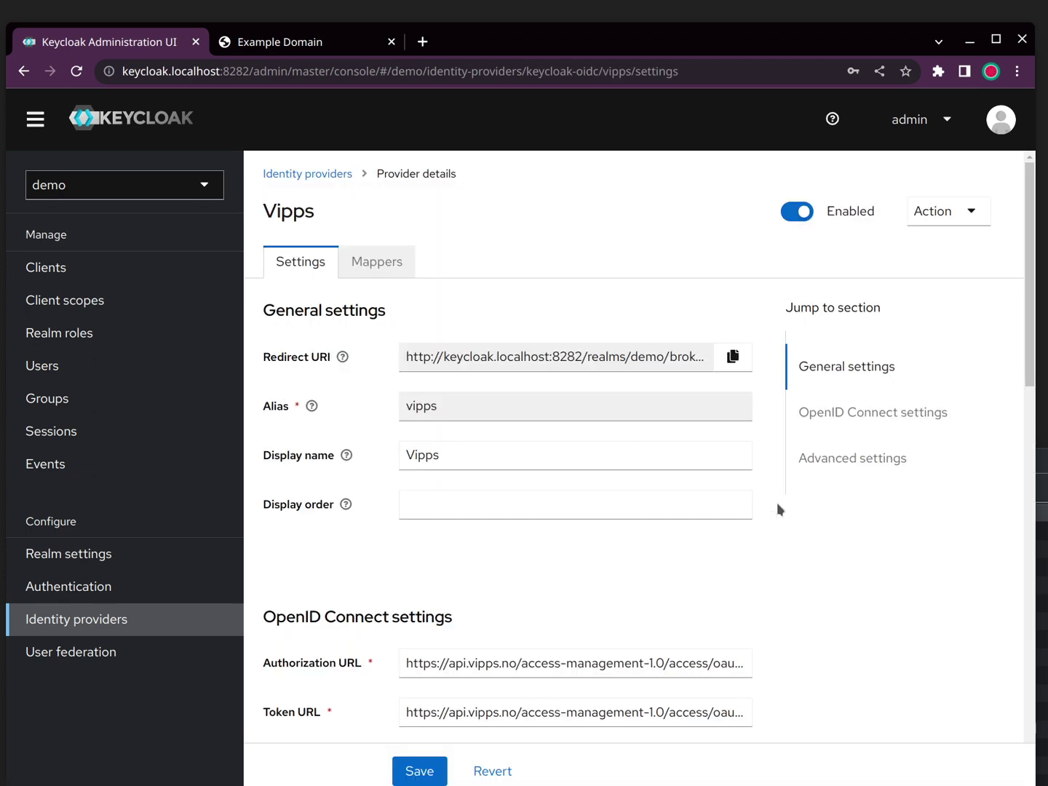
{"action": "scroll", "coordinate": [789, 502], "scroll_direction": "down", "scroll_amount": 3}
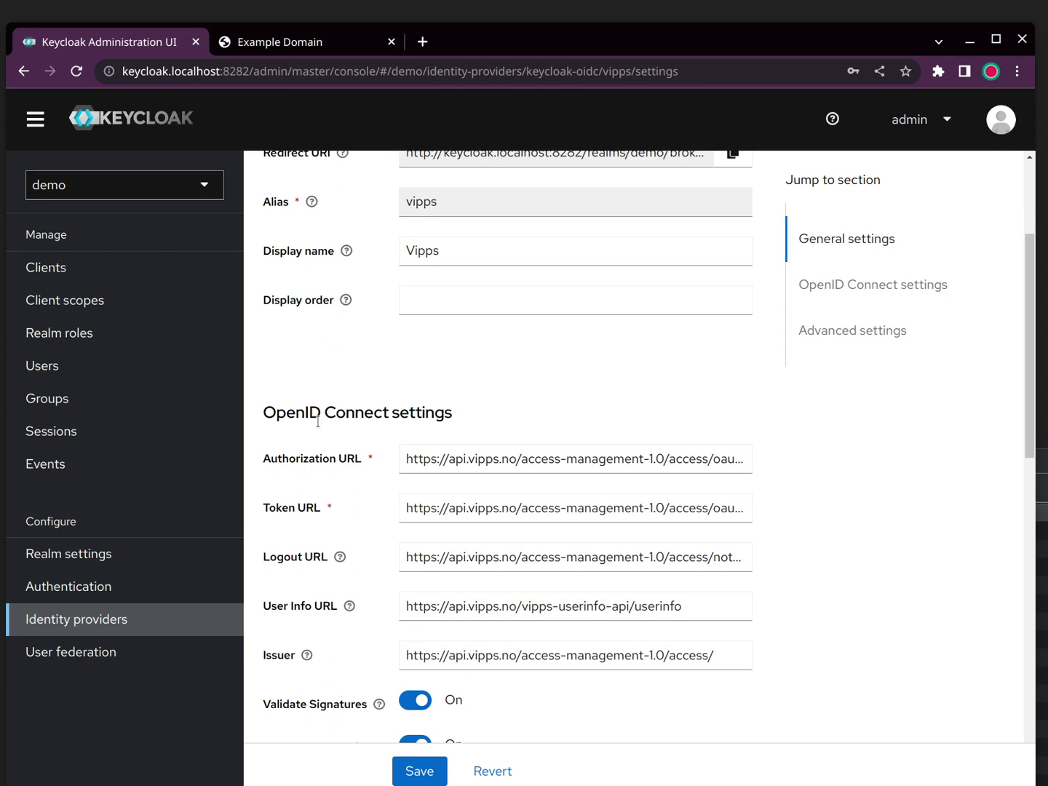
{"action": "left_click_drag", "start_coordinate": [264, 412], "coordinate": [393, 416]}
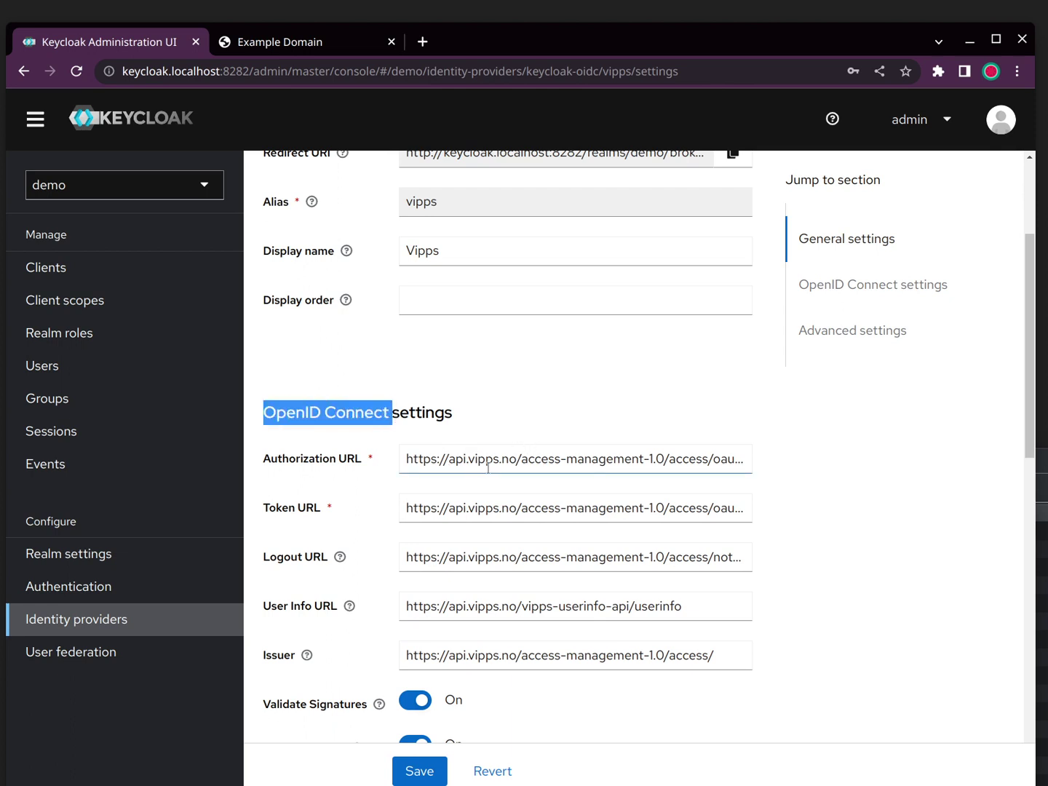
{"action": "scroll", "coordinate": [808, 440], "scroll_direction": "down", "scroll_amount": 5}
{"action": "scroll", "coordinate": [807, 440], "scroll_direction": "down", "scroll_amount": 3}
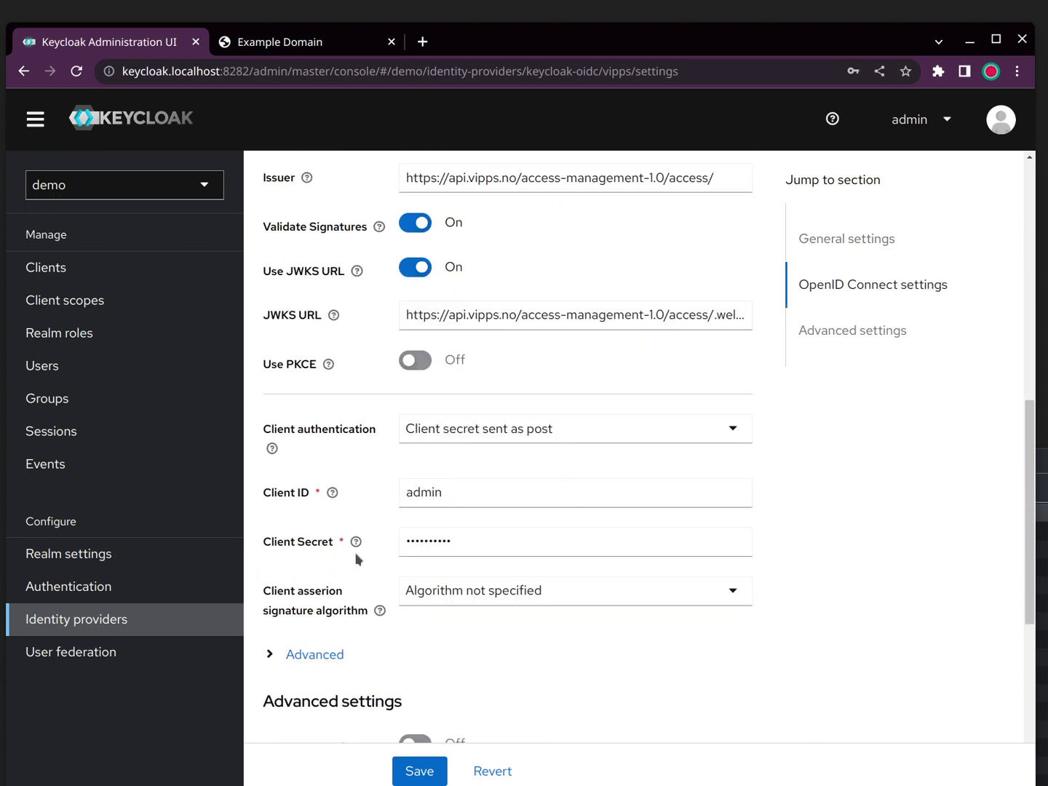
{"action": "left_click", "coordinate": [357, 541]}
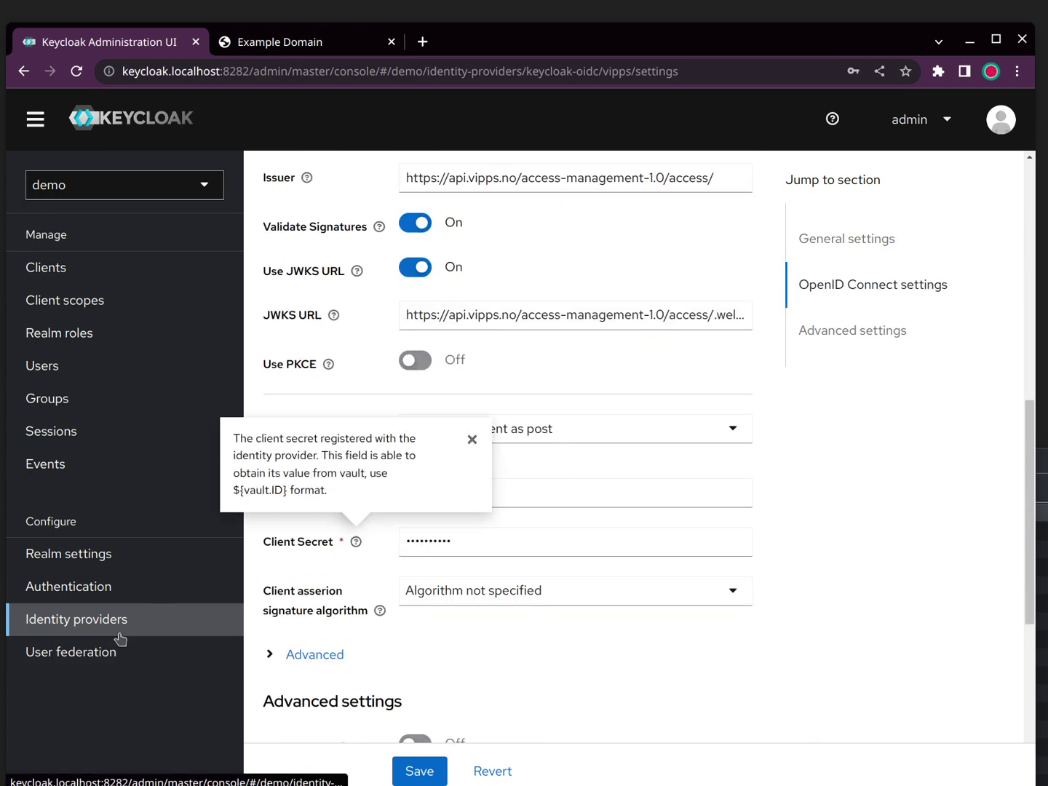
{"action": "left_click", "coordinate": [120, 639]}
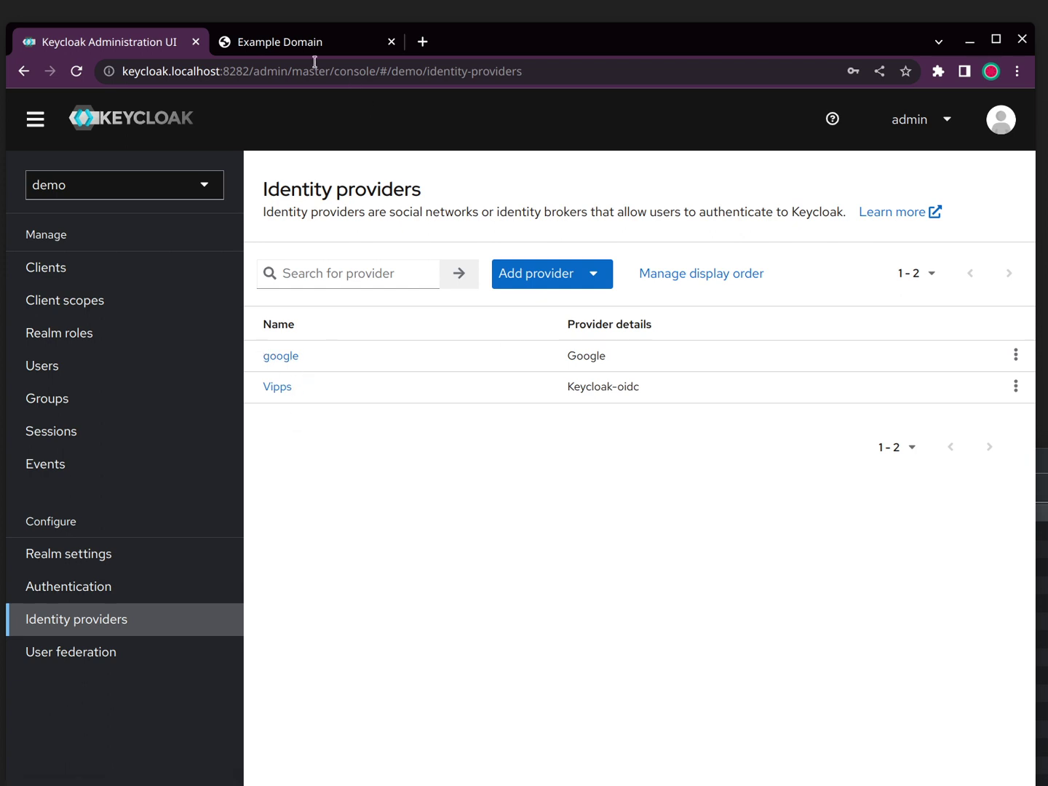
Step: Go back from the Example Domain callback and load the pasted Keycloak authorization URL
{"action": "left_click", "coordinate": [295, 48]}
{"action": "left_click", "coordinate": [318, 61]}
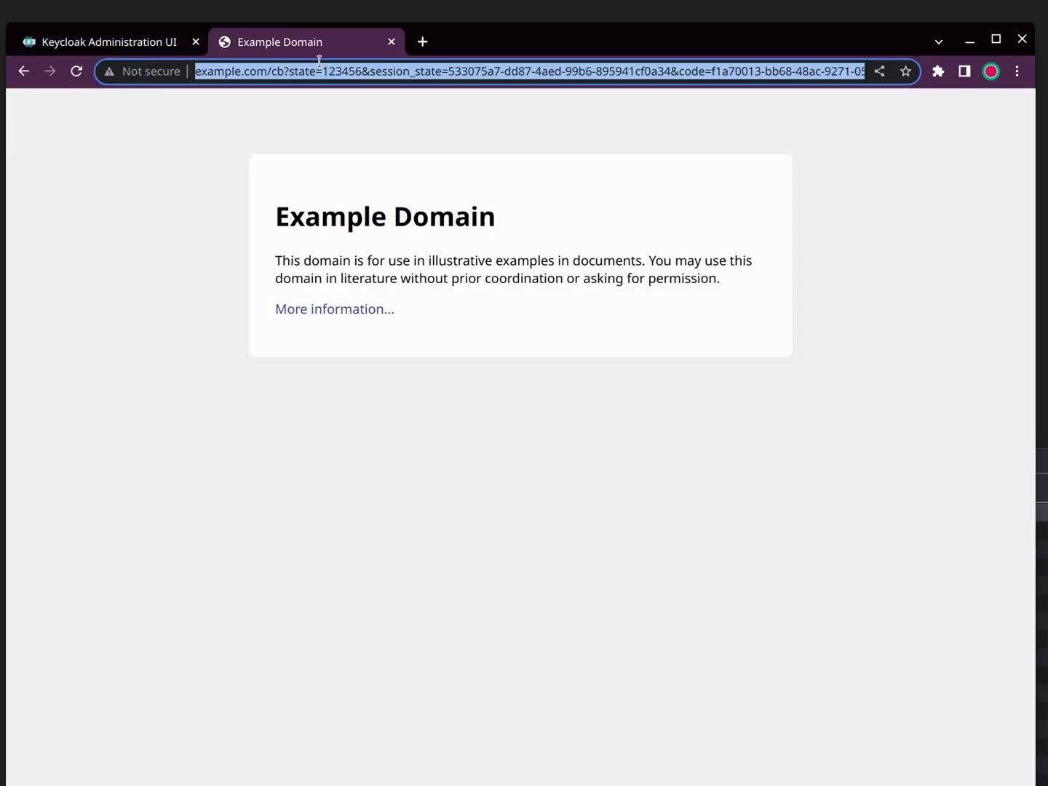
{"action": "key", "text": "alt+Left"}
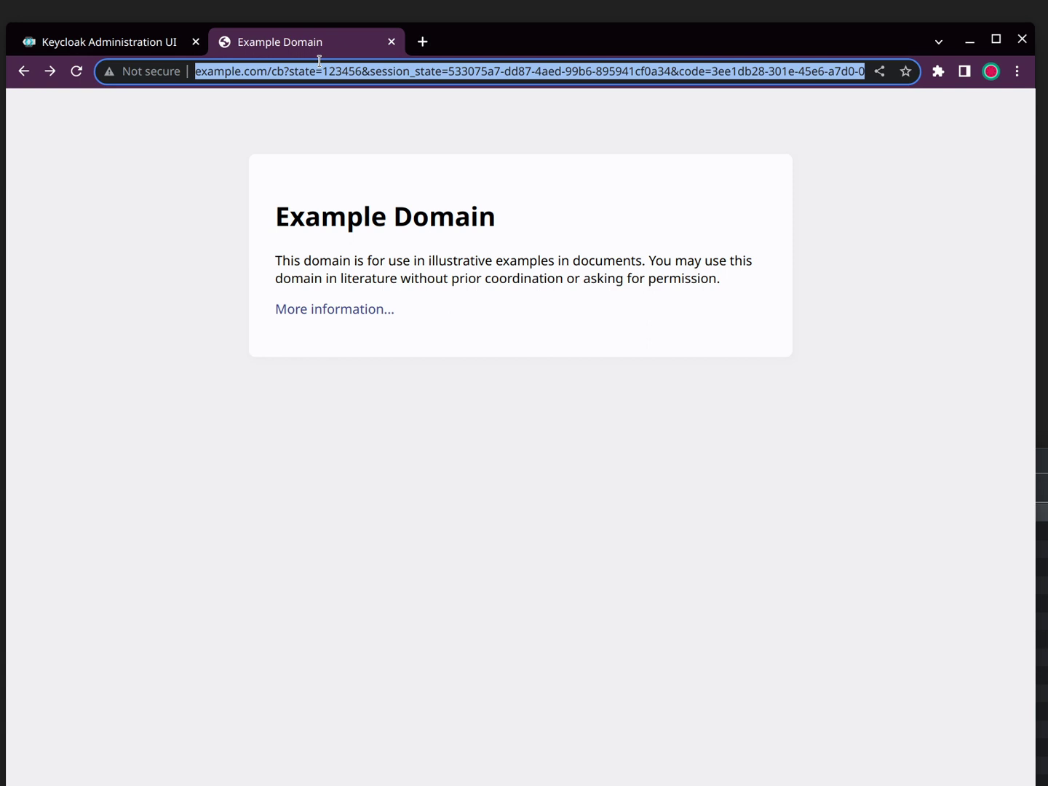
{"action": "key", "text": "alt+Left"}
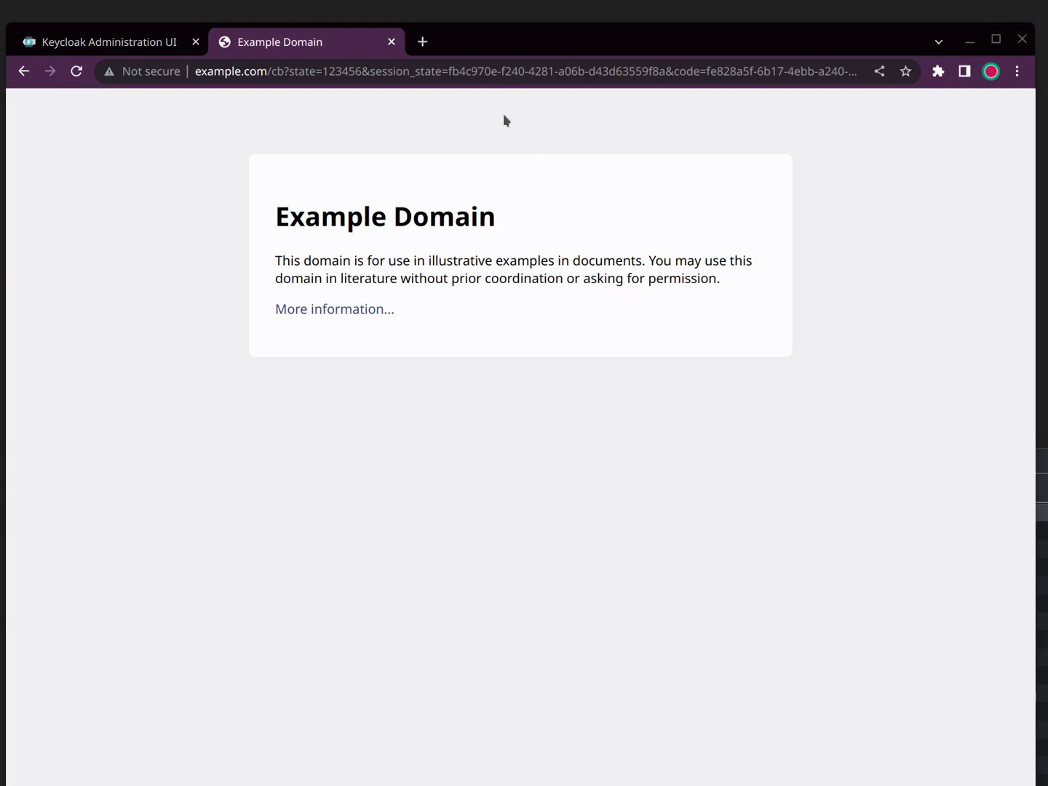
{"action": "left_click", "coordinate": [486, 75]}
{"action": "key", "text": "ctrl+v"}
{"action": "key", "text": "Return"}
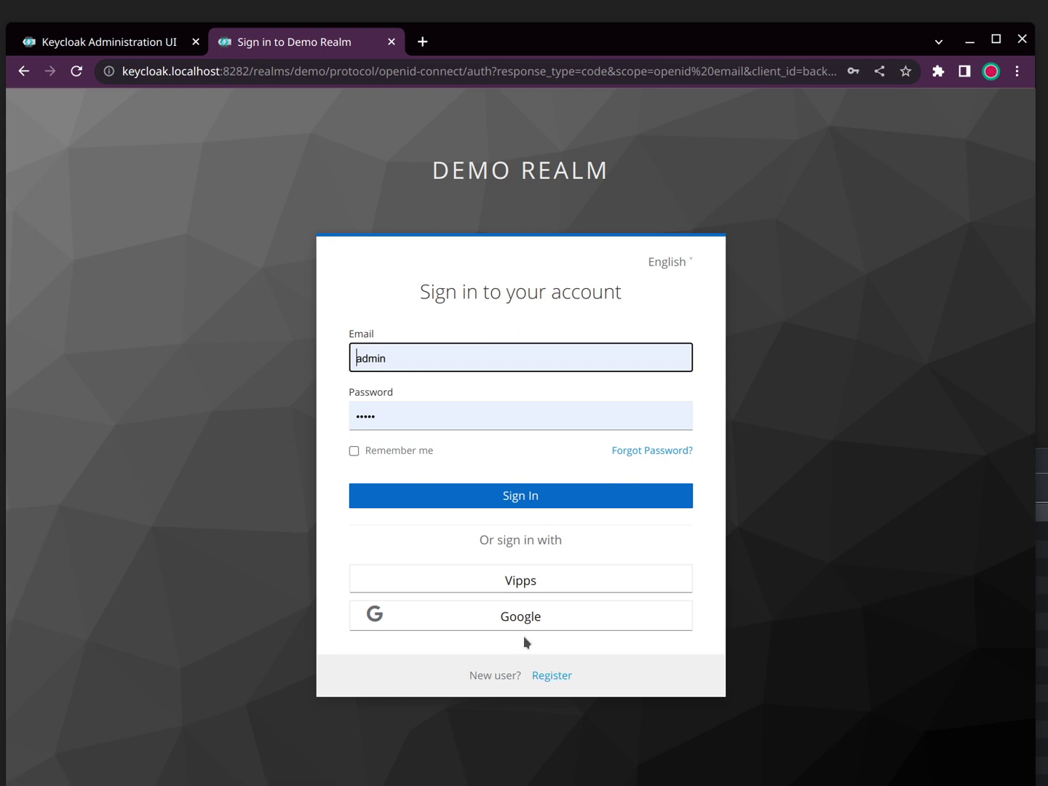
Step: Register a new Demo Realm user, filling in first name, last name, email and password
{"action": "left_click", "coordinate": [551, 676]}
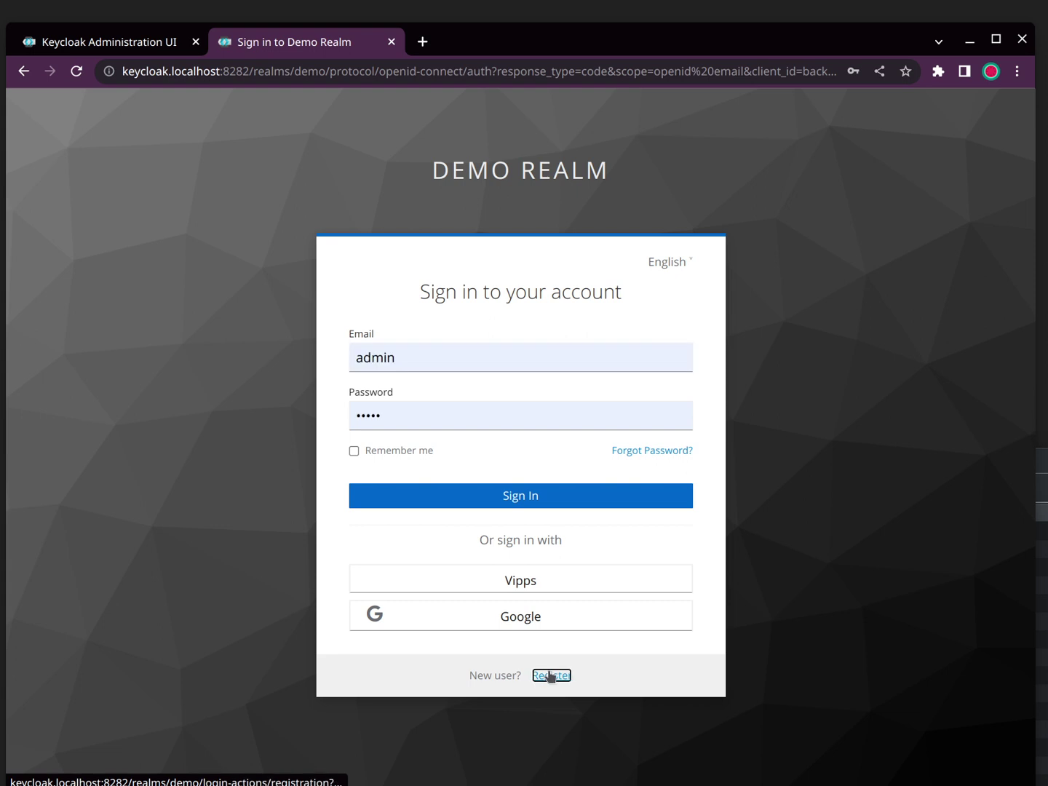
{"action": "left_click", "coordinate": [366, 351]}
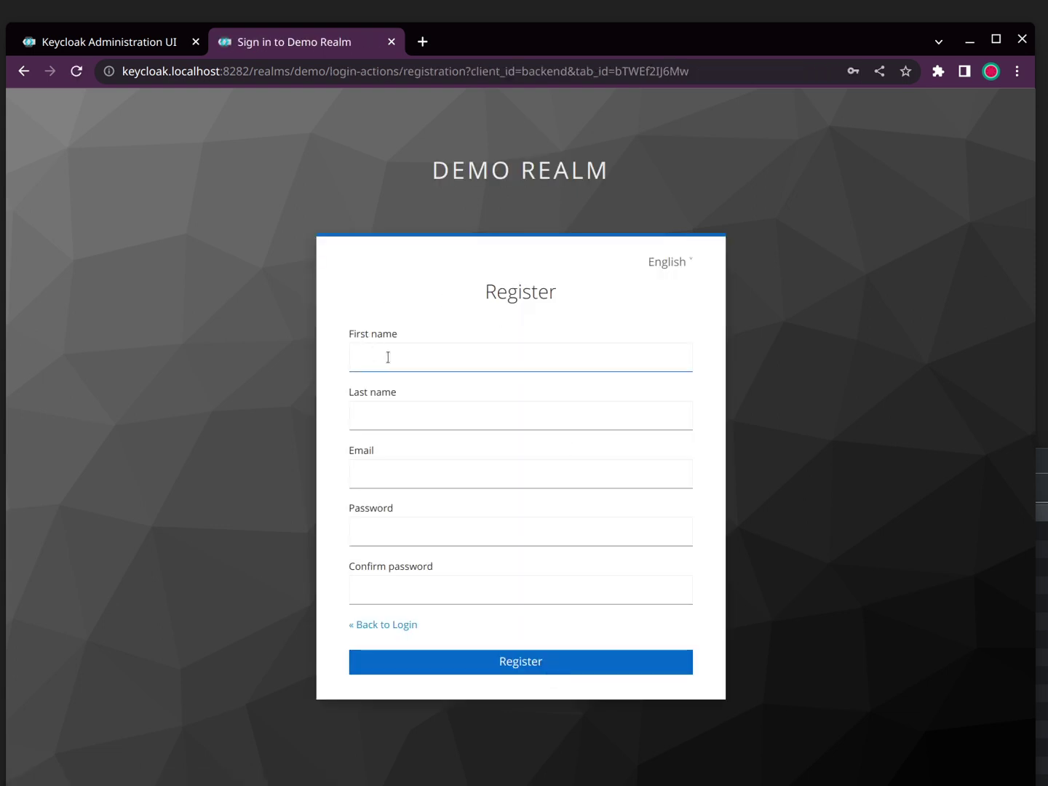
{"action": "left_click", "coordinate": [396, 357]}
{"action": "type", "text": "m"}
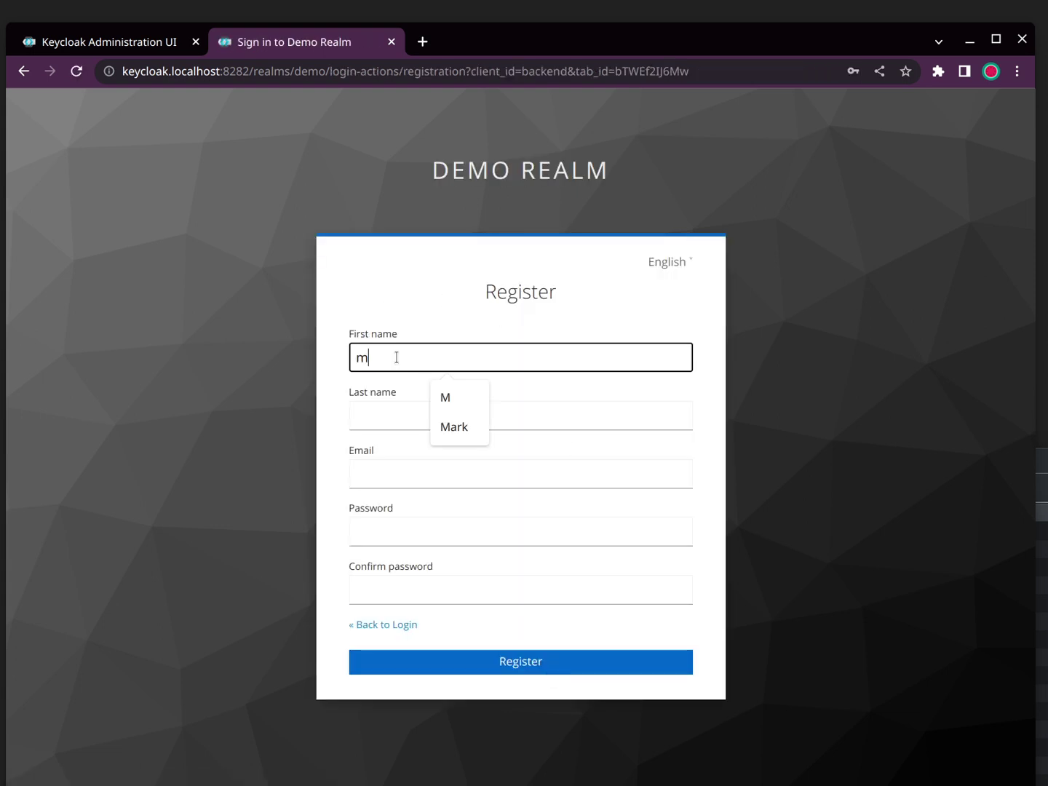
{"action": "key", "text": "Tab"}
{"action": "type", "text": "v"}
{"action": "left_click", "coordinate": [375, 474]}
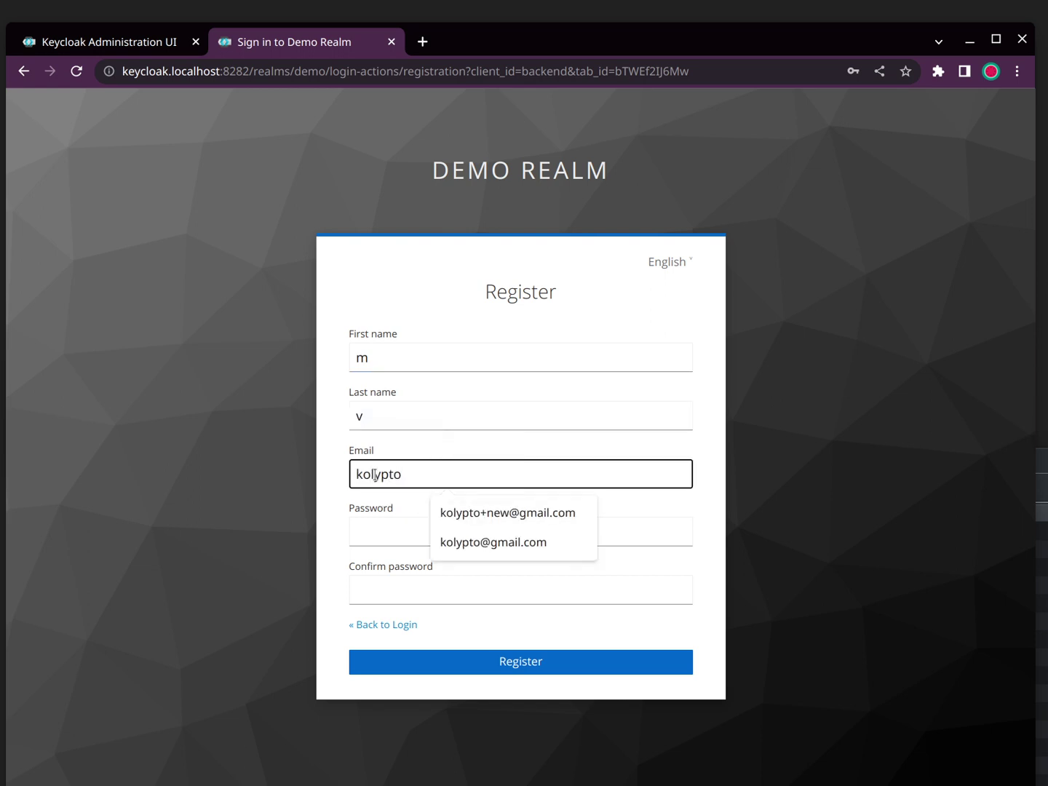
{"action": "key", "text": "Tab"}
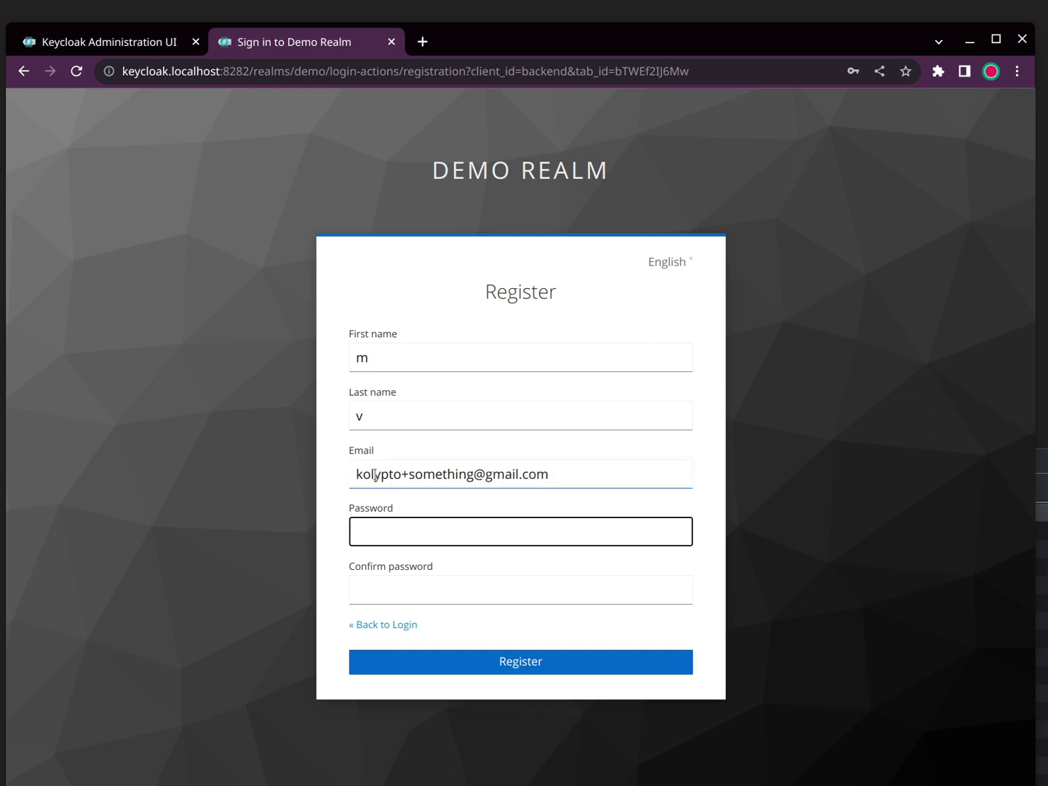
{"action": "key", "text": "Tab"}
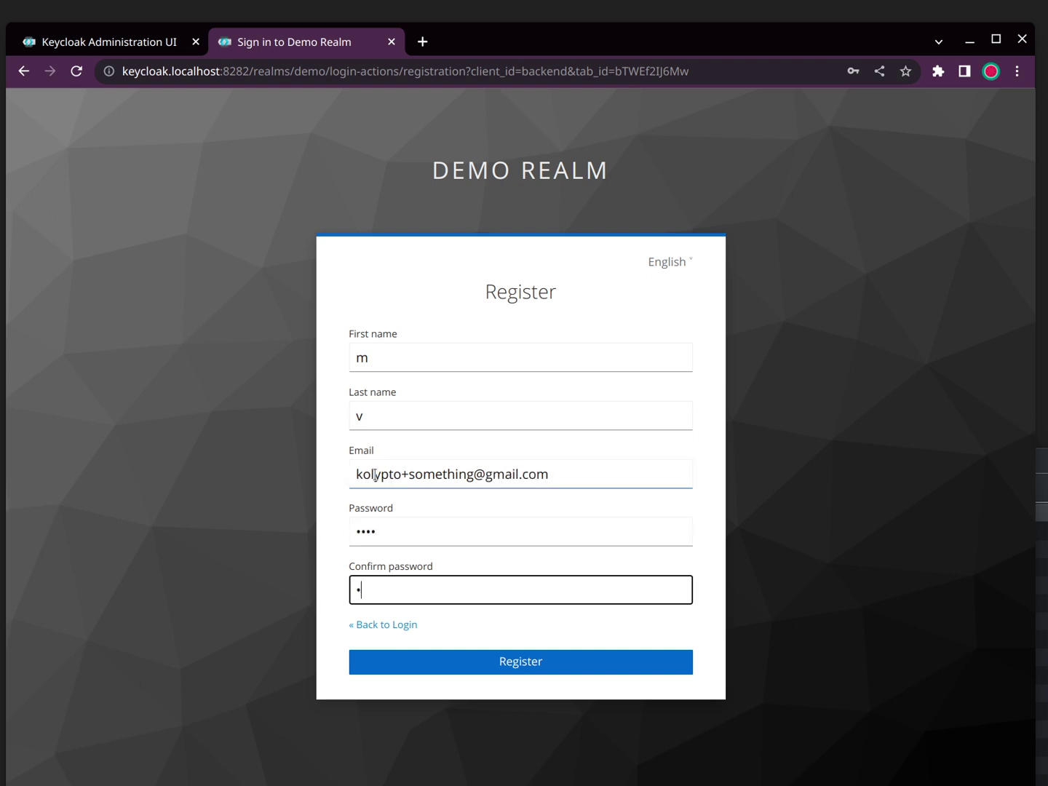
{"action": "left_click", "coordinate": [534, 658]}
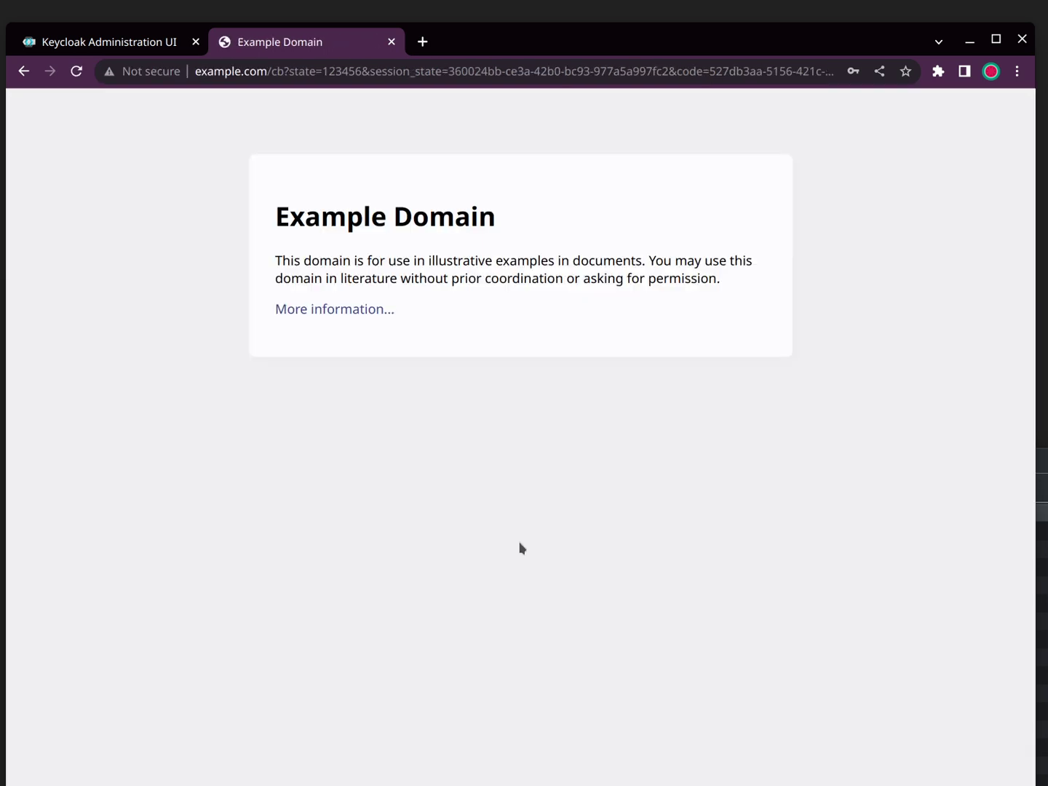
Step: Select the authorization code value in the example.com callback address
{"action": "left_click", "coordinate": [312, 69]}
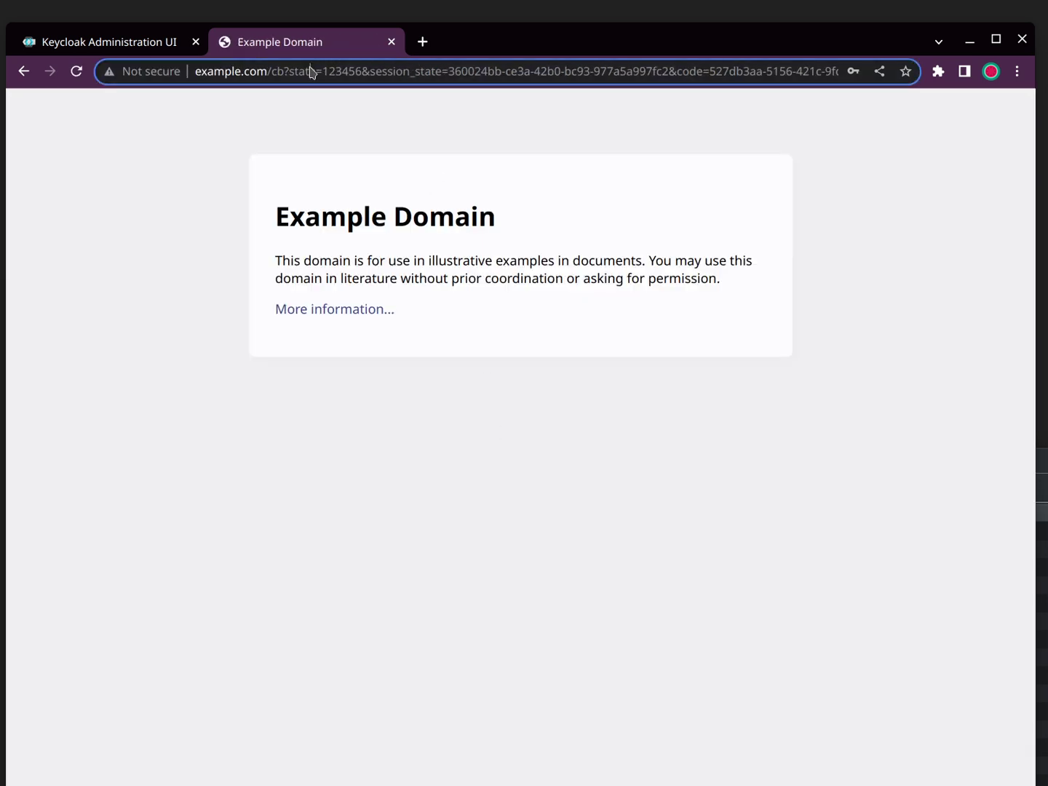
{"action": "left_click", "coordinate": [423, 80]}
{"action": "key", "text": "End"}
{"action": "key", "text": "ctrl+shift+Left"}
{"action": "key", "text": "ctrl+shift+Left"}
{"action": "key", "text": "ctrl+shift+Left"}
{"action": "key", "text": "ctrl+shift+Left"}
{"action": "key", "text": "ctrl+shift+Left"}
{"action": "key", "text": "ctrl+shift+Left"}
{"action": "key", "text": "ctrl+shift+Left"}
{"action": "key", "text": "ctrl+shift+Left"}
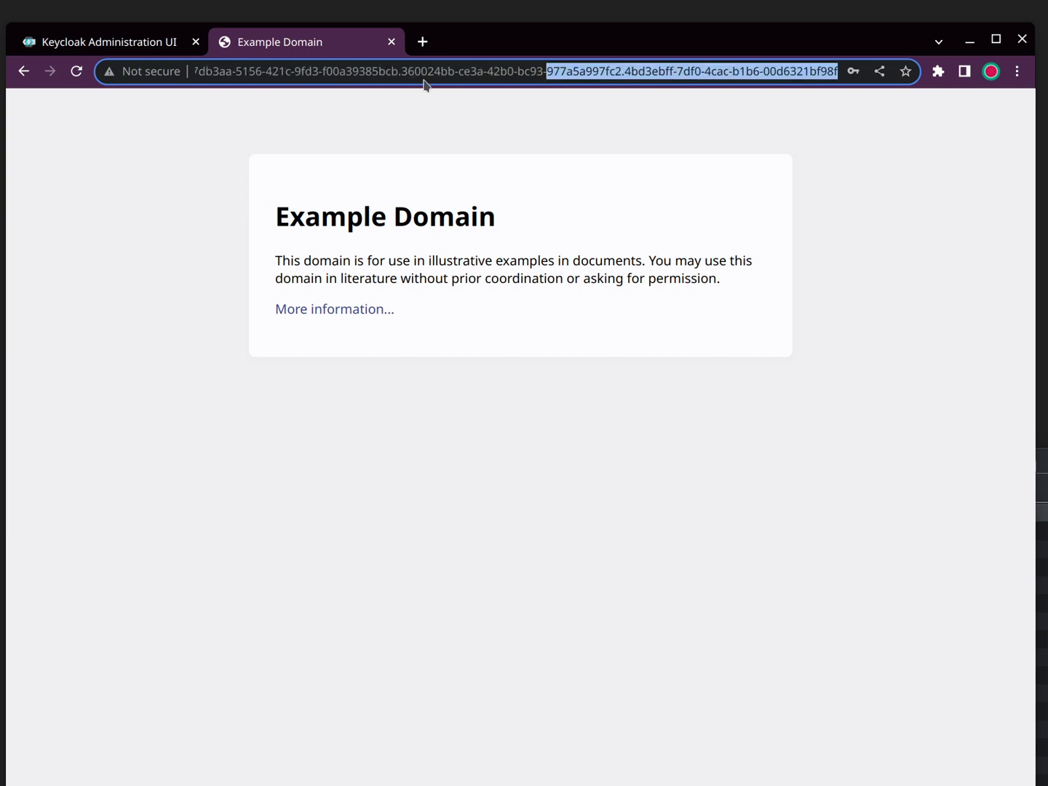
{"action": "key", "text": "ctrl+shift+Left"}
{"action": "key", "text": "ctrl+shift+Left"}
{"action": "key", "text": "ctrl+shift+Left"}
{"action": "key", "text": "ctrl+shift+Left"}
{"action": "key", "text": "ctrl+shift+Left"}
{"action": "key", "text": "ctrl+shift+Left"}
{"action": "key", "text": "ctrl+shift+Left"}
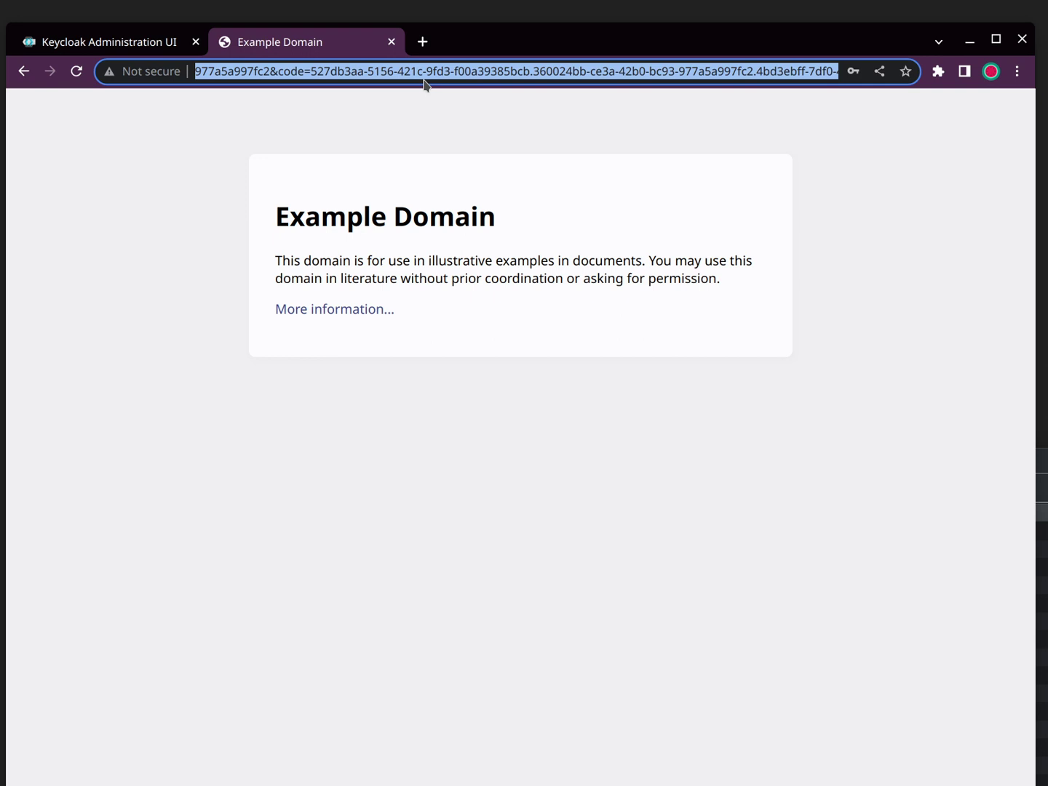
{"action": "key", "text": "ctrl+shift+Right"}
{"action": "key", "text": "ctrl+shift+Right"}
{"action": "key", "text": "ctrl+shift+Right"}
{"action": "key", "text": "ctrl+shift+Left"}
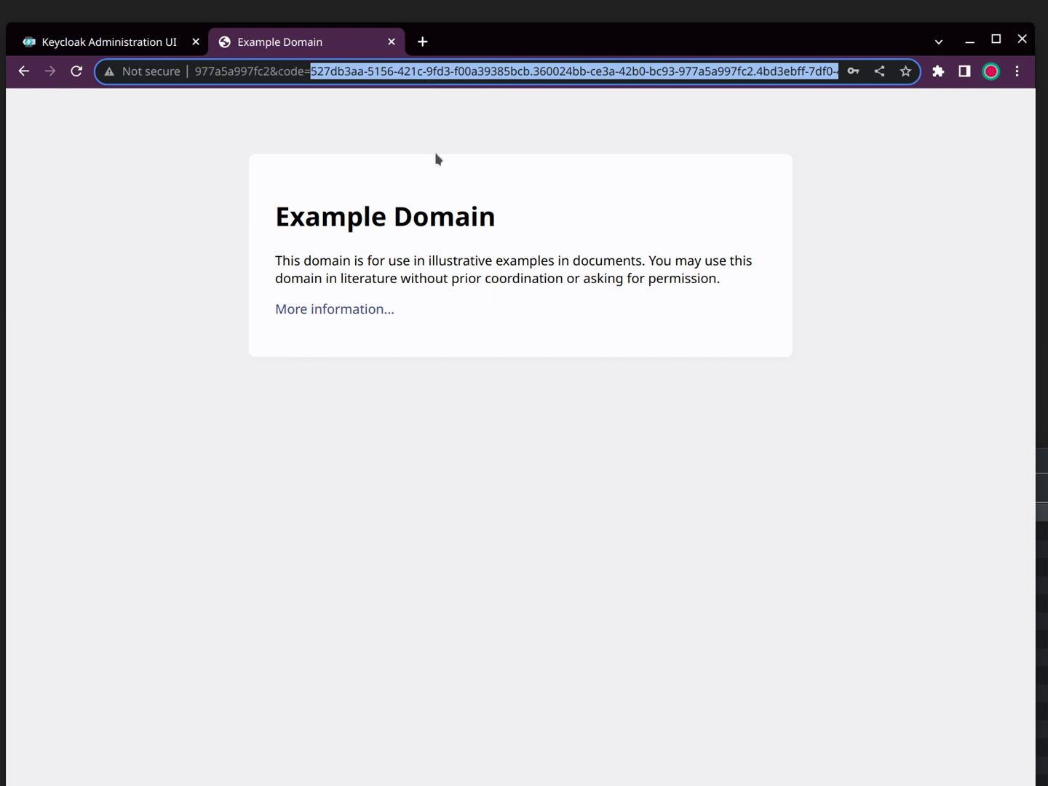
{"action": "left_click", "coordinate": [437, 159]}
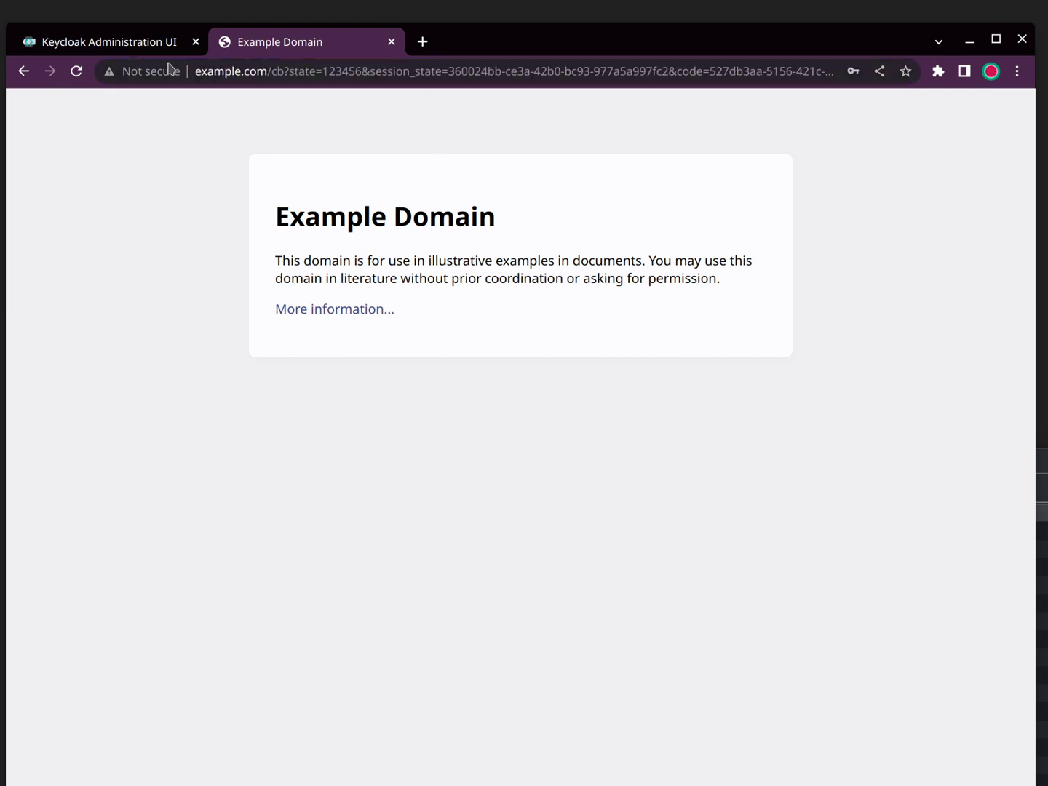
Step: Look through the demo realm's Email settings, then list its users including the new registrant
{"action": "left_click", "coordinate": [101, 38]}
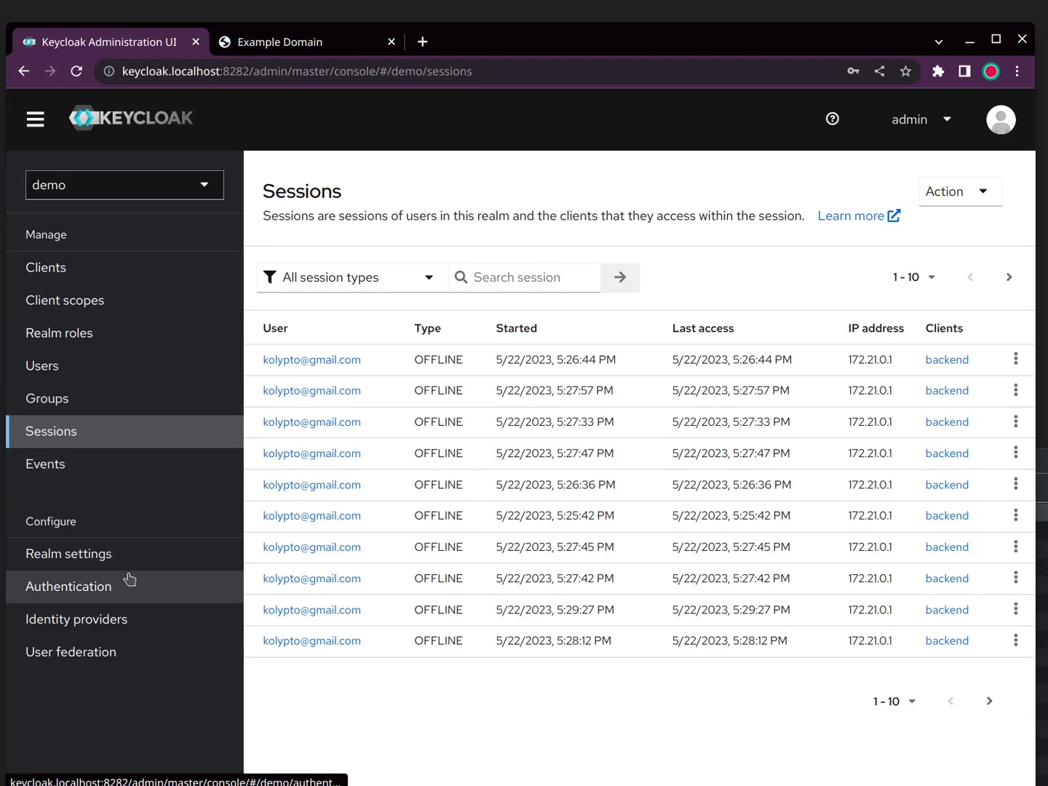
{"action": "left_click", "coordinate": [90, 555]}
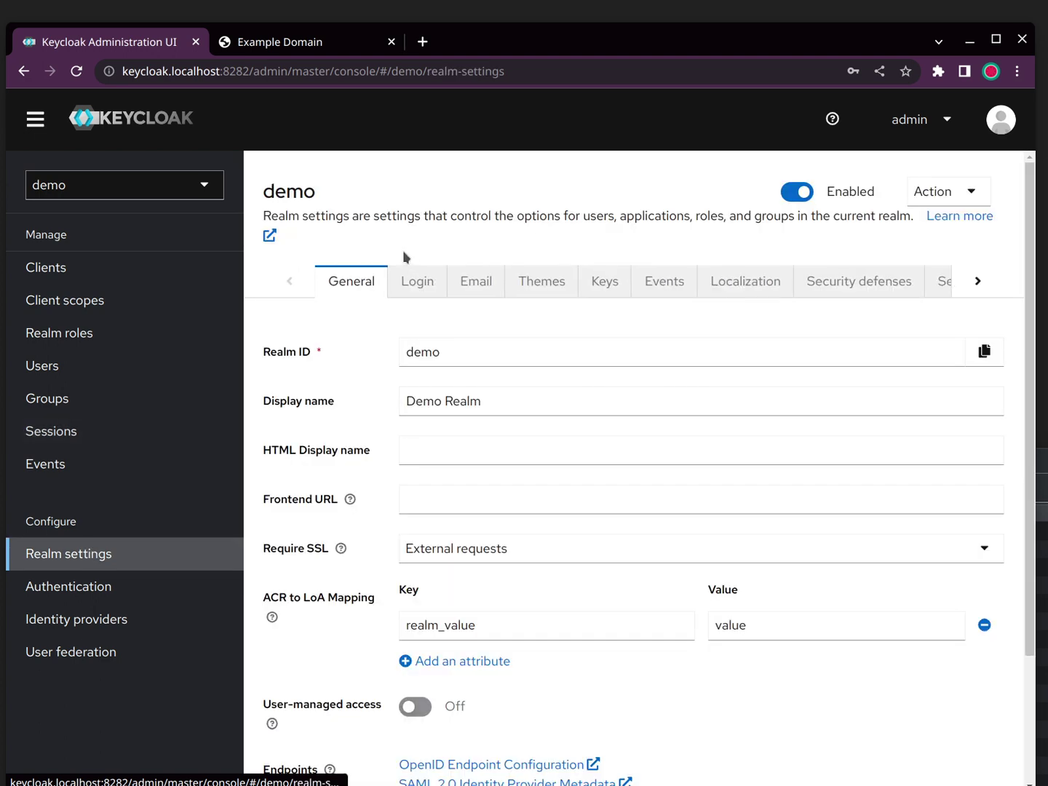
{"action": "left_click", "coordinate": [477, 282]}
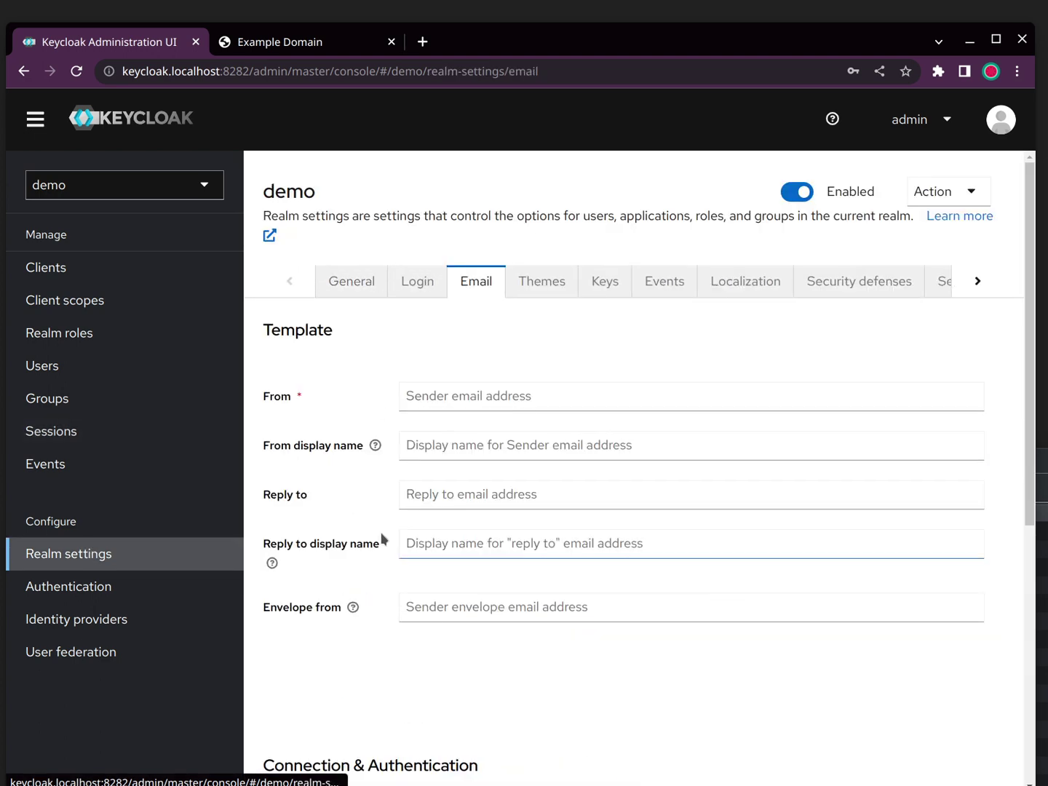
{"action": "scroll", "coordinate": [653, 610], "scroll_direction": "down", "scroll_amount": 4}
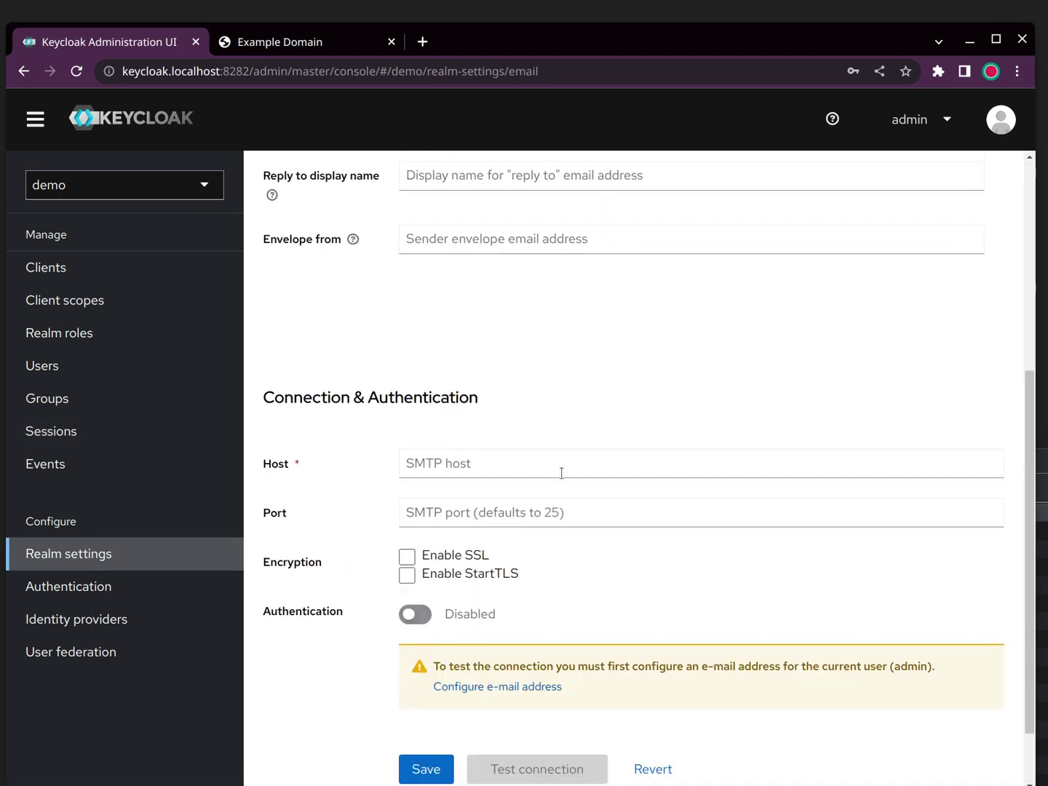
{"action": "scroll", "coordinate": [685, 457], "scroll_direction": "up", "scroll_amount": 3}
{"action": "scroll", "coordinate": [686, 457], "scroll_direction": "up", "scroll_amount": 2}
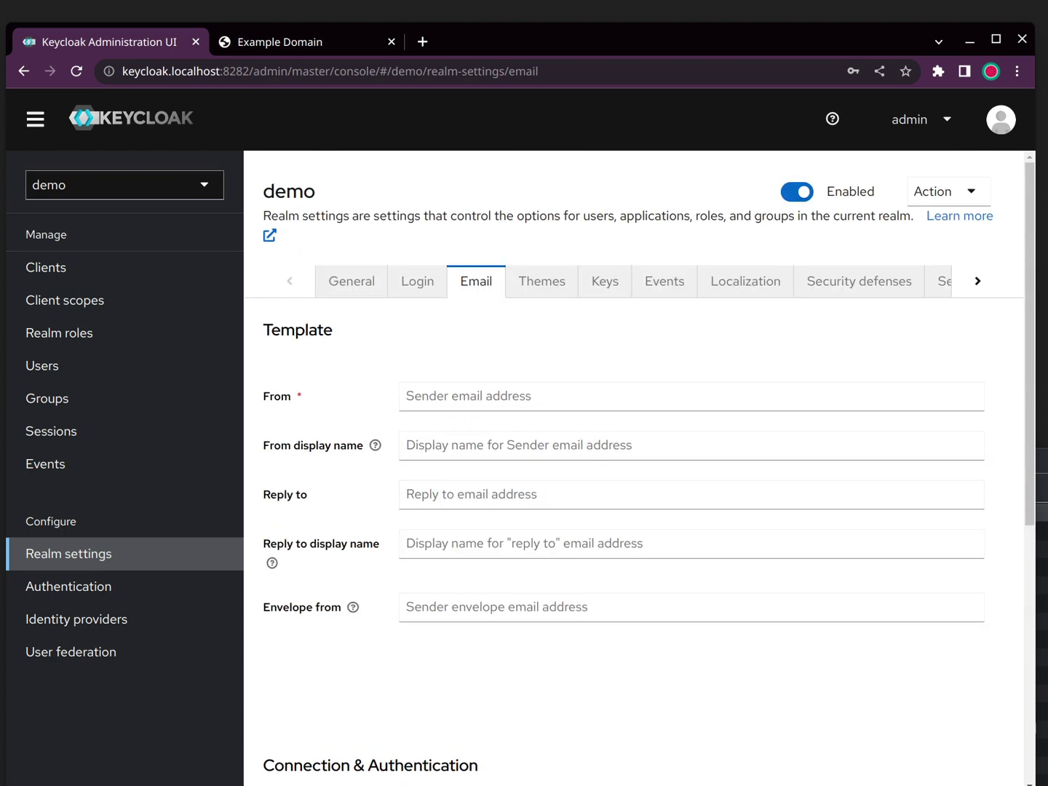
{"action": "left_click", "coordinate": [96, 365]}
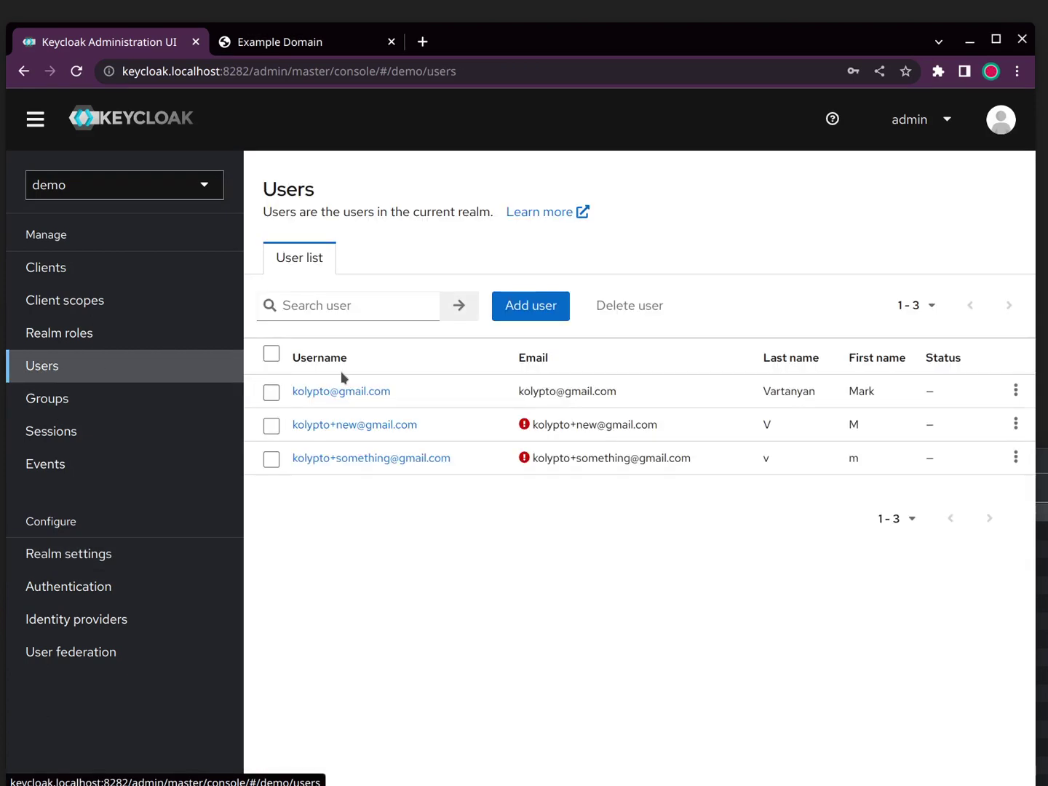
Step: Add Verify Email to the new user's required user actions and save the user
{"action": "left_click", "coordinate": [384, 458]}
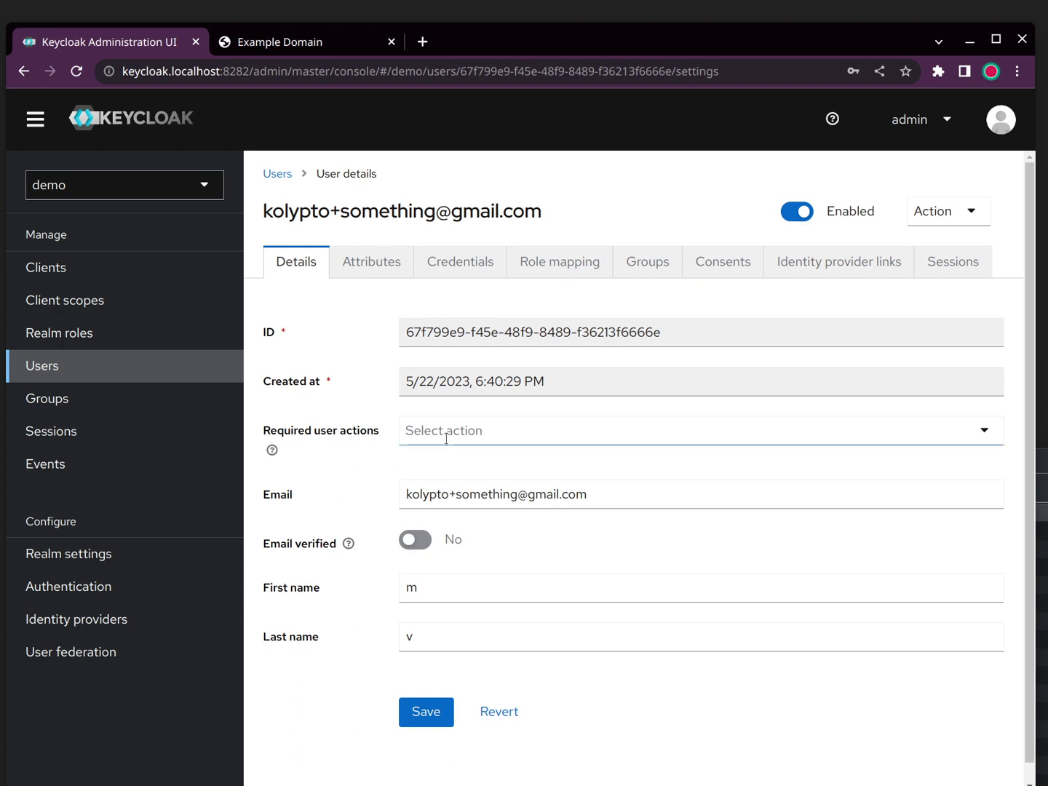
{"action": "left_click", "coordinate": [445, 435]}
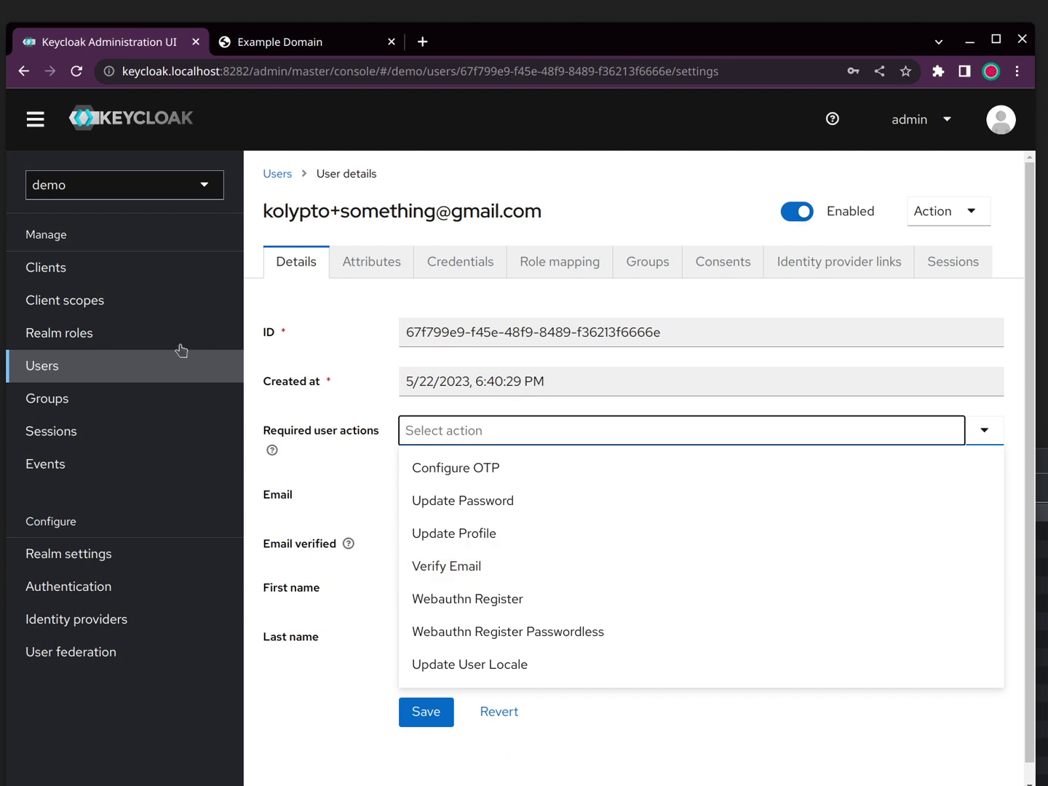
{"action": "left_click", "coordinate": [451, 566]}
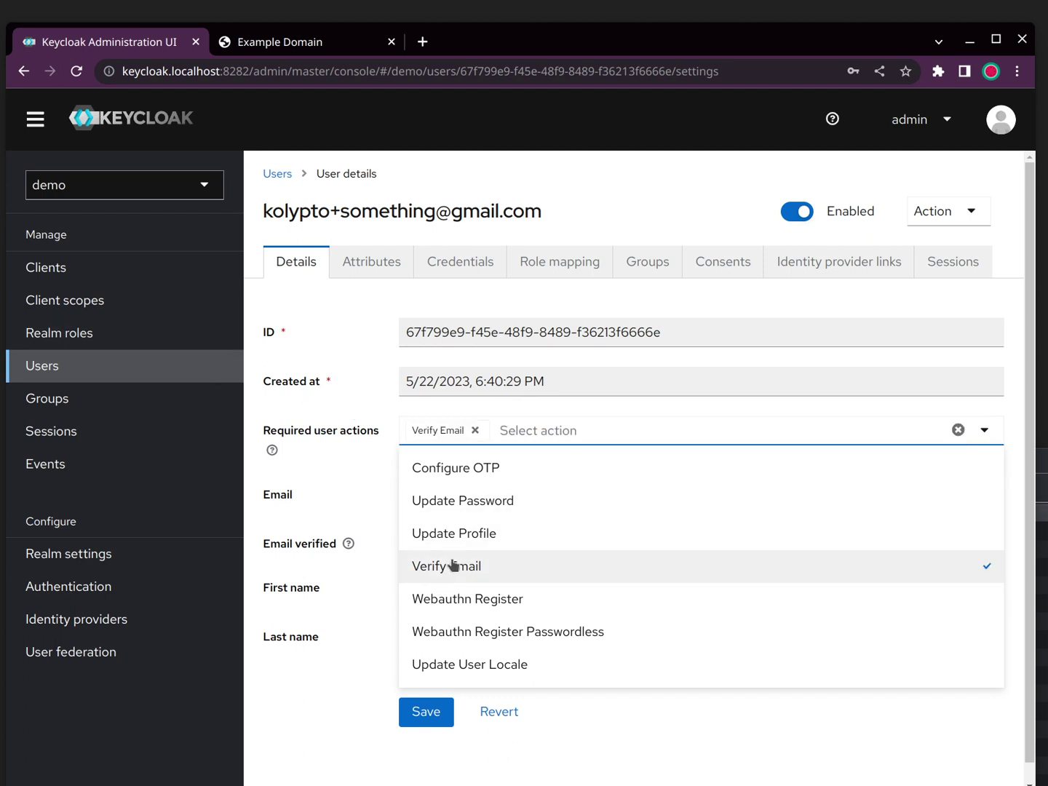
{"action": "left_click", "coordinate": [428, 711]}
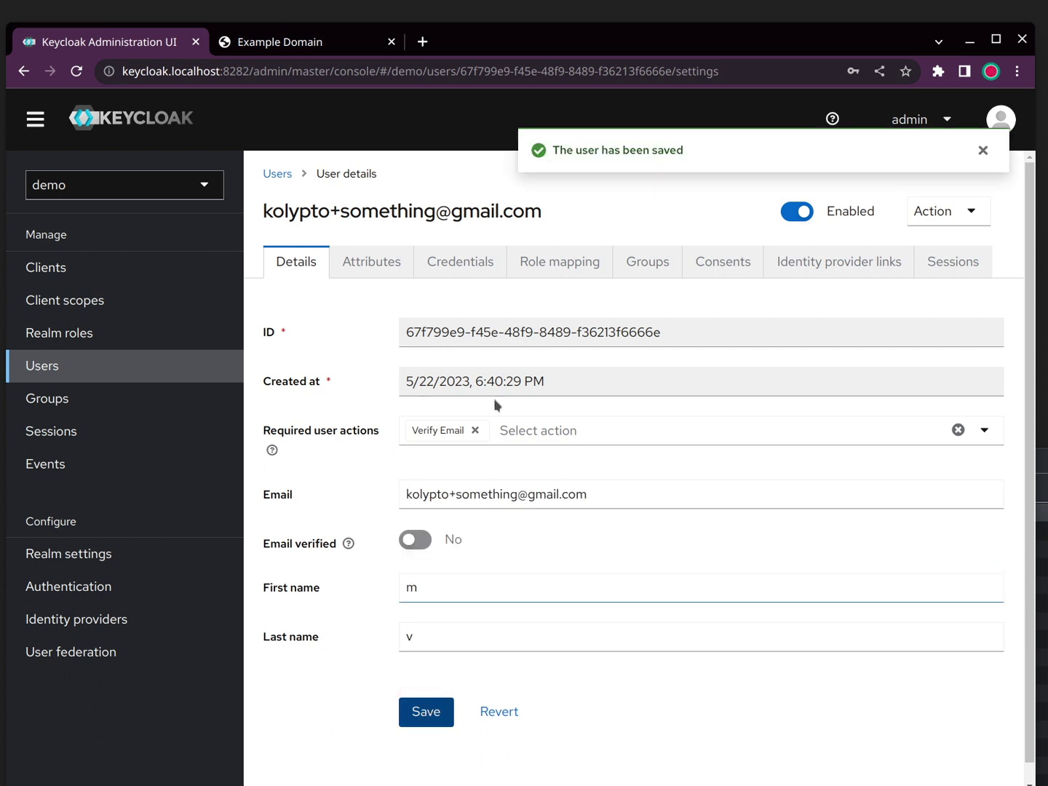